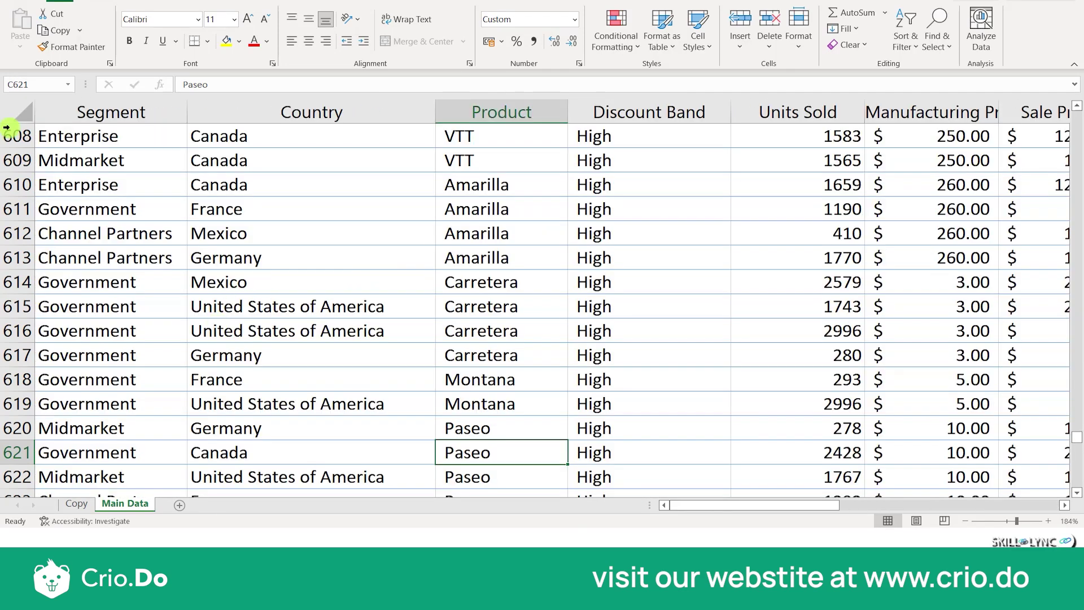
Return to the start of the Main Data sheet and review the column headers from Country through Year
{"action": "scroll", "coordinate": [146, 188], "scroll_direction": "up", "scroll_amount": 20}
{"action": "left_click", "coordinate": [146, 187]}
{"action": "key", "text": "Up"}
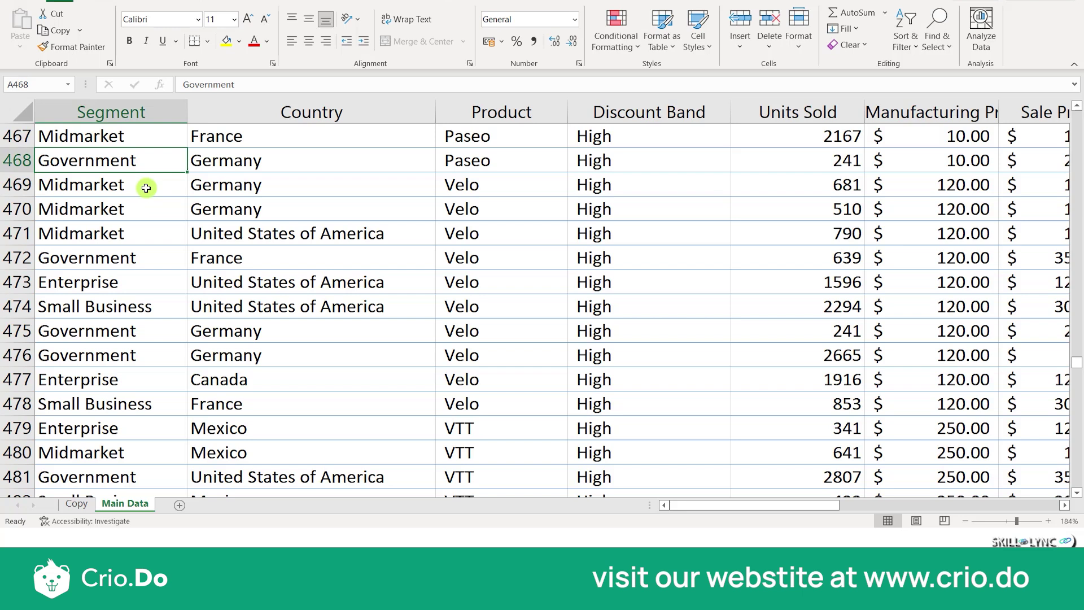
{"action": "left_click_drag", "start_coordinate": [1078, 361], "coordinate": [1075, 84]}
{"action": "left_click", "coordinate": [416, 226]}
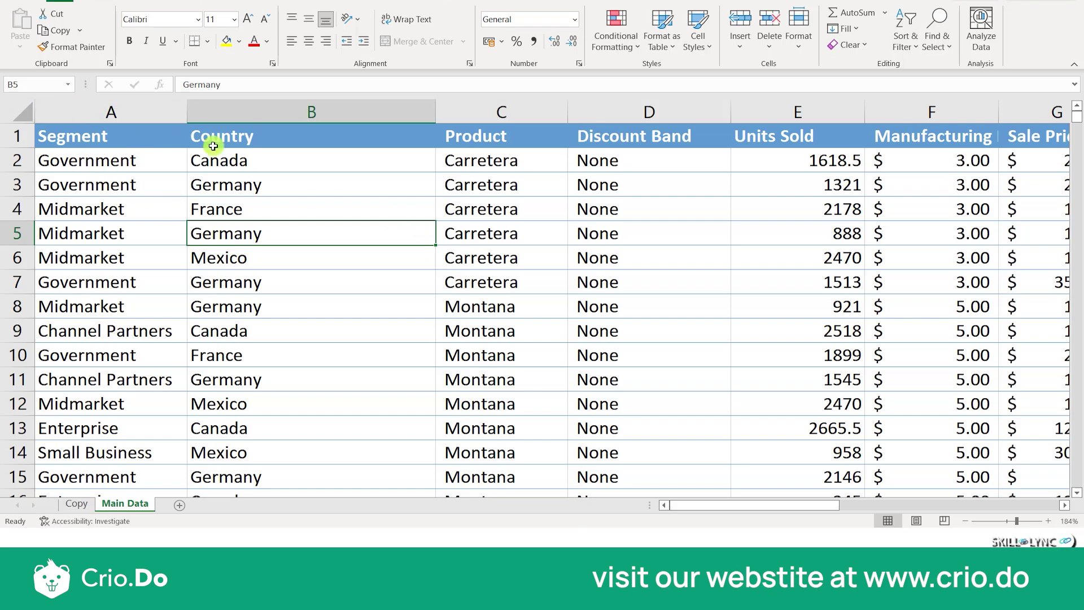
{"action": "left_click", "coordinate": [352, 139]}
{"action": "key", "text": "Right"}
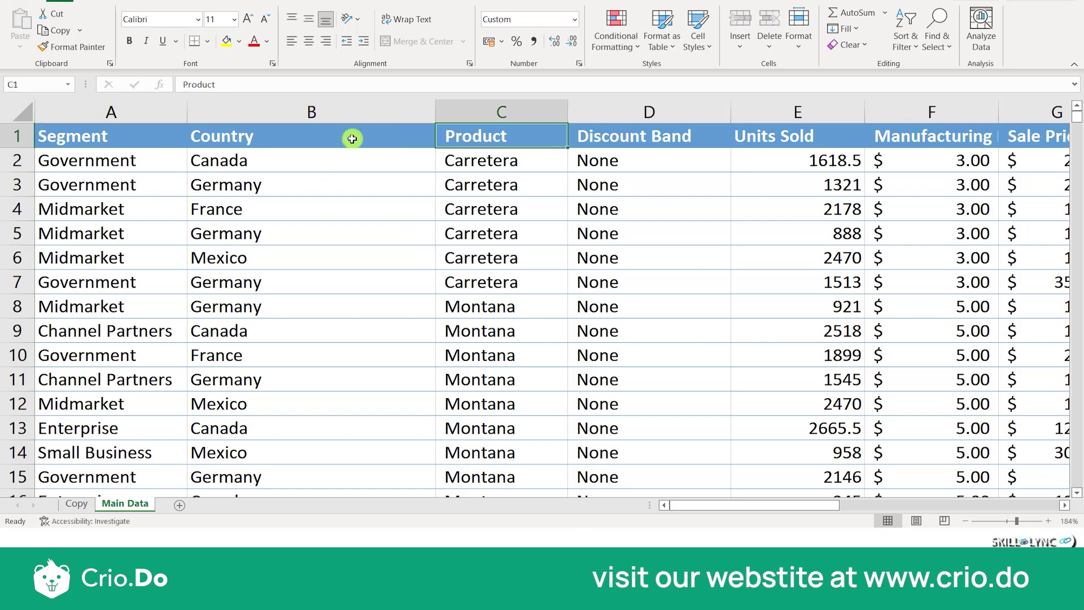
{"action": "key", "text": "Right"}
{"action": "key", "text": "Right"}
{"action": "key", "text": "Right"}
{"action": "key", "text": "Right"}
{"action": "key", "text": "Right"}
{"action": "key", "text": "Right"}
{"action": "key", "text": "Right"}
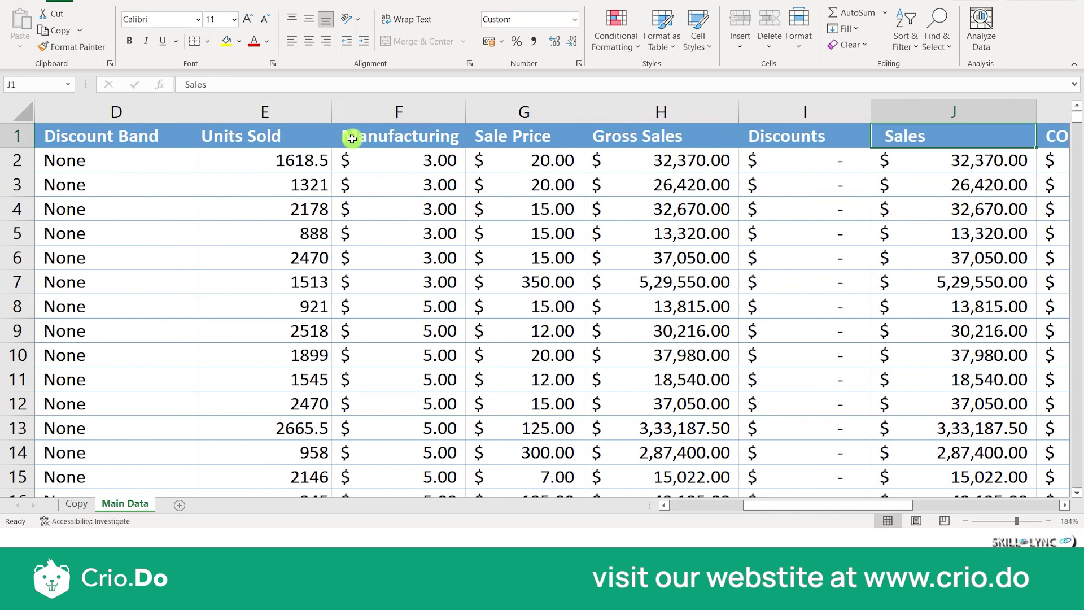
{"action": "key", "text": "Right"}
{"action": "key", "text": "Right"}
{"action": "key", "text": "Right"}
{"action": "key", "text": "Right"}
{"action": "key", "text": "Right"}
{"action": "key", "text": "Right"}
{"action": "key", "text": "Right"}
{"action": "key", "text": "Right"}
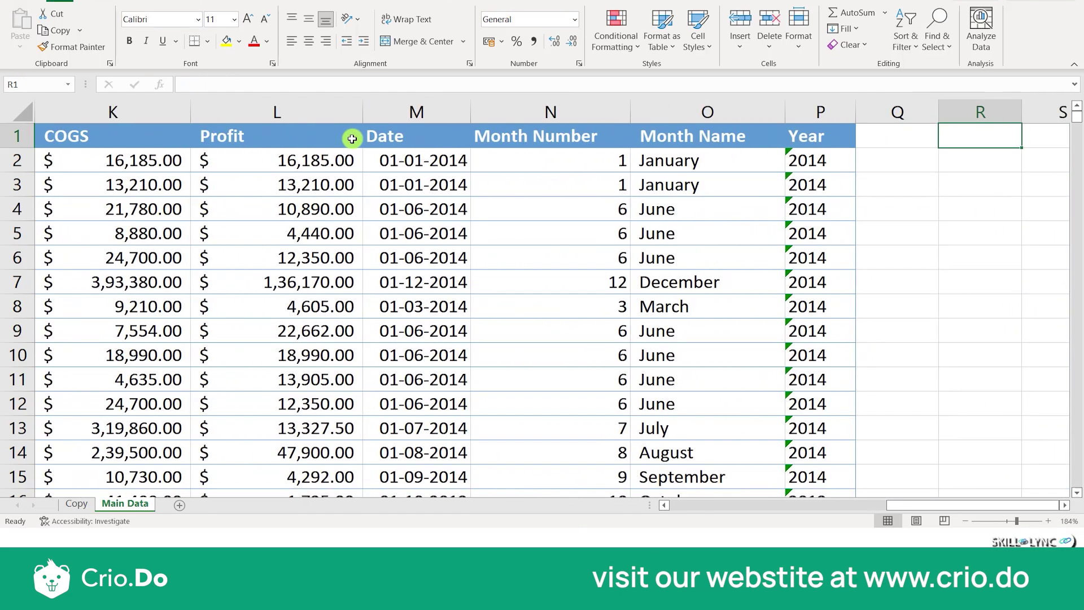
{"action": "key", "text": "Left"}
{"action": "key", "text": "Left"}
Look through the records down the Year column to the end of the table
{"action": "key", "text": "Down"}
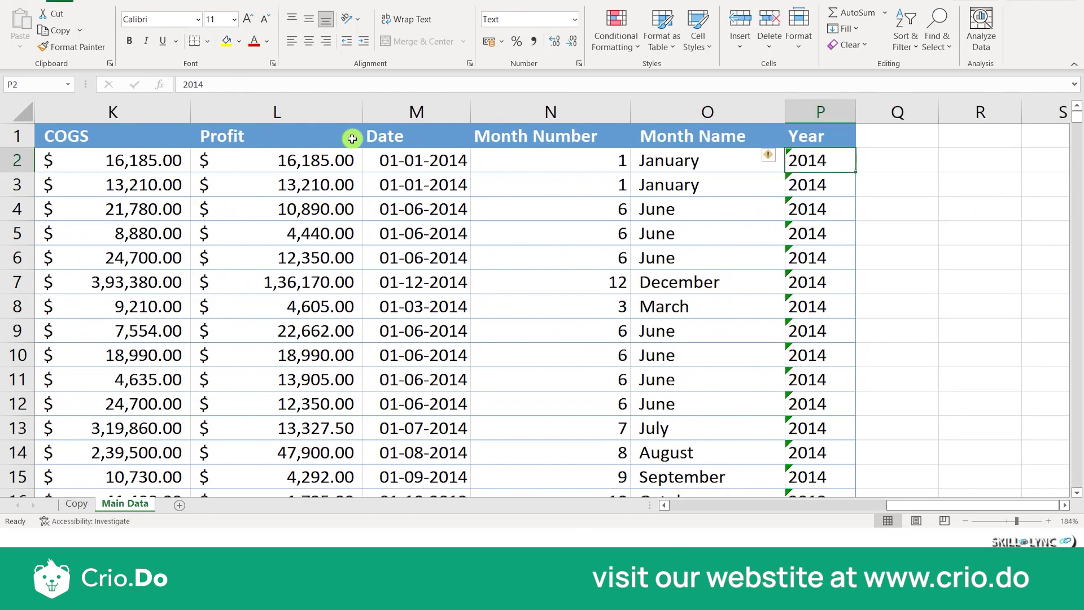
{"action": "key", "text": "Down"}
{"action": "key", "text": "Down"}
{"action": "key", "text": "Down"}
{"action": "key", "text": "Down"}
{"action": "key", "text": "Down"}
{"action": "key", "text": "Down"}
{"action": "key", "text": "Down"}
{"action": "key", "text": "Down"}
{"action": "key", "text": "Down"}
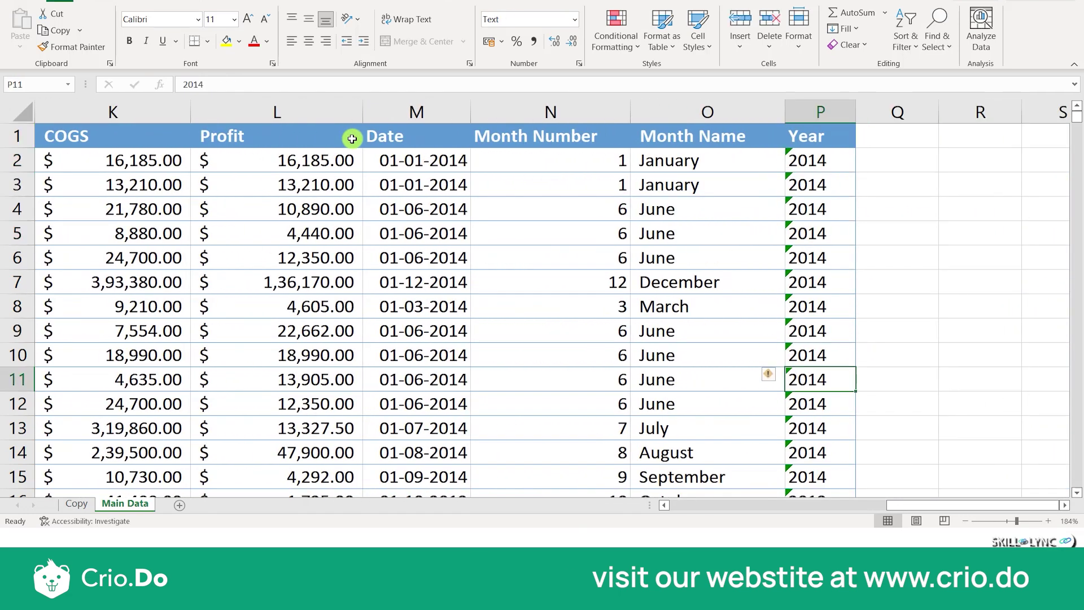
{"action": "key", "text": "Down"}
{"action": "key", "text": "Down"}
{"action": "key", "text": "Down"}
{"action": "key", "text": "Down"}
{"action": "key", "text": "Down"}
{"action": "key", "text": "Down"}
{"action": "key", "text": "Down"}
{"action": "key", "text": "Down"}
{"action": "key", "text": "Down"}
{"action": "key", "text": "Down"}
{"action": "key", "text": "Down"}
{"action": "key", "text": "Down"}
{"action": "key", "text": "Down"}
{"action": "key", "text": "Down"}
{"action": "key", "text": "Down"}
{"action": "key", "text": "Down"}
{"action": "key", "text": "Down"}
{"action": "key", "text": "Down"}
{"action": "key", "text": "Down"}
{"action": "key", "text": "Down"}
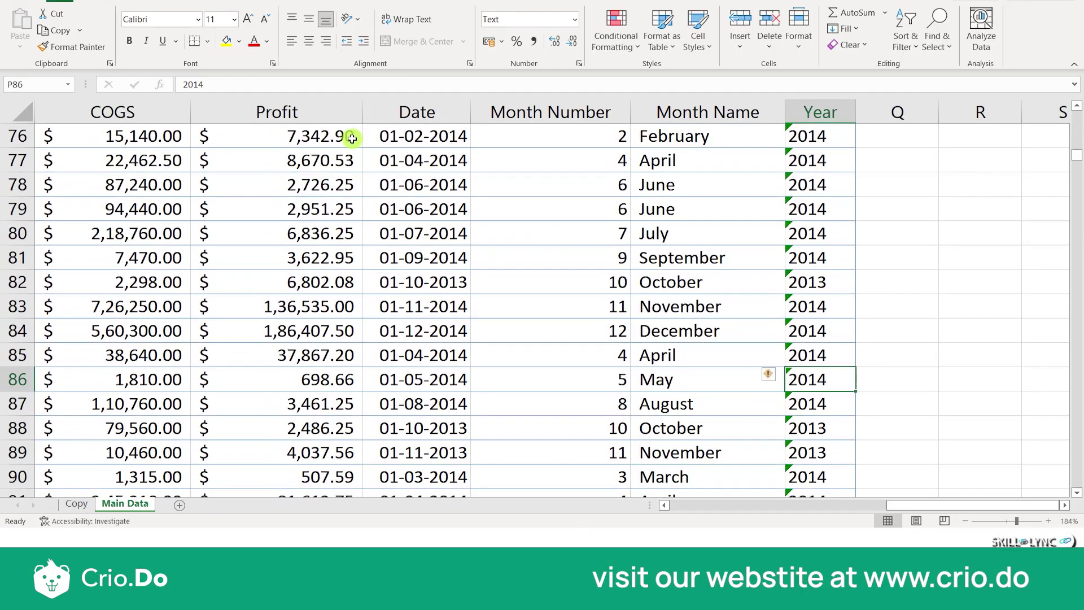
{"action": "key", "text": "Down"}
{"action": "key", "text": "Down"}
{"action": "key", "text": "Down"}
{"action": "key", "text": "Down"}
{"action": "key", "text": "Down"}
{"action": "key", "text": "Down"}
{"action": "key", "text": "Down"}
{"action": "key", "text": "Down"}
{"action": "key", "text": "Down"}
{"action": "key", "text": "Down"}
{"action": "key", "text": "Down"}
{"action": "key", "text": "Down"}
{"action": "key", "text": "Down"}
{"action": "key", "text": "Down"}
{"action": "key", "text": "Down"}
{"action": "key", "text": "Down"}
{"action": "key", "text": "Down"}
{"action": "key", "text": "Down"}
{"action": "key", "text": "Down"}
{"action": "key", "text": "Down"}
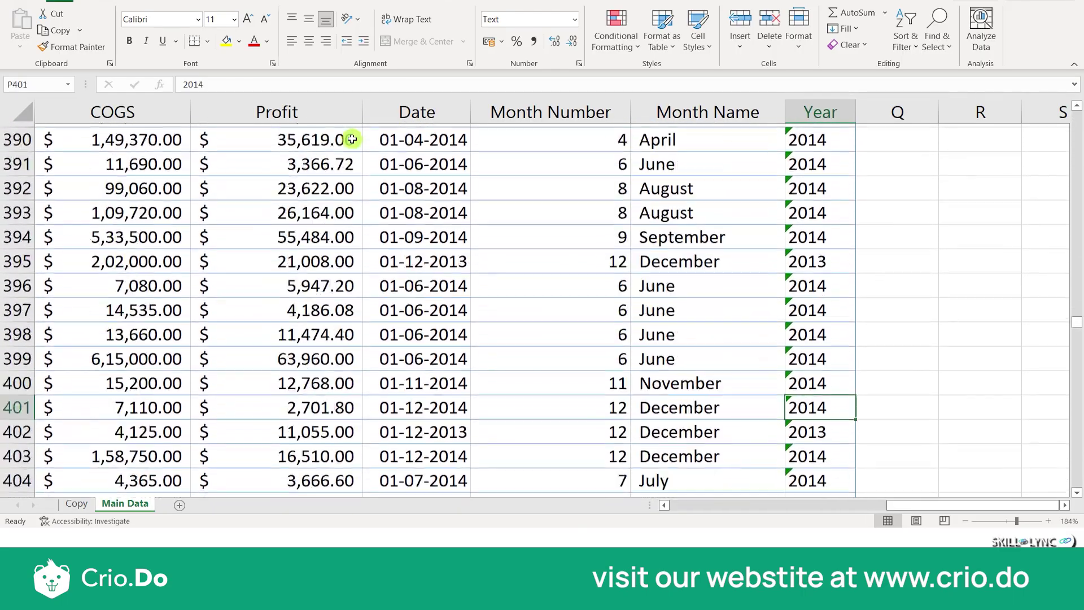
{"action": "key", "text": "Down"}
{"action": "key", "text": "Down"}
{"action": "key", "text": "Down"}
{"action": "key", "text": "Down"}
{"action": "key", "text": "Down"}
{"action": "key", "text": "Down"}
{"action": "key", "text": "Down"}
{"action": "key", "text": "Down"}
{"action": "key", "text": "Down"}
{"action": "key", "text": "Down"}
{"action": "key", "text": "Down"}
{"action": "key", "text": "Down"}
{"action": "key", "text": "Down"}
{"action": "key", "text": "Down"}
{"action": "key", "text": "Down"}
{"action": "key", "text": "Down"}
{"action": "key", "text": "Down"}
{"action": "key", "text": "Down"}
{"action": "key", "text": "Down"}
{"action": "key", "text": "Down"}
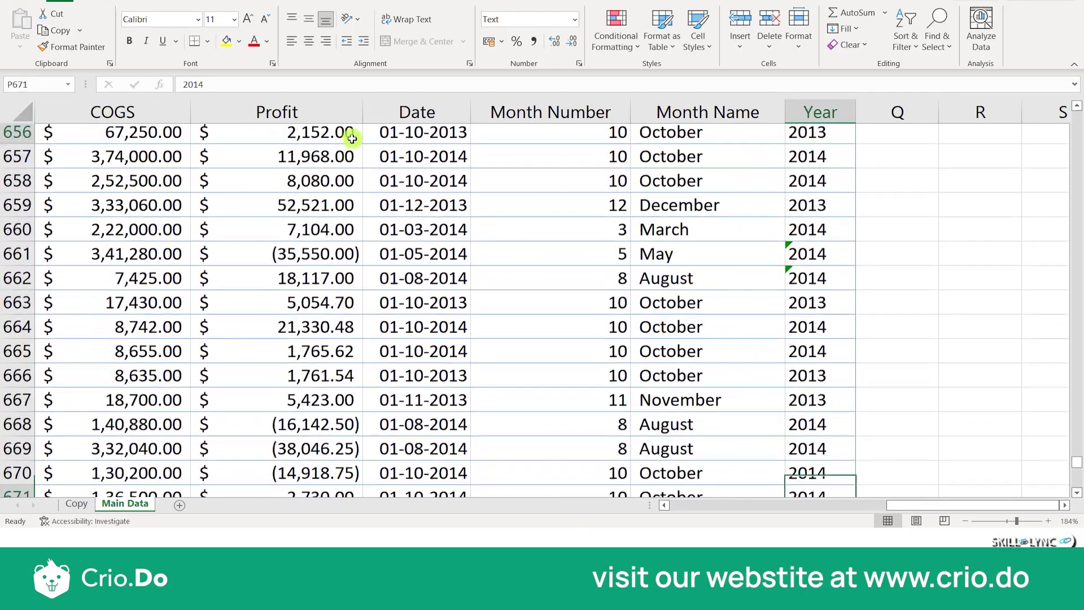
{"action": "key", "text": "Down"}
{"action": "key", "text": "Down"}
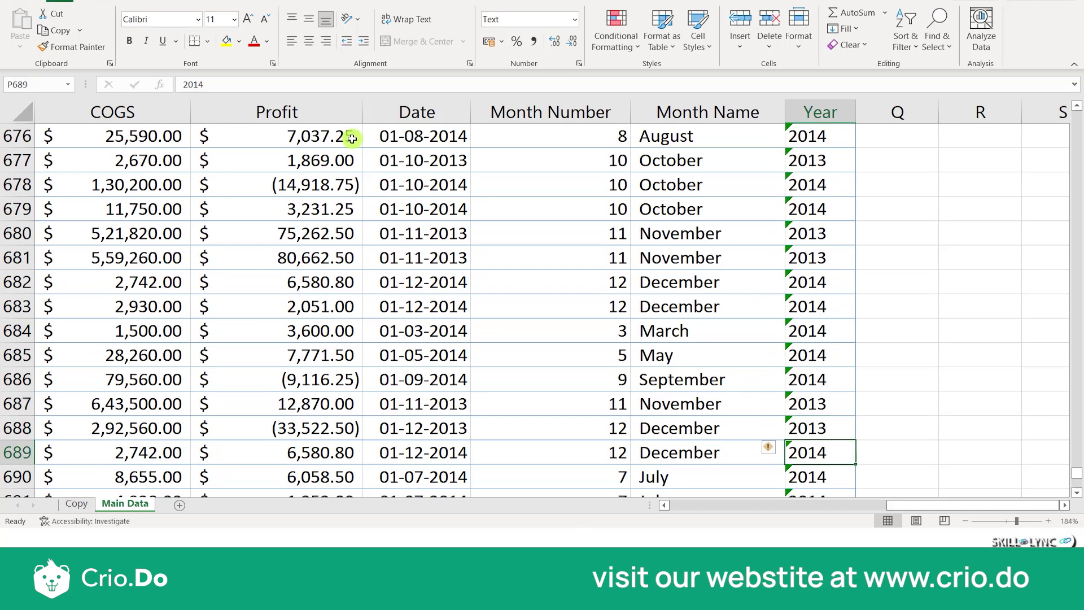
{"action": "key", "text": "Down"}
{"action": "key", "text": "Down"}
{"action": "key", "text": "Down"}
{"action": "key", "text": "Down"}
{"action": "key", "text": "Down"}
{"action": "key", "text": "Down"}
{"action": "key", "text": "Down"}
{"action": "key", "text": "Down"}
{"action": "key", "text": "Down"}
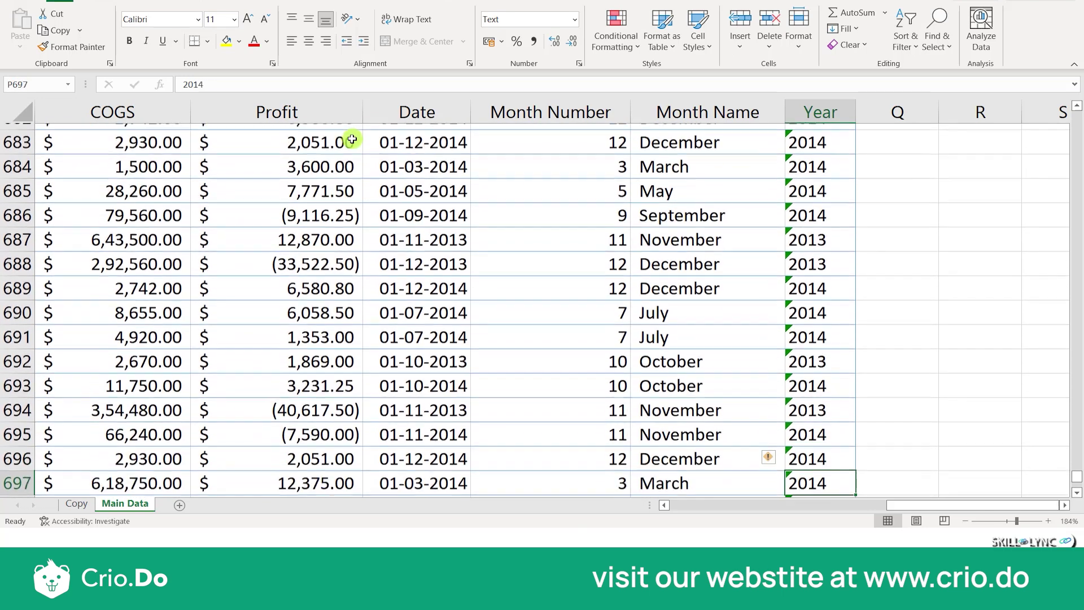
{"action": "key", "text": "Down"}
{"action": "key", "text": "Down"}
{"action": "key", "text": "Down"}
{"action": "key", "text": "Down"}
{"action": "key", "text": "Down"}
{"action": "key", "text": "Down"}
{"action": "key", "text": "Down"}
{"action": "key", "text": "Down"}
{"action": "key", "text": "Down"}
Examine the table's total row back to the Segment column, and check the formula in cell E706 below Units Sold
{"action": "key", "text": "Up"}
{"action": "key", "text": "Up"}
{"action": "key", "text": "Up"}
{"action": "key", "text": "Up"}
{"action": "key", "text": "Up"}
{"action": "key", "text": "Left"}
{"action": "key", "text": "Left"}
{"action": "key", "text": "Left"}
{"action": "key", "text": "Left"}
{"action": "key", "text": "Left"}
{"action": "key", "text": "Left"}
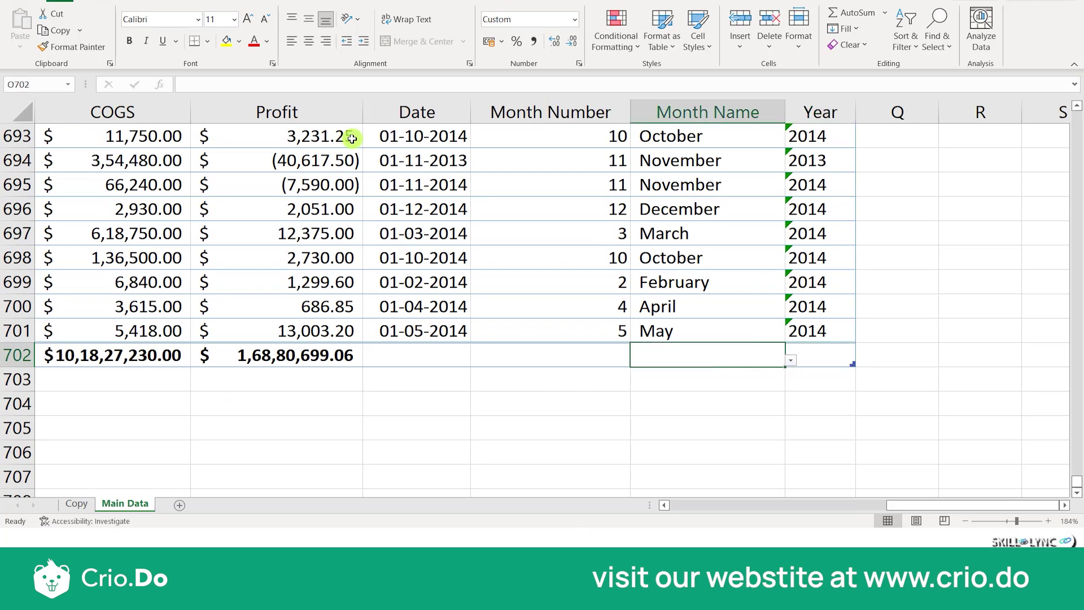
{"action": "key", "text": "Left"}
{"action": "key", "text": "Left"}
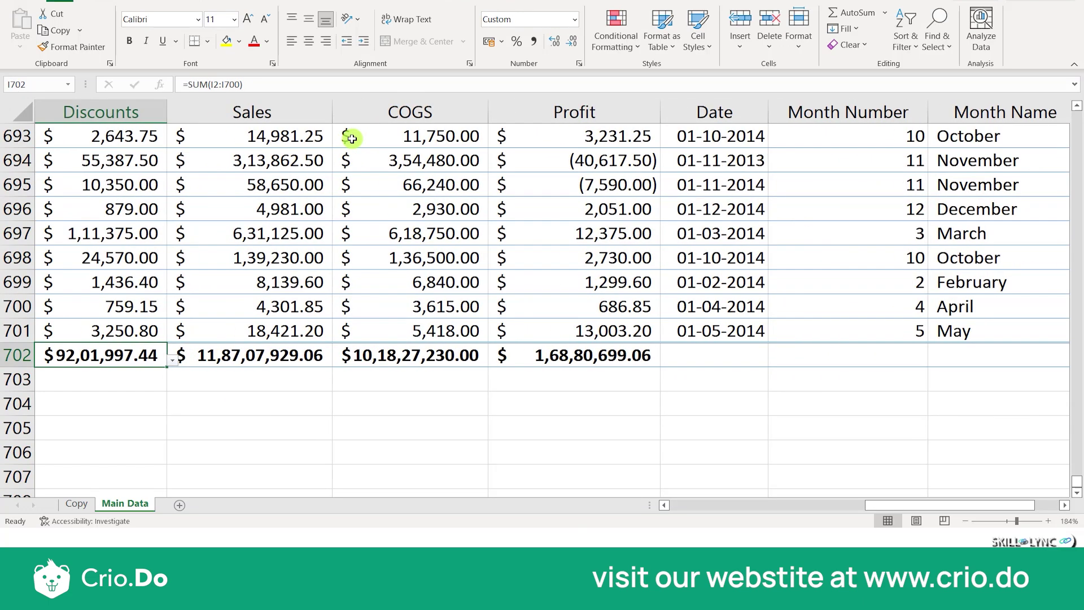
{"action": "key", "text": "Left"}
{"action": "key", "text": "Left"}
{"action": "key", "text": "Left"}
{"action": "key", "text": "Left"}
{"action": "key", "text": "Left"}
{"action": "key", "text": "Left"}
{"action": "key", "text": "Left"}
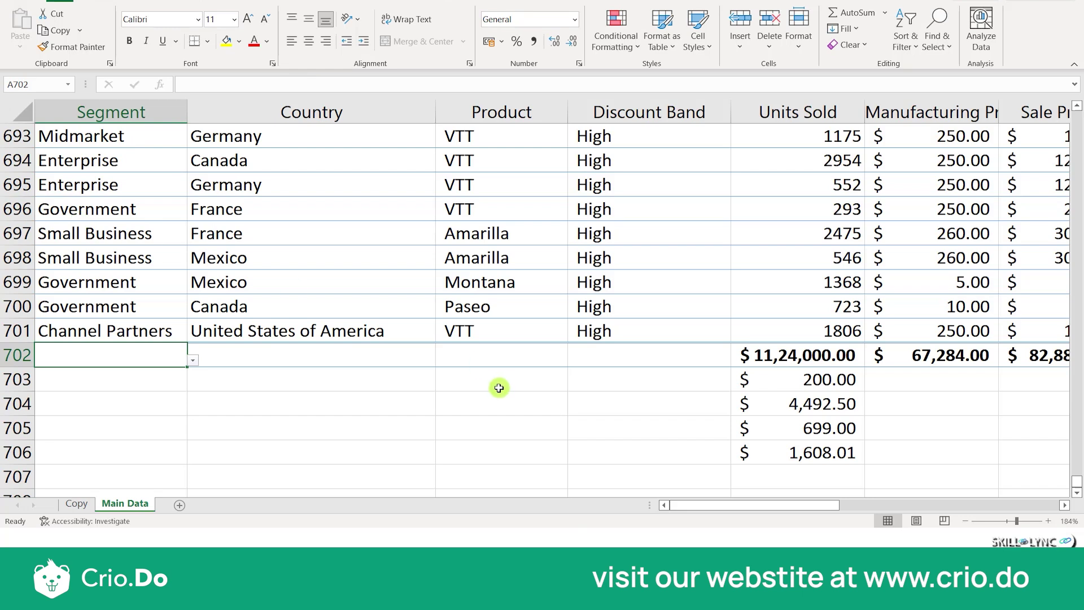
{"action": "left_click", "coordinate": [759, 453]}
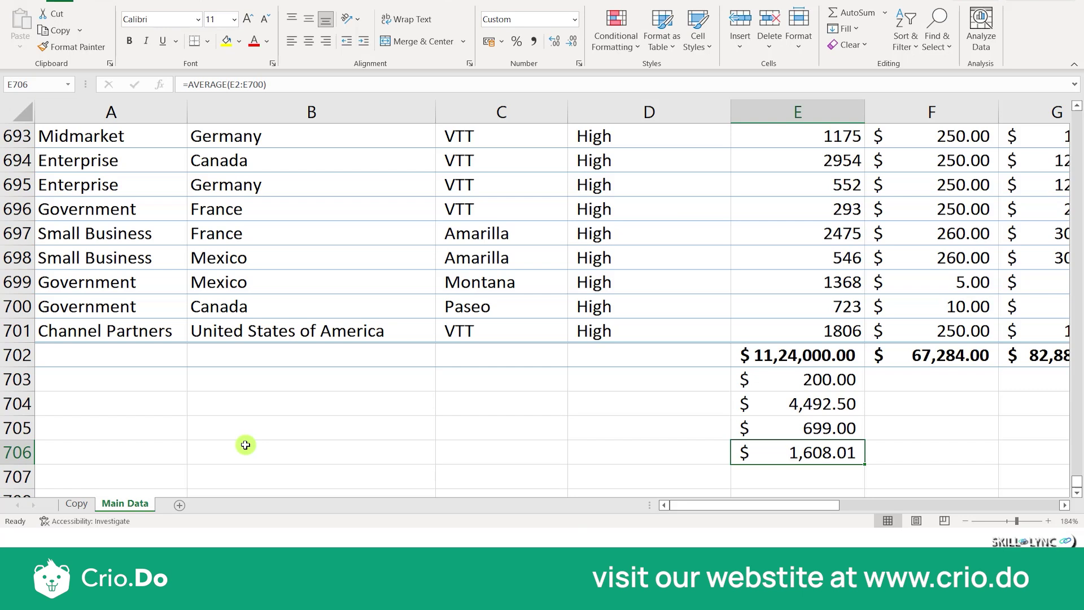
Open the print preview of the Main Data sheet and page forward to page 9 to examine the printed layout
{"action": "left_click", "coordinate": [11, 1]}
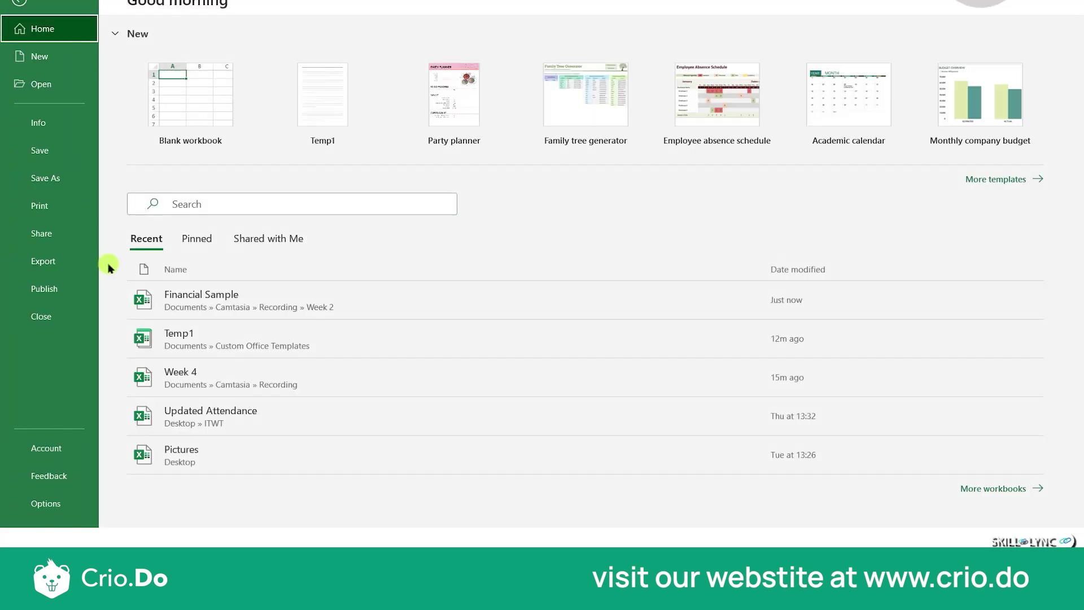
{"action": "left_click", "coordinate": [72, 214]}
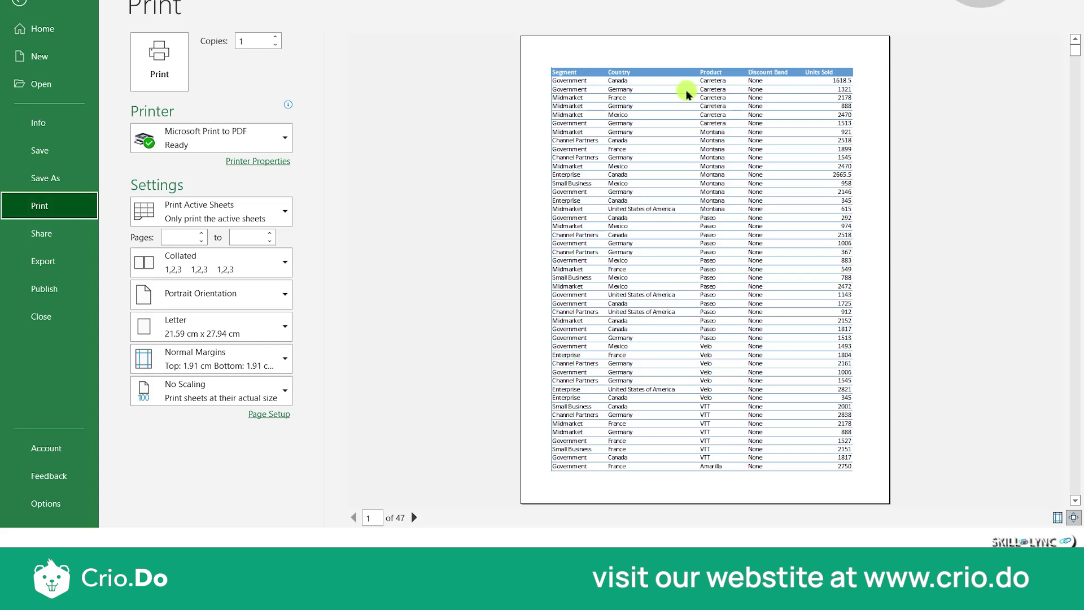
{"action": "left_click", "coordinate": [414, 518]}
{"action": "left_click", "coordinate": [354, 517]}
{"action": "left_click", "coordinate": [414, 518]}
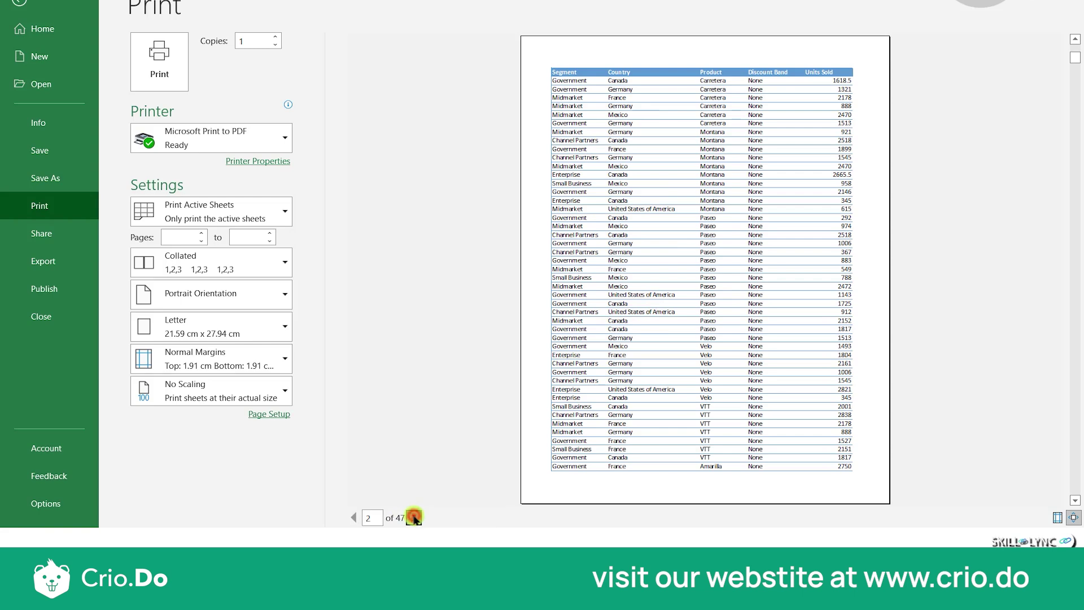
{"action": "left_click", "coordinate": [414, 517]}
{"action": "left_click", "coordinate": [414, 517]}
{"action": "left_click", "coordinate": [414, 518]}
{"action": "left_click", "coordinate": [414, 518]}
{"action": "left_click", "coordinate": [414, 518]}
{"action": "left_click", "coordinate": [413, 518]}
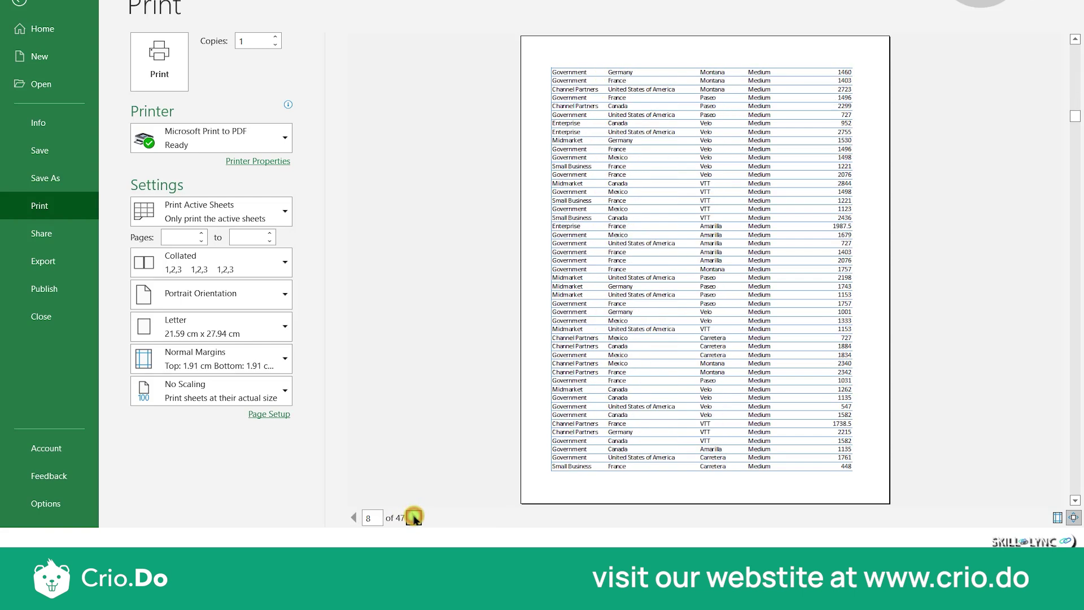
{"action": "left_click", "coordinate": [414, 518]}
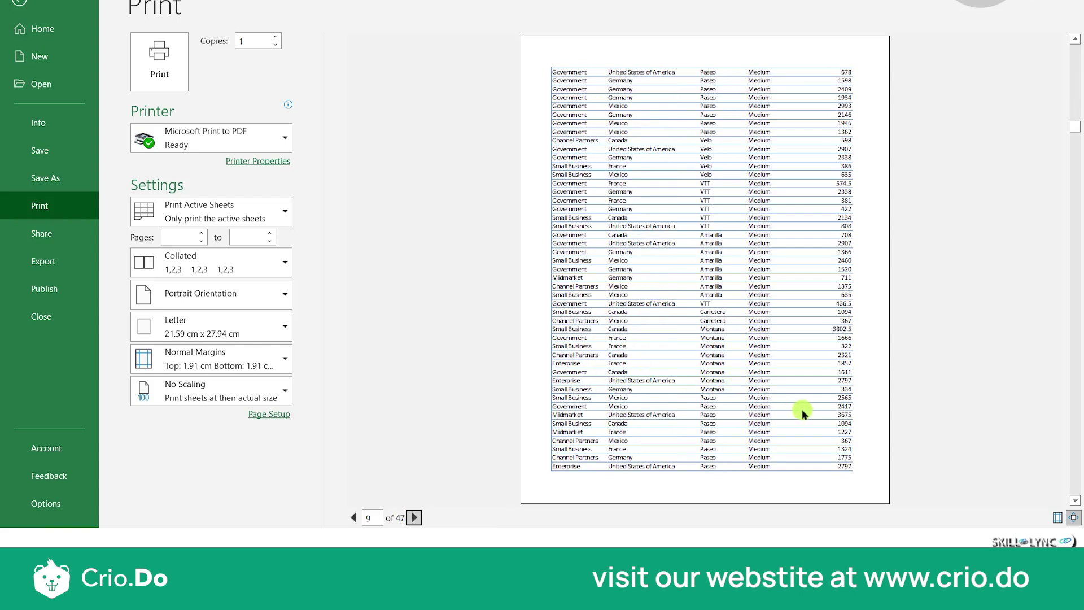
Page further through the print preview past page 17 to examine the Manufacturing Price to Sales columns, and go back to page 18
{"action": "left_click", "coordinate": [415, 516]}
{"action": "left_click", "coordinate": [416, 516]}
{"action": "left_click", "coordinate": [416, 517]}
{"action": "left_click", "coordinate": [415, 517]}
{"action": "left_click", "coordinate": [415, 517]}
{"action": "left_click", "coordinate": [416, 517]}
{"action": "left_click", "coordinate": [416, 517]}
{"action": "left_click", "coordinate": [416, 517]}
{"action": "left_click", "coordinate": [416, 517]}
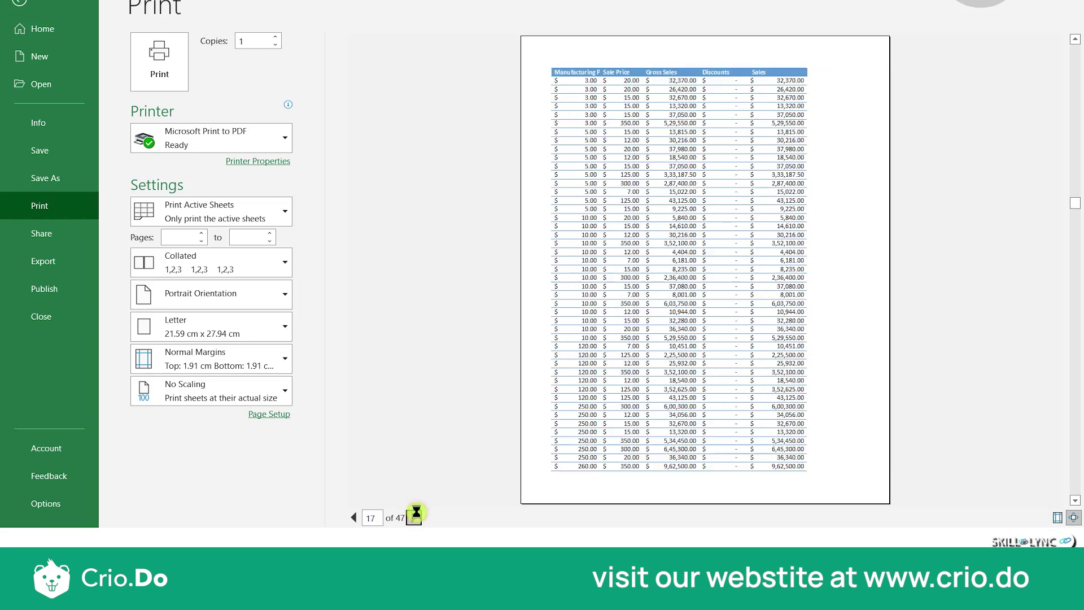
{"action": "left_click", "coordinate": [415, 517]}
{"action": "left_click", "coordinate": [416, 517]}
{"action": "left_click", "coordinate": [354, 518]}
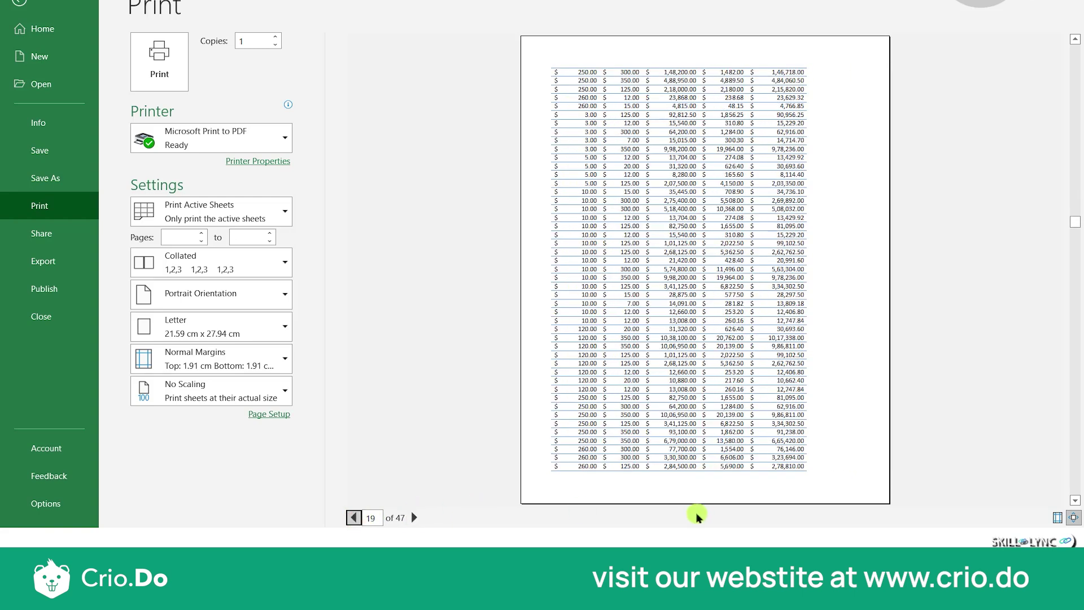
{"action": "left_click", "coordinate": [354, 517]}
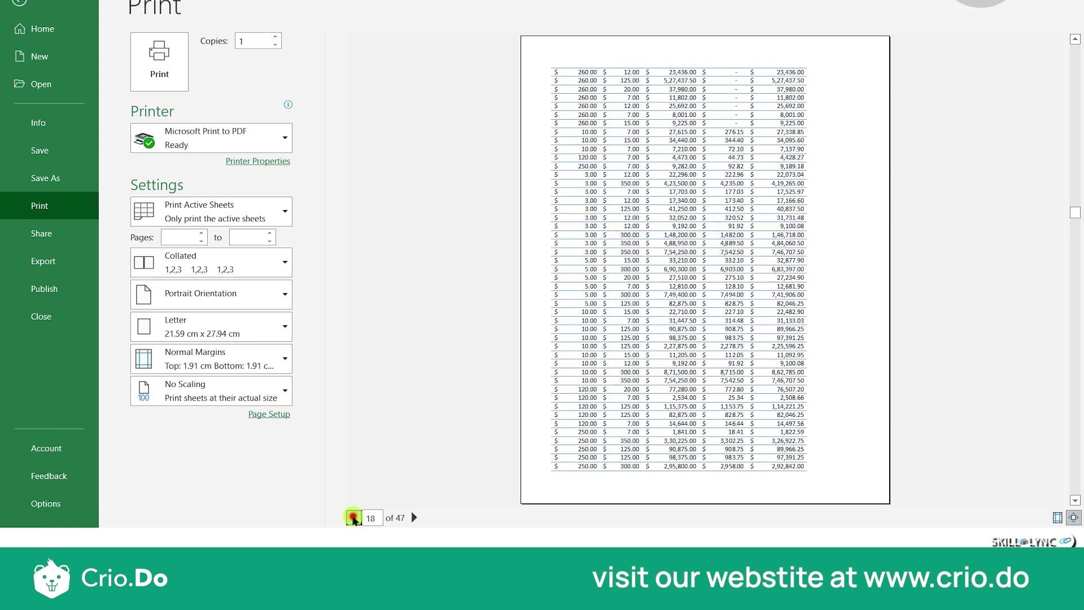
Page back through the print preview to page 15 to examine where the Units Sold column ends, and return to page 17
{"action": "left_click", "coordinate": [354, 517]}
{"action": "left_click", "coordinate": [354, 517]}
{"action": "left_click", "coordinate": [354, 517]}
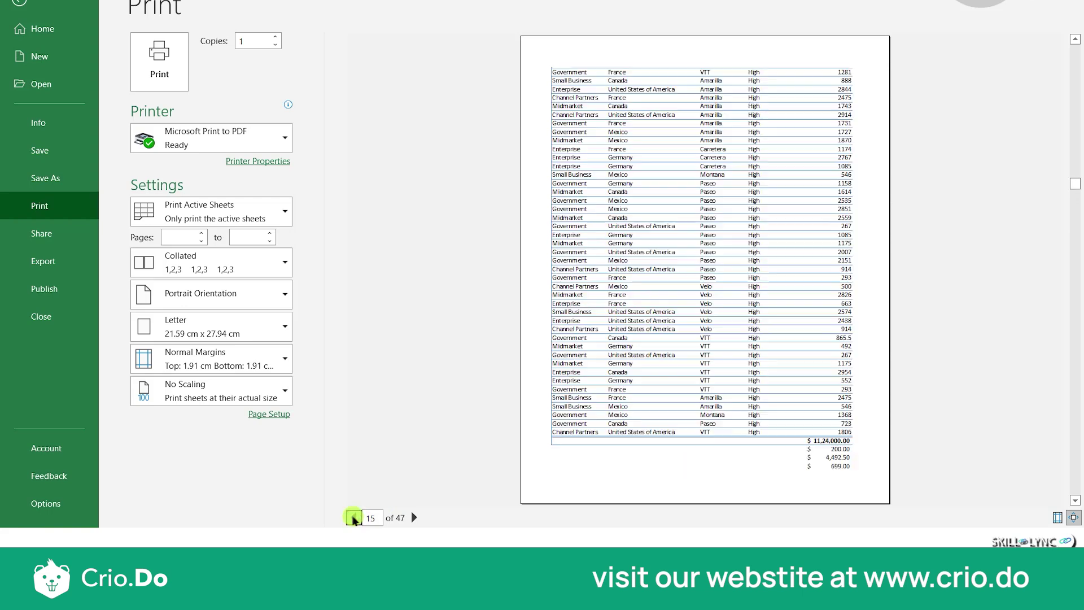
{"action": "double_click", "coordinate": [370, 517]}
{"action": "key", "text": "BackSpace"}
{"action": "left_click", "coordinate": [414, 517]}
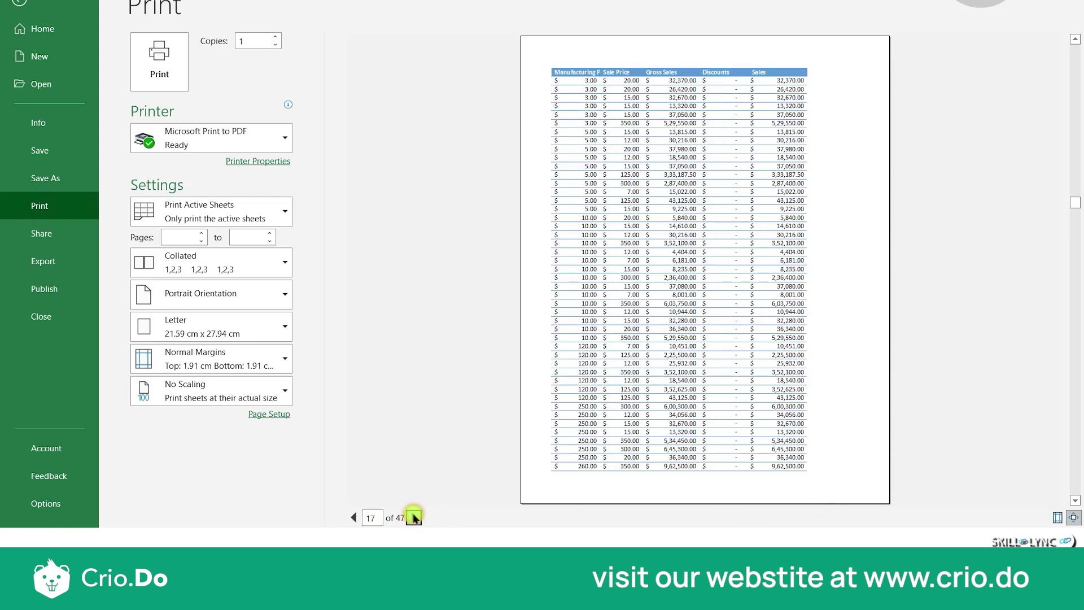
Page forward through the print preview from page 17 to page 47 to examine how the remaining columns are split
{"action": "left_click", "coordinate": [413, 517]}
{"action": "left_click", "coordinate": [414, 517]}
{"action": "left_click", "coordinate": [414, 517]}
{"action": "left_click", "coordinate": [414, 518]}
{"action": "left_click", "coordinate": [414, 517]}
{"action": "left_click", "coordinate": [414, 517]}
{"action": "left_click", "coordinate": [414, 517]}
{"action": "left_click", "coordinate": [414, 517]}
{"action": "left_click", "coordinate": [414, 517]}
{"action": "left_click", "coordinate": [413, 517]}
{"action": "left_click", "coordinate": [414, 517]}
{"action": "left_click", "coordinate": [414, 517]}
{"action": "left_click", "coordinate": [414, 517]}
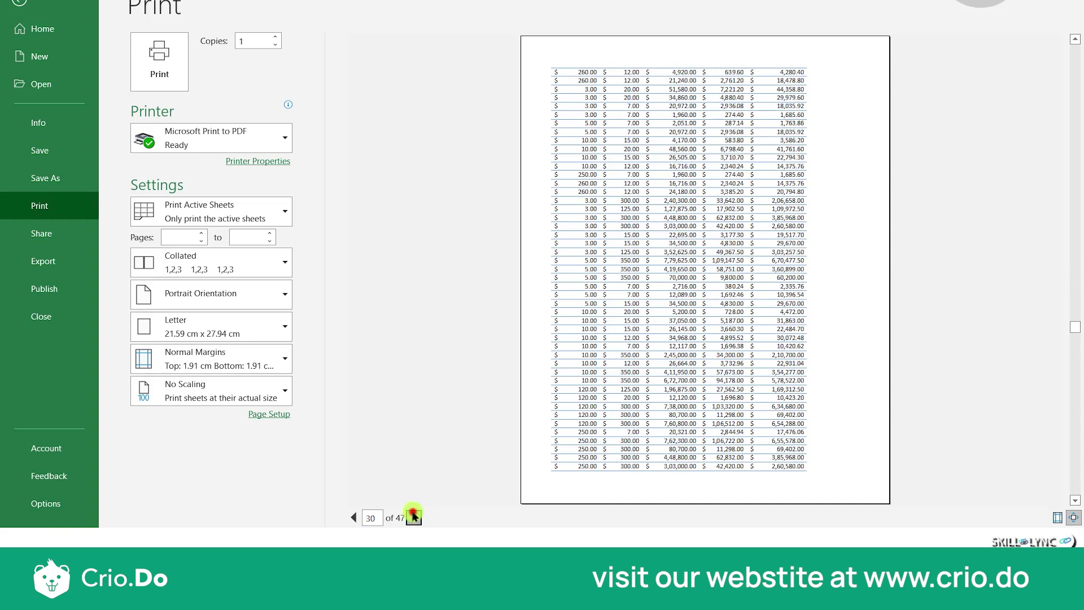
{"action": "left_click", "coordinate": [414, 517]}
{"action": "left_click", "coordinate": [414, 517]}
{"action": "left_click", "coordinate": [414, 518]}
{"action": "left_click", "coordinate": [413, 517]}
{"action": "left_click", "coordinate": [413, 518]}
{"action": "left_click", "coordinate": [413, 517]}
{"action": "left_click", "coordinate": [414, 517]}
{"action": "left_click", "coordinate": [414, 517]}
{"action": "left_click", "coordinate": [413, 517]}
{"action": "left_click", "coordinate": [414, 517]}
{"action": "left_click", "coordinate": [414, 518]}
{"action": "left_click", "coordinate": [414, 517]}
{"action": "left_click", "coordinate": [413, 517]}
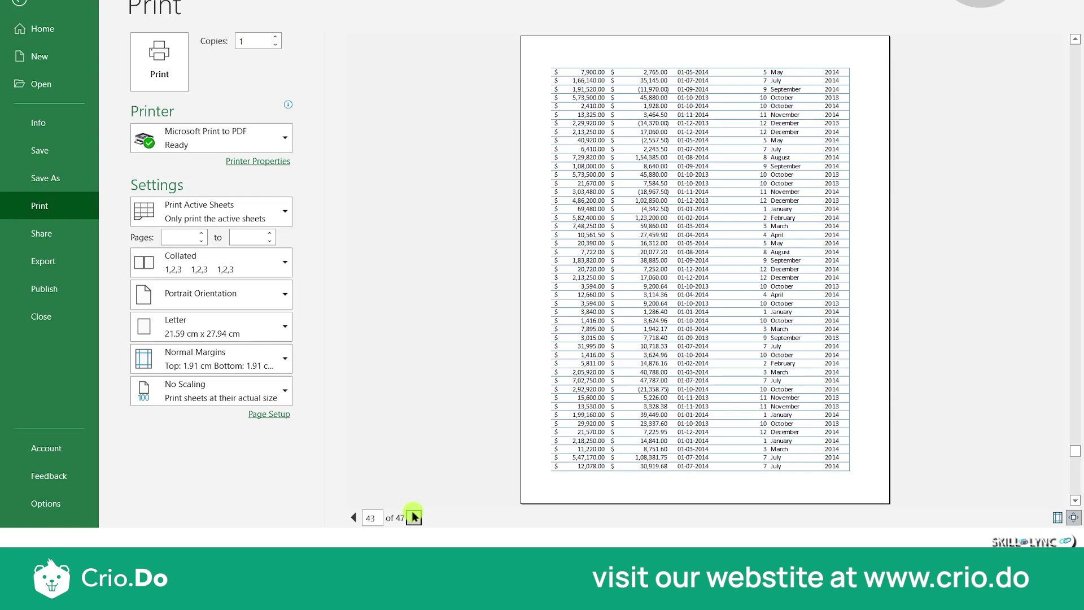
{"action": "left_click", "coordinate": [414, 517]}
{"action": "left_click", "coordinate": [414, 517]}
{"action": "left_click", "coordinate": [414, 517]}
{"action": "left_click", "coordinate": [413, 518]}
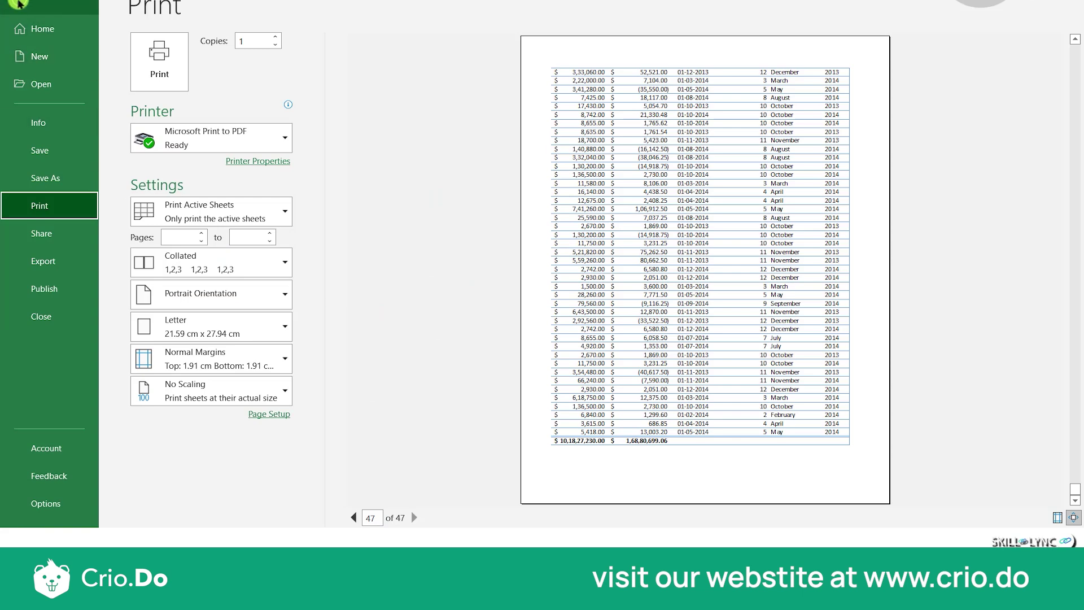
Leave the print preview and switch the Main Data sheet to Page Break Preview
{"action": "left_click", "coordinate": [18, 4]}
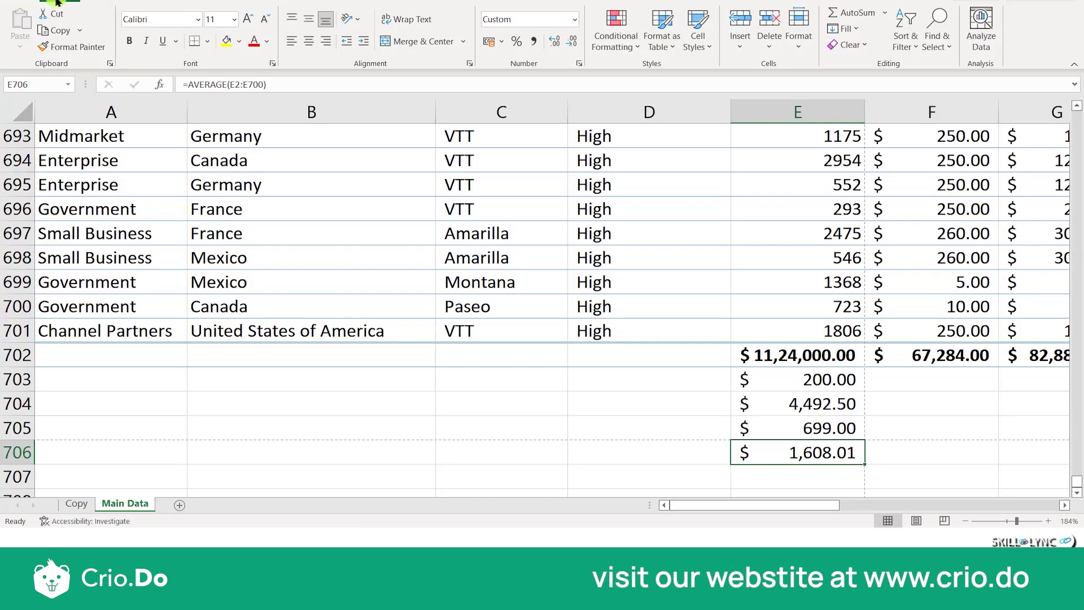
{"action": "left_click", "coordinate": [392, 2]}
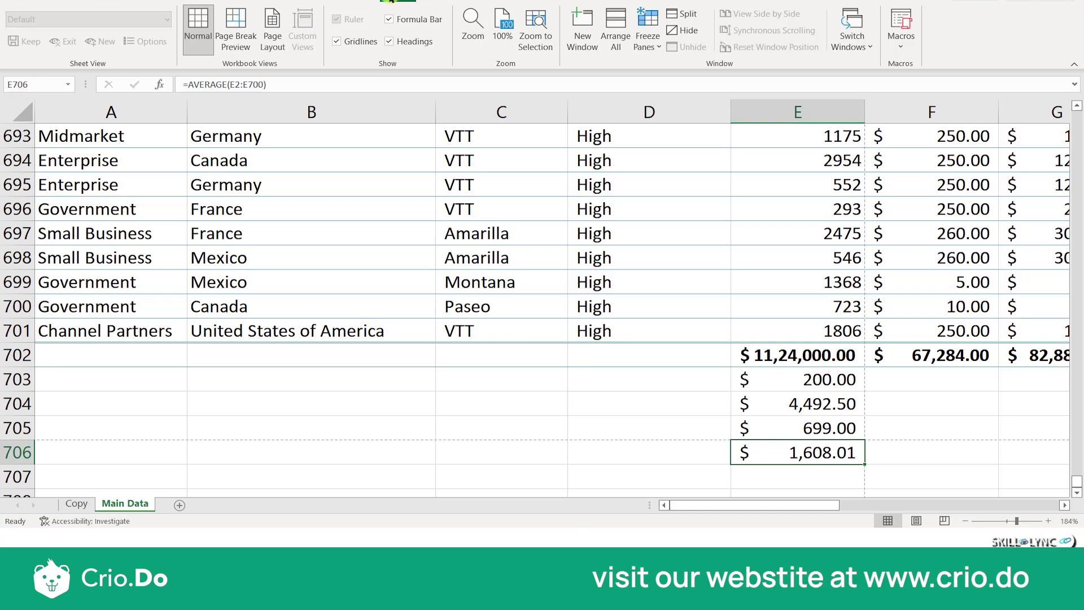
{"action": "left_click", "coordinate": [234, 54]}
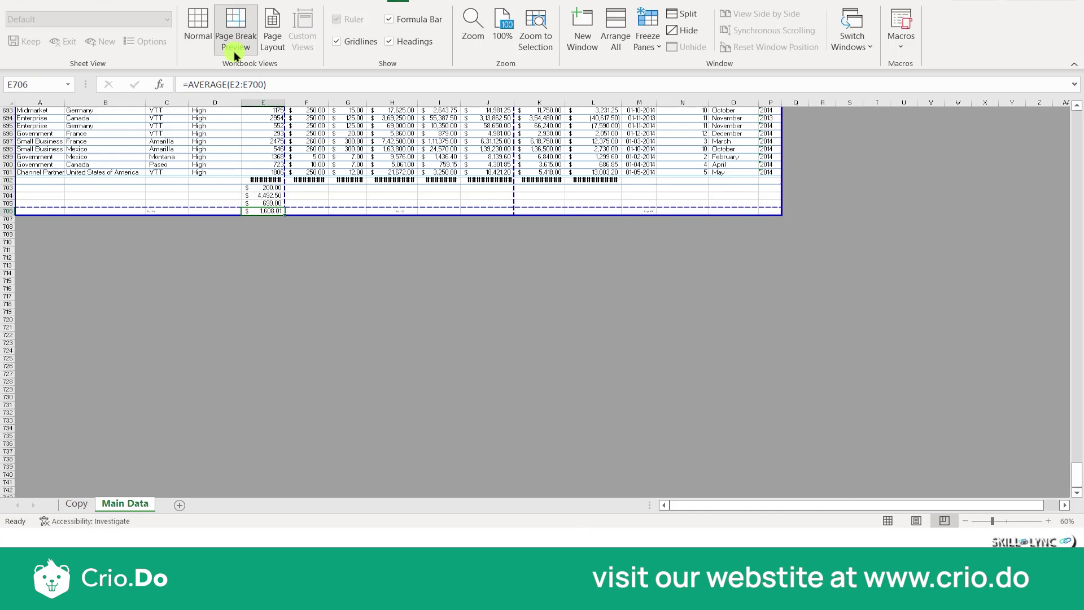
Examine the page numbers and break lines between the end of the table and its header row
{"action": "scroll", "coordinate": [481, 160], "scroll_direction": "up", "scroll_amount": 20}
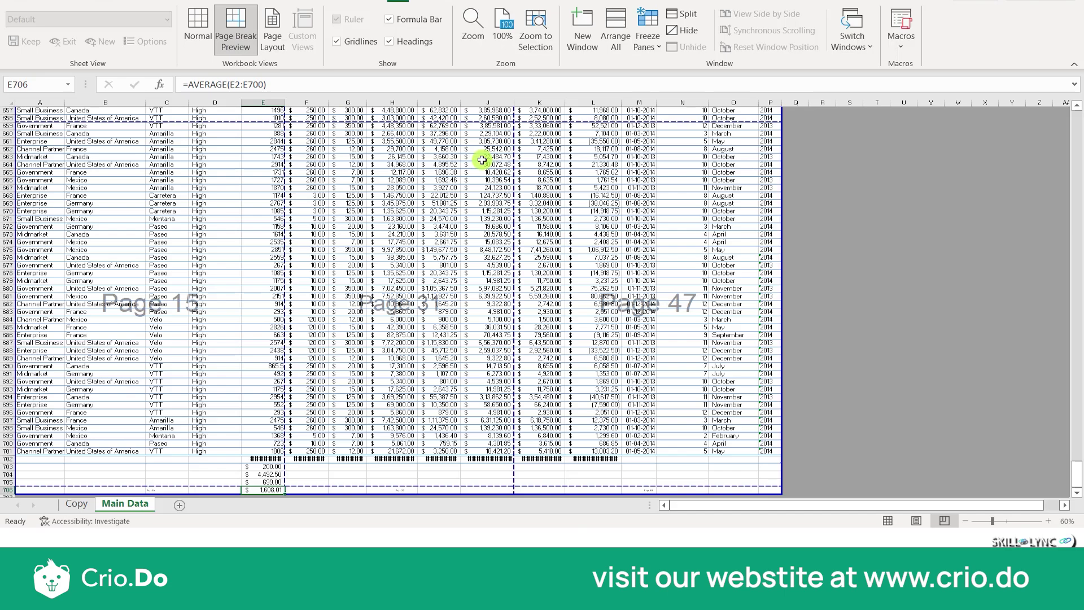
{"action": "scroll", "coordinate": [482, 160], "scroll_direction": "up", "scroll_amount": 14}
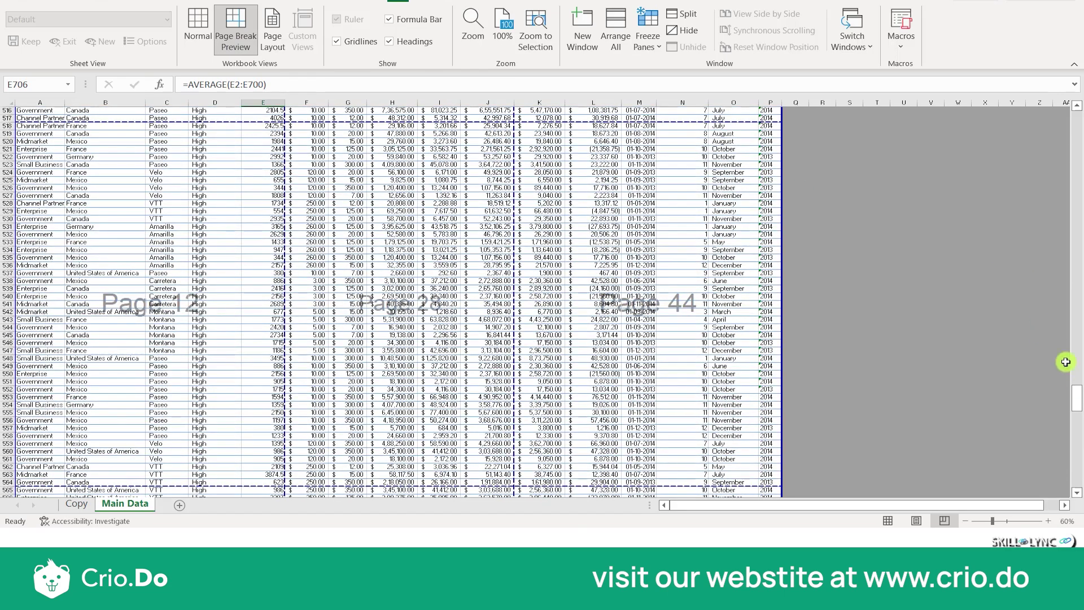
{"action": "left_click_drag", "start_coordinate": [1078, 398], "coordinate": [1078, 116]}
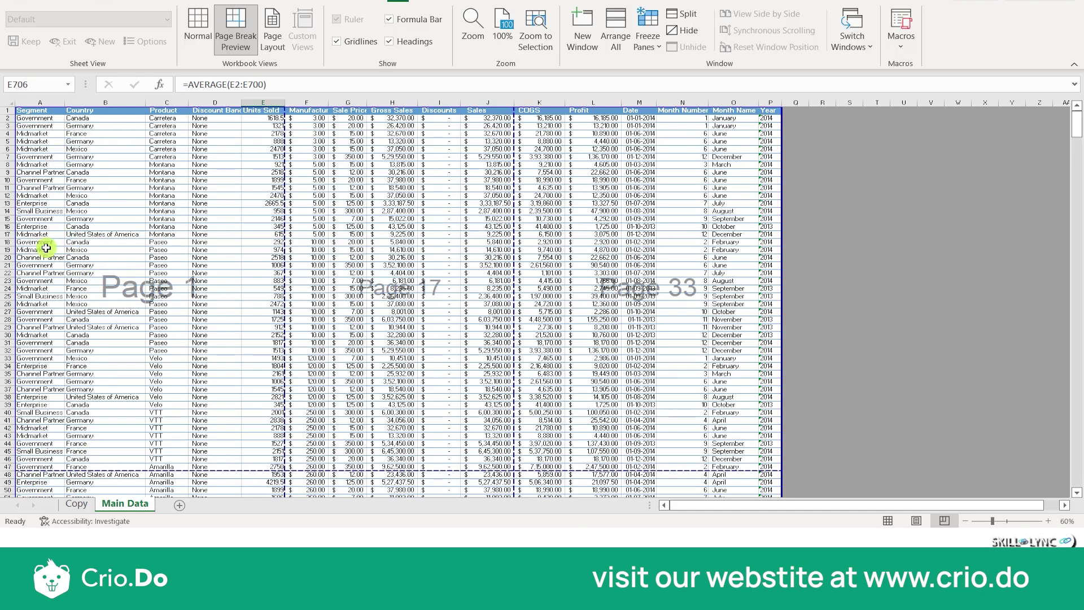
{"action": "scroll", "coordinate": [201, 387], "scroll_direction": "down", "scroll_amount": 2}
{"action": "scroll", "coordinate": [202, 387], "scroll_direction": "down", "scroll_amount": 6}
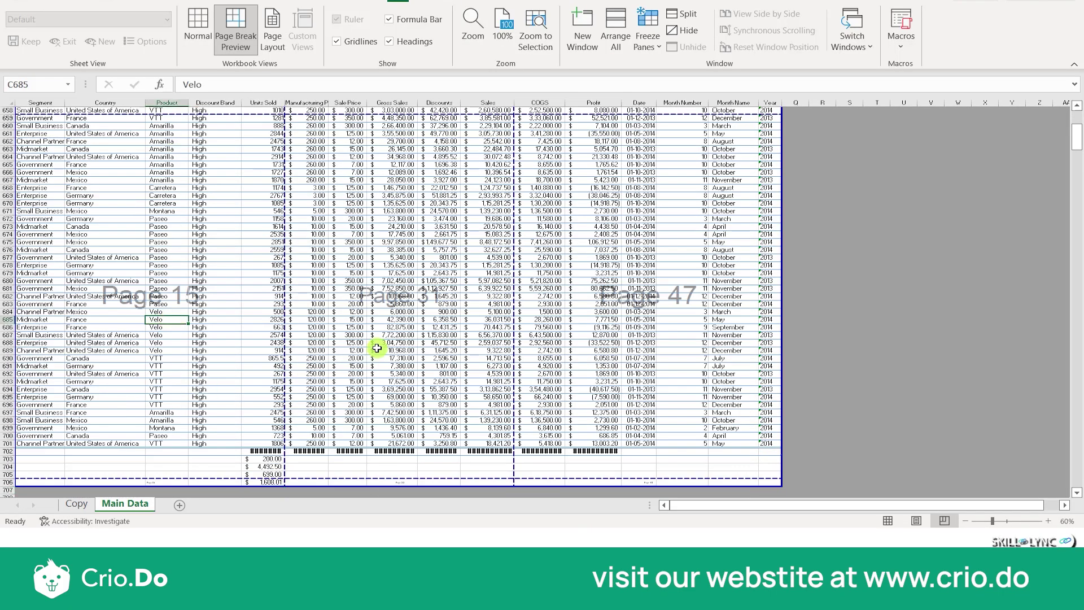
{"action": "scroll", "coordinate": [382, 343], "scroll_direction": "up", "scroll_amount": 20}
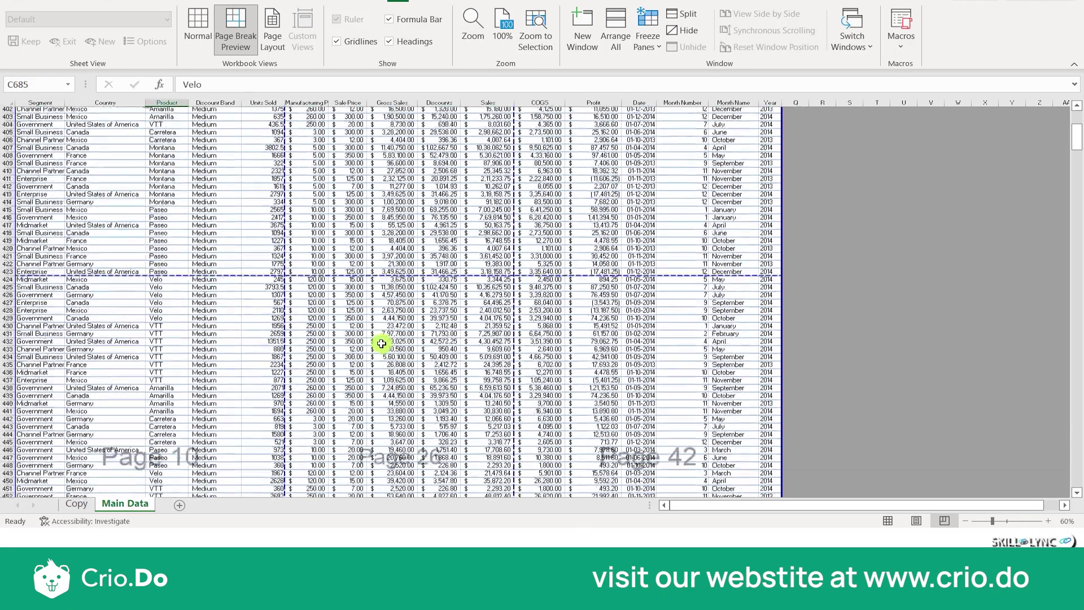
{"action": "scroll", "coordinate": [381, 343], "scroll_direction": "up", "scroll_amount": 20}
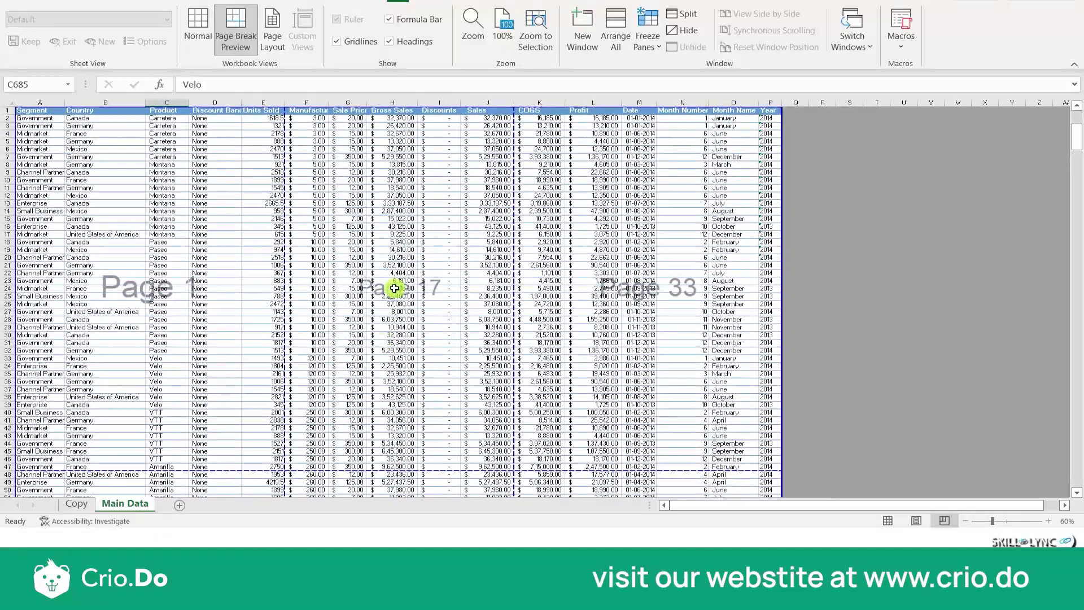
Follow the horizontal and vertical page breaks from the first records down to the total row
{"action": "scroll", "coordinate": [448, 327], "scroll_direction": "down", "scroll_amount": 18}
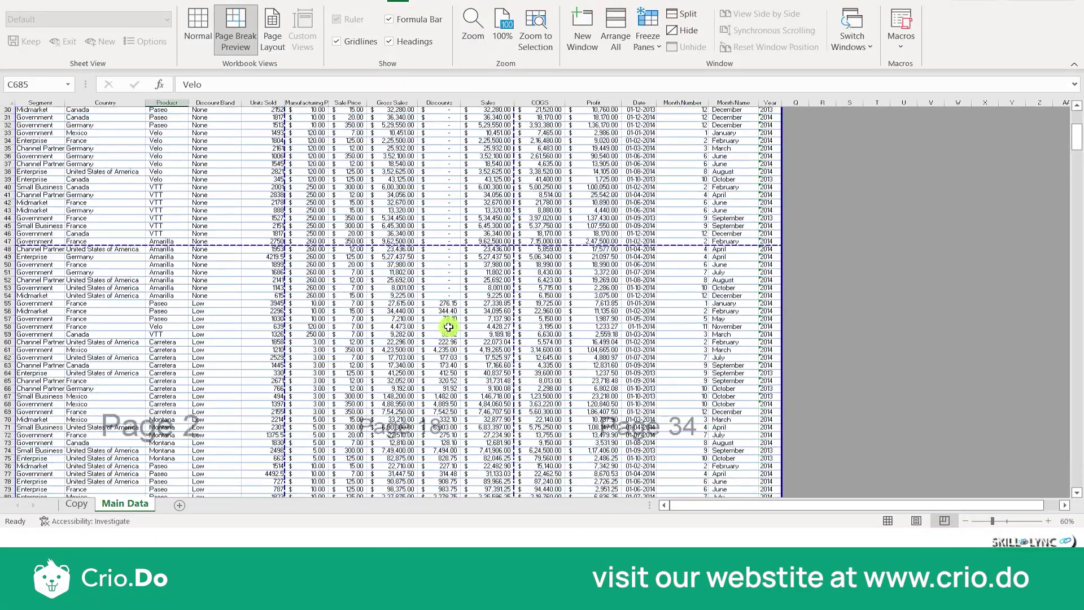
{"action": "scroll", "coordinate": [449, 327], "scroll_direction": "down", "scroll_amount": 20}
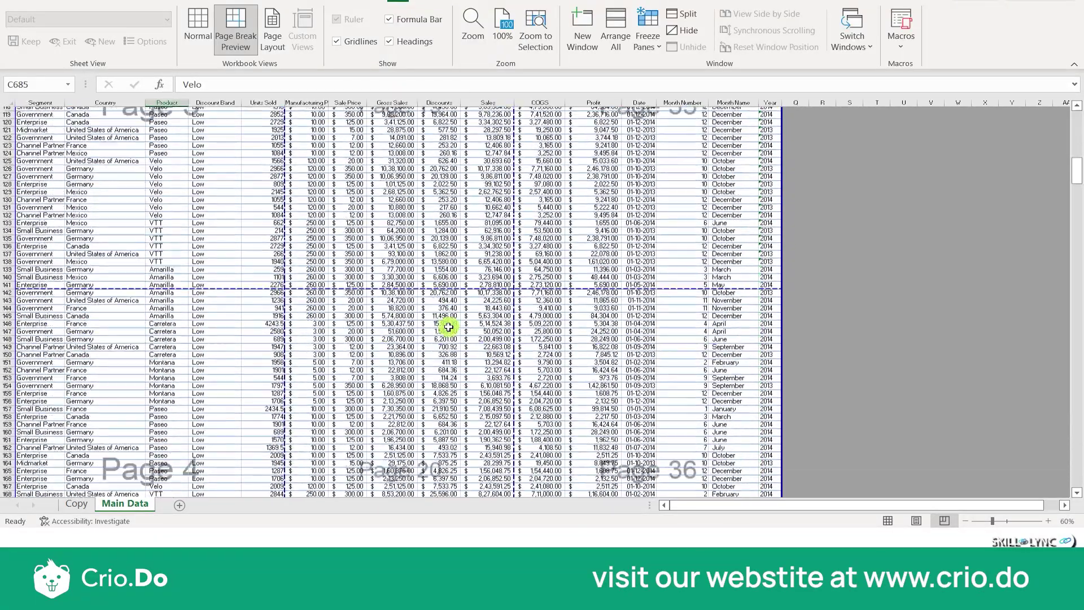
{"action": "scroll", "coordinate": [449, 327], "scroll_direction": "down", "scroll_amount": 20}
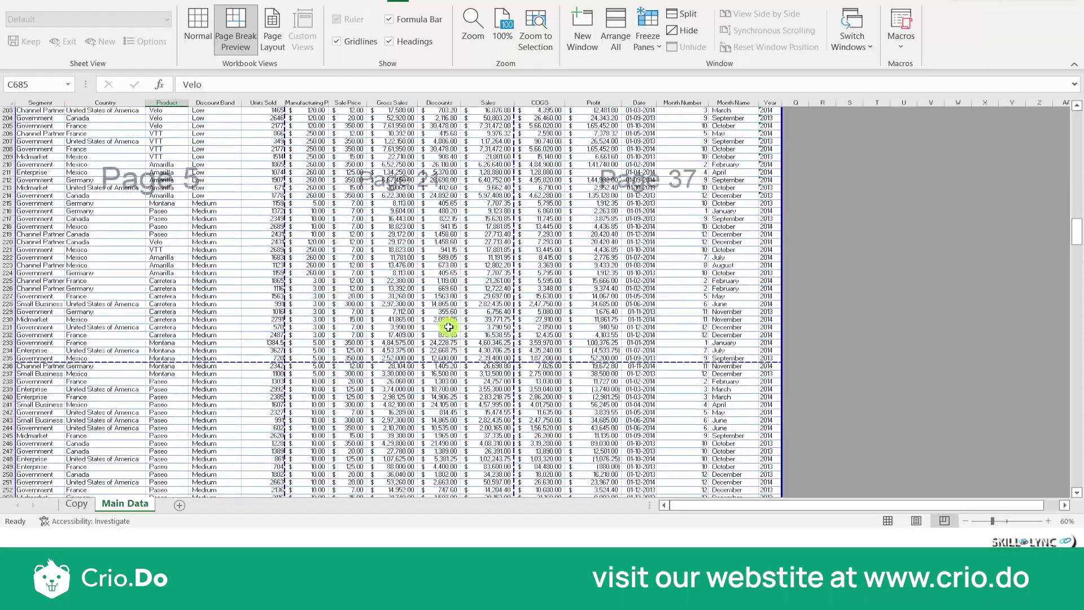
{"action": "scroll", "coordinate": [449, 327], "scroll_direction": "down", "scroll_amount": 20}
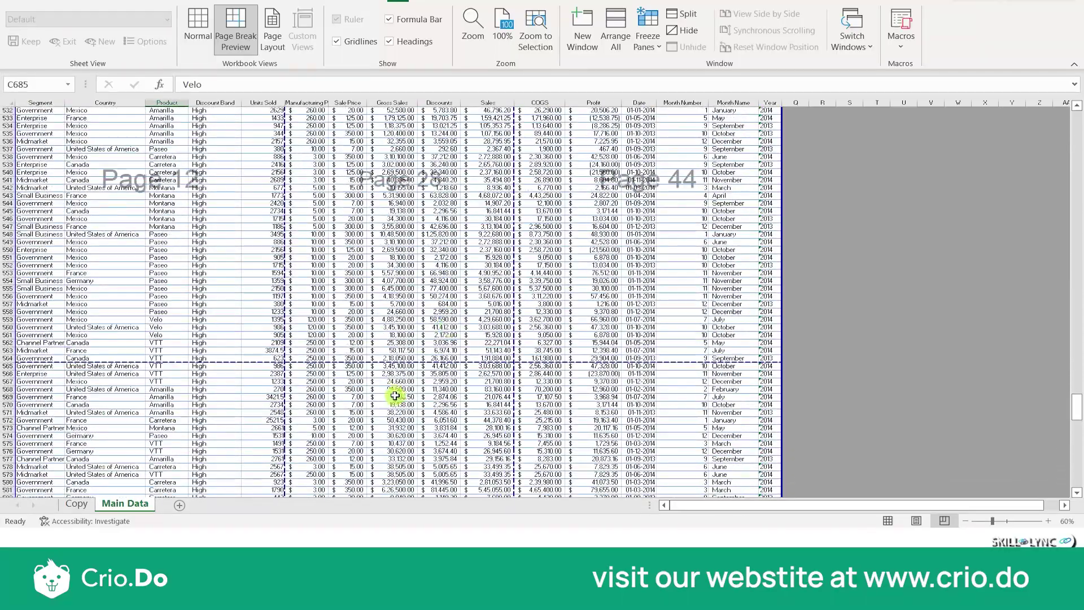
{"action": "left_click", "coordinate": [391, 458]}
{"action": "scroll", "coordinate": [479, 417], "scroll_direction": "down", "scroll_amount": 20}
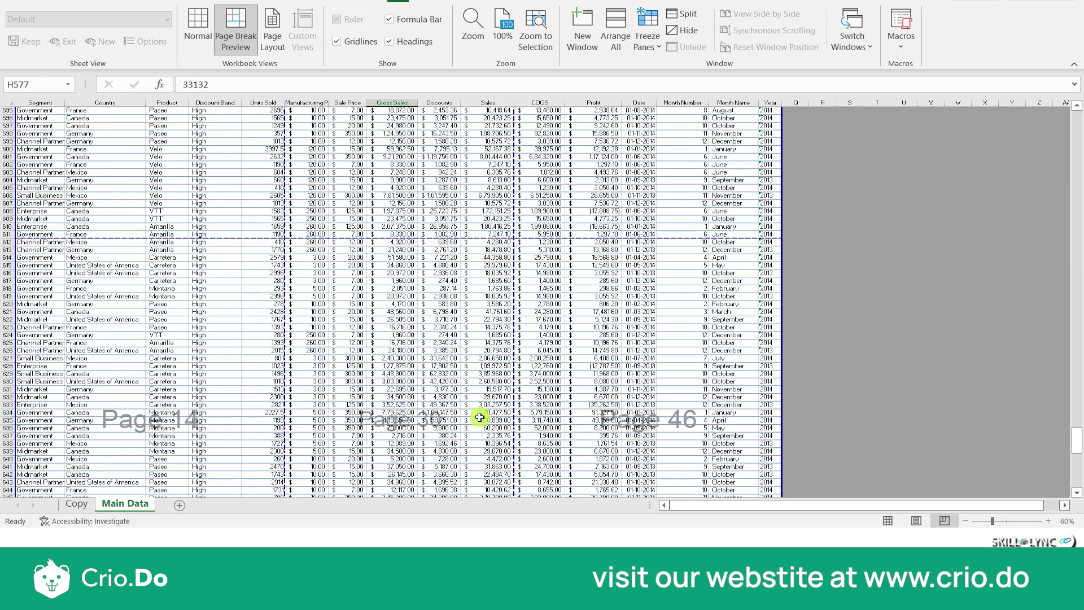
{"action": "scroll", "coordinate": [479, 418], "scroll_direction": "down", "scroll_amount": 14}
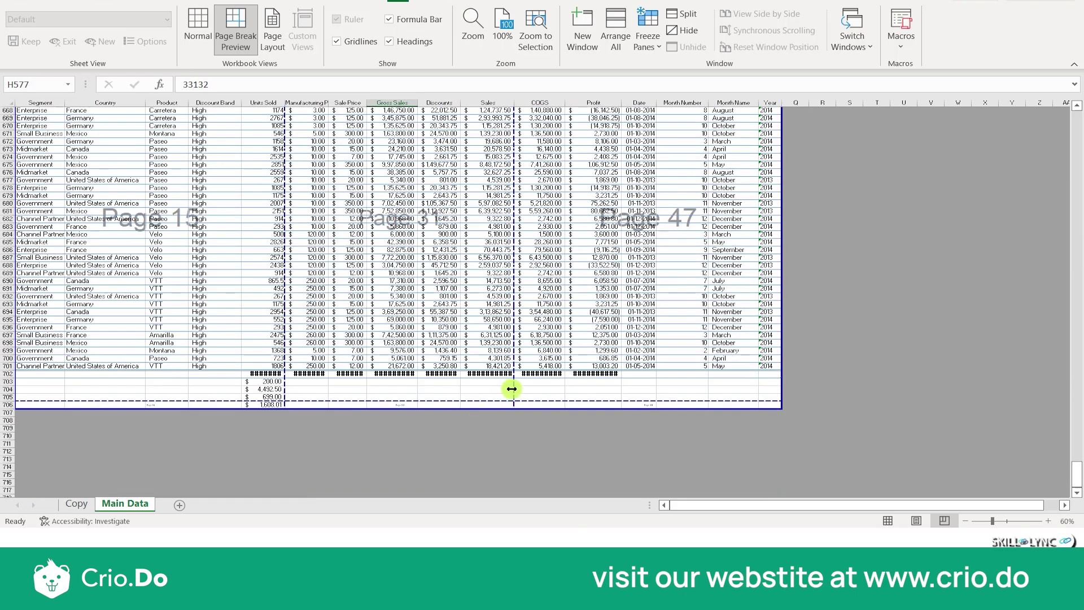
Select cell H706 in the last printed row and enlarge the view to examine the page break above it
{"action": "scroll", "coordinate": [555, 350], "scroll_direction": "up", "scroll_amount": 17}
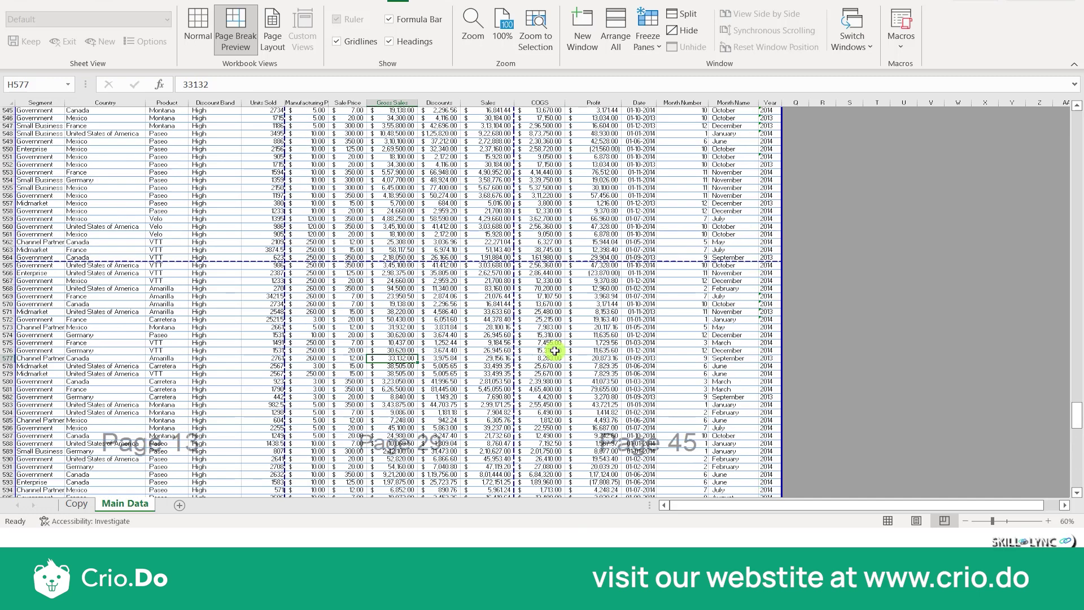
{"action": "scroll", "coordinate": [555, 351], "scroll_direction": "up", "scroll_amount": 16}
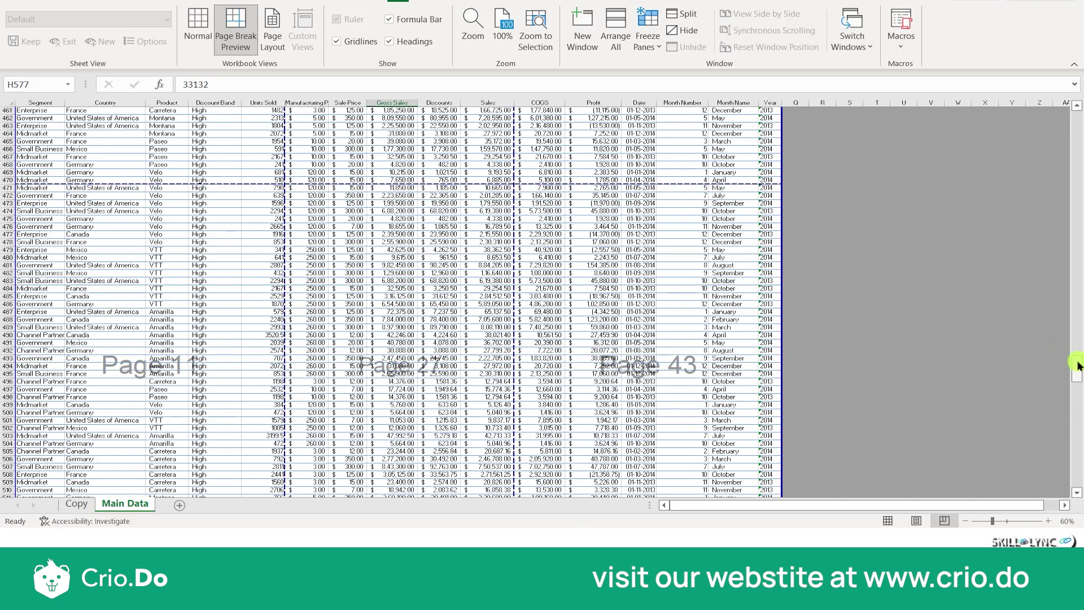
{"action": "left_click_drag", "start_coordinate": [1078, 367], "coordinate": [1077, 472]}
{"action": "left_click_drag", "start_coordinate": [395, 453], "coordinate": [405, 479]}
{"action": "mouse_move", "coordinate": [401, 482]}
{"action": "left_mouse_down"}
{"action": "mouse_move", "coordinate": [447, 484]}
{"action": "mouse_move", "coordinate": [399, 482]}
{"action": "left_mouse_up"}
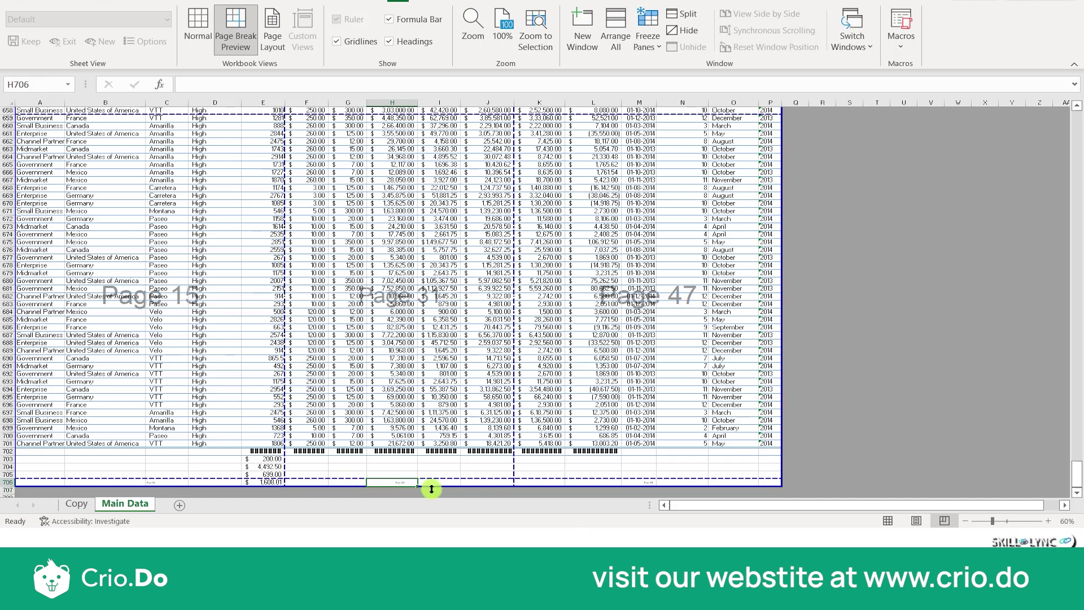
{"action": "left_click", "coordinate": [1005, 521]}
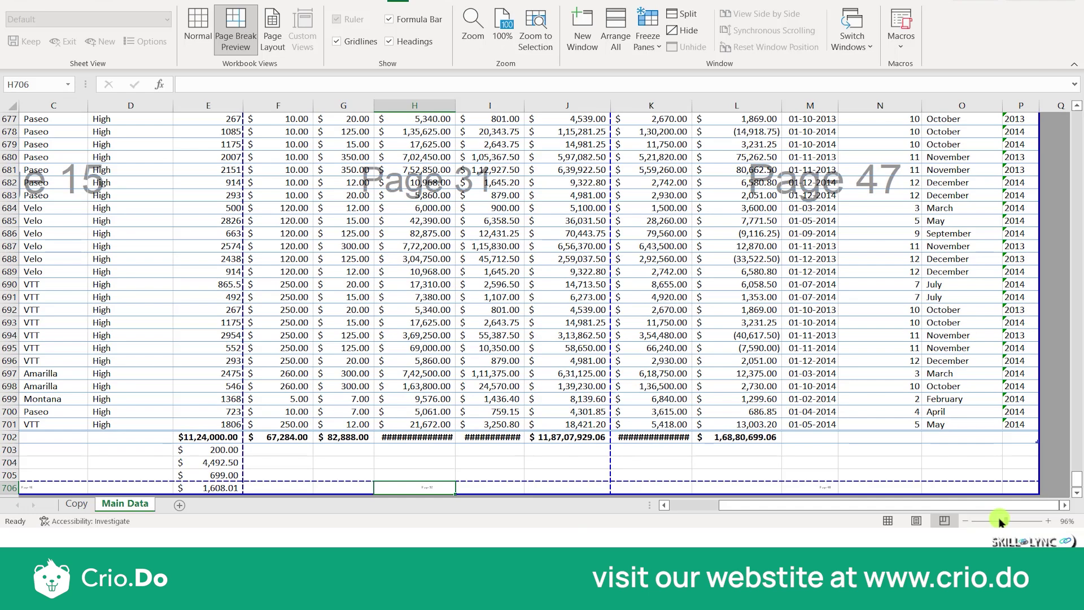
{"action": "left_click", "coordinate": [1015, 520]}
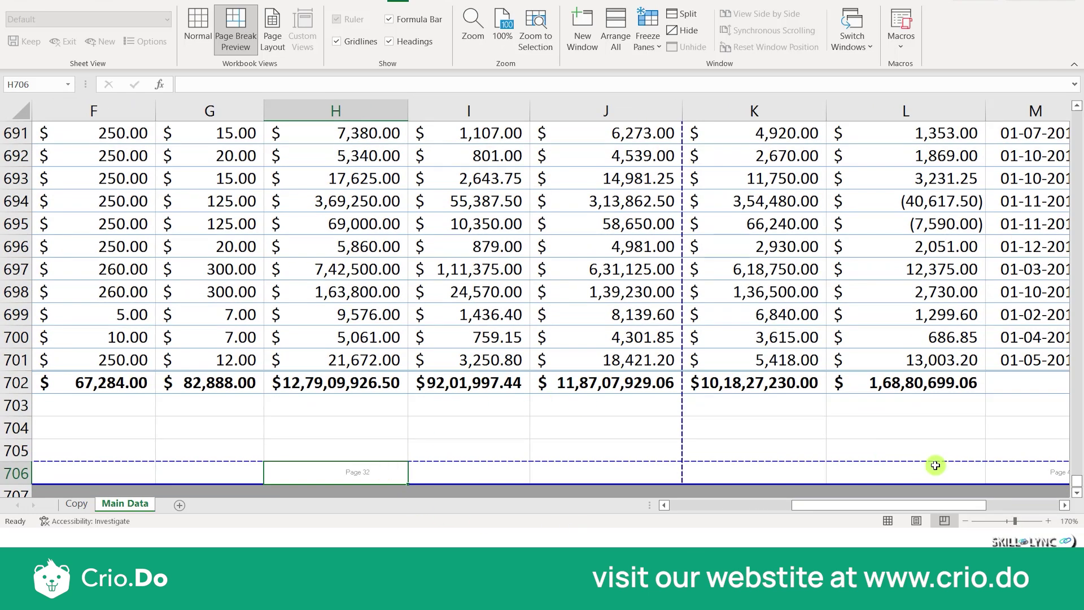
{"action": "left_click", "coordinate": [1009, 521]}
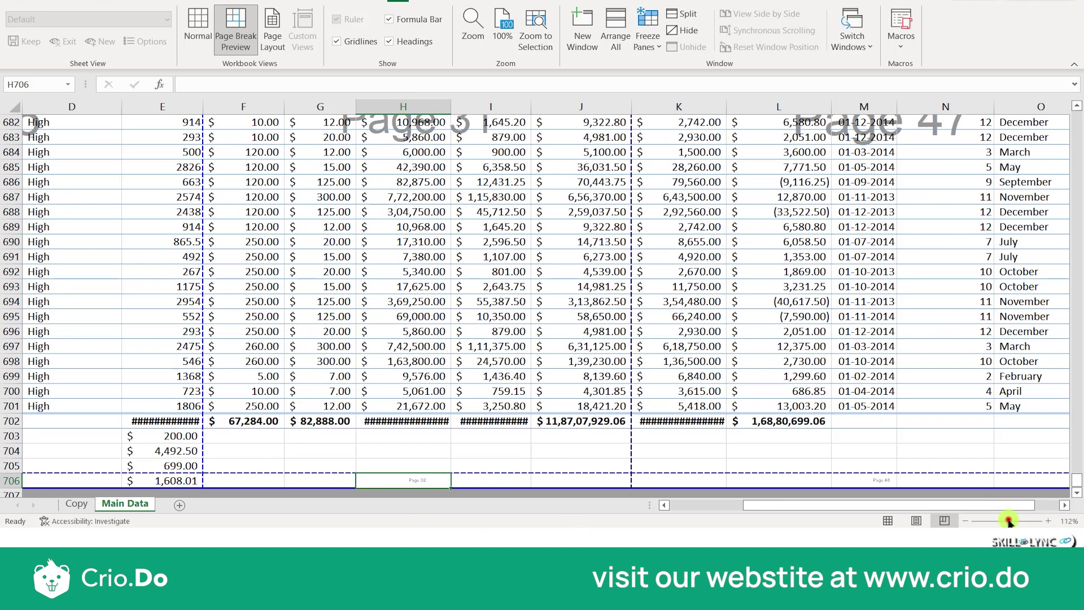
Move the vertical page breaks after Units Sold and Sales to the table's outer edge so Segment through Year share one page width
{"action": "scroll", "coordinate": [836, 353], "scroll_direction": "up", "scroll_amount": 8}
{"action": "scroll", "coordinate": [836, 353], "scroll_direction": "up", "scroll_amount": 12}
{"action": "scroll", "coordinate": [870, 356], "scroll_direction": "down", "scroll_amount": 11}
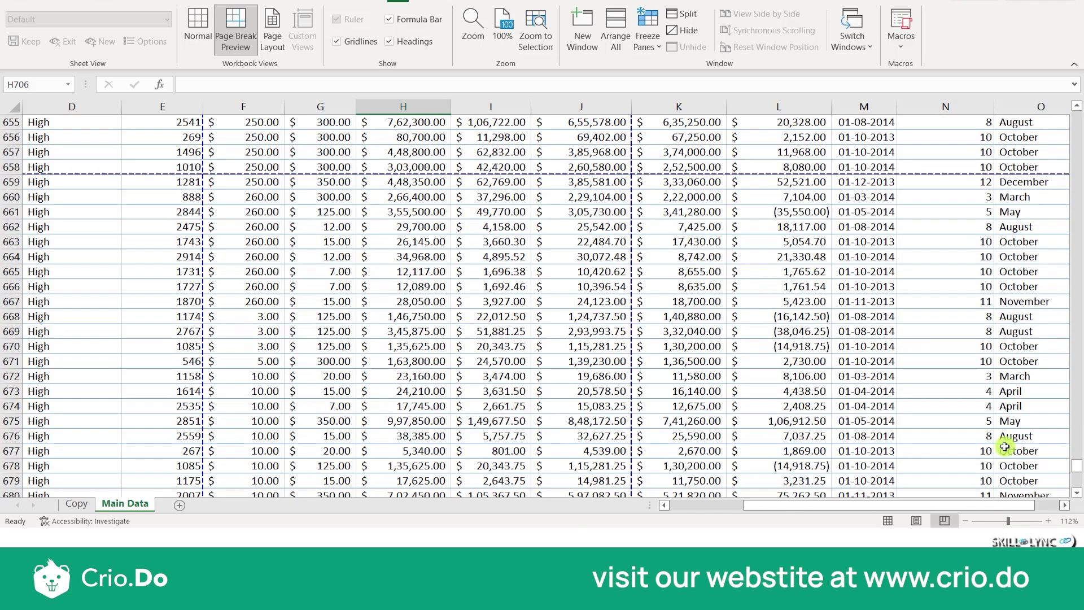
{"action": "left_click_drag", "start_coordinate": [1079, 465], "coordinate": [1078, 104]}
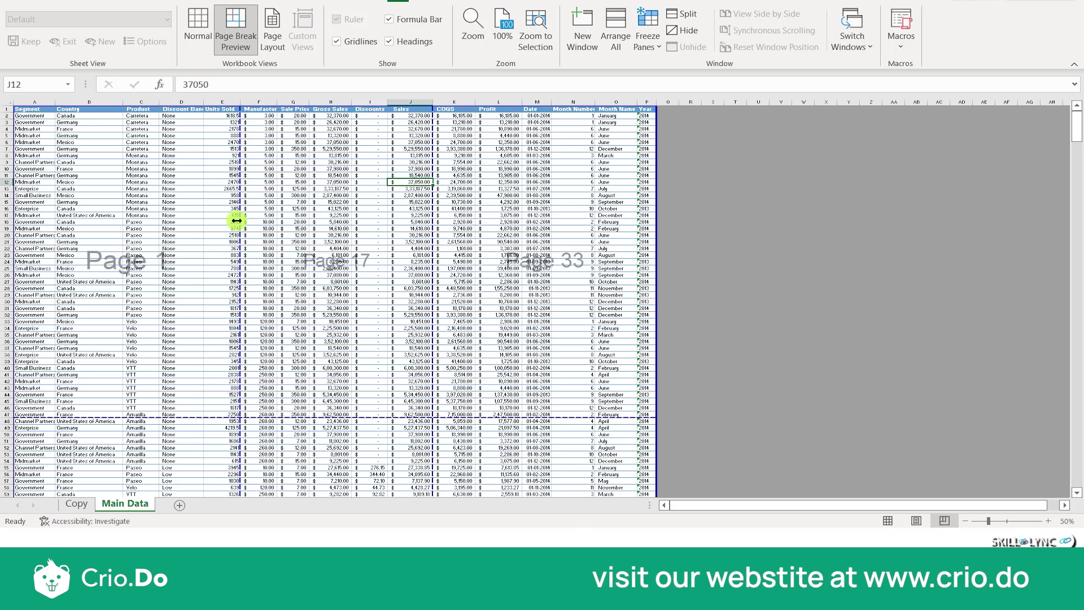
{"action": "left_click_drag", "start_coordinate": [236, 220], "coordinate": [428, 222]}
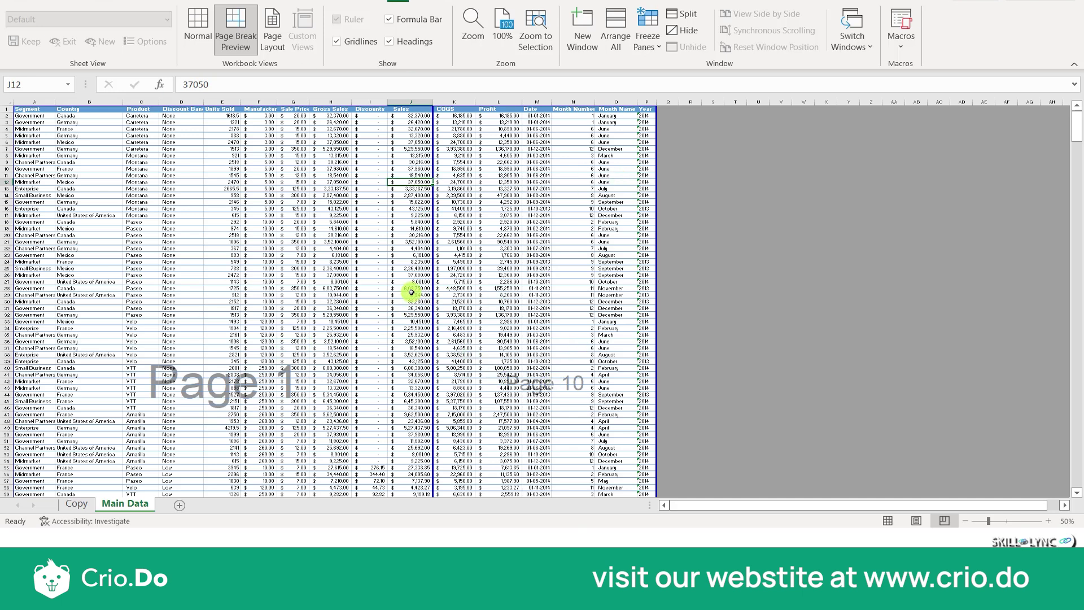
{"action": "left_click_drag", "start_coordinate": [431, 268], "coordinate": [653, 247]}
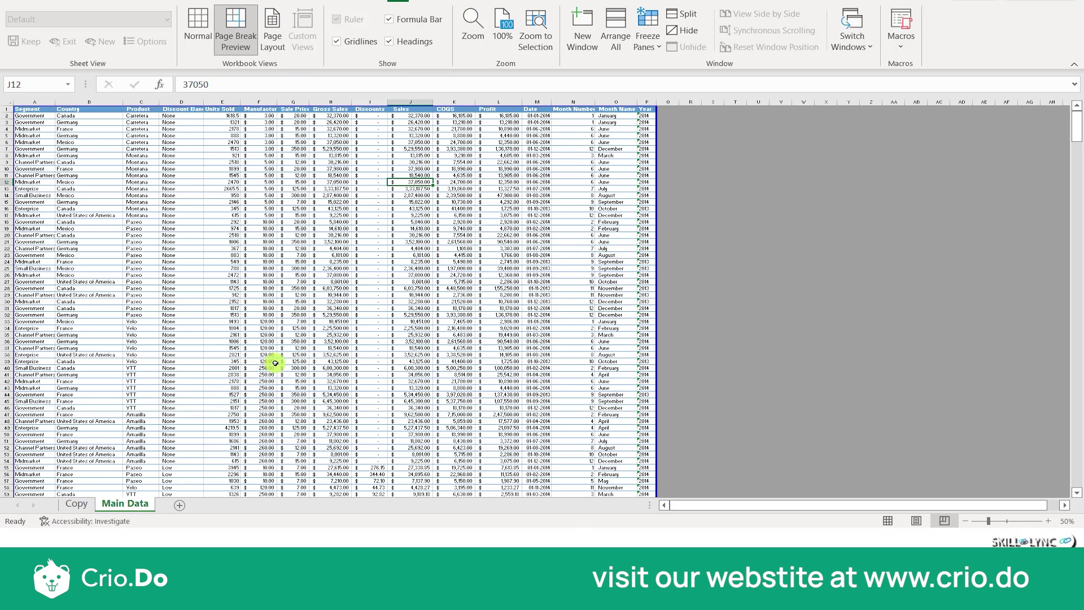
Check the adjusted page breaks down to the end of the table and return the sheet to Normal view
{"action": "left_click", "coordinate": [213, 395]}
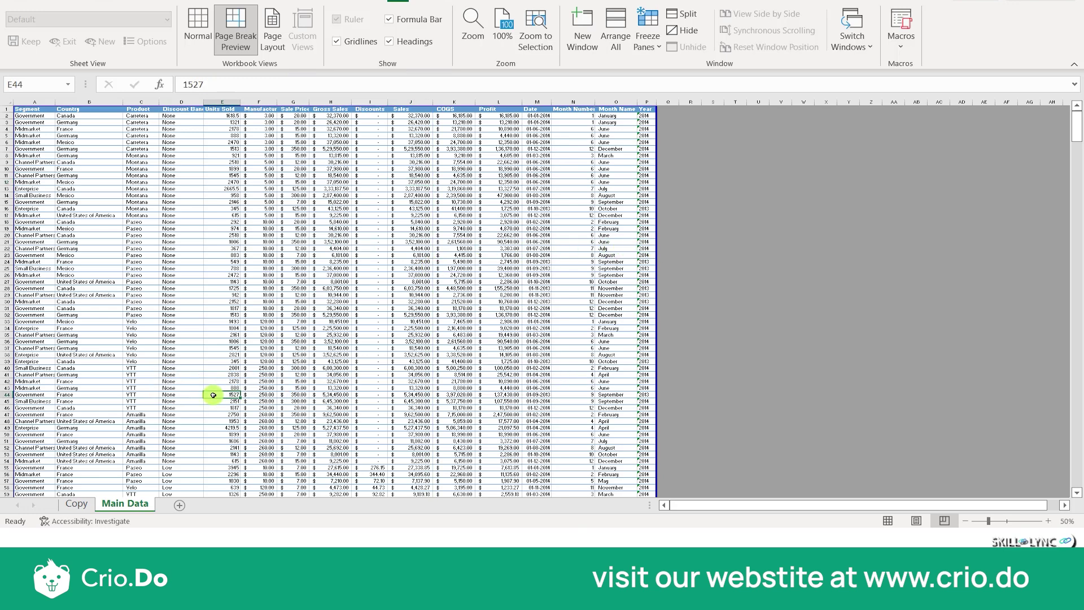
{"action": "scroll", "coordinate": [223, 361], "scroll_direction": "down", "scroll_amount": 20}
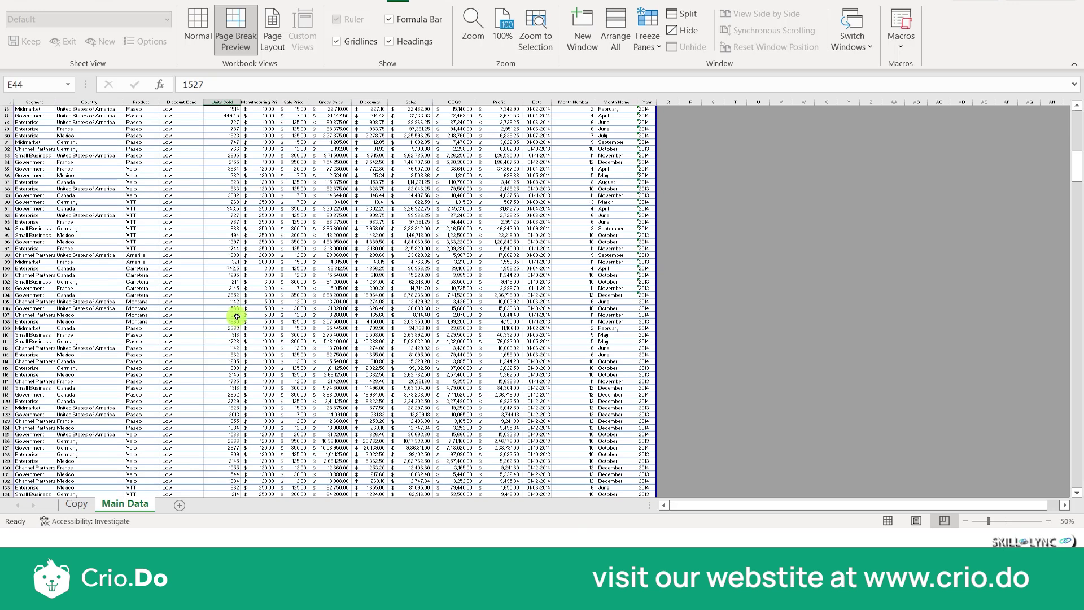
{"action": "scroll", "coordinate": [237, 316], "scroll_direction": "down", "scroll_amount": 14}
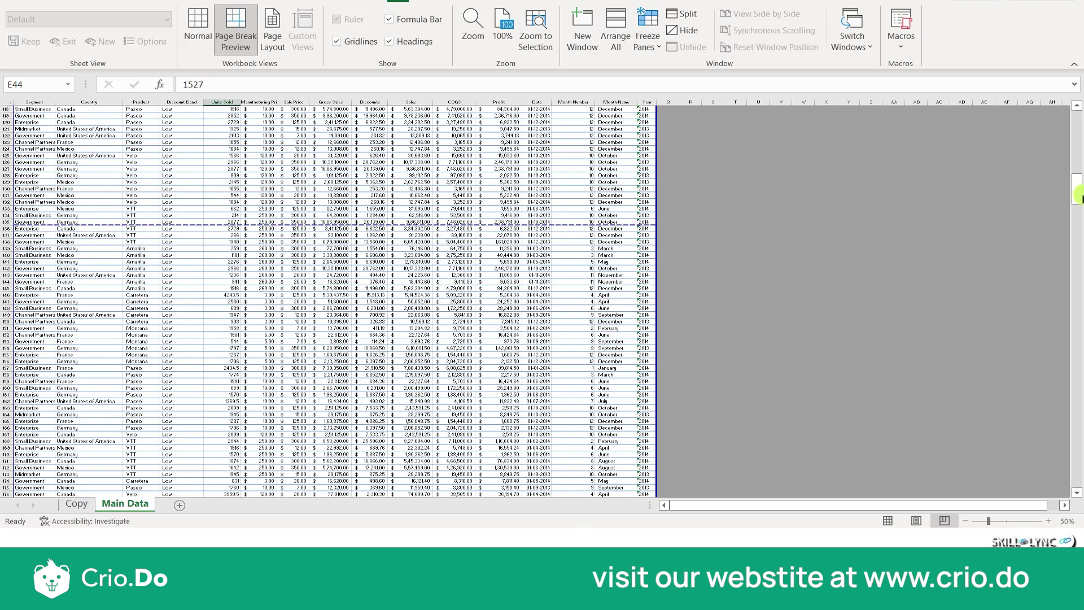
{"action": "left_click_drag", "start_coordinate": [1078, 181], "coordinate": [1078, 460]}
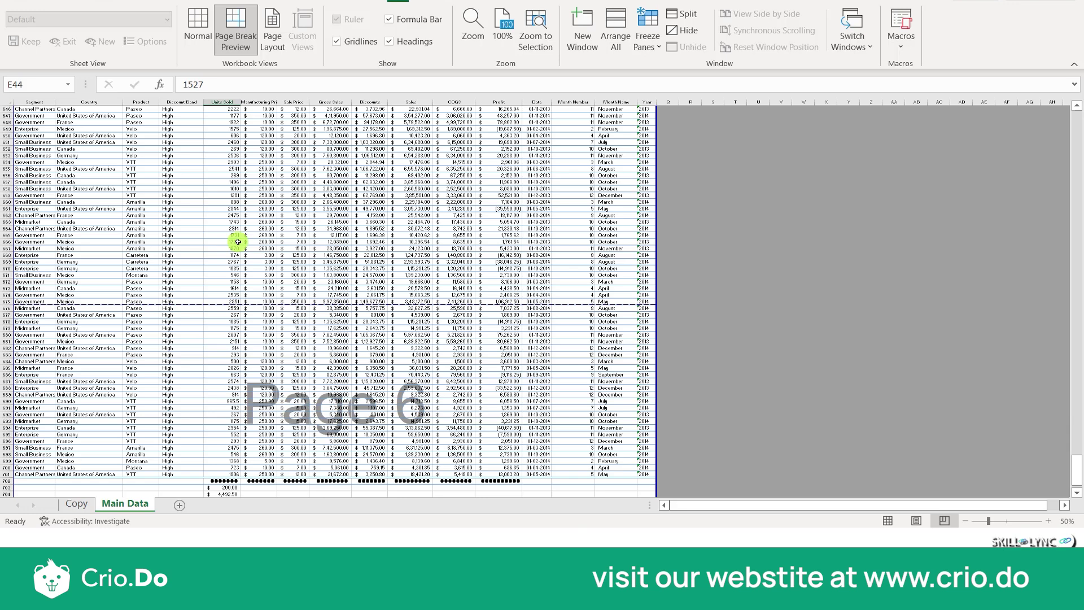
{"action": "left_click", "coordinate": [207, 43]}
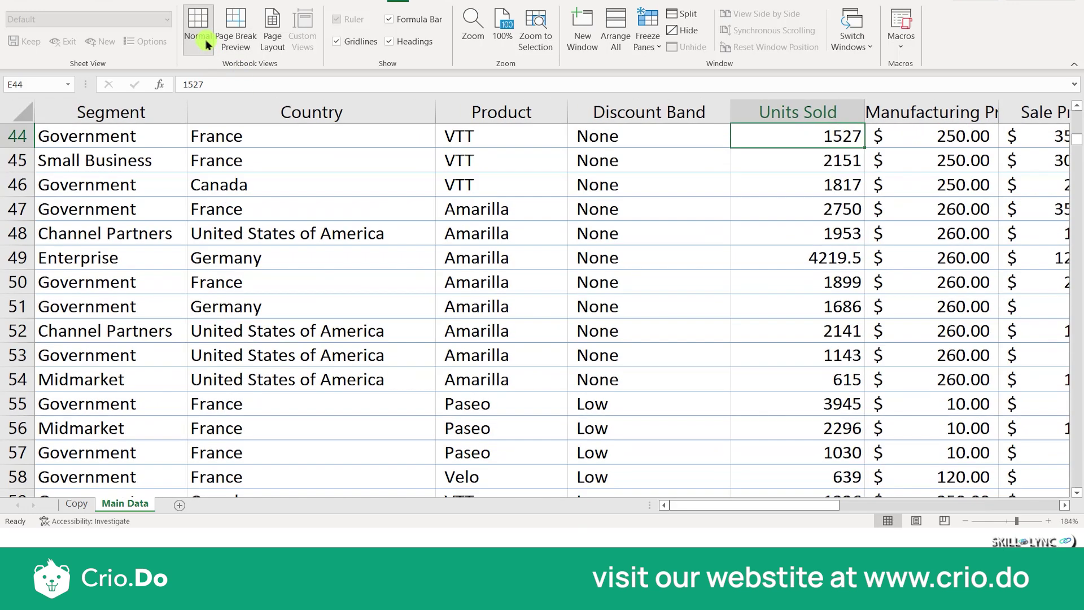
Open the print preview of Main Data, examine the first page enlarged, advance to page 2 and return to the full-page view
{"action": "left_click", "coordinate": [18, 2]}
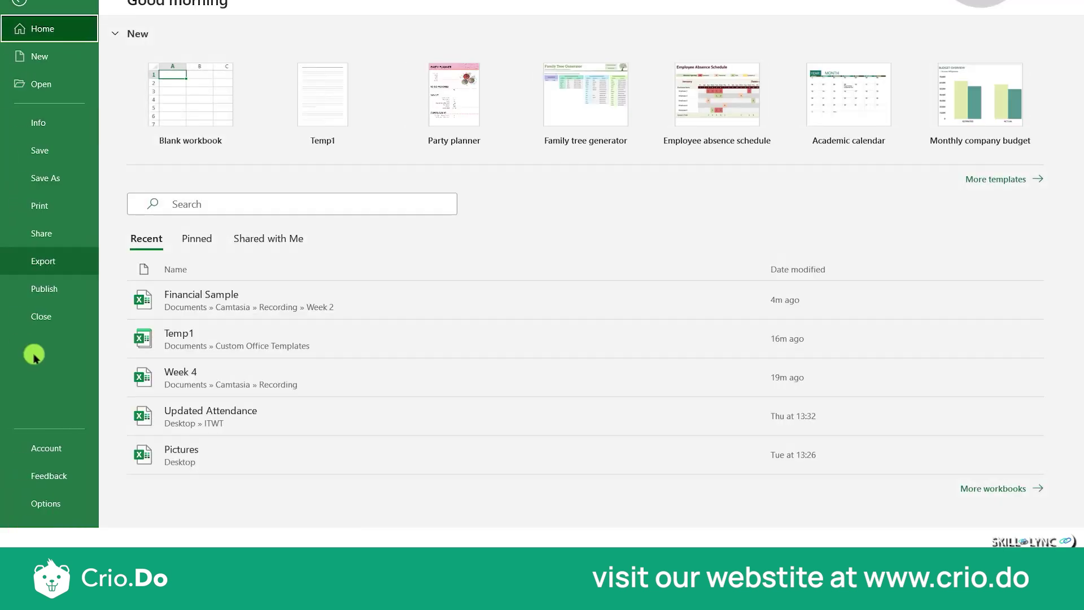
{"action": "left_click", "coordinate": [34, 209]}
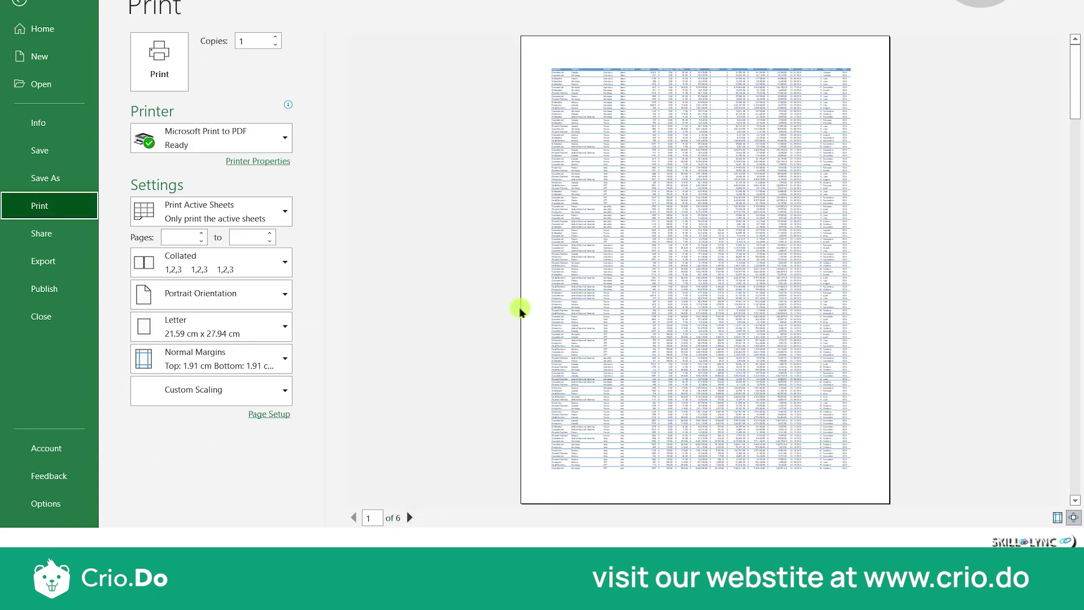
{"action": "left_click", "coordinate": [678, 220]}
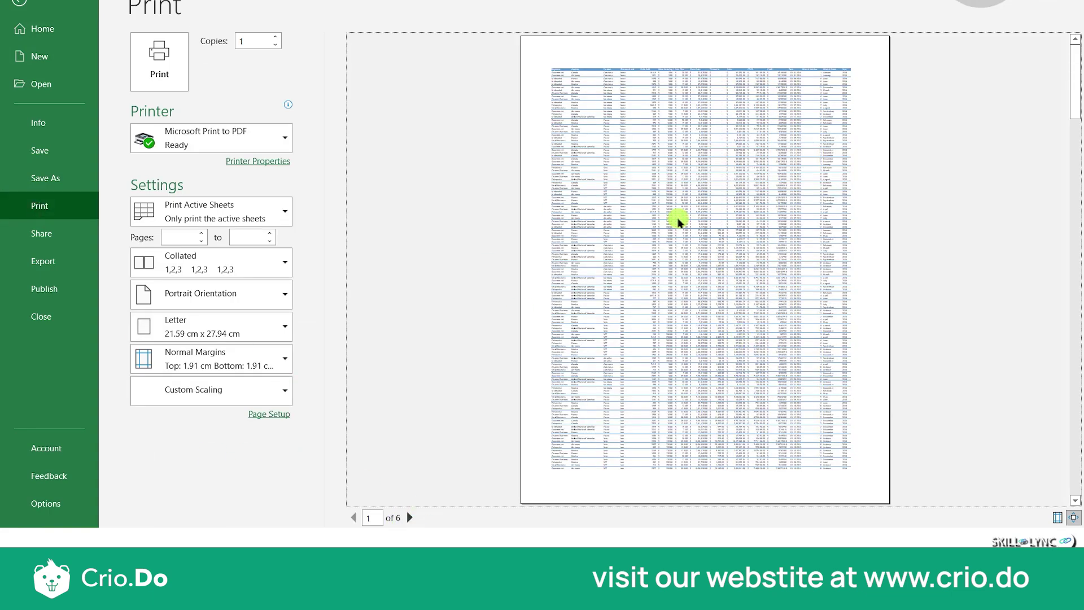
{"action": "left_click", "coordinate": [678, 220]}
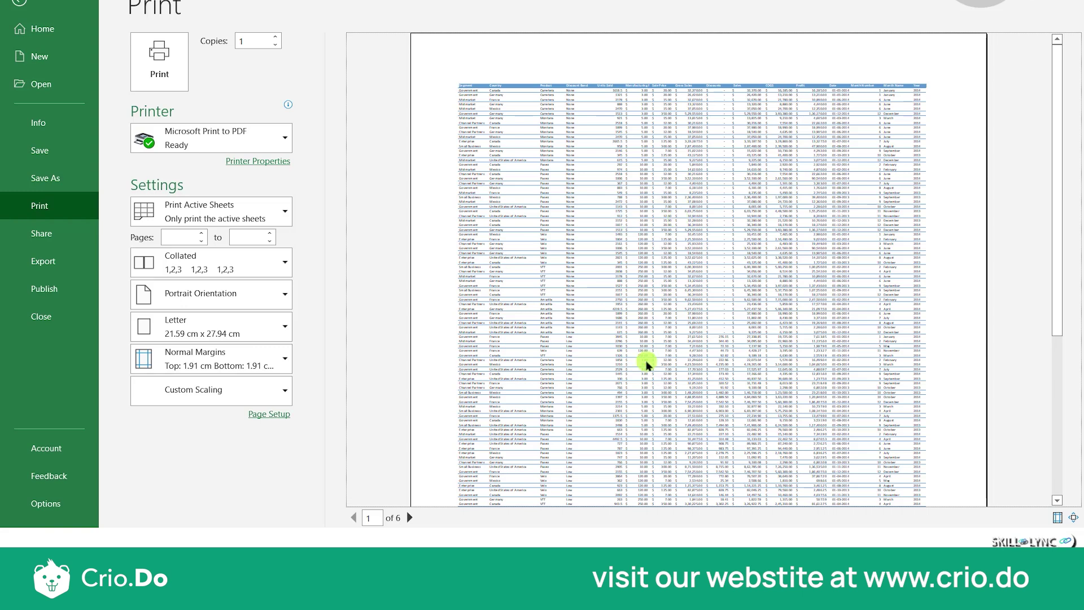
{"action": "scroll", "coordinate": [704, 314], "scroll_direction": "down", "scroll_amount": 1}
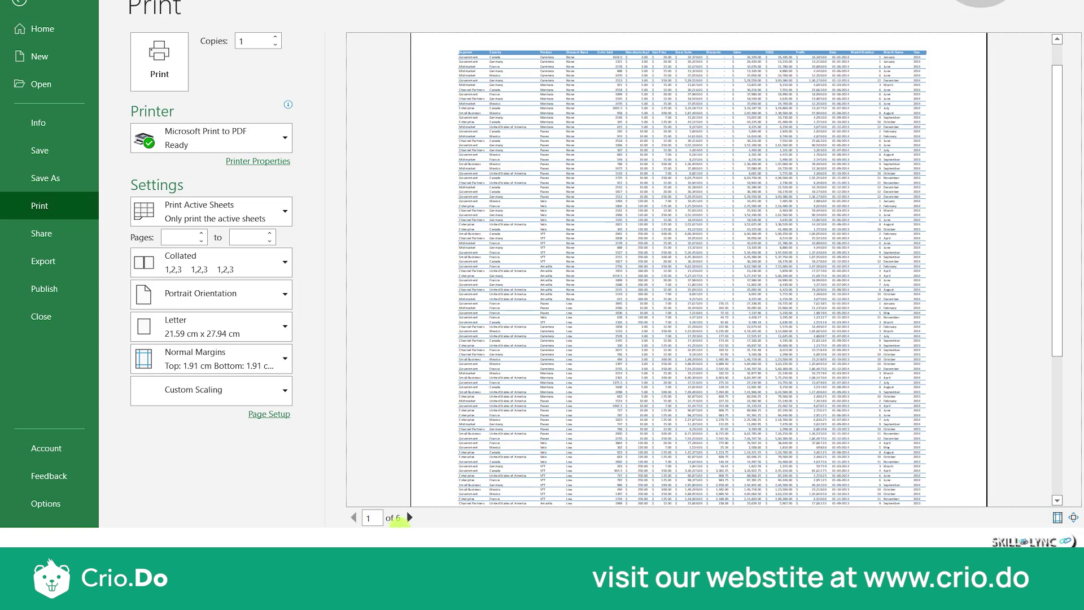
{"action": "left_click", "coordinate": [409, 518]}
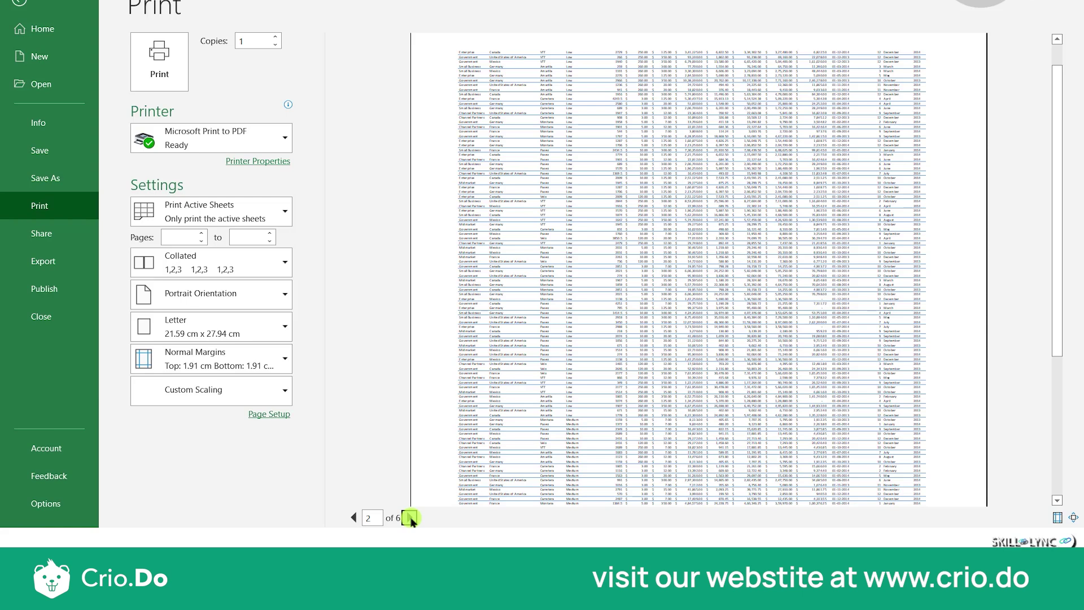
{"action": "left_click", "coordinate": [602, 262]}
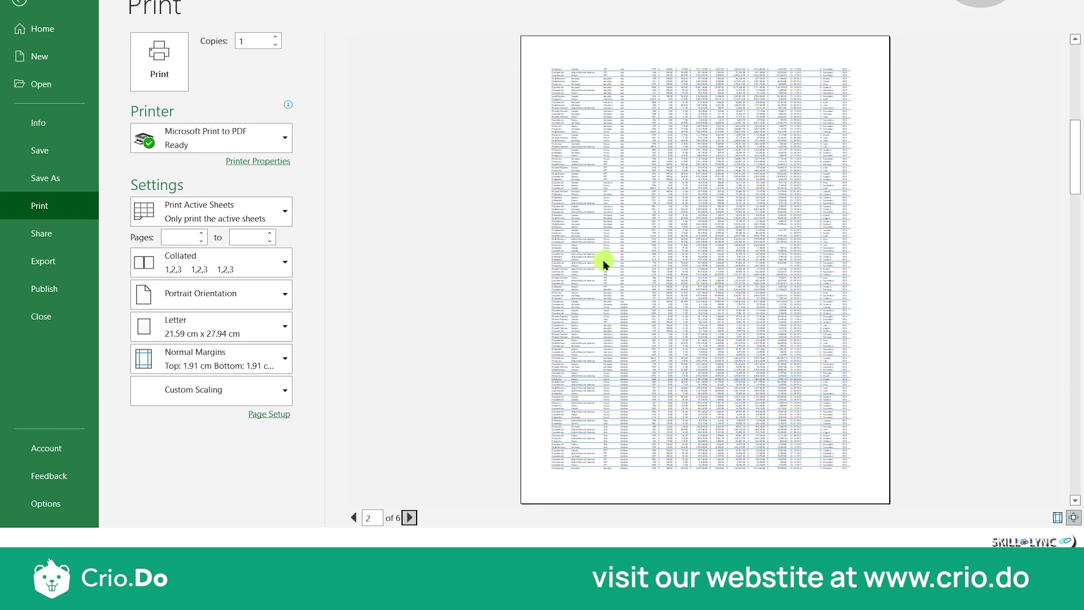
Look through the available printers while keeping Microsoft Print to PDF selected
{"action": "left_click", "coordinate": [287, 144]}
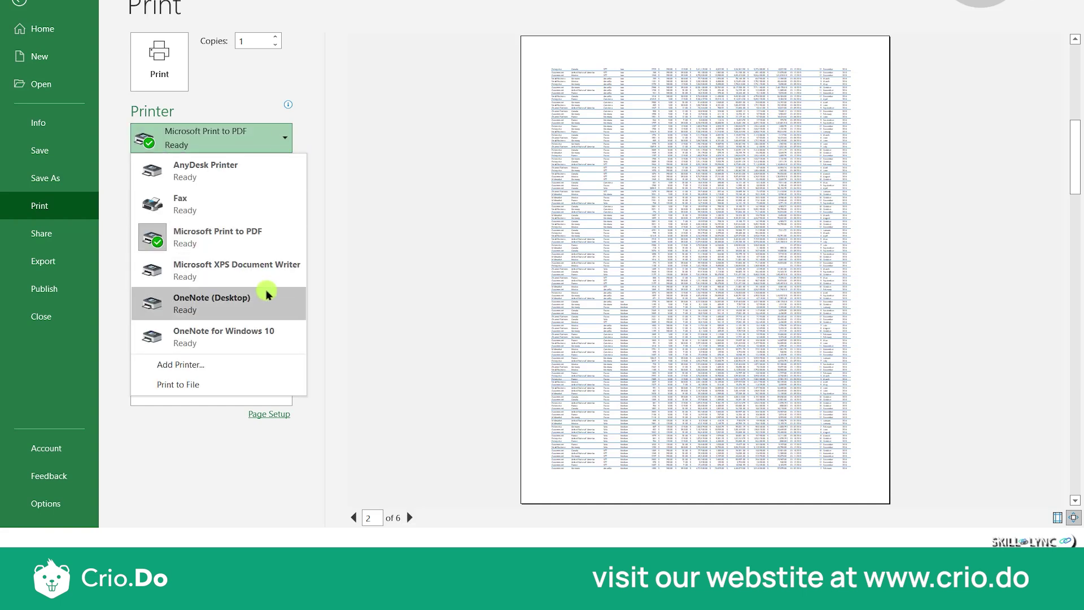
{"action": "left_click", "coordinate": [402, 156]}
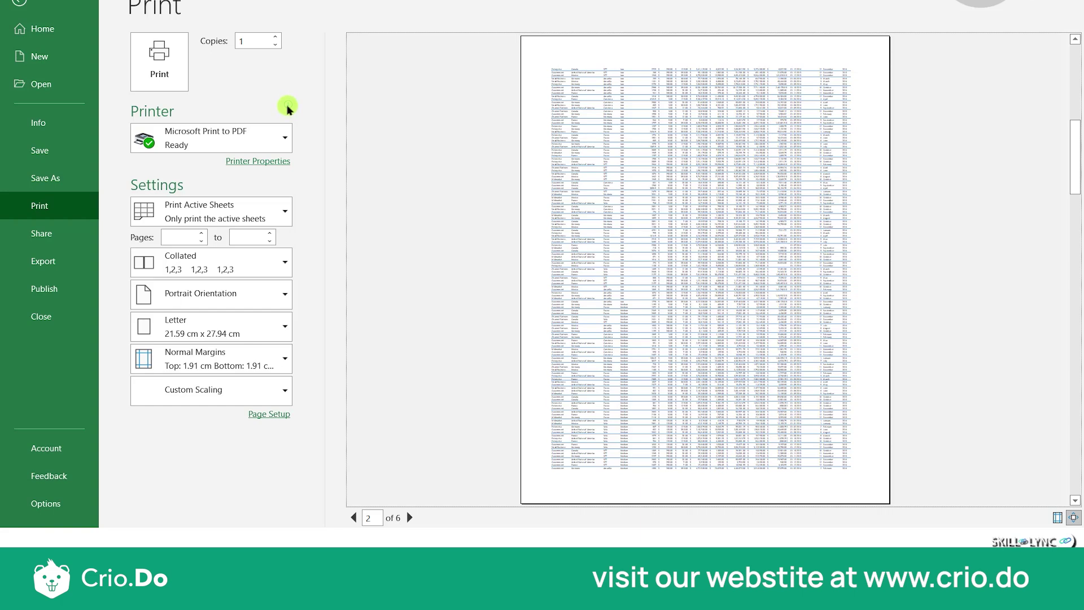
{"action": "key", "text": "Tab"}
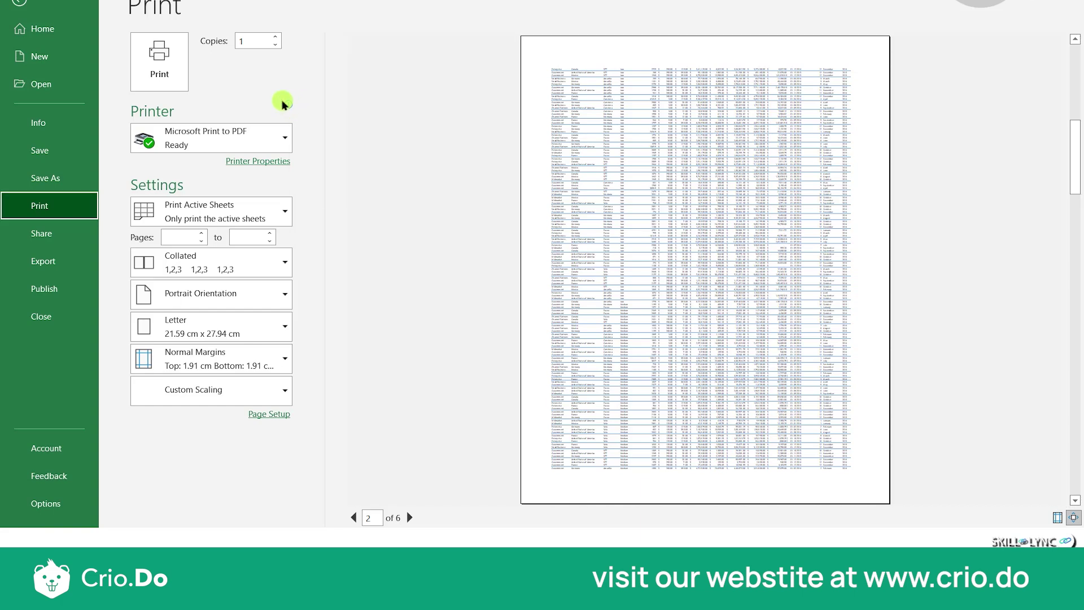
{"action": "mouse_move", "coordinate": [286, 106]}
Set the print scope to Print Entire Workbook and page forward through the preview of both sheets
{"action": "left_click", "coordinate": [221, 224]}
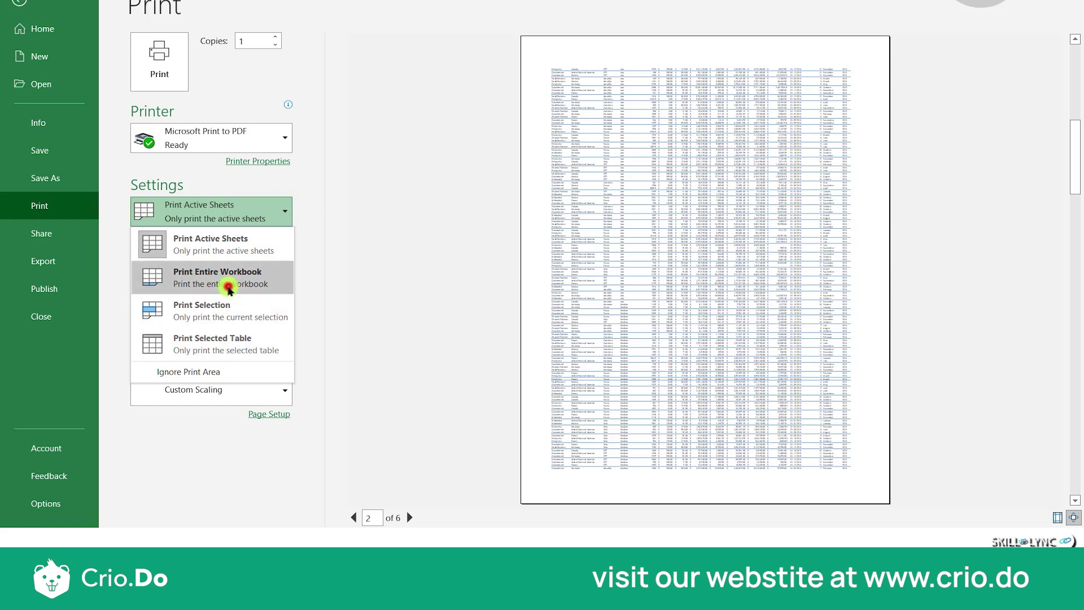
{"action": "left_click", "coordinate": [218, 288]}
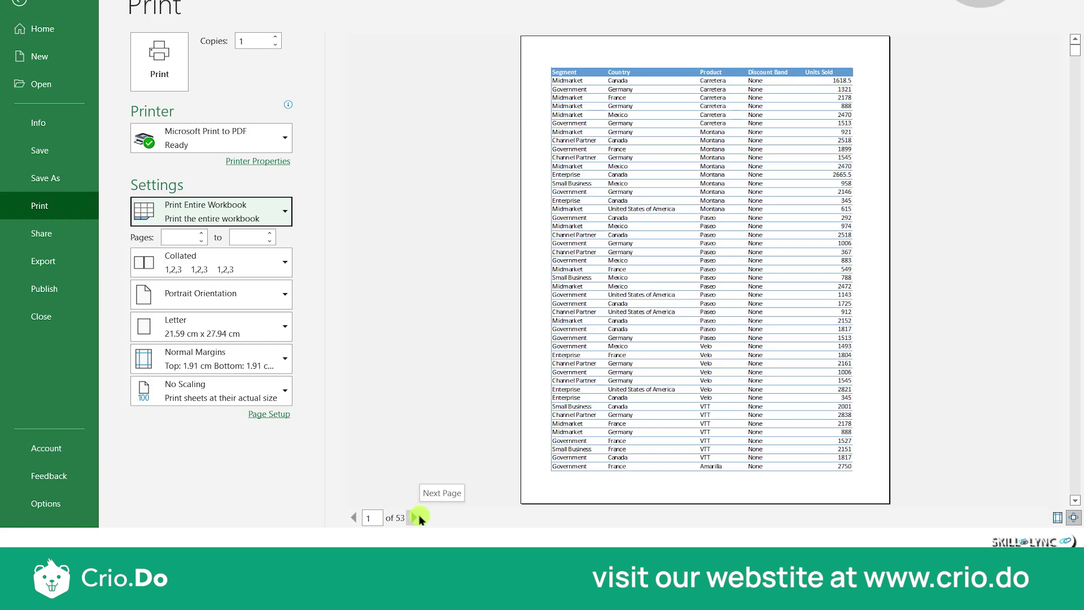
{"action": "left_click", "coordinate": [416, 517]}
{"action": "left_click", "coordinate": [418, 517]}
{"action": "left_click", "coordinate": [417, 517]}
{"action": "left_click", "coordinate": [418, 518]}
{"action": "left_click", "coordinate": [417, 517]}
{"action": "left_click", "coordinate": [417, 517]}
{"action": "left_click", "coordinate": [418, 517]}
{"action": "left_click", "coordinate": [418, 517]}
{"action": "left_click", "coordinate": [417, 517]}
{"action": "left_click", "coordinate": [418, 518]}
{"action": "left_click", "coordinate": [418, 518]}
{"action": "left_click", "coordinate": [418, 517]}
{"action": "left_click", "coordinate": [418, 517]}
{"action": "left_click", "coordinate": [418, 517]}
{"action": "left_click", "coordinate": [418, 517]}
{"action": "left_click", "coordinate": [418, 517]}
{"action": "left_click", "coordinate": [417, 518]}
{"action": "left_click", "coordinate": [418, 517]}
{"action": "left_click", "coordinate": [418, 517]}
{"action": "left_click", "coordinate": [418, 517]}
{"action": "left_click", "coordinate": [418, 517]}
{"action": "left_click", "coordinate": [417, 517]}
{"action": "left_click", "coordinate": [418, 518]}
{"action": "left_click", "coordinate": [418, 517]}
{"action": "left_click", "coordinate": [418, 517]}
{"action": "left_click", "coordinate": [418, 517]}
{"action": "left_click", "coordinate": [418, 518]}
{"action": "left_click", "coordinate": [418, 517]}
{"action": "left_click", "coordinate": [418, 517]}
{"action": "left_click", "coordinate": [418, 517]}
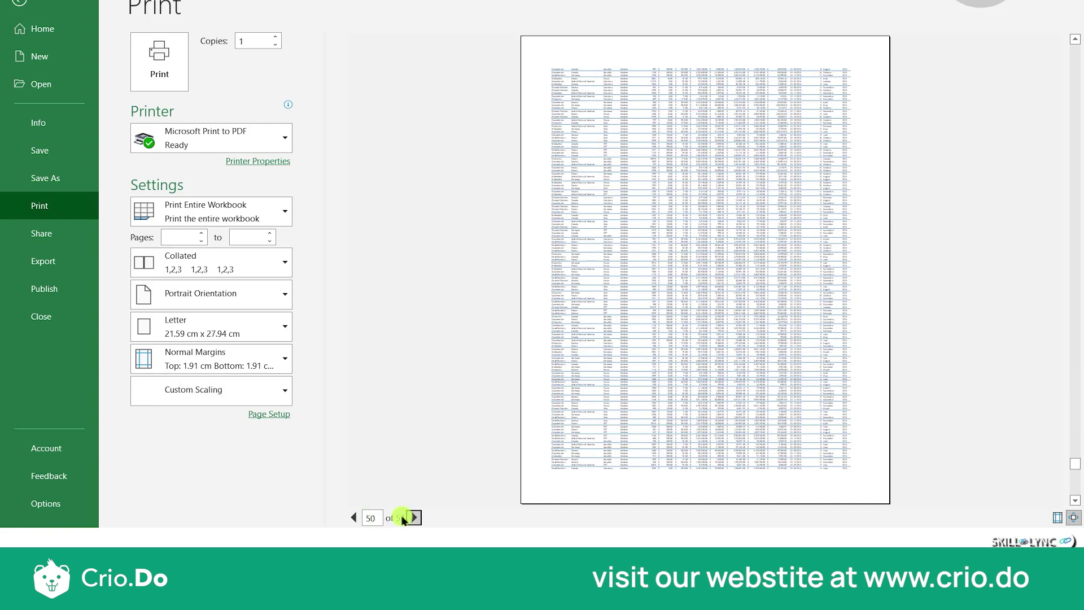
Jump directly to page 53 of the print preview
{"action": "double_click", "coordinate": [378, 515]}
{"action": "type", "text": "53"}
{"action": "key", "text": "Return"}
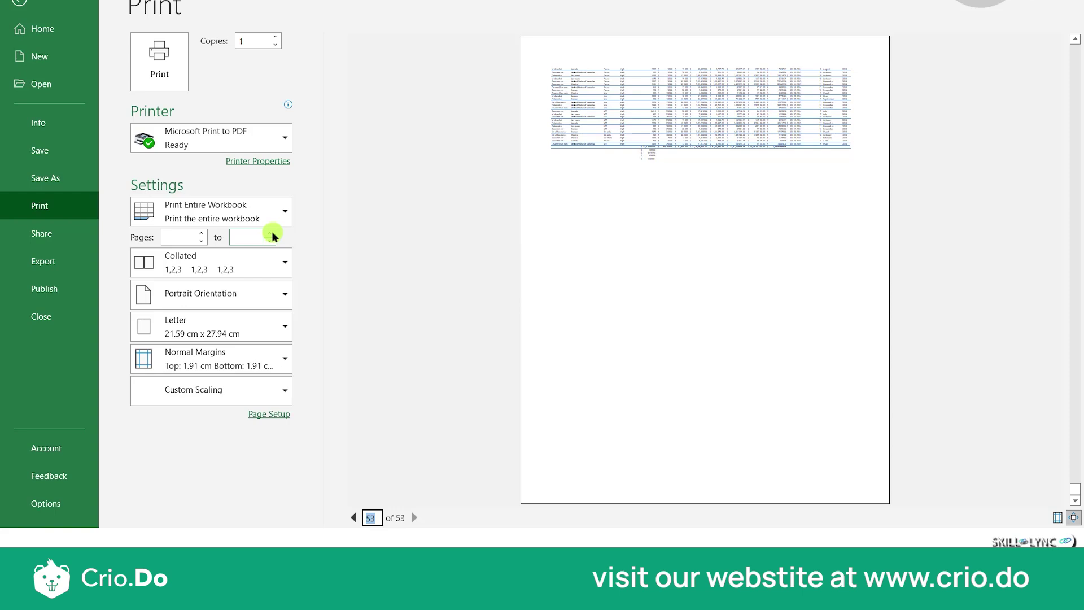
Set the print scope to Print Selection, examine the preview of the selected cell enlarged and return to the worksheet
{"action": "left_click", "coordinate": [285, 211]}
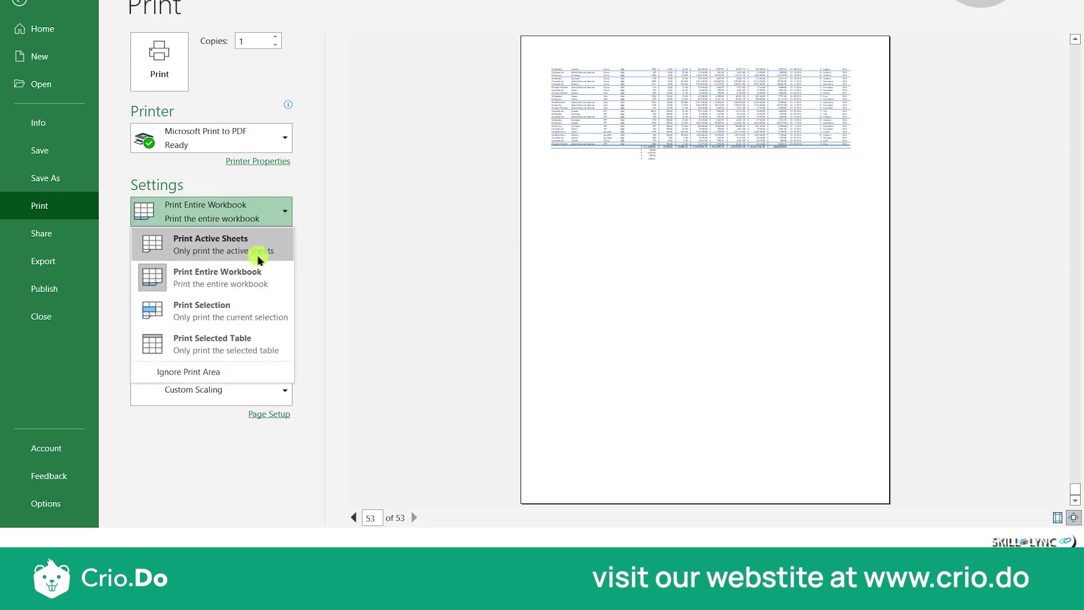
{"action": "left_click", "coordinate": [251, 312]}
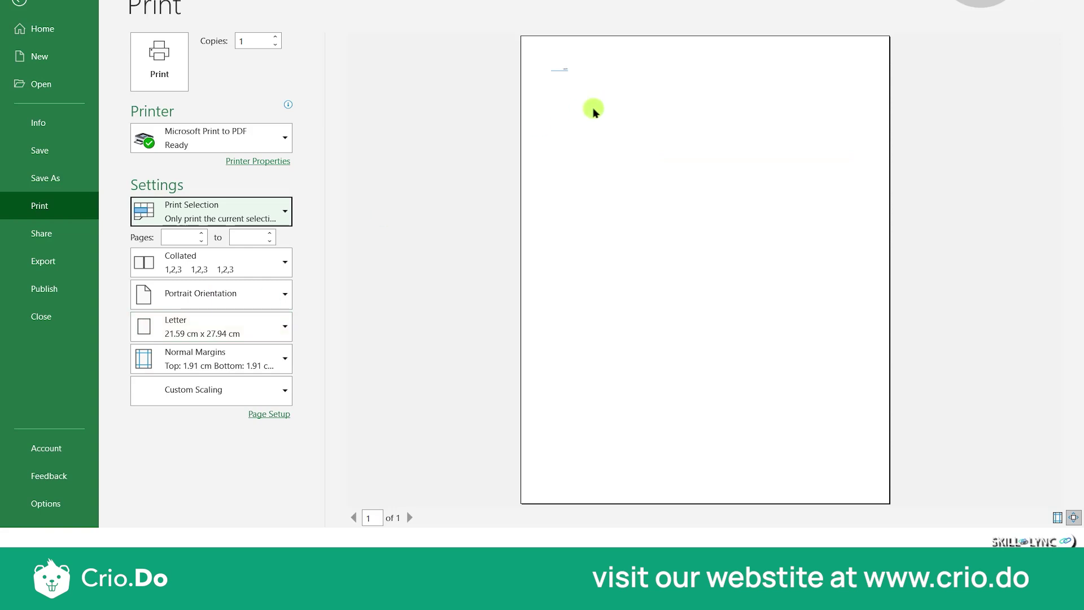
{"action": "left_click", "coordinate": [559, 86]}
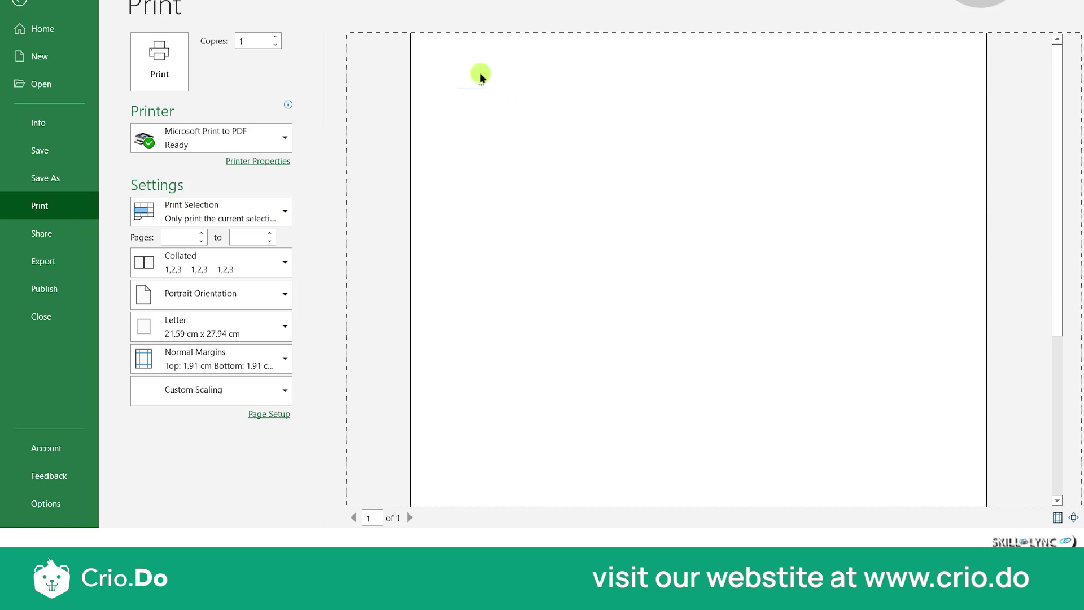
{"action": "left_click", "coordinate": [449, 95]}
{"action": "left_click", "coordinate": [17, 3]}
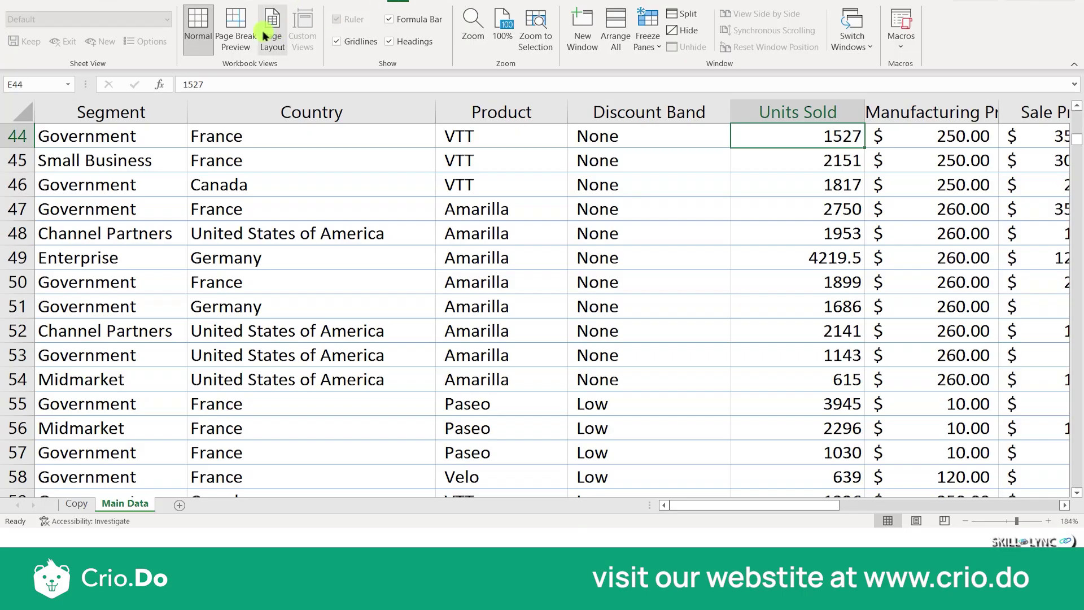
Switch Main Data to Page Break Preview, find the break between pages 1 and 2 and return to the first row
{"action": "left_click", "coordinate": [234, 32]}
{"action": "scroll", "coordinate": [318, 269], "scroll_direction": "down", "scroll_amount": 20}
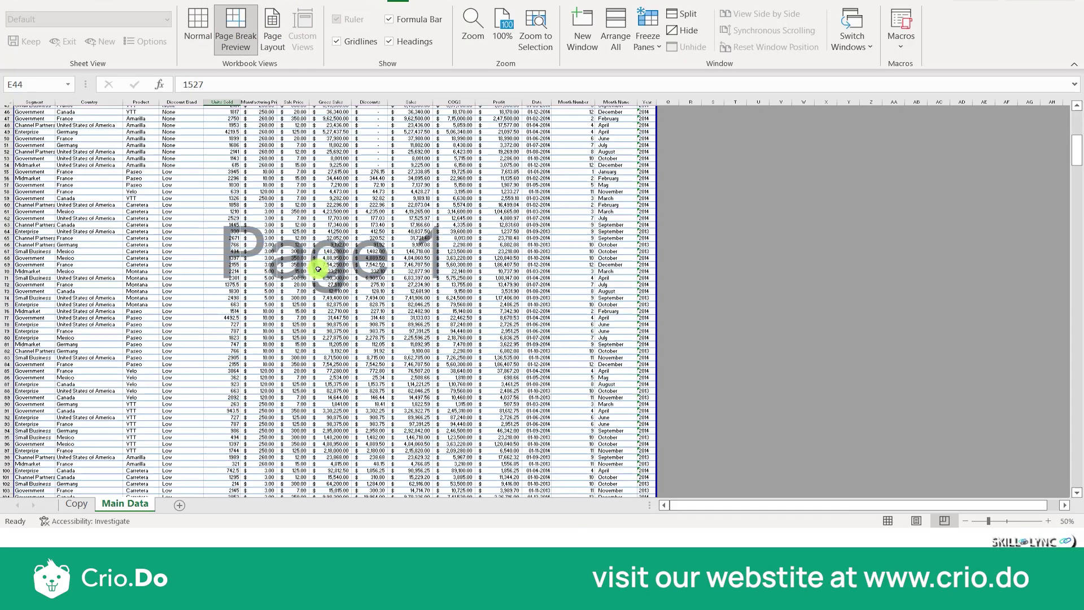
{"action": "scroll", "coordinate": [318, 268], "scroll_direction": "down", "scroll_amount": 20}
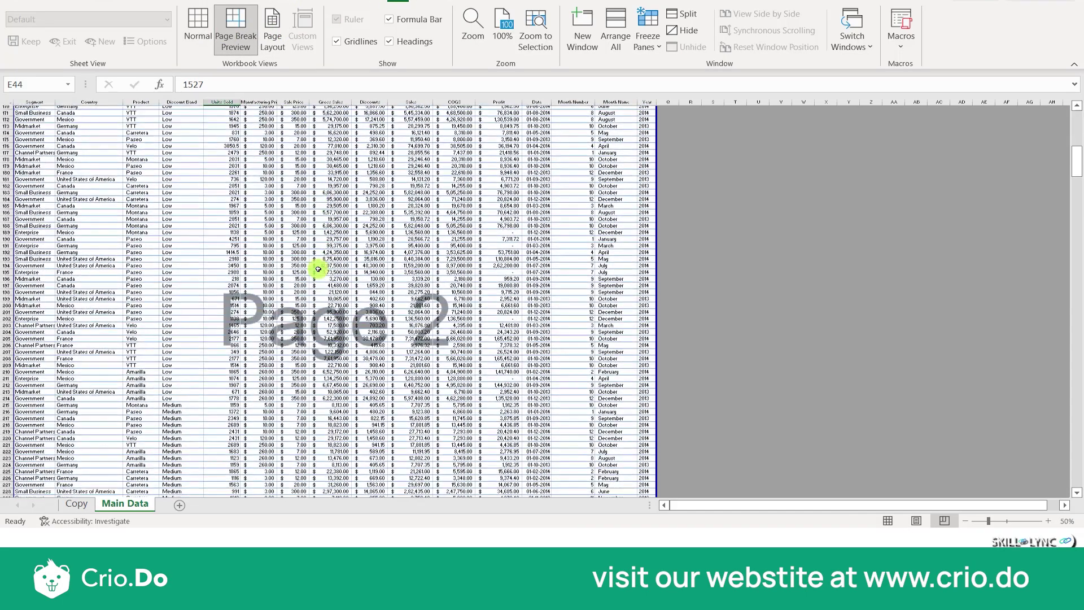
{"action": "scroll", "coordinate": [318, 269], "scroll_direction": "up", "scroll_amount": 20}
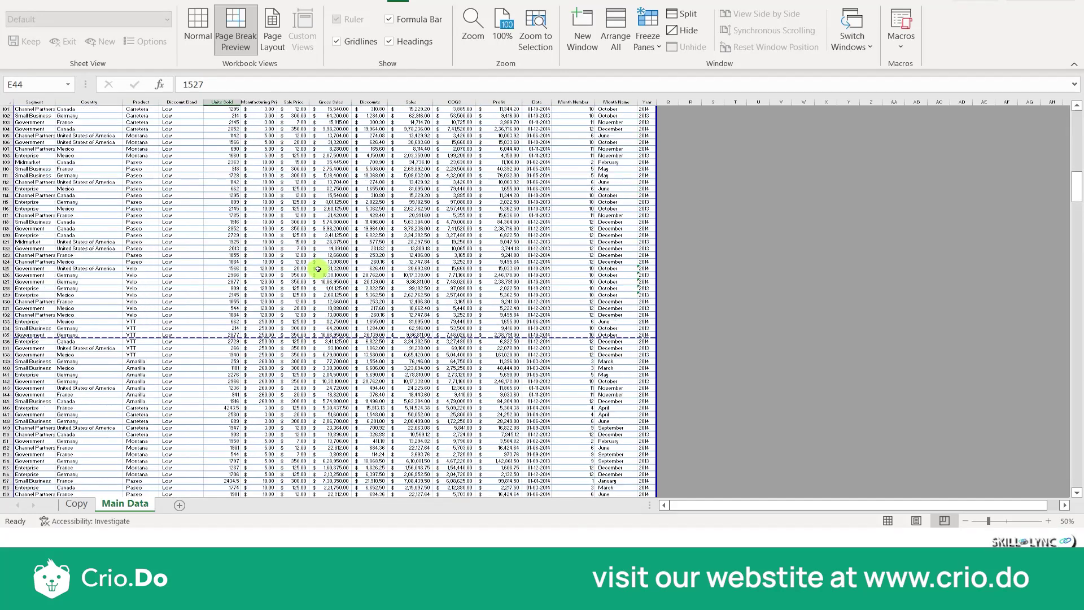
{"action": "left_click_drag", "start_coordinate": [1072, 176], "coordinate": [1075, 106]}
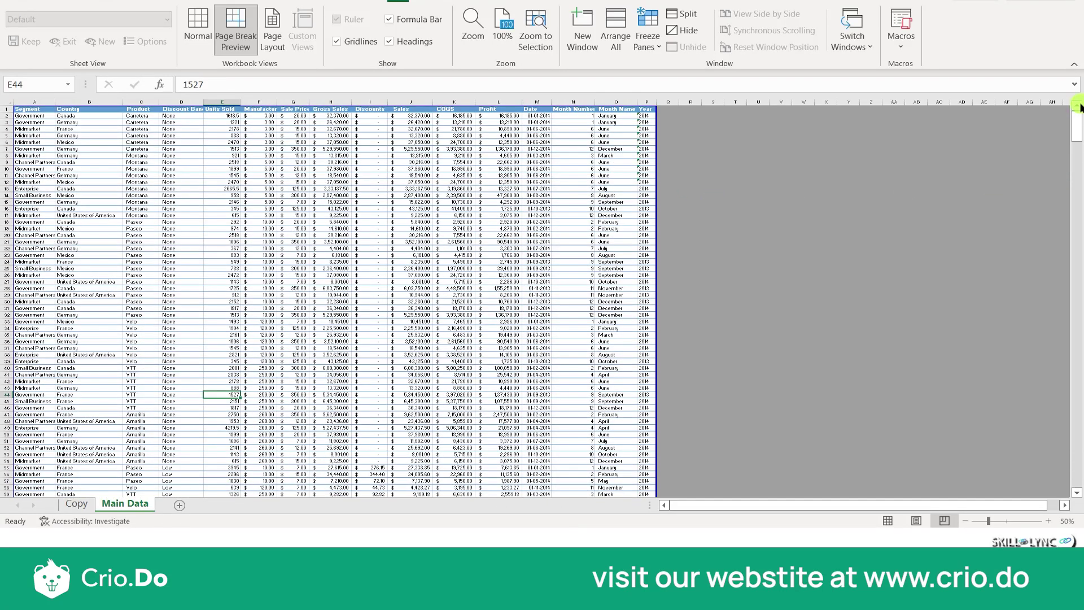
Select the header and first records from Segment in A1 across to the Year column, down to row 19
{"action": "left_click", "coordinate": [25, 108]}
{"action": "left_click_drag", "start_coordinate": [25, 108], "coordinate": [314, 226]}
{"action": "key", "text": "shift+Right"}
{"action": "key", "text": "shift+Right"}
{"action": "key", "text": "shift+Right"}
{"action": "key", "text": "shift+Right"}
{"action": "key", "text": "shift+Right"}
{"action": "key", "text": "shift+Right"}
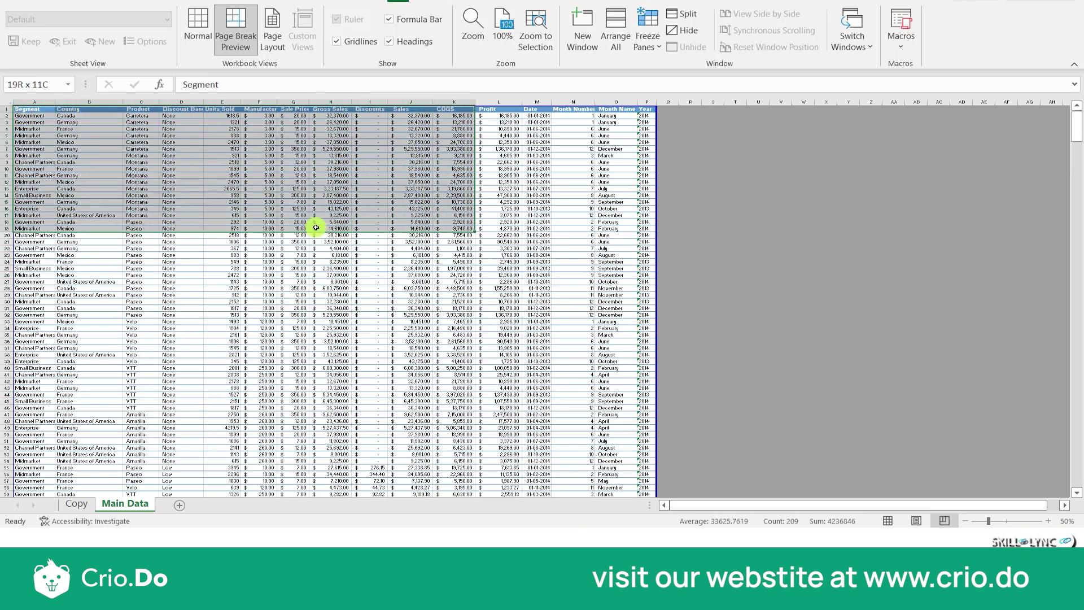
{"action": "key", "text": "shift+Right"}
{"action": "key", "text": "shift+Right"}
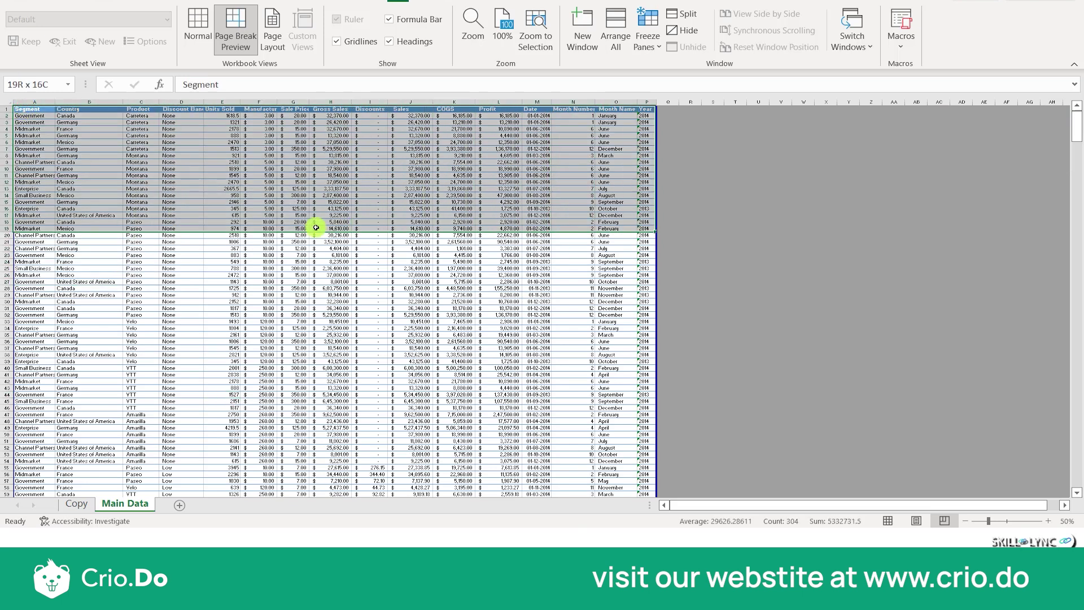
Extend the selection down to row 135, the last row above the first horizontal page break
{"action": "key", "text": "shift+Down"}
{"action": "key", "text": "shift+Down"}
{"action": "key", "text": "shift+Down"}
{"action": "key", "text": "shift+Down"}
{"action": "key", "text": "shift+Down"}
{"action": "key", "text": "shift+Down"}
{"action": "key", "text": "shift+Down"}
{"action": "key", "text": "shift+Down"}
{"action": "key", "text": "shift+Down"}
{"action": "key", "text": "shift+Down"}
{"action": "key", "text": "shift+Down"}
{"action": "key", "text": "shift+Down"}
{"action": "key", "text": "shift+Down"}
{"action": "key", "text": "shift+Down"}
{"action": "key", "text": "shift+Down"}
{"action": "key", "text": "shift+Down"}
{"action": "key", "text": "shift+Down"}
{"action": "key", "text": "shift+Down"}
{"action": "key", "text": "shift+Down"}
{"action": "key", "text": "shift+Down"}
{"action": "key", "text": "shift+Down"}
{"action": "key", "text": "shift+Down"}
{"action": "key", "text": "shift+Down"}
{"action": "key", "text": "shift+Down"}
{"action": "key", "text": "shift+Down"}
{"action": "key", "text": "shift+Down"}
{"action": "key", "text": "shift+Down"}
{"action": "key", "text": "shift+Down"}
{"action": "key", "text": "shift+Down"}
{"action": "key", "text": "shift+Down"}
{"action": "key", "text": "shift+Down"}
{"action": "key", "text": "shift+Down"}
{"action": "key", "text": "shift+Down"}
{"action": "key", "text": "shift+Down"}
{"action": "key", "text": "shift+Down"}
{"action": "key", "text": "shift+Down"}
{"action": "key", "text": "shift+Down"}
{"action": "key", "text": "shift+Down"}
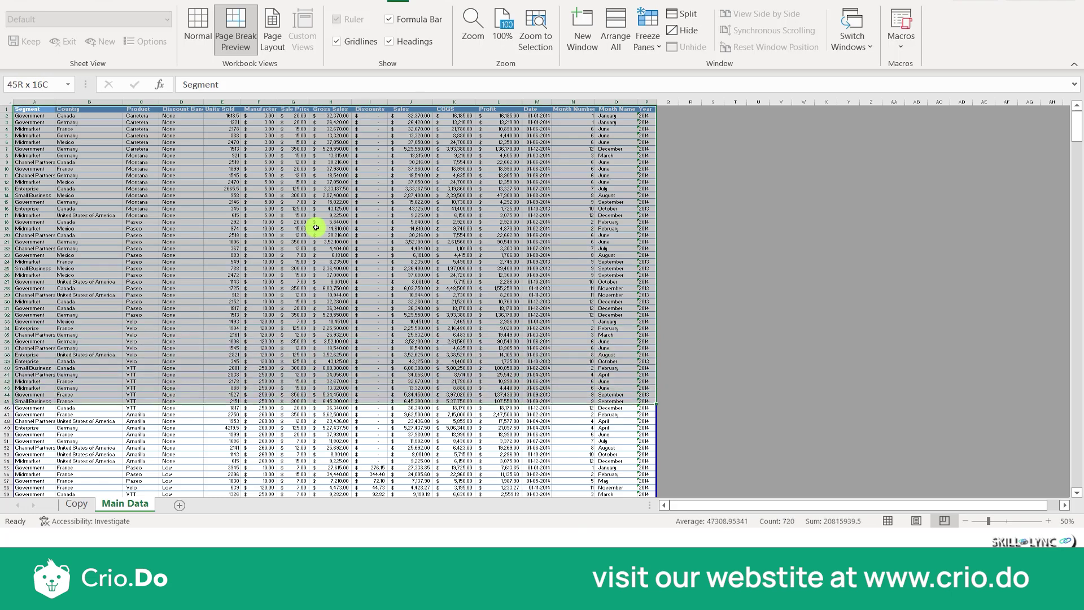
{"action": "key", "text": "shift+Down"}
{"action": "key", "text": "shift+Down"}
{"action": "key", "text": "shift+Down"}
{"action": "key", "text": "shift+Down"}
{"action": "key", "text": "shift+Down"}
{"action": "key", "text": "shift+Down"}
{"action": "key", "text": "shift+Down"}
{"action": "key", "text": "shift+Down"}
{"action": "key", "text": "shift+Down"}
{"action": "key", "text": "shift+Down"}
{"action": "key", "text": "shift+Down"}
{"action": "key", "text": "shift+Down"}
{"action": "key", "text": "shift+Down"}
{"action": "key", "text": "shift+Down"}
{"action": "key", "text": "shift+Down"}
{"action": "key", "text": "shift+Down"}
{"action": "key", "text": "shift+Down"}
{"action": "key", "text": "shift+Down"}
{"action": "key", "text": "shift+Down"}
{"action": "key", "text": "shift+Down"}
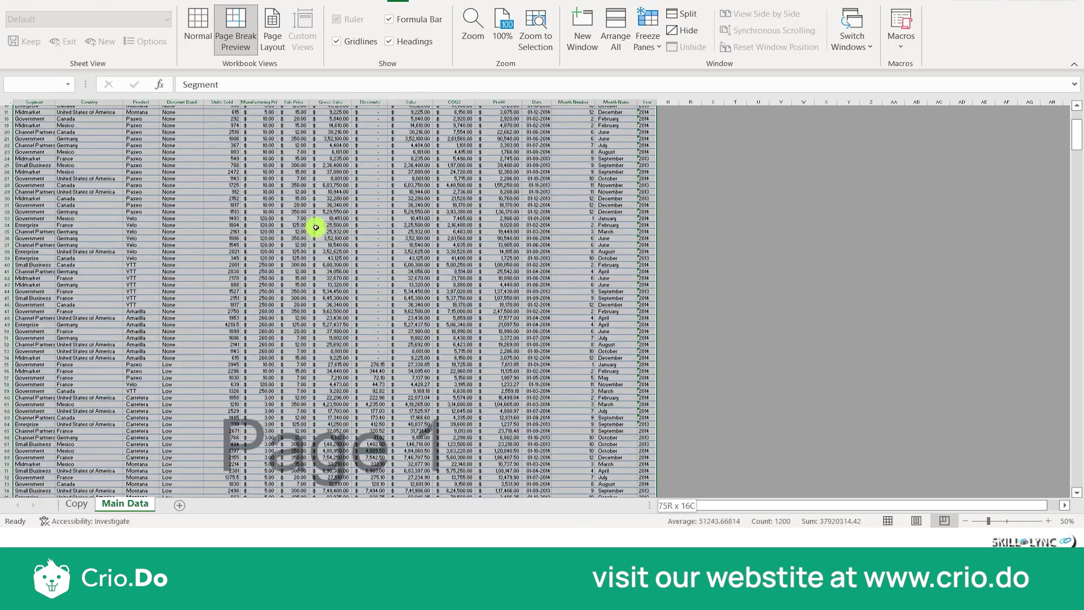
{"action": "key", "text": "shift+Up"}
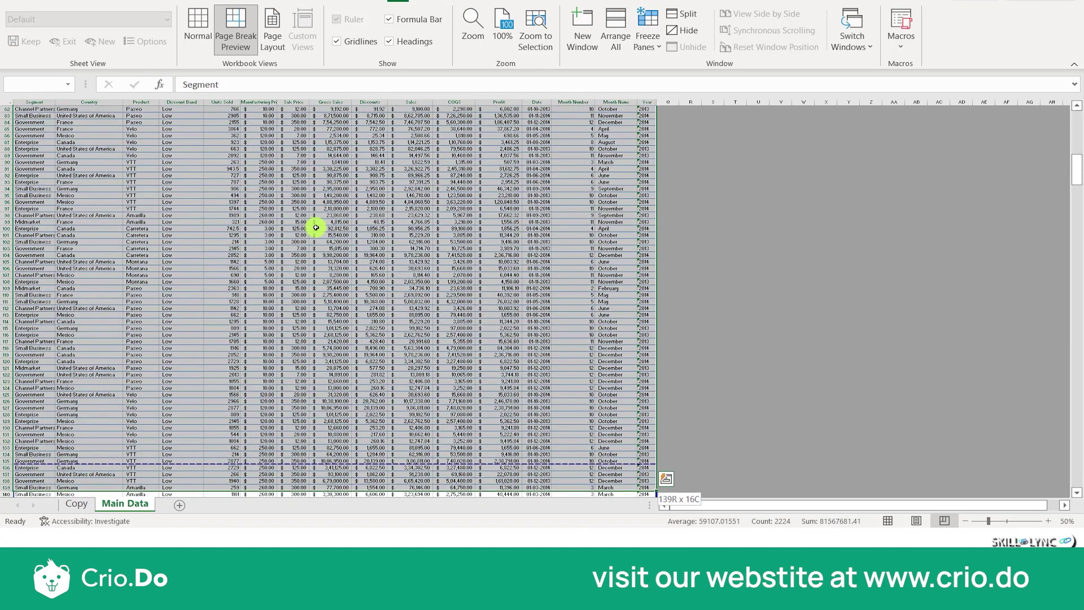
{"action": "key", "text": "shift+Up"}
{"action": "key", "text": "shift+Up"}
{"action": "key", "text": "shift+Up"}
{"action": "key", "text": "shift+Up"}
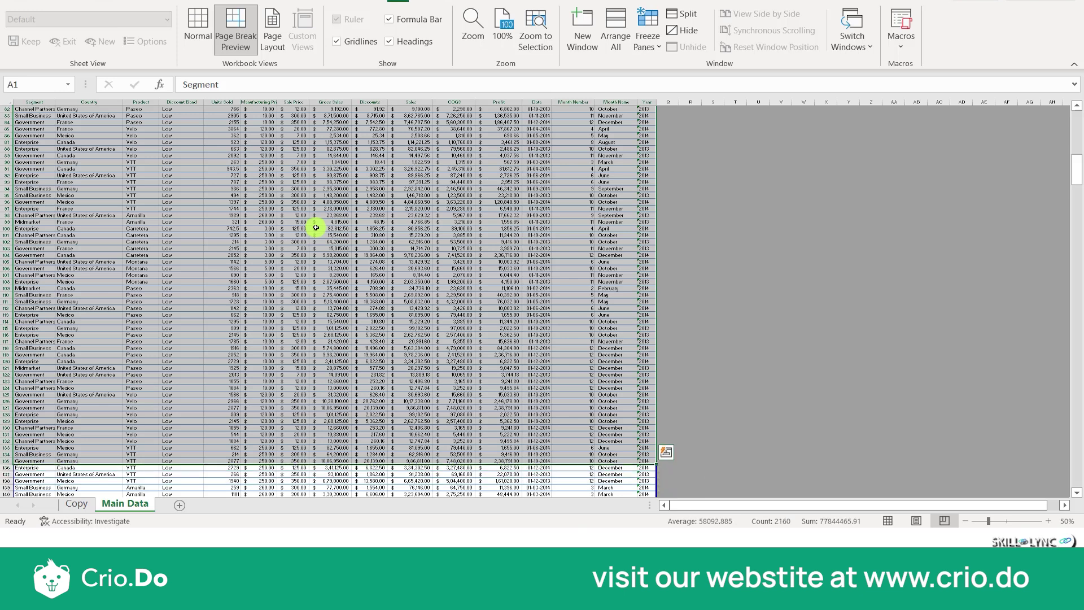
Preview the selected range for printing, set the print scope to Print Selected Table and page forward to page 3
{"action": "key", "text": "alt+f"}
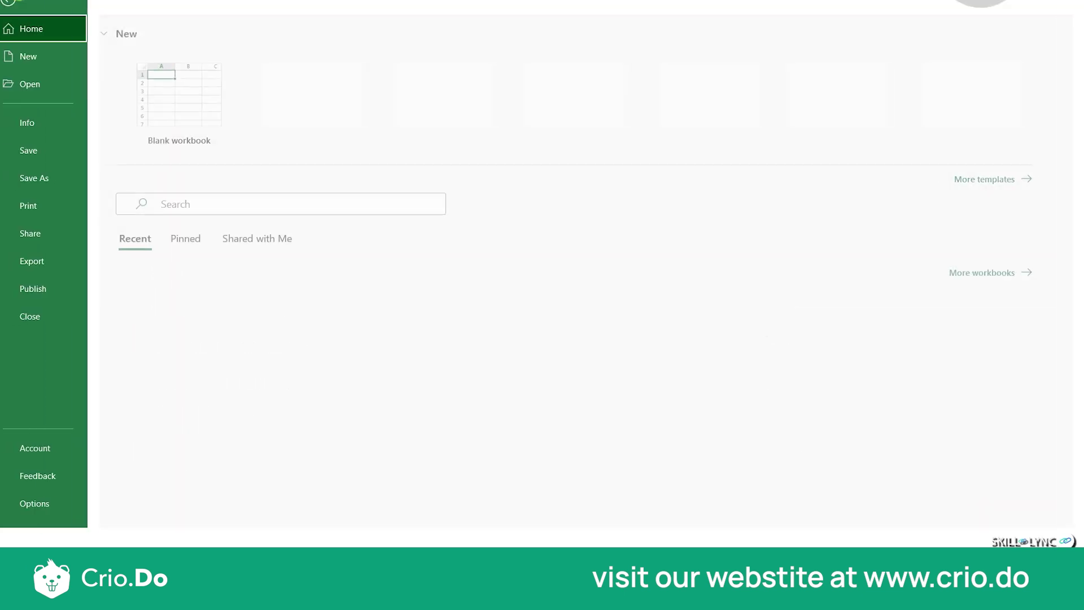
{"action": "left_click", "coordinate": [63, 204]}
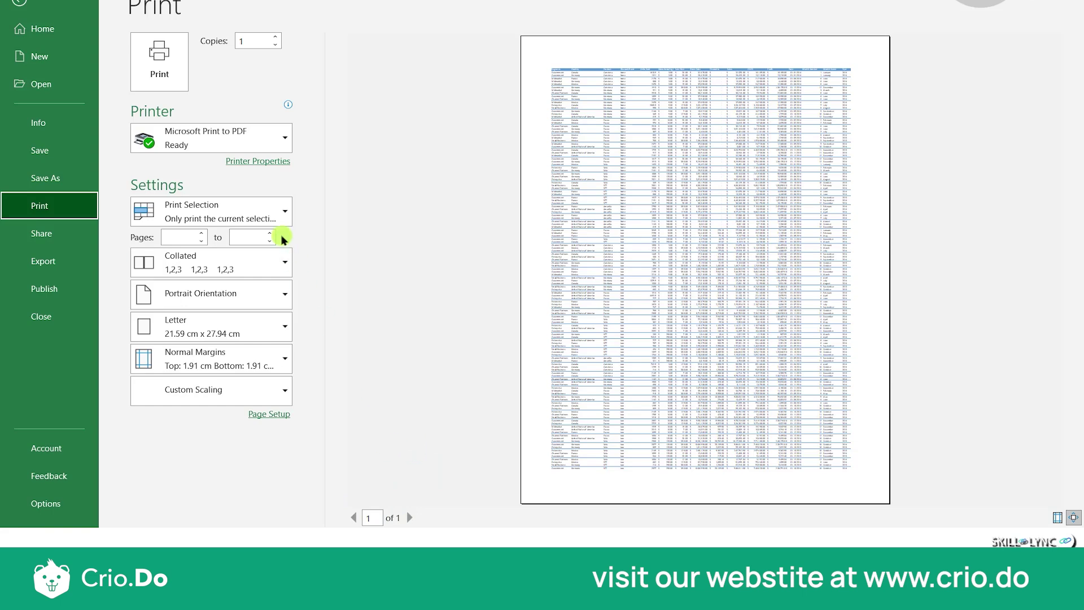
{"action": "left_click", "coordinate": [285, 210]}
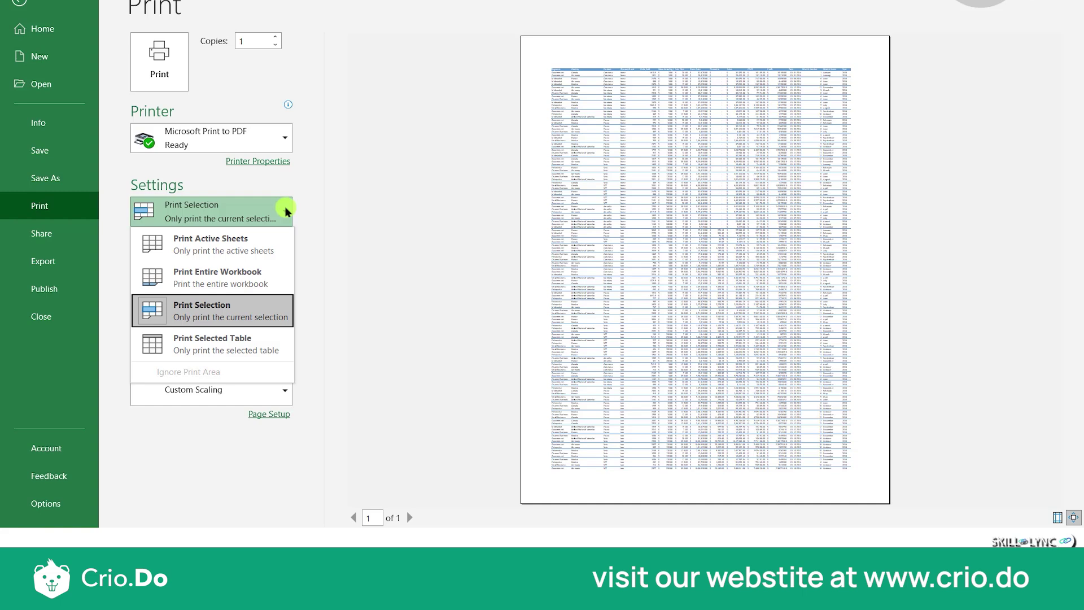
{"action": "left_click", "coordinate": [225, 347]}
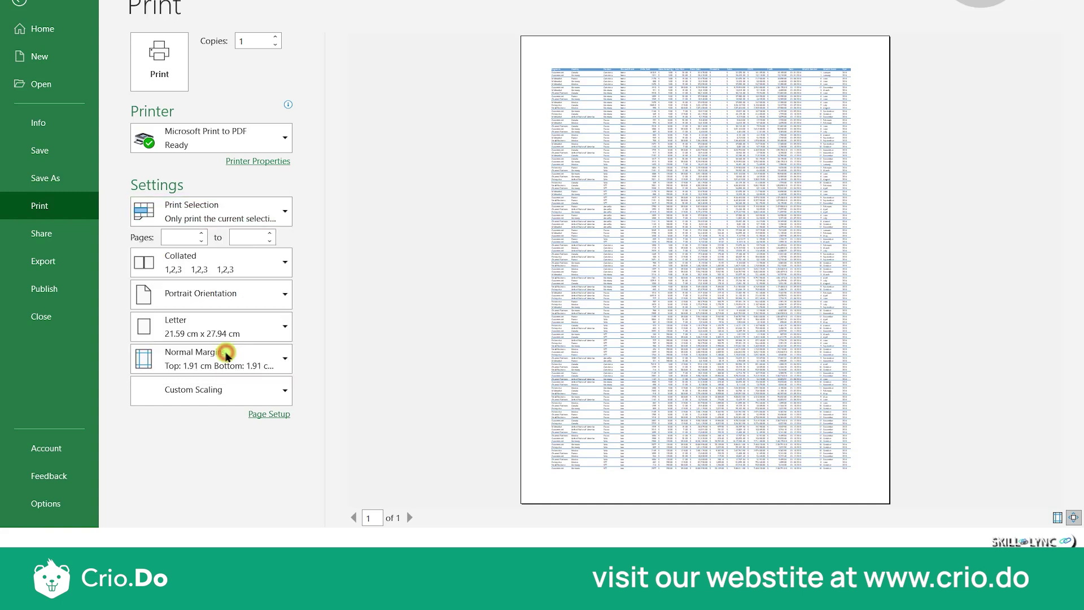
{"action": "left_click", "coordinate": [409, 518]}
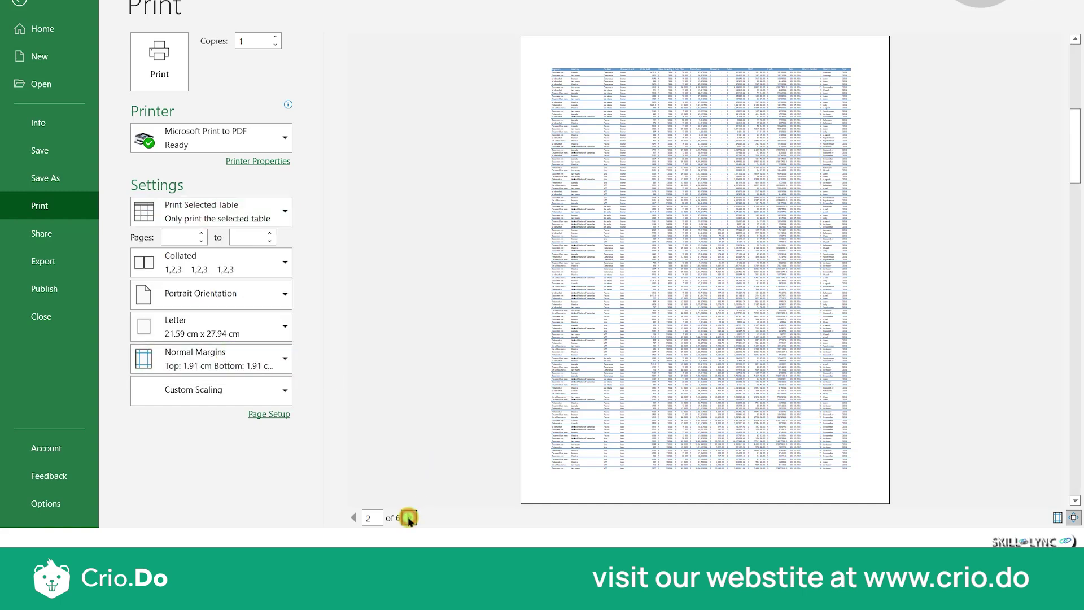
{"action": "left_click", "coordinate": [409, 518]}
{"action": "left_click", "coordinate": [409, 517]}
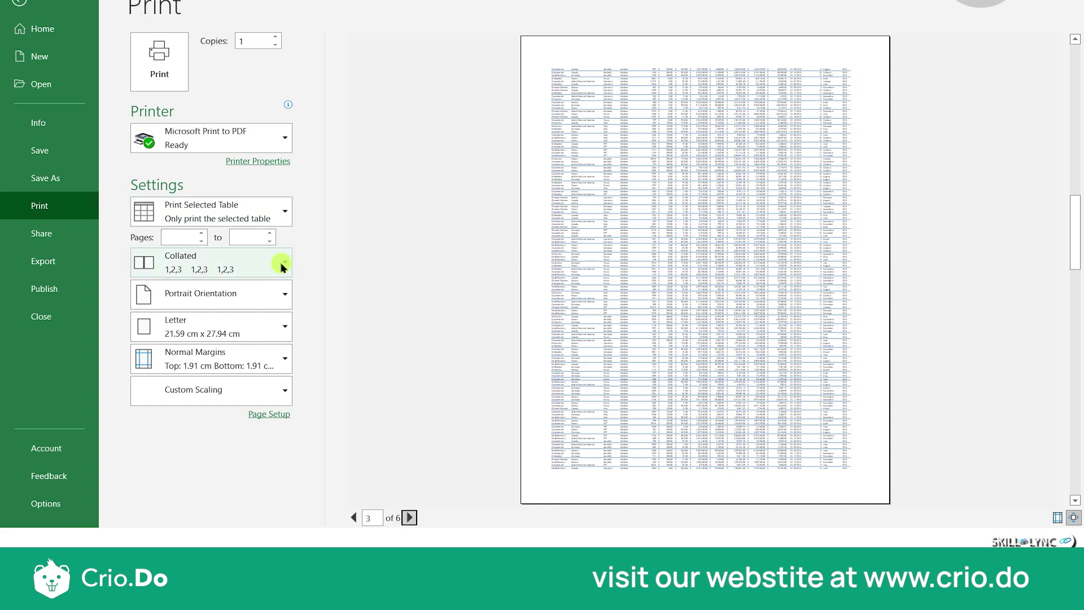
Set the print scope back to Print Active Sheets
{"action": "left_click", "coordinate": [255, 212]}
{"action": "left_click", "coordinate": [247, 236]}
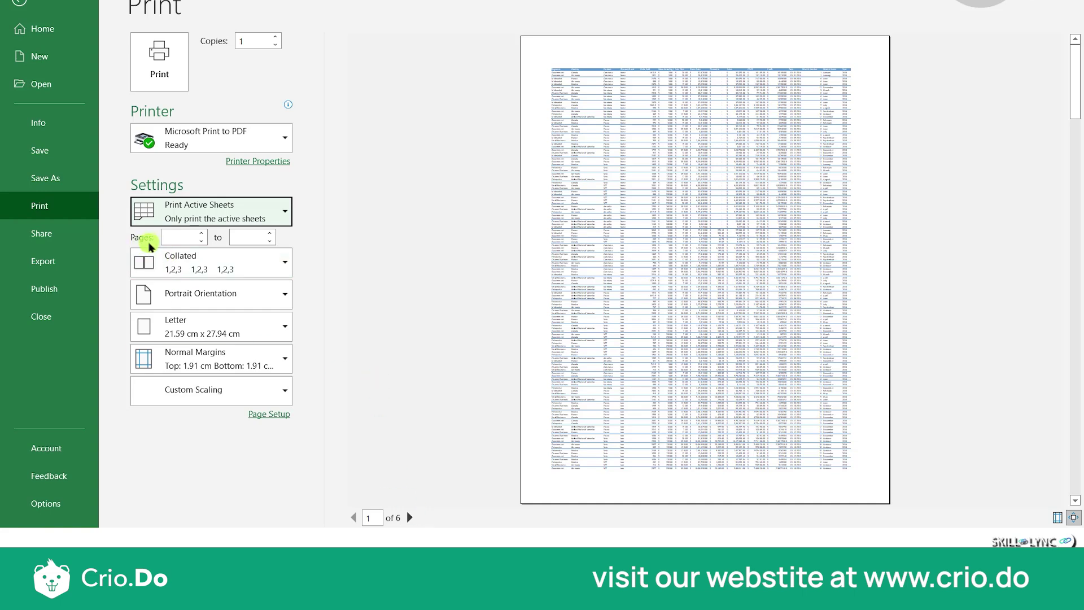
Limit the printout to pages 1 to 4
{"action": "left_click", "coordinate": [190, 239]}
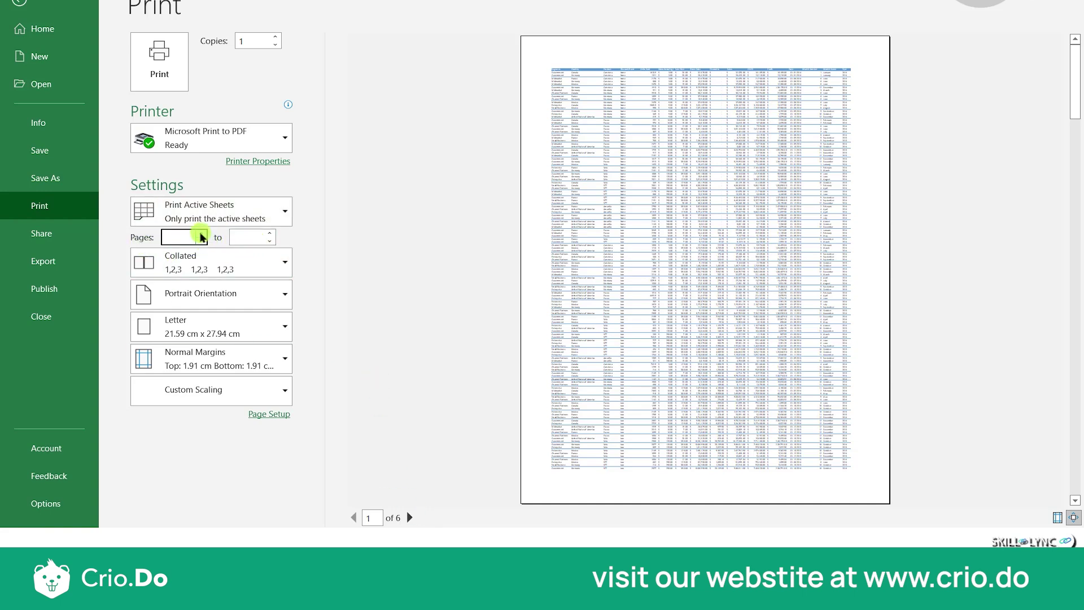
{"action": "type", "text": "1"}
{"action": "key", "text": "Tab"}
{"action": "type", "text": "4"}
{"action": "left_click", "coordinate": [459, 227]}
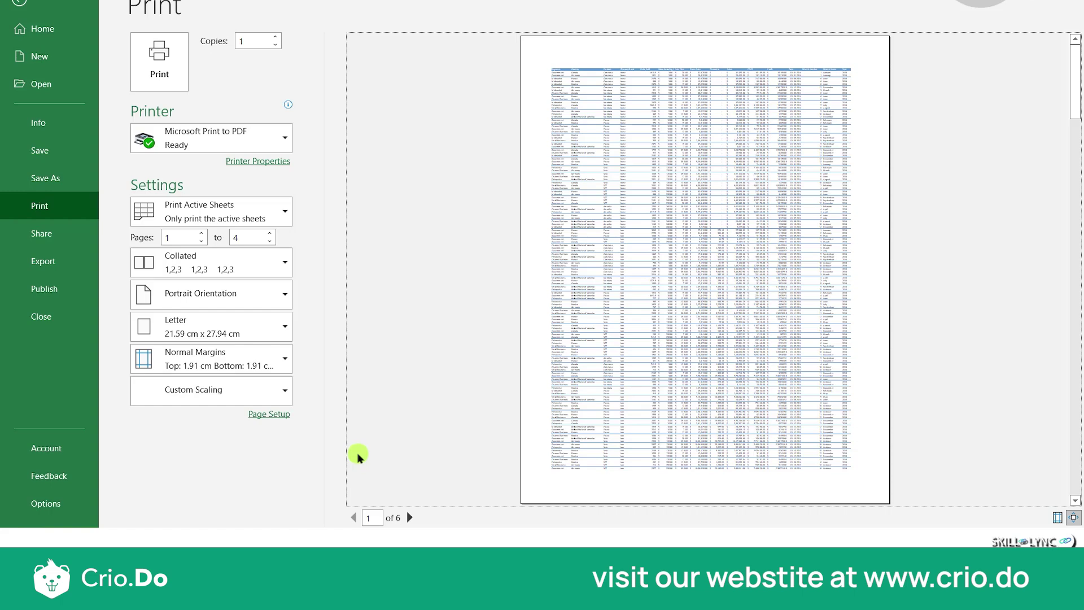
Try the Uncollated print order, compare it with the alternative and return to Collated
{"action": "left_click", "coordinate": [217, 262]}
{"action": "left_click", "coordinate": [235, 331]}
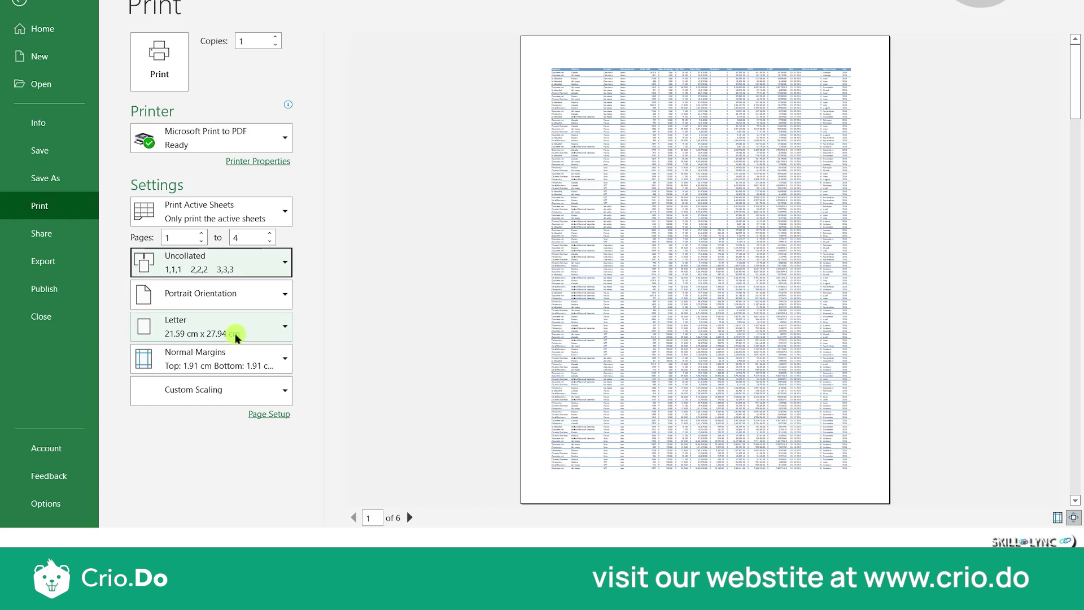
{"action": "left_click", "coordinate": [258, 268]}
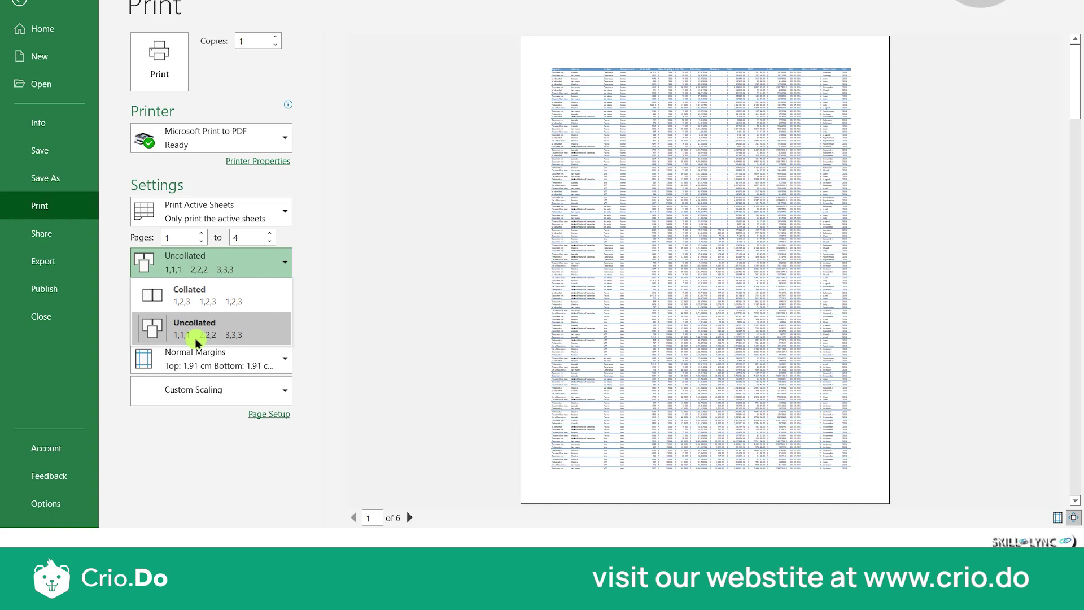
{"action": "left_click", "coordinate": [332, 293]}
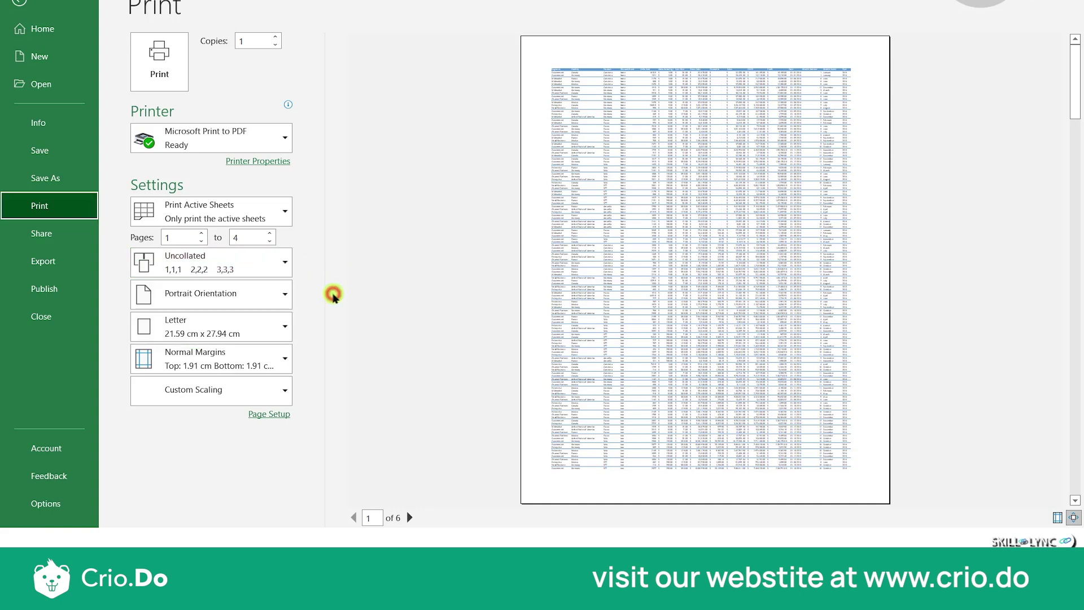
{"action": "left_click", "coordinate": [243, 270]}
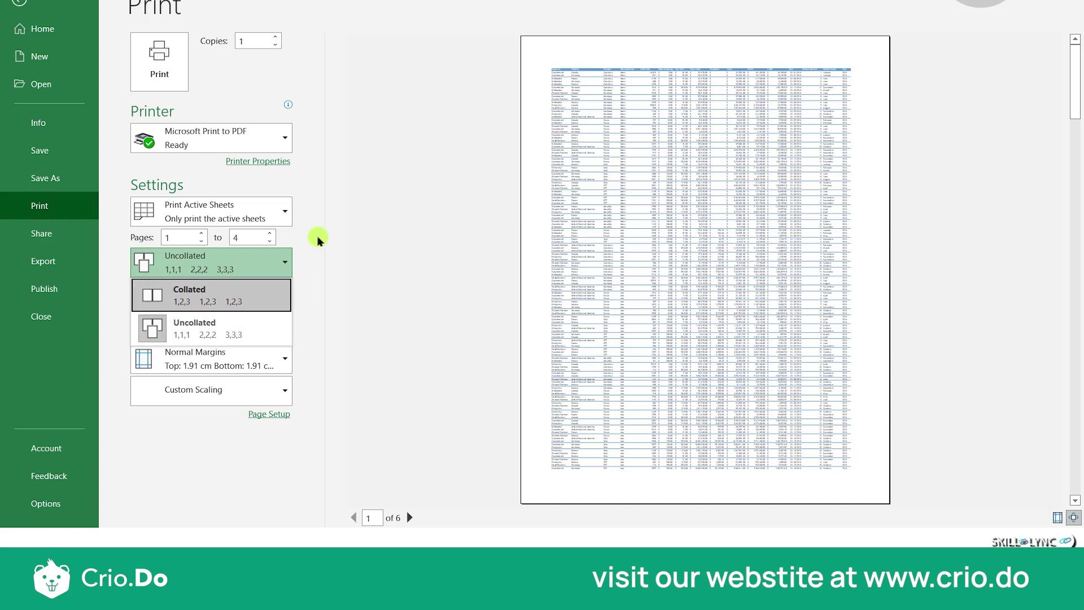
{"action": "left_click", "coordinate": [238, 299]}
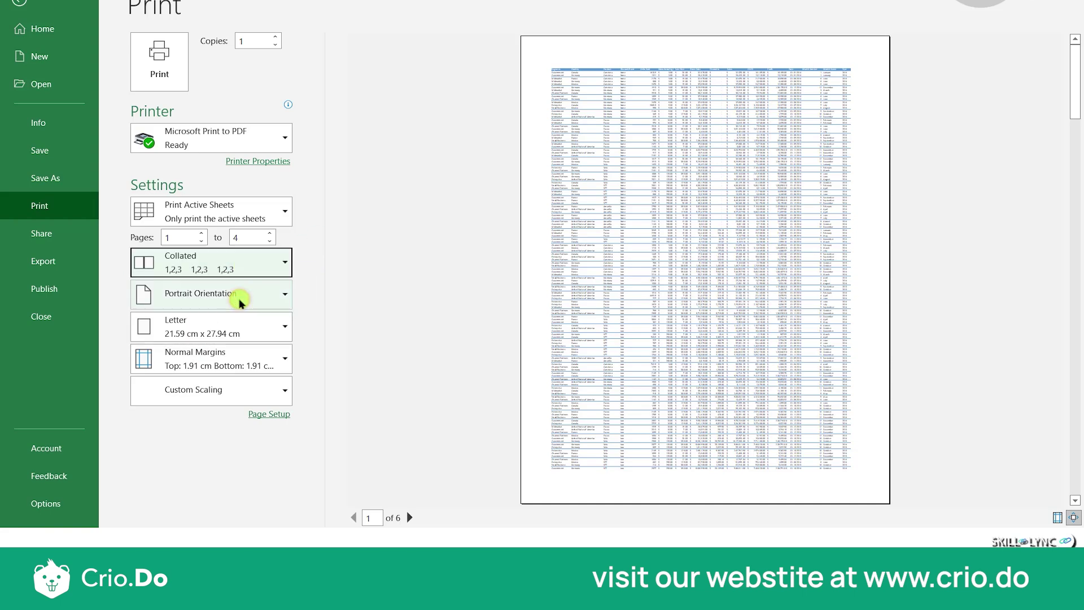
Change the page orientation to Landscape Orientation
{"action": "left_click", "coordinate": [271, 291]}
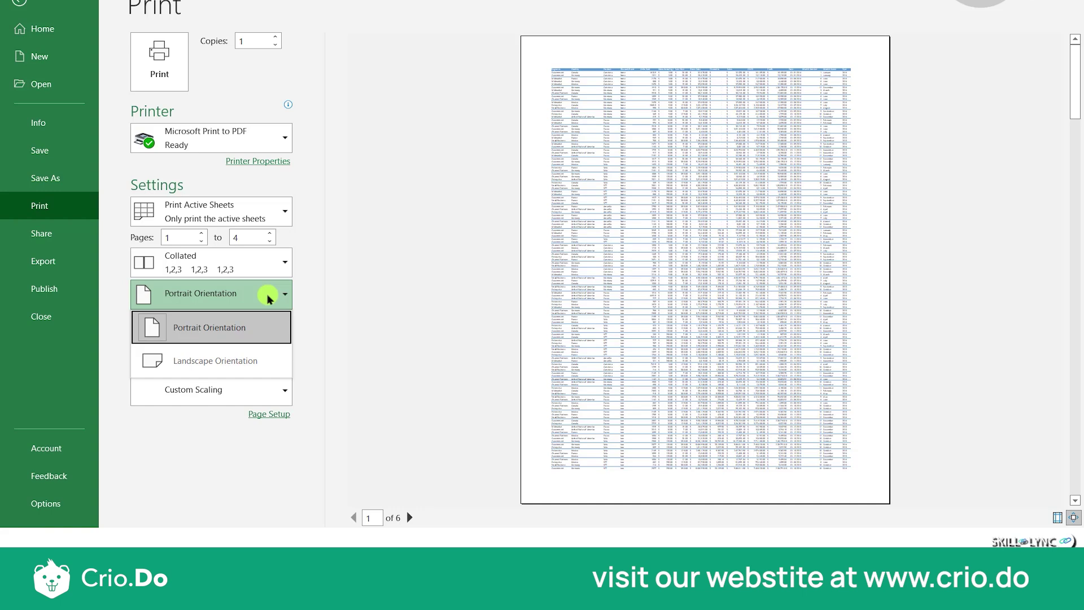
{"action": "left_click", "coordinate": [168, 362]}
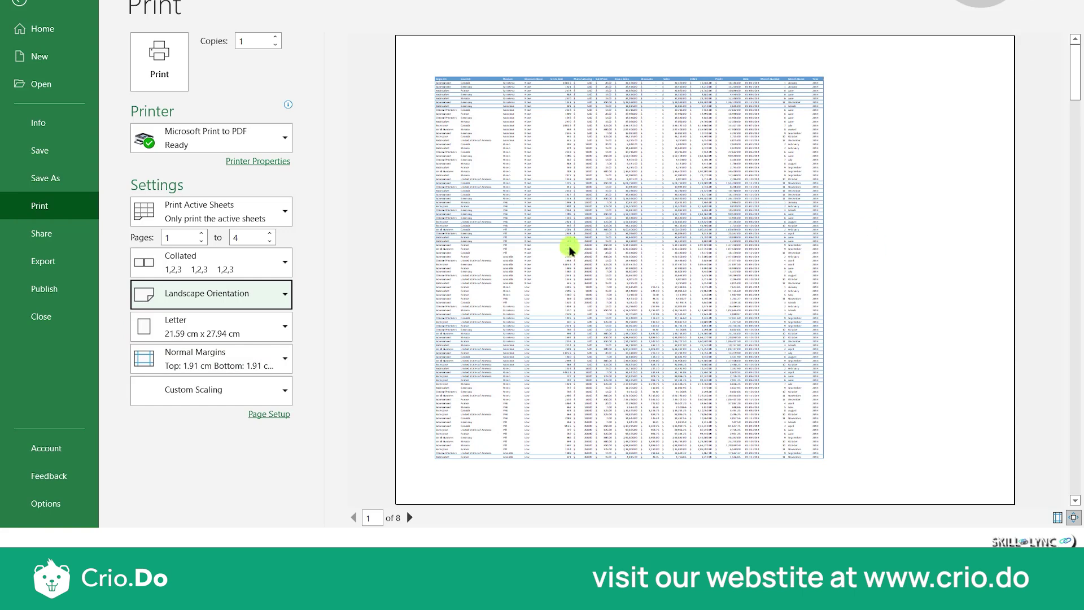
Examine the landscape preview by paging forward to the last page and back to page 4
{"action": "left_click", "coordinate": [410, 518]}
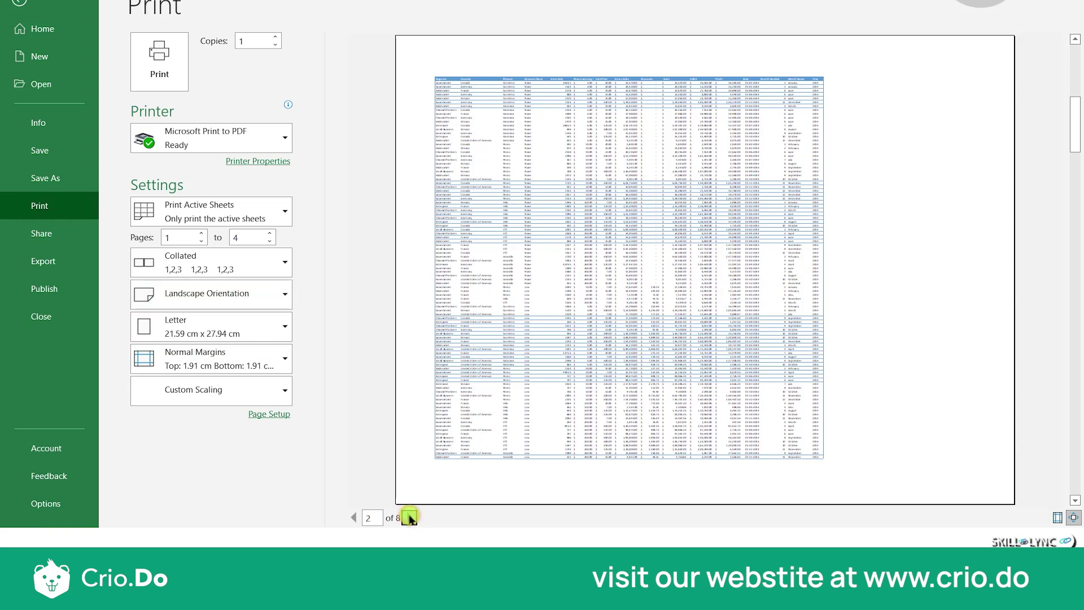
{"action": "left_click", "coordinate": [410, 518]}
{"action": "left_click", "coordinate": [410, 518]}
{"action": "left_click", "coordinate": [411, 518]}
{"action": "left_click", "coordinate": [411, 518]}
{"action": "left_click", "coordinate": [410, 518]}
{"action": "left_click", "coordinate": [411, 518]}
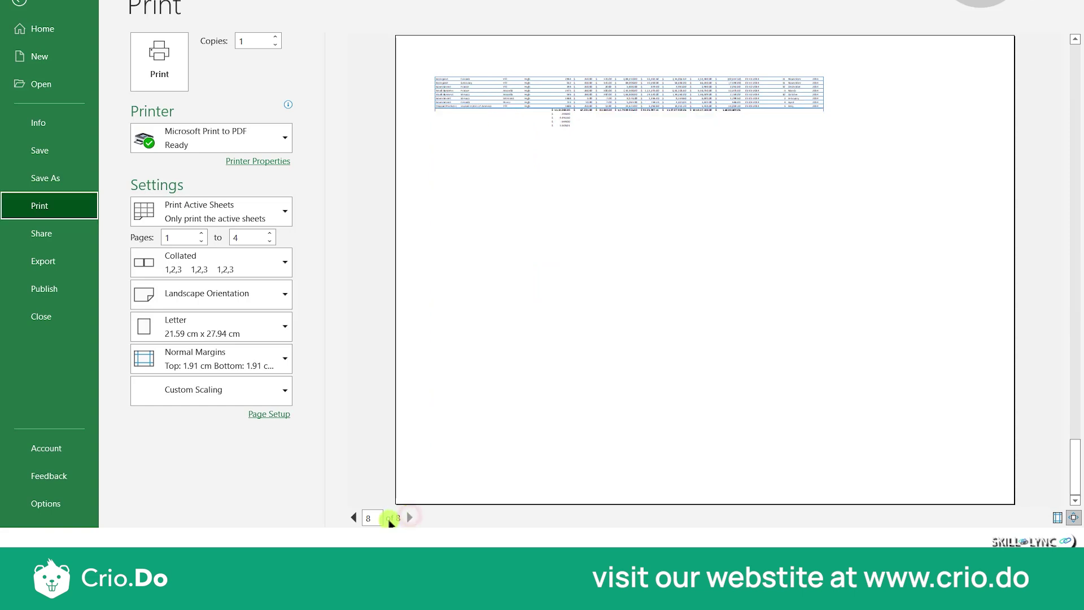
{"action": "left_click", "coordinate": [354, 518]}
{"action": "left_click", "coordinate": [354, 518]}
{"action": "left_click", "coordinate": [354, 518]}
{"action": "scroll", "coordinate": [593, 352], "scroll_direction": "up", "scroll_amount": 1}
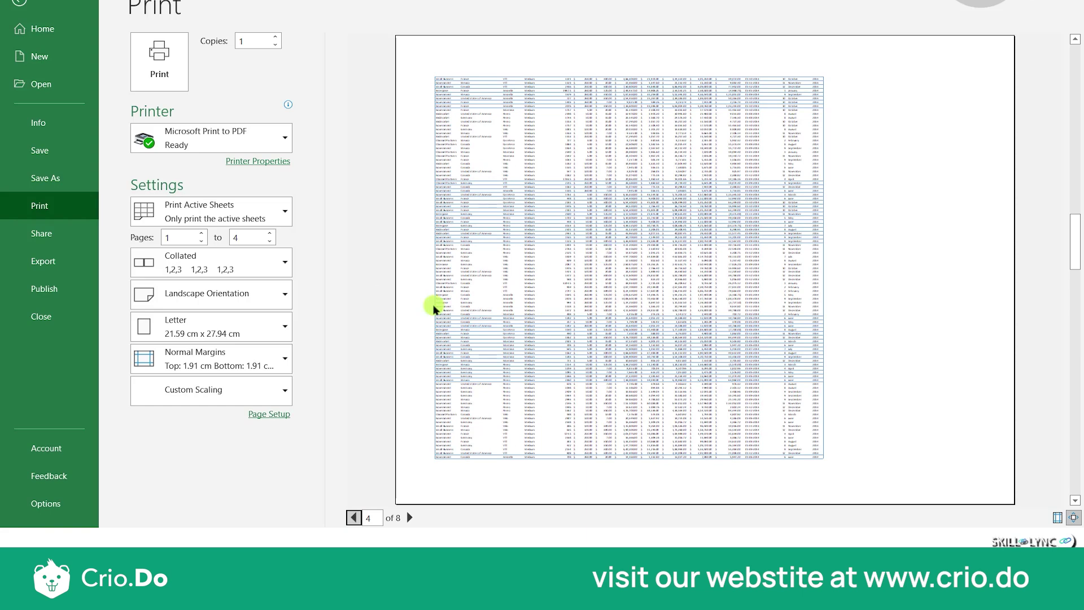
Examine the margin presets and the scaling options in the print settings
{"action": "left_click", "coordinate": [264, 360]}
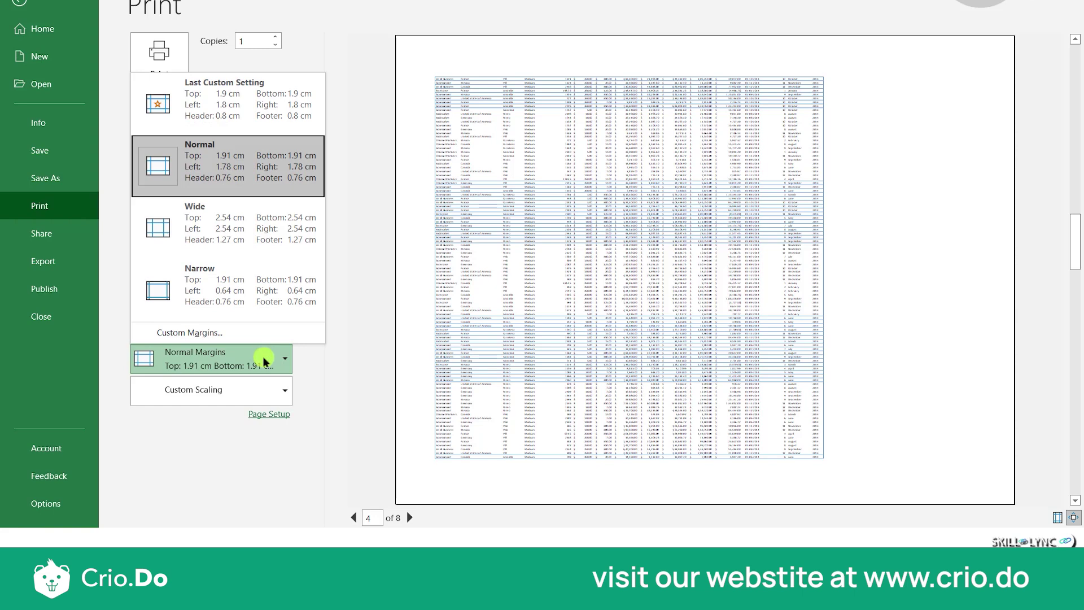
{"action": "left_click", "coordinate": [264, 360]}
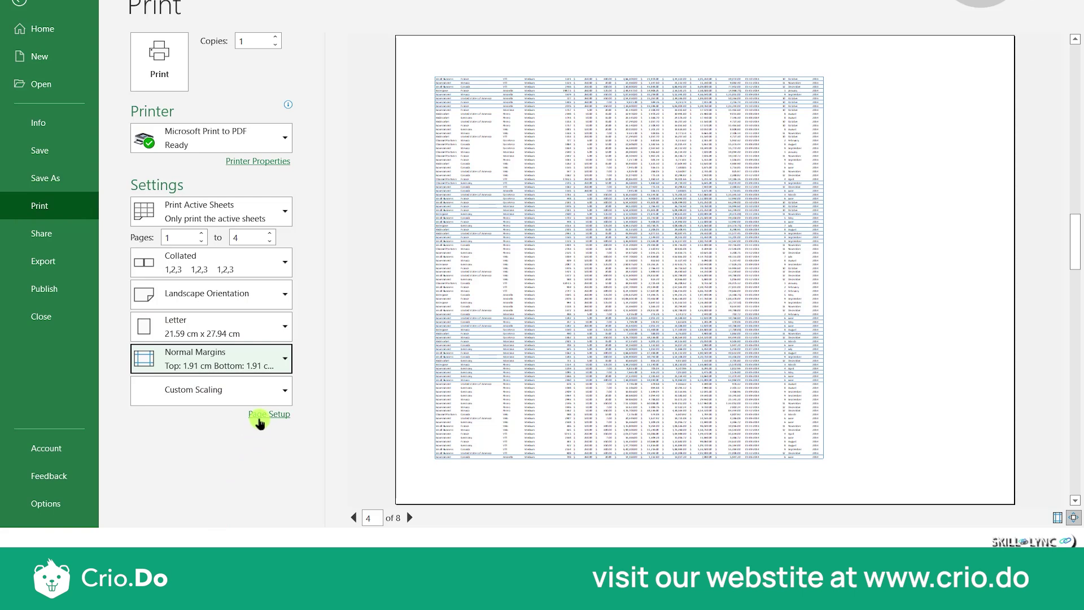
{"action": "left_click", "coordinate": [207, 382]}
{"action": "left_click", "coordinate": [204, 379]}
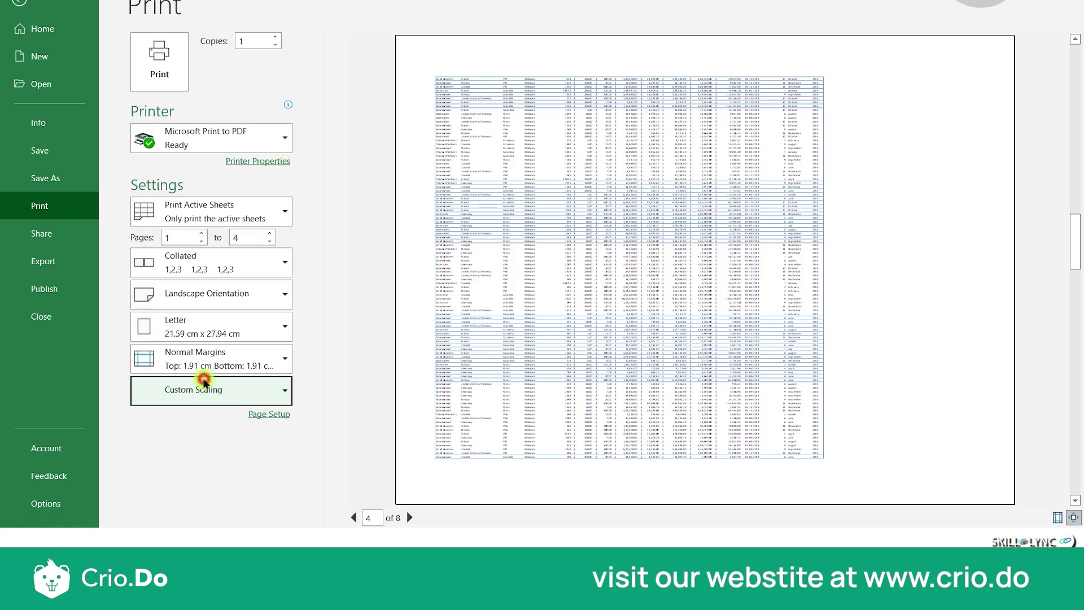
{"action": "left_click", "coordinate": [267, 418]}
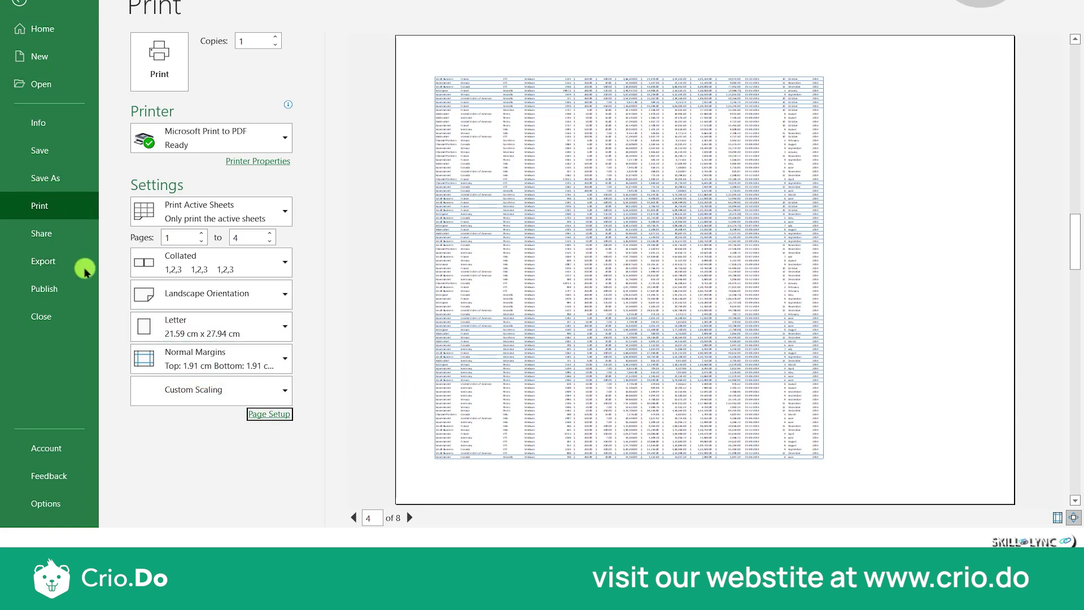
Set the page scaling to 55% of normal size in Page Setup and apply it to the preview
{"action": "left_click", "coordinate": [270, 415]}
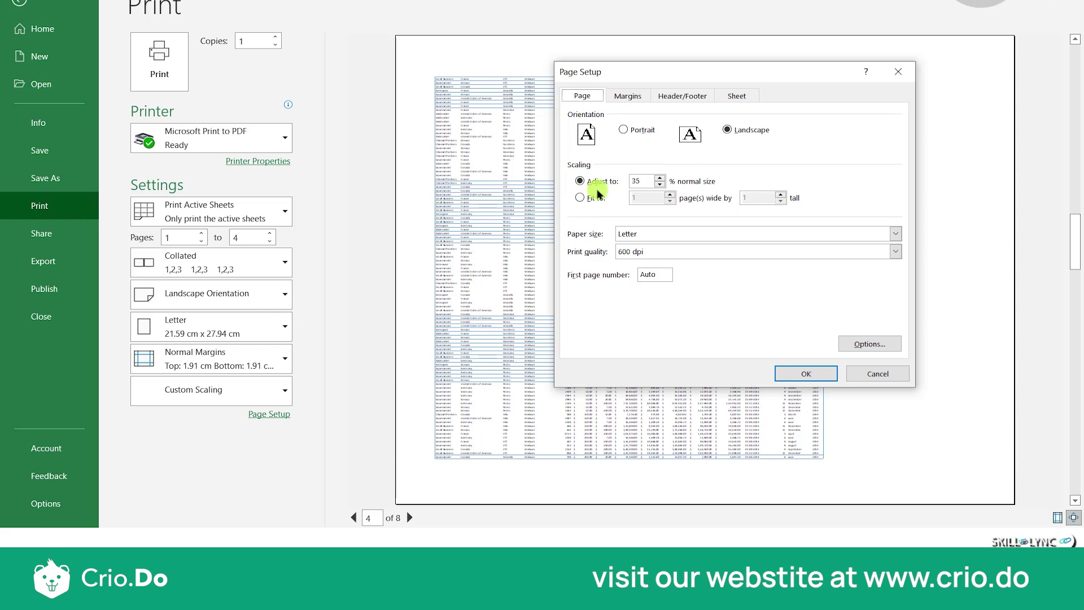
{"action": "left_click", "coordinate": [659, 177]}
{"action": "left_click", "coordinate": [660, 178]}
{"action": "left_click", "coordinate": [659, 177]}
{"action": "left_click", "coordinate": [660, 178]}
{"action": "left_click", "coordinate": [807, 377]}
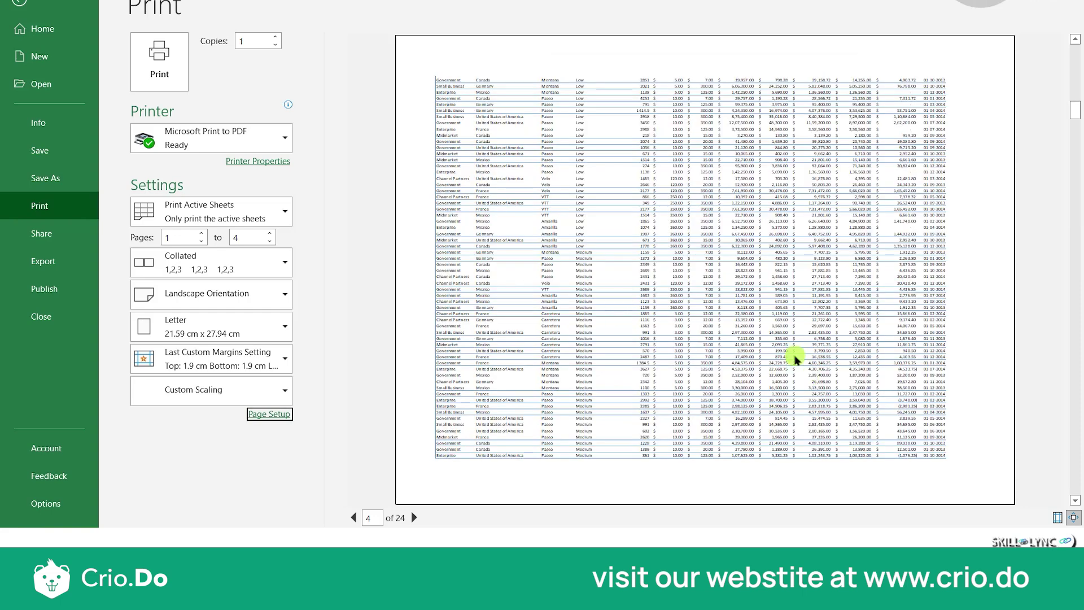
Reduce the page scaling in two passes down to 45% of normal size, checking the preview after each
{"action": "left_click", "coordinate": [268, 418]}
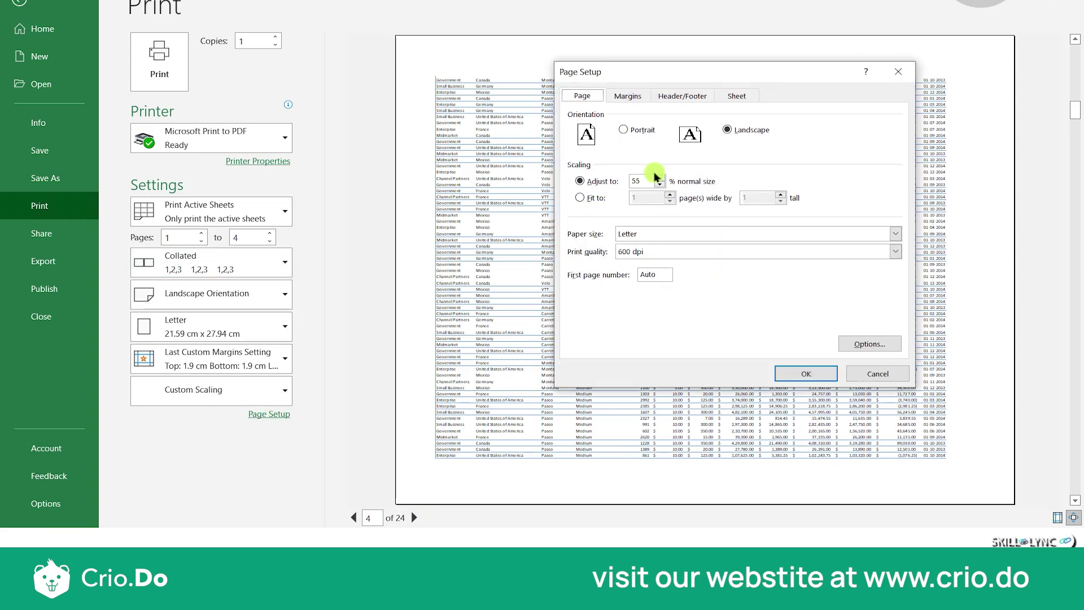
{"action": "left_click", "coordinate": [659, 186]}
{"action": "left_click", "coordinate": [810, 375]}
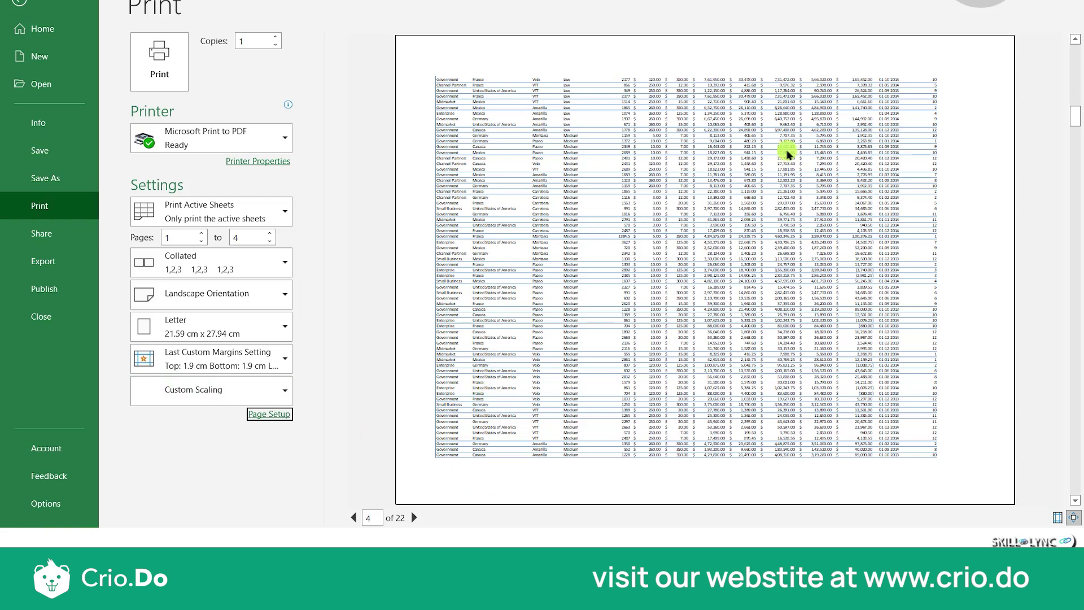
{"action": "left_click", "coordinate": [270, 413]}
{"action": "left_click", "coordinate": [660, 184]}
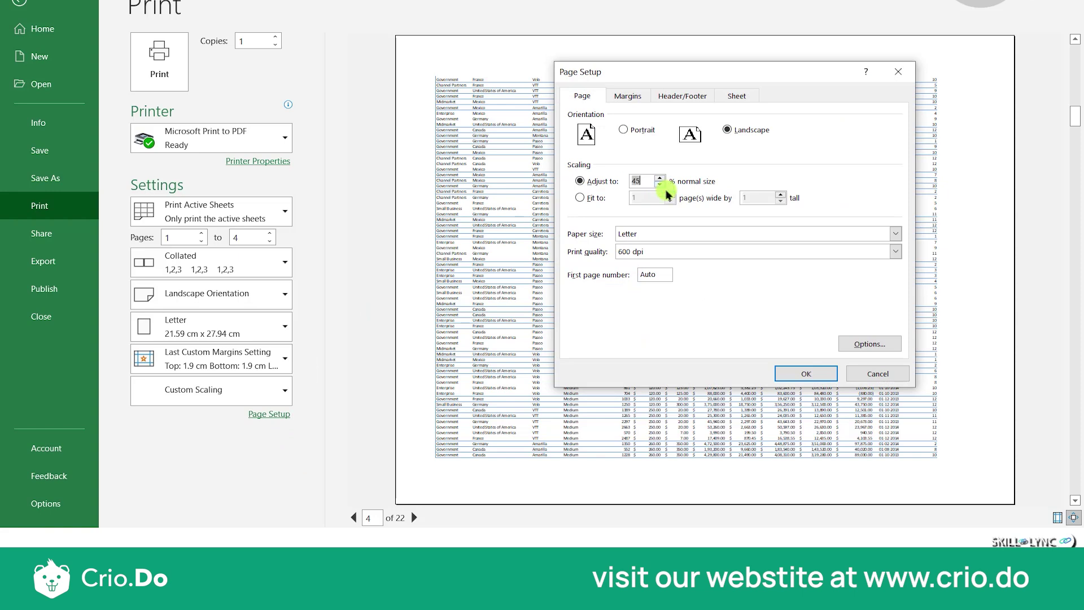
{"action": "left_click", "coordinate": [803, 373]}
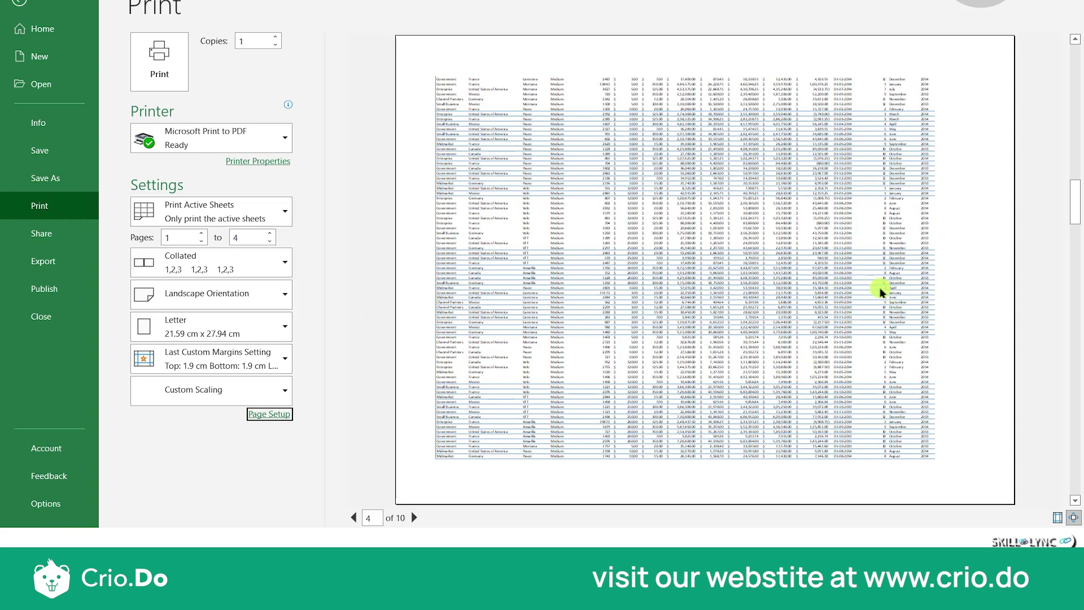
Set the page scaling to 42% of normal size in Page Setup and apply it
{"action": "left_click", "coordinate": [268, 414]}
{"action": "left_click", "coordinate": [644, 181]}
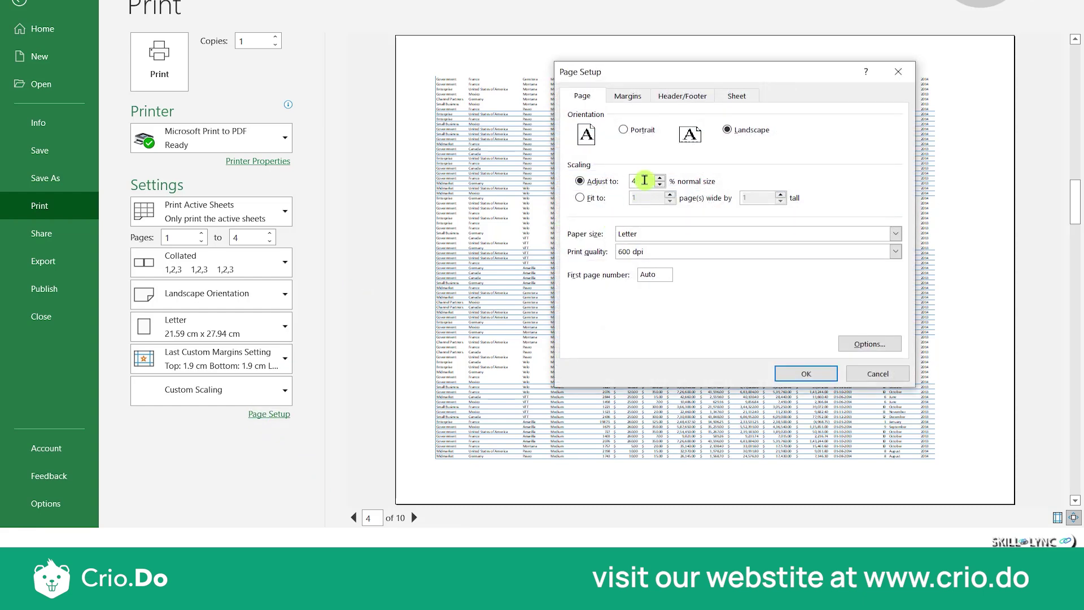
{"action": "key", "text": "Return"}
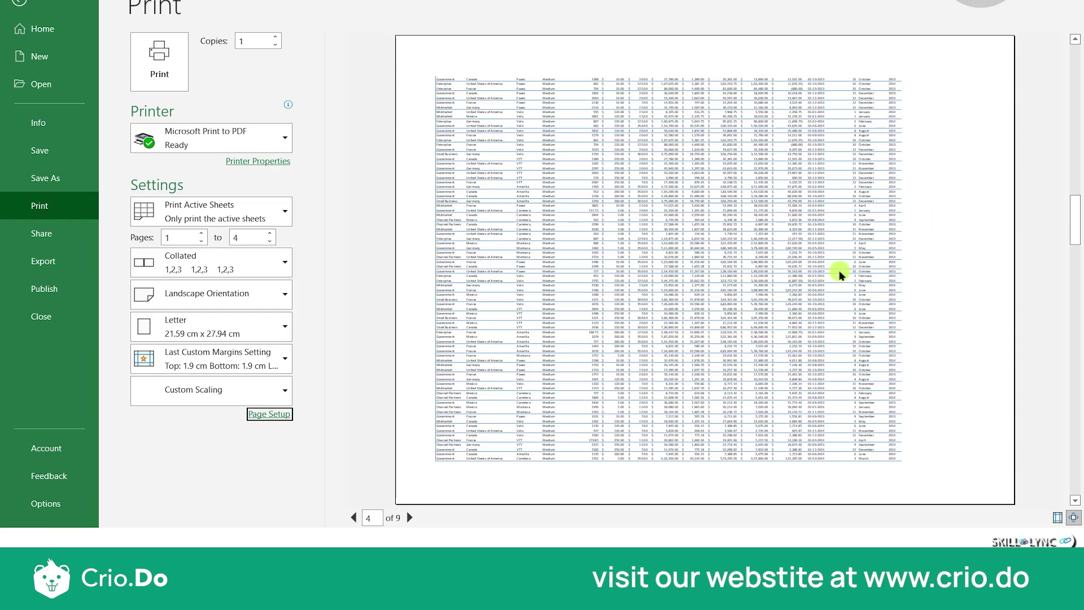
Examine the rescaled preview by paging forward to the last page and back to page 4
{"action": "left_click", "coordinate": [411, 516]}
{"action": "left_click", "coordinate": [410, 517]}
{"action": "left_click", "coordinate": [411, 516]}
{"action": "left_click", "coordinate": [410, 516]}
{"action": "left_click", "coordinate": [411, 516]}
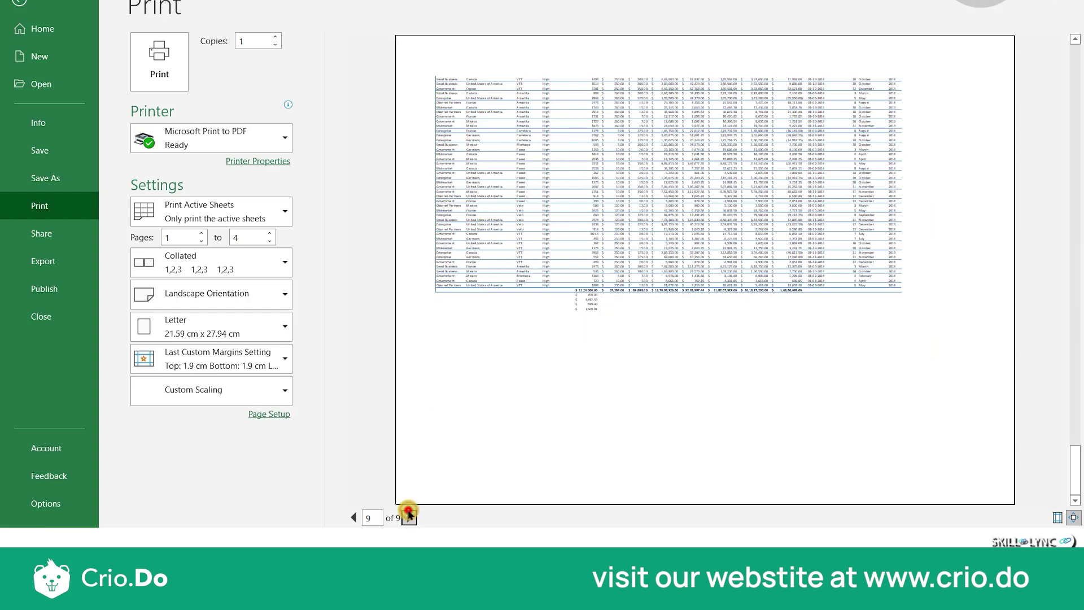
{"action": "left_click", "coordinate": [354, 518]}
{"action": "left_click", "coordinate": [353, 518]}
{"action": "left_click", "coordinate": [354, 517]}
{"action": "left_click", "coordinate": [353, 517]}
{"action": "left_click", "coordinate": [354, 517]}
Review the orientation, paper size, print quality and first page number options in Page Setup, keeping Landscape selected
{"action": "left_click", "coordinate": [257, 414]}
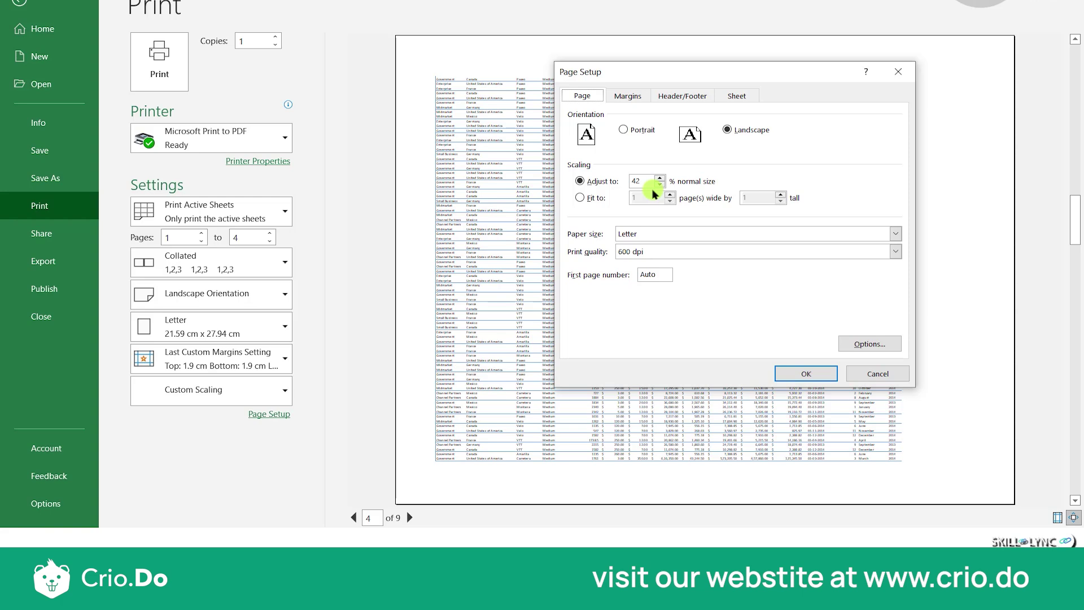
{"action": "left_click", "coordinate": [624, 129]}
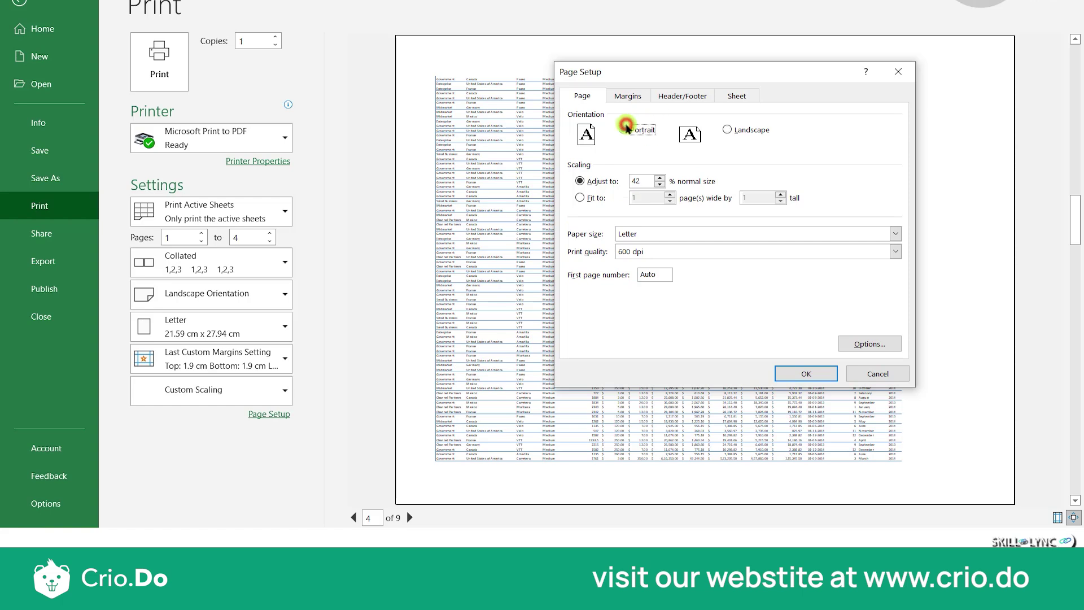
{"action": "left_click", "coordinate": [728, 130]}
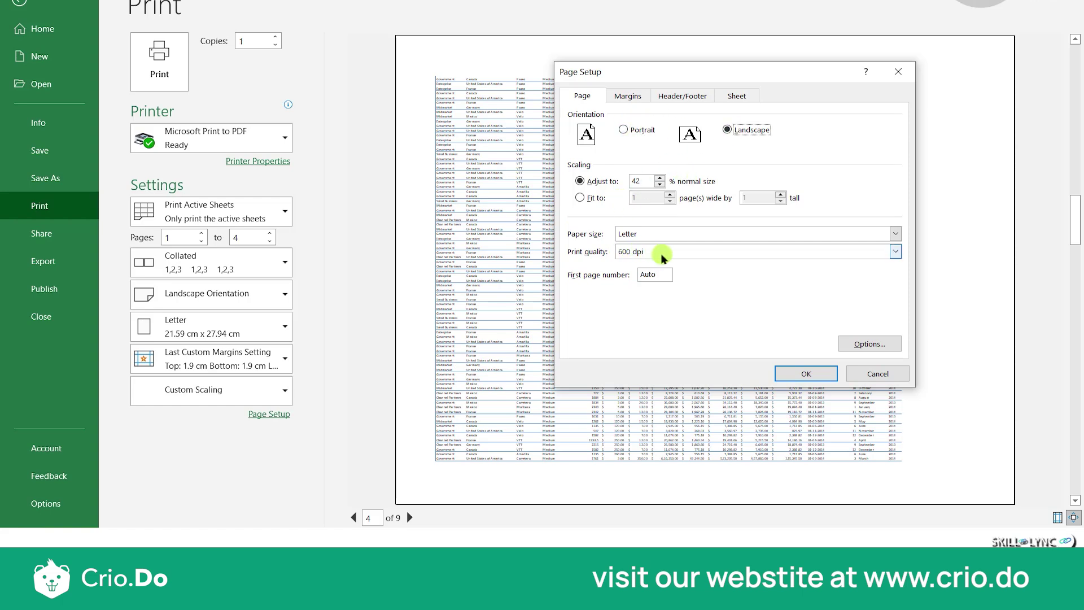
{"action": "left_click", "coordinate": [674, 233]}
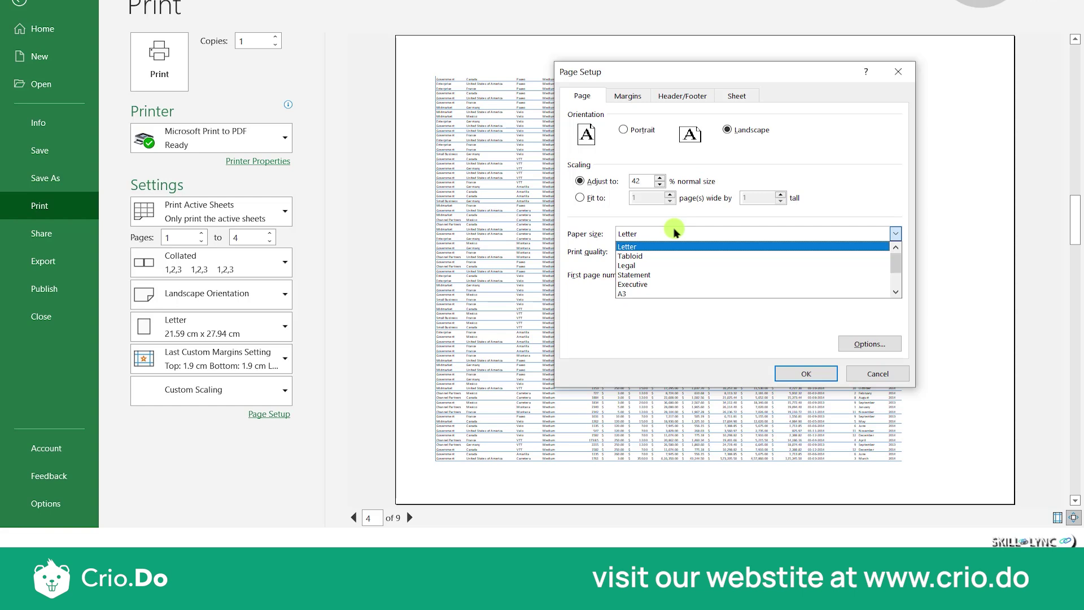
{"action": "left_click", "coordinate": [781, 348]}
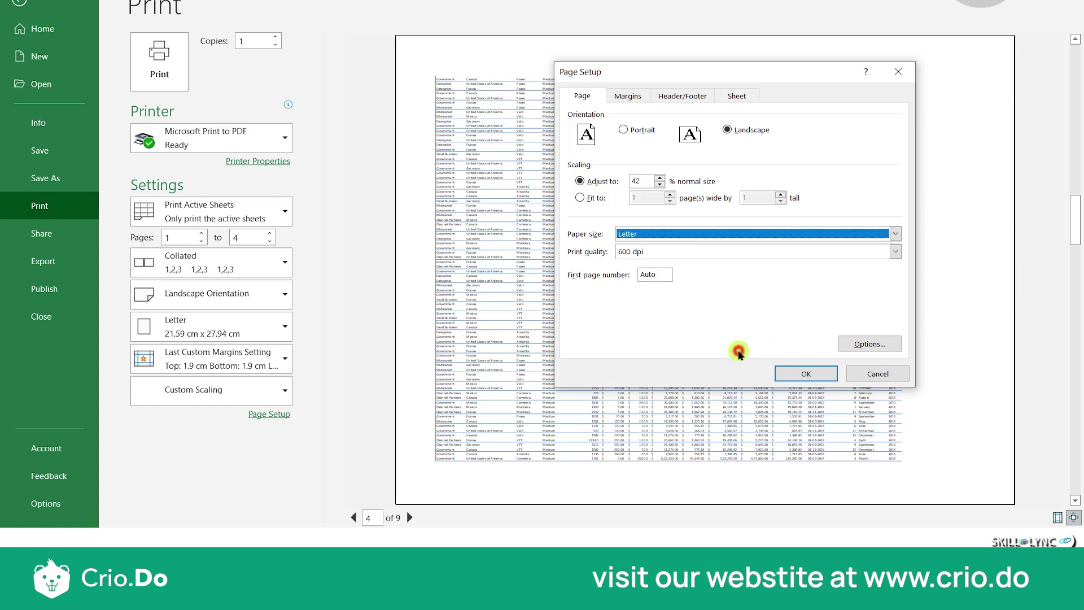
{"action": "left_click", "coordinate": [693, 259]}
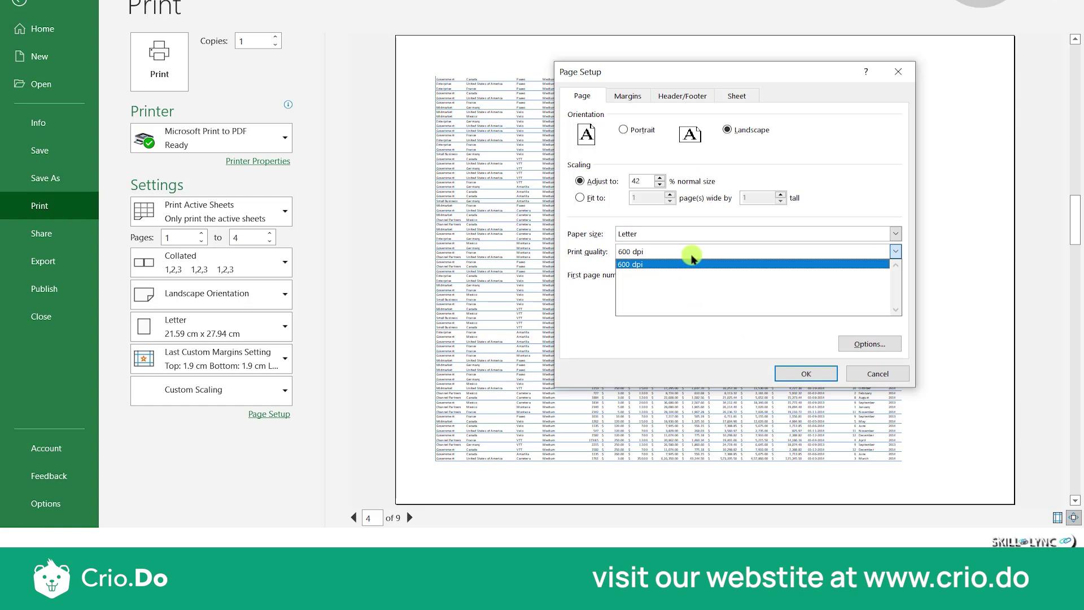
{"action": "left_click", "coordinate": [662, 308]}
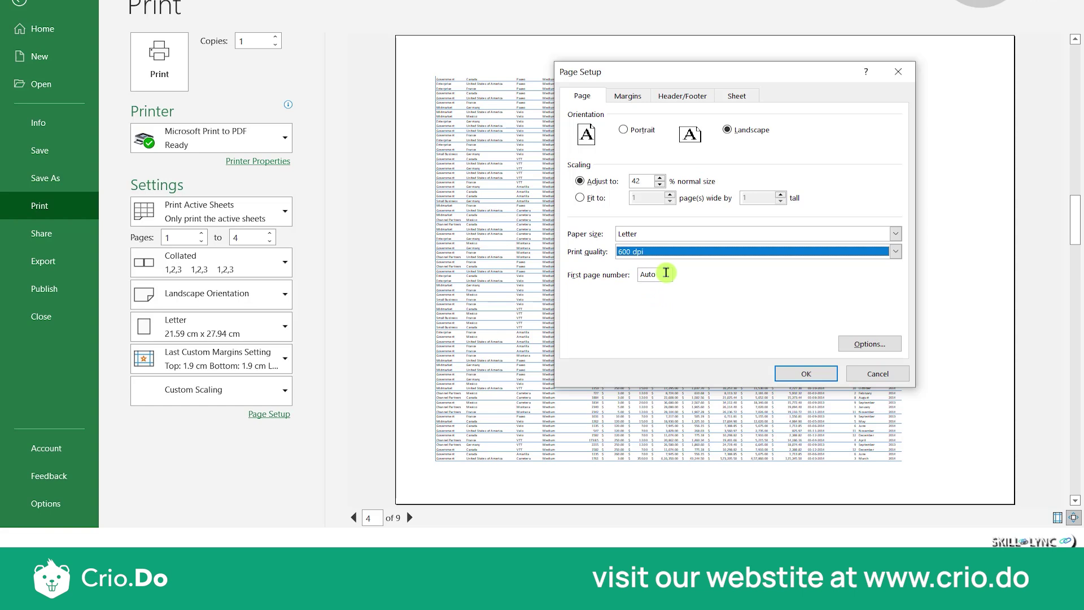
{"action": "right_click", "coordinate": [648, 275]}
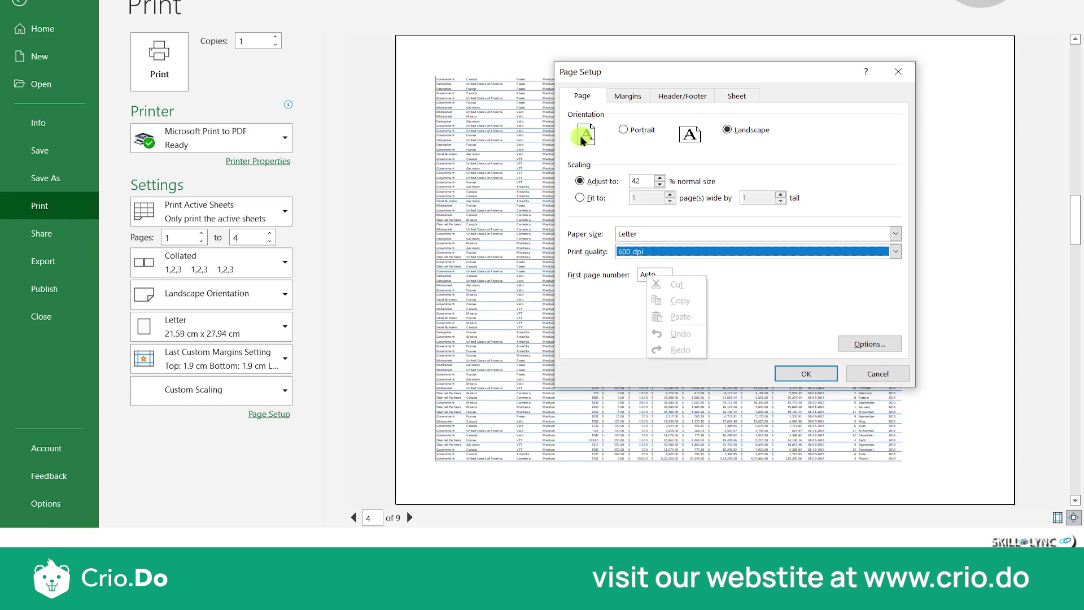
Set the left page margin to 4 cm and the right margin to 4.3 cm in Page Setup
{"action": "left_click", "coordinate": [628, 98]}
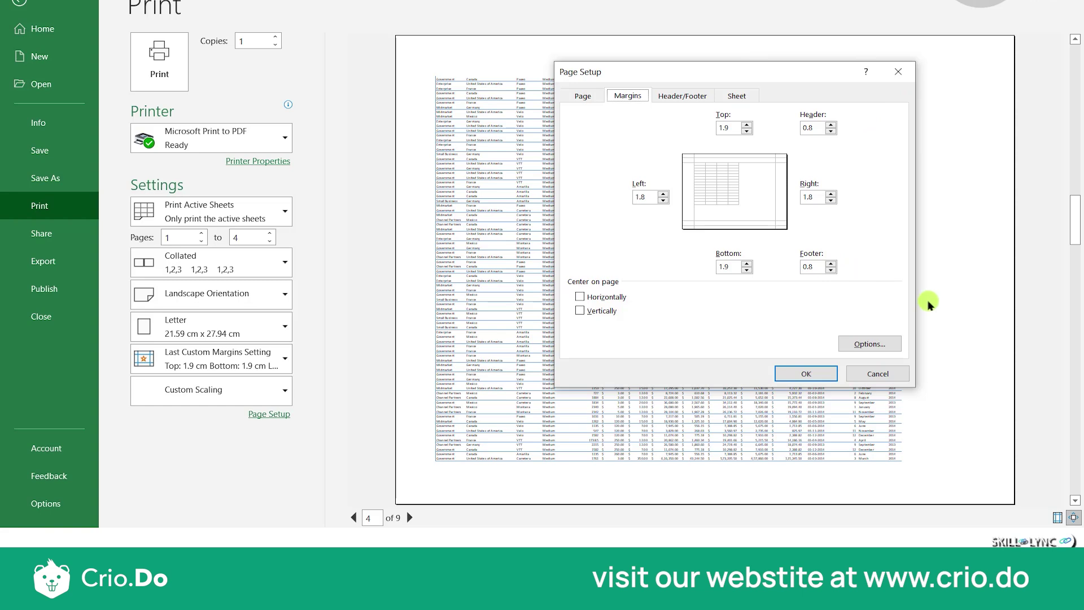
{"action": "left_click", "coordinate": [664, 200]}
{"action": "type", "text": "0"}
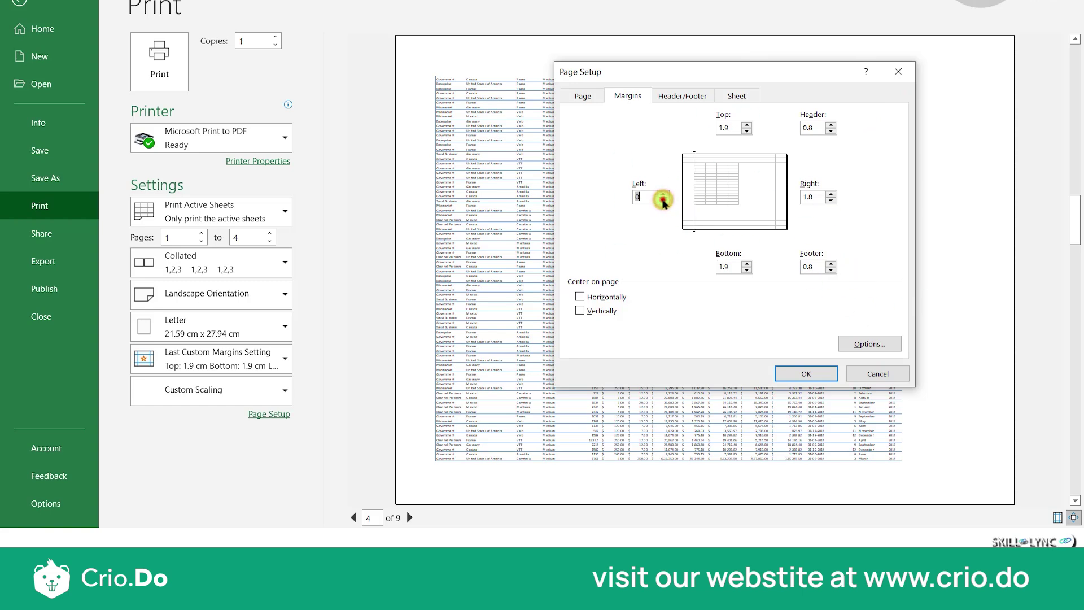
{"action": "left_click", "coordinate": [830, 194]}
{"action": "left_click", "coordinate": [830, 193]}
{"action": "left_click", "coordinate": [830, 193]}
{"action": "left_click", "coordinate": [830, 201]}
{"action": "left_click", "coordinate": [830, 201]}
{"action": "left_click", "coordinate": [830, 200]}
{"action": "left_click", "coordinate": [830, 194]}
{"action": "left_click", "coordinate": [830, 194]}
{"action": "left_click", "coordinate": [830, 195]}
{"action": "left_click", "coordinate": [830, 195]}
{"action": "left_click", "coordinate": [830, 195]}
Set the top page margin to 2.4 cm and the bottom margin to 2 cm
{"action": "left_click", "coordinate": [746, 131]}
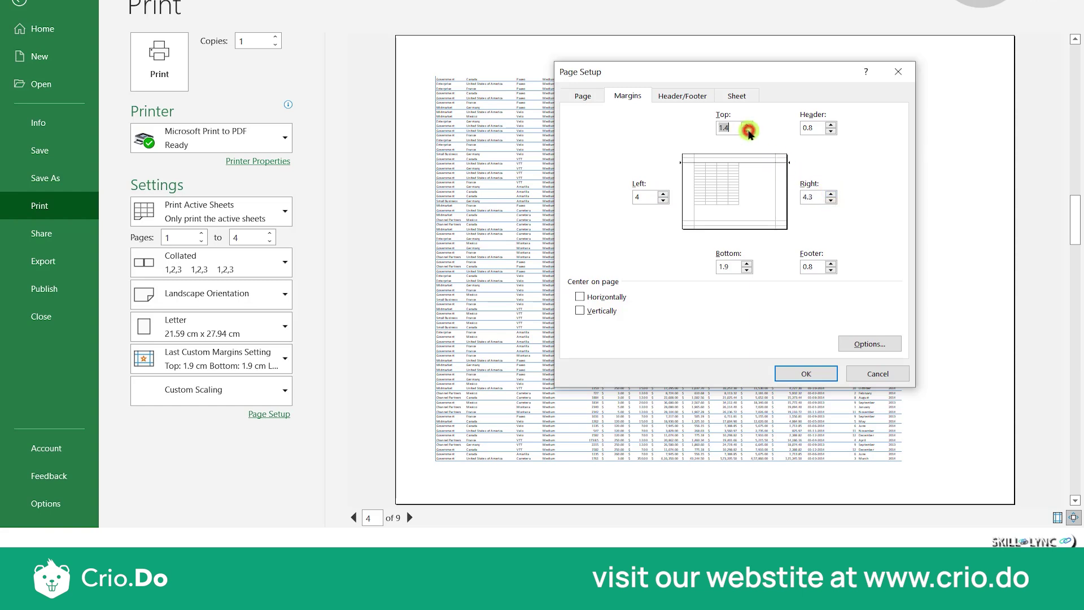
{"action": "left_click", "coordinate": [746, 124]}
{"action": "left_click", "coordinate": [746, 124]}
{"action": "left_click", "coordinate": [746, 125]}
{"action": "left_click", "coordinate": [746, 124]}
{"action": "left_click", "coordinate": [746, 125]}
{"action": "left_click", "coordinate": [746, 125]}
{"action": "left_click", "coordinate": [746, 124]}
{"action": "left_click", "coordinate": [747, 124]}
{"action": "left_click", "coordinate": [745, 131]}
{"action": "left_click", "coordinate": [745, 132]}
{"action": "left_click", "coordinate": [746, 131]}
{"action": "left_click", "coordinate": [746, 132]}
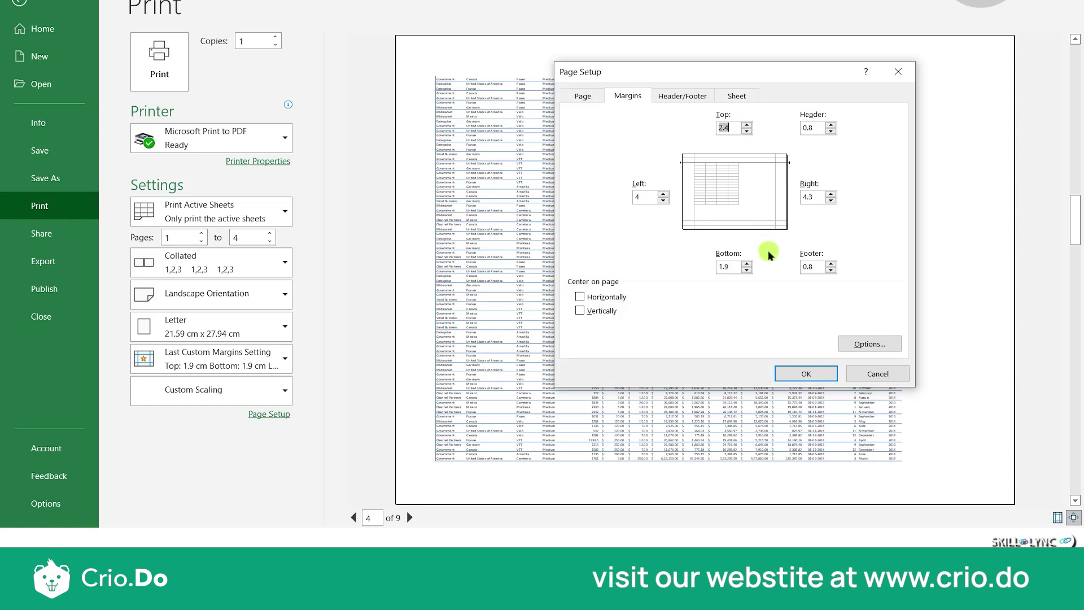
{"action": "left_click", "coordinate": [747, 271]}
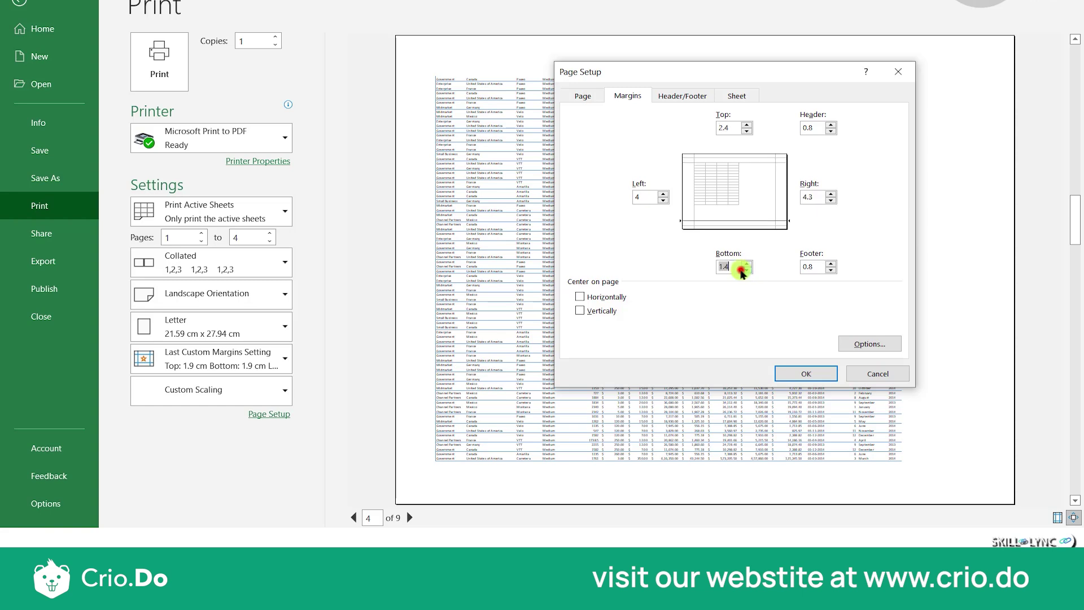
{"action": "type", "text": "1"}
{"action": "left_click", "coordinate": [746, 263]}
Increase the header margin to 2.8 cm and the footer margin to 3.3 cm
{"action": "left_click", "coordinate": [831, 125]}
{"action": "left_click", "coordinate": [830, 124]}
{"action": "left_click", "coordinate": [831, 124]}
{"action": "left_click", "coordinate": [831, 125]}
{"action": "left_click", "coordinate": [830, 263]}
{"action": "left_click", "coordinate": [831, 264]}
{"action": "left_click", "coordinate": [831, 263]}
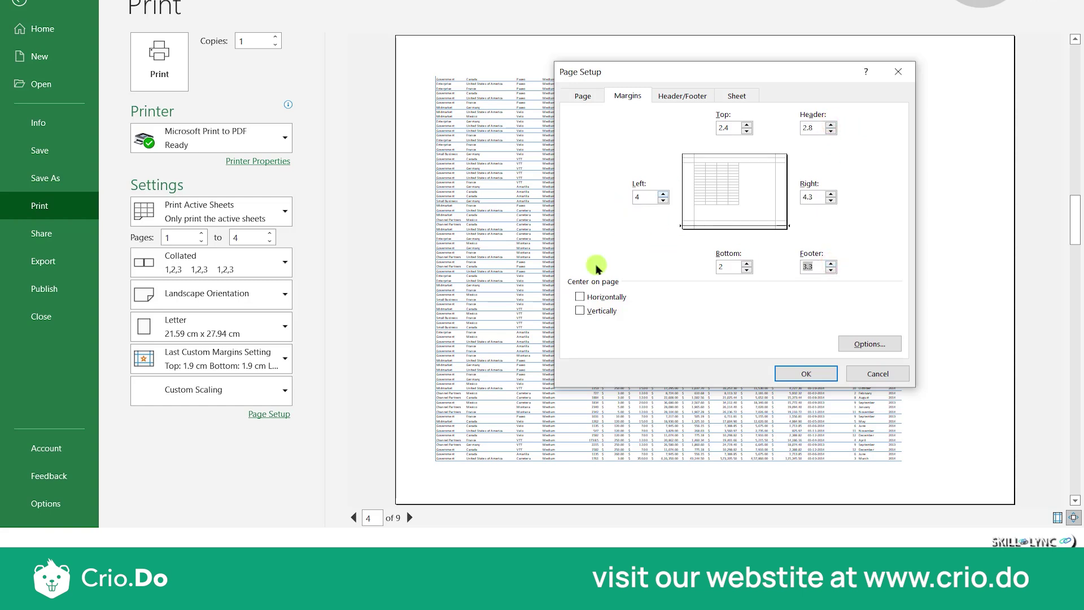
Compare horizontal and vertical centering on the page separately, leaving both centering options enabled
{"action": "left_click", "coordinate": [604, 298]}
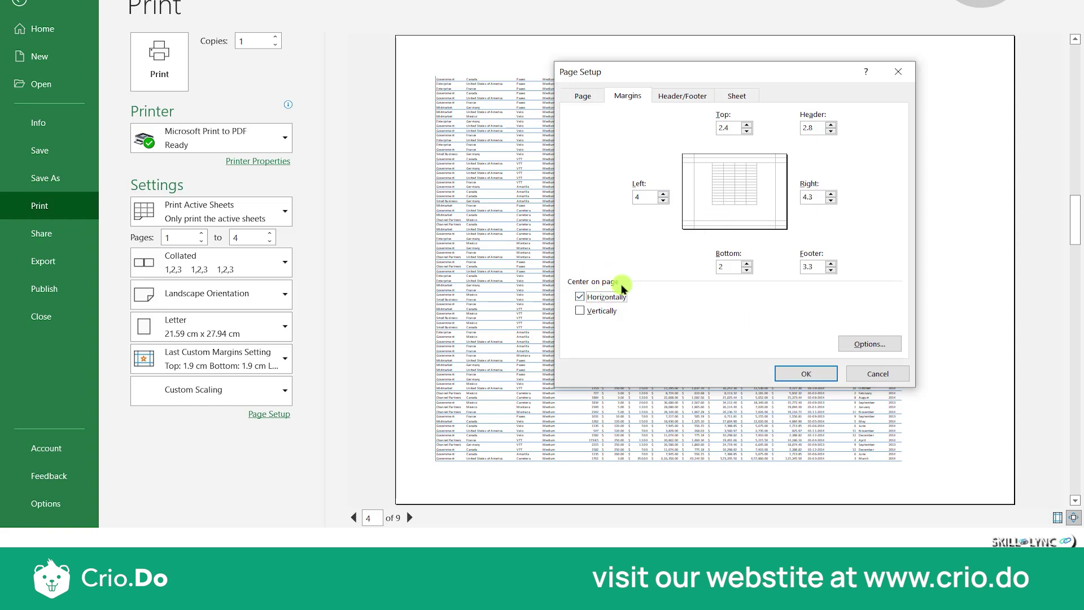
{"action": "left_click", "coordinate": [611, 300]}
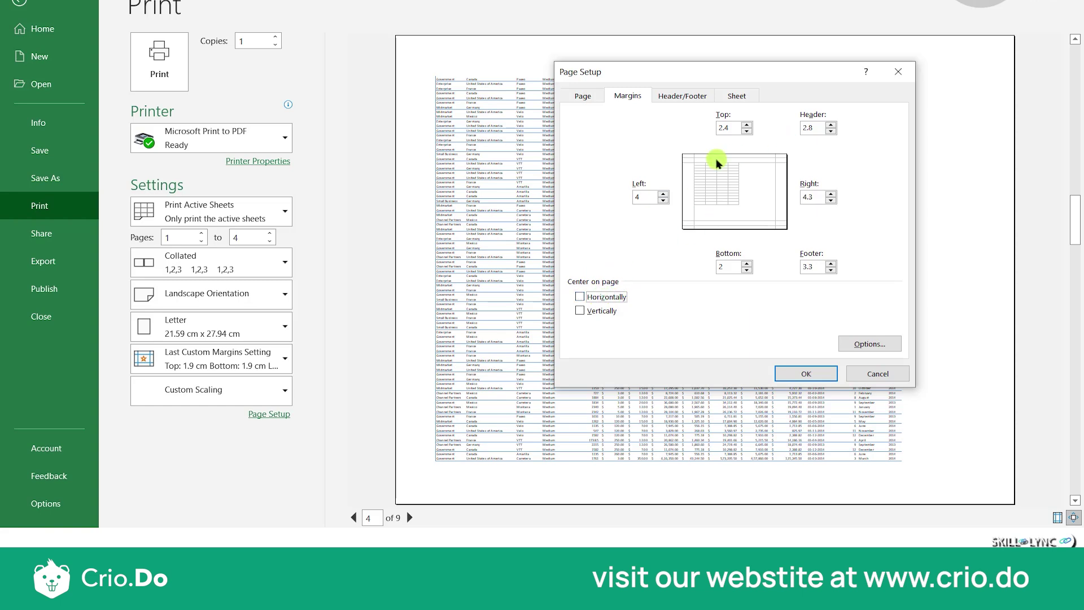
{"action": "left_click", "coordinate": [601, 299]}
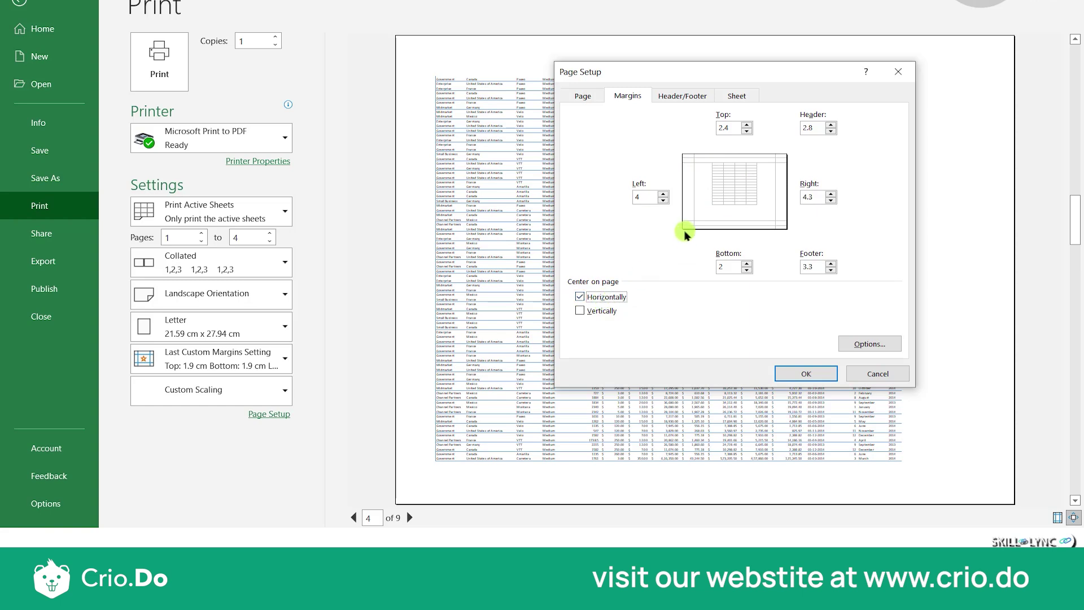
{"action": "left_click", "coordinate": [578, 312]}
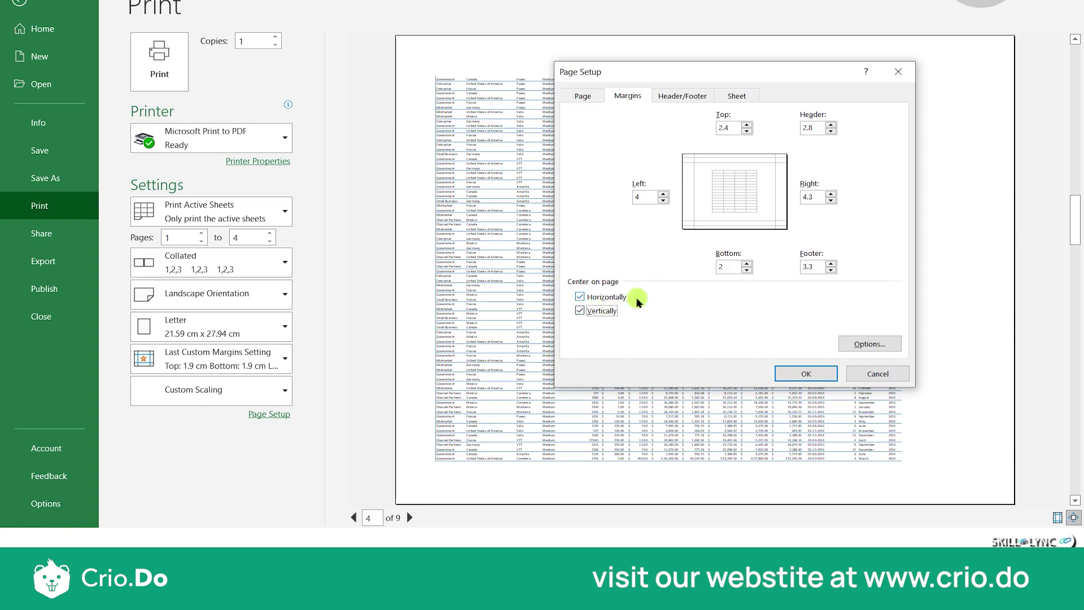
{"action": "left_click", "coordinate": [579, 299]}
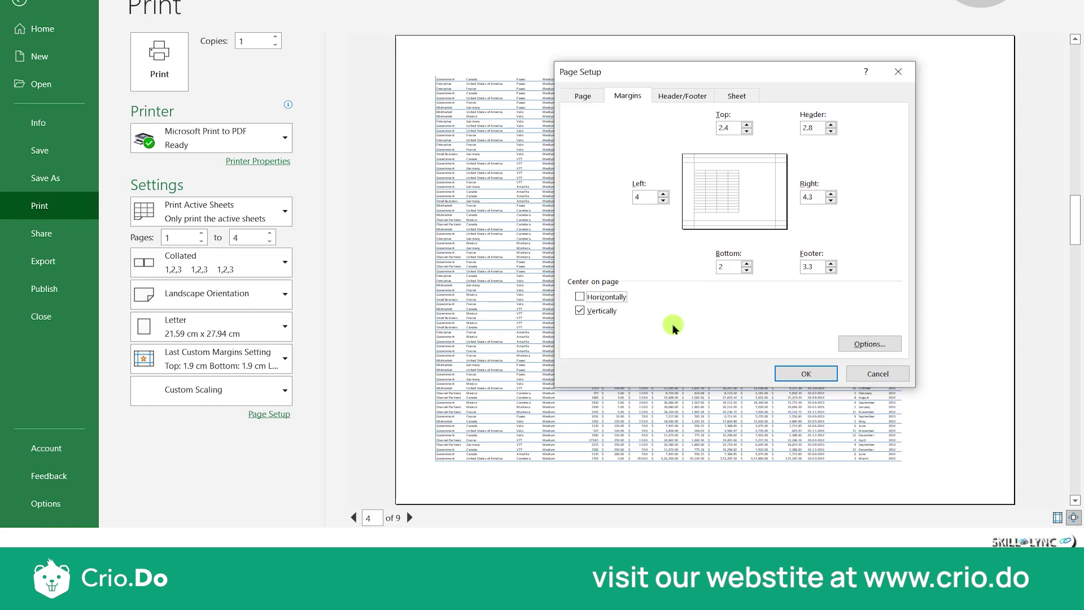
{"action": "left_click", "coordinate": [603, 309]}
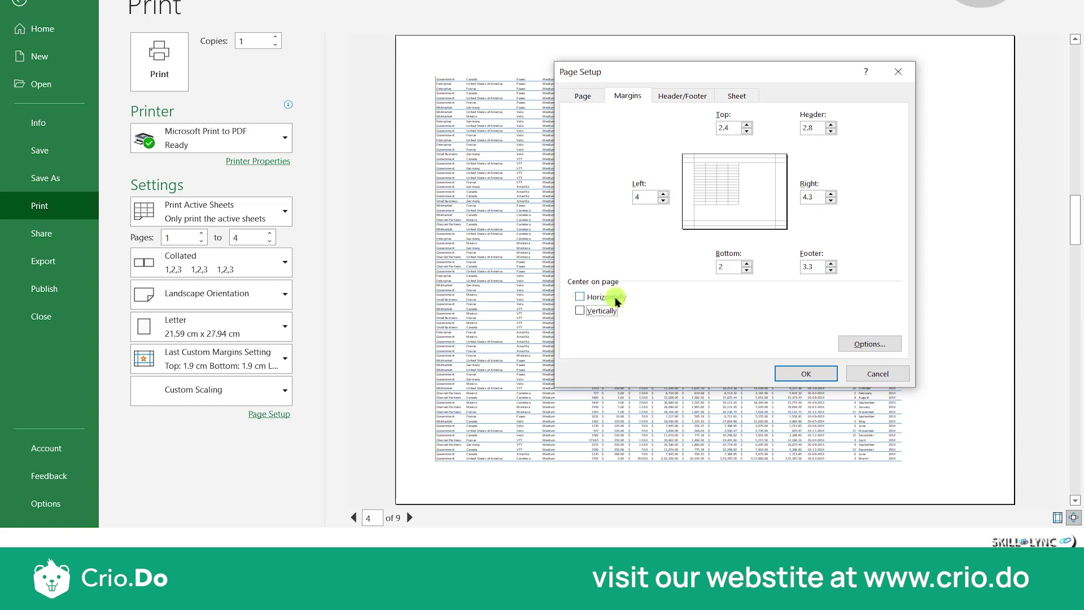
{"action": "left_click", "coordinate": [616, 301]}
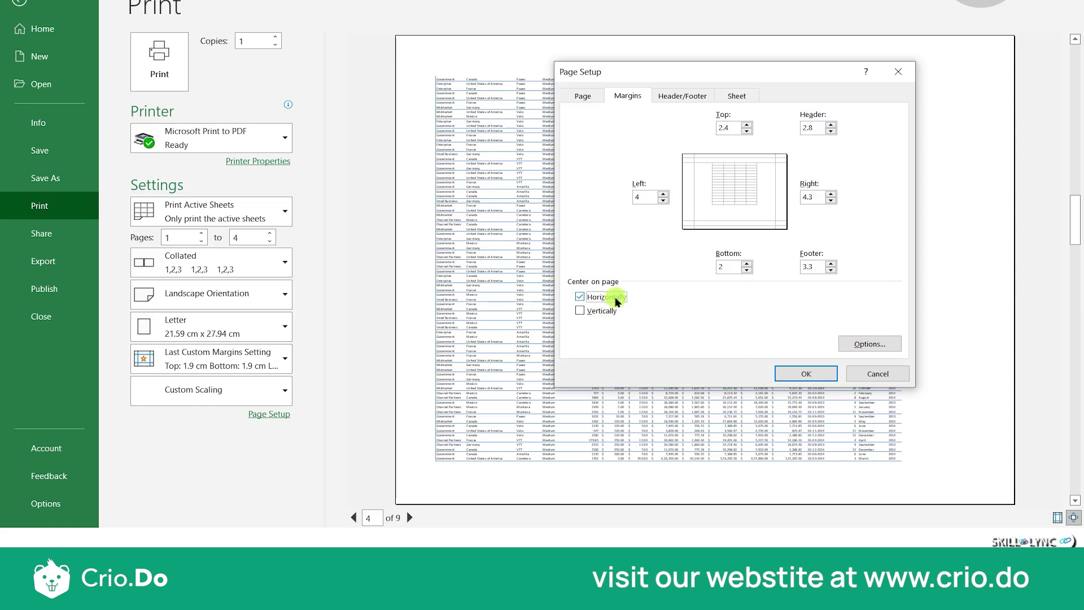
{"action": "left_click", "coordinate": [616, 302]}
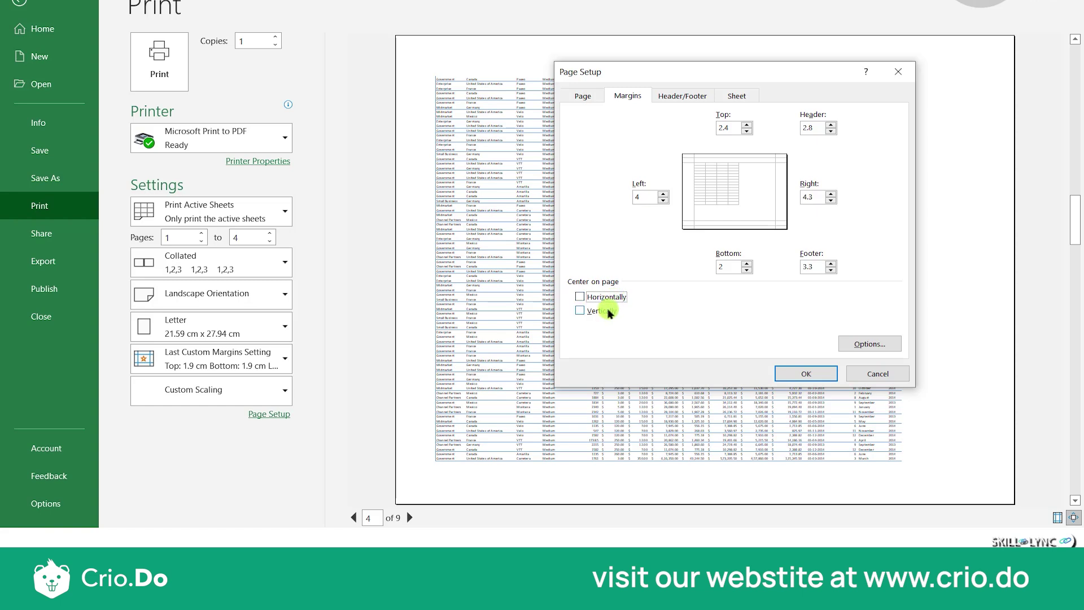
{"action": "left_click", "coordinate": [608, 312]}
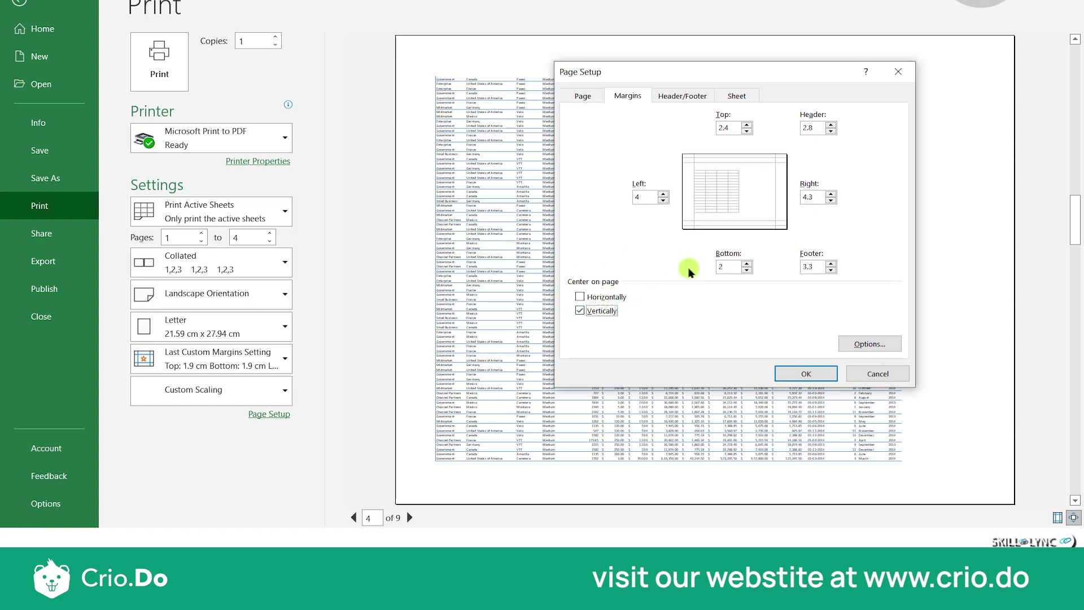
{"action": "left_click", "coordinate": [602, 311]}
{"action": "left_click", "coordinate": [606, 297]}
{"action": "left_click", "coordinate": [605, 315]}
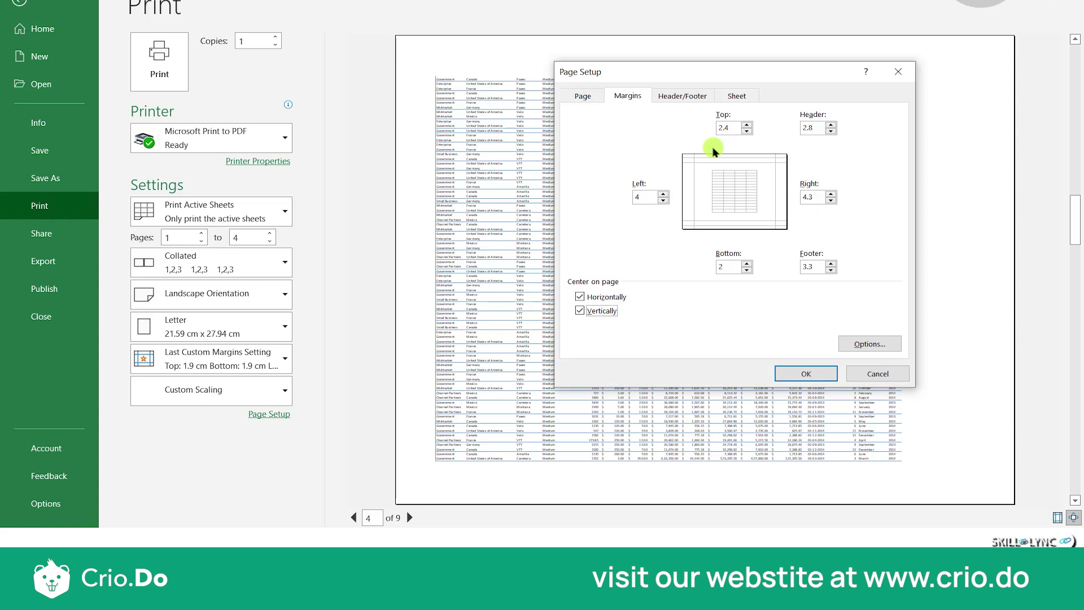
Set the top, left, bottom, right and footer margins to 2.0 cm and apply the page setup
{"action": "left_click", "coordinate": [747, 131]}
{"action": "left_click", "coordinate": [747, 125]}
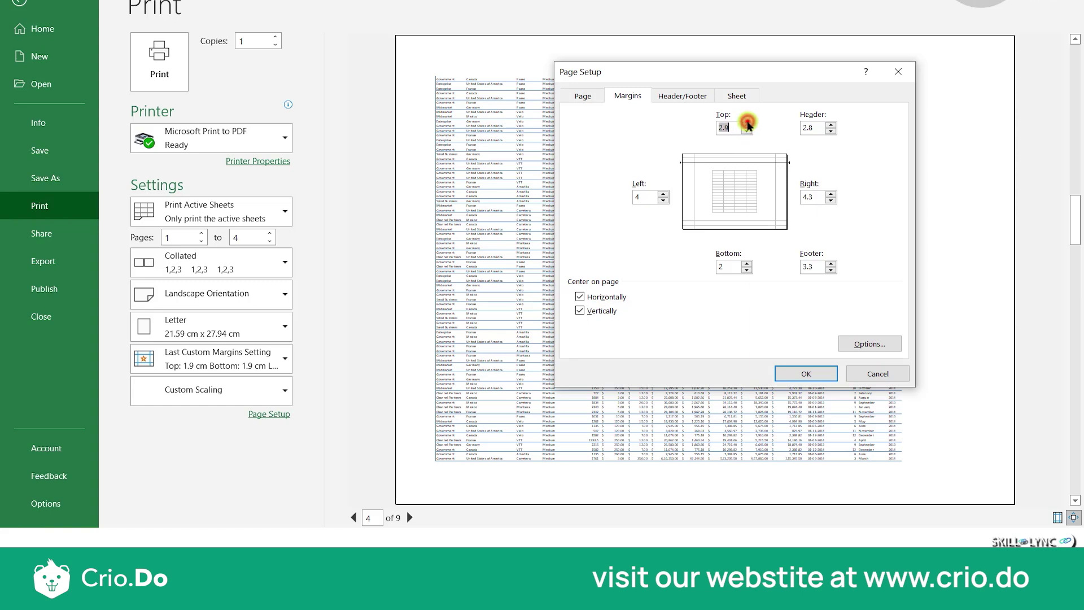
{"action": "left_click", "coordinate": [734, 128]}
{"action": "left_click", "coordinate": [647, 195]}
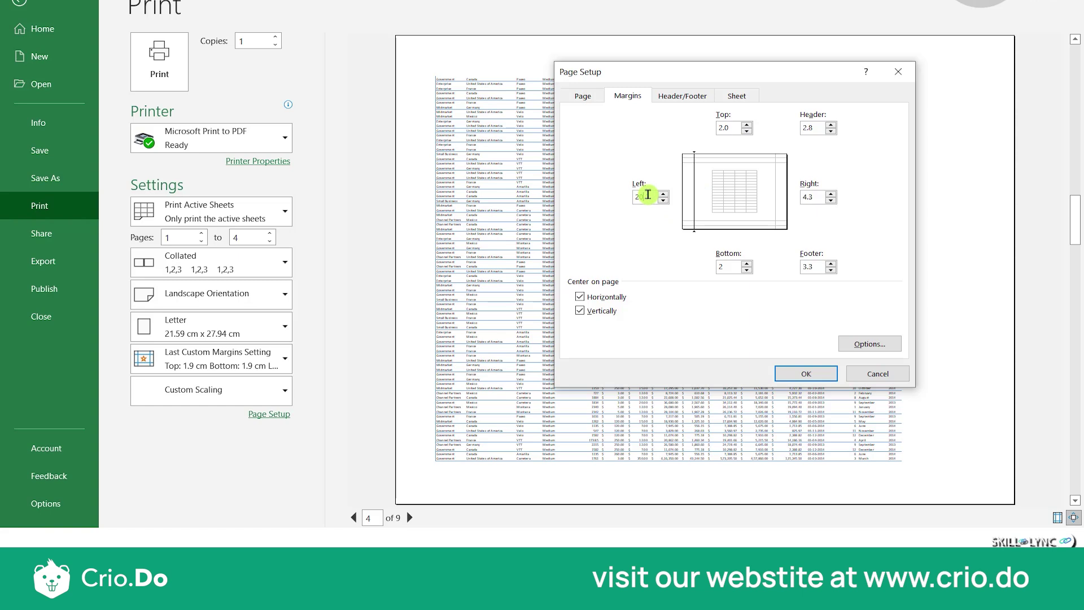
{"action": "left_click", "coordinate": [728, 266]}
{"action": "left_click", "coordinate": [823, 265]}
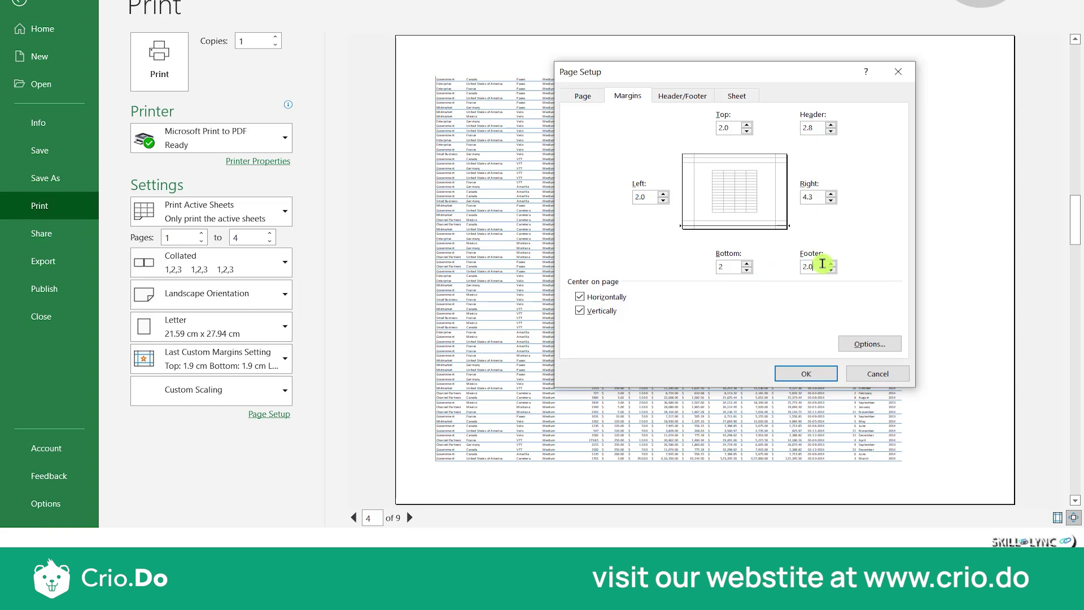
{"action": "type", "text": "2.0"}
{"action": "left_click", "coordinate": [809, 198]}
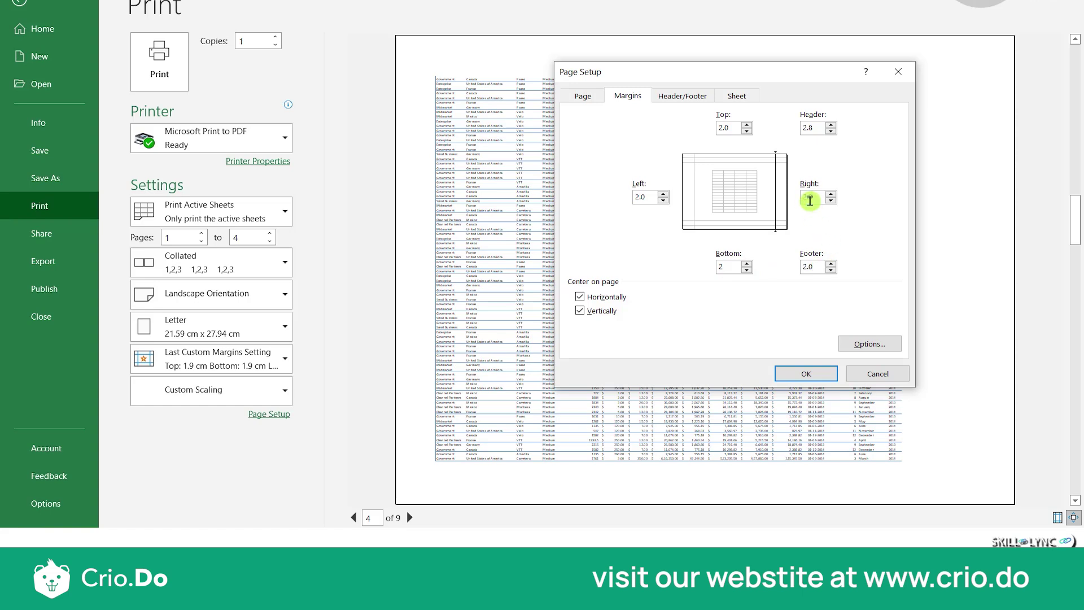
{"action": "key", "text": "Return"}
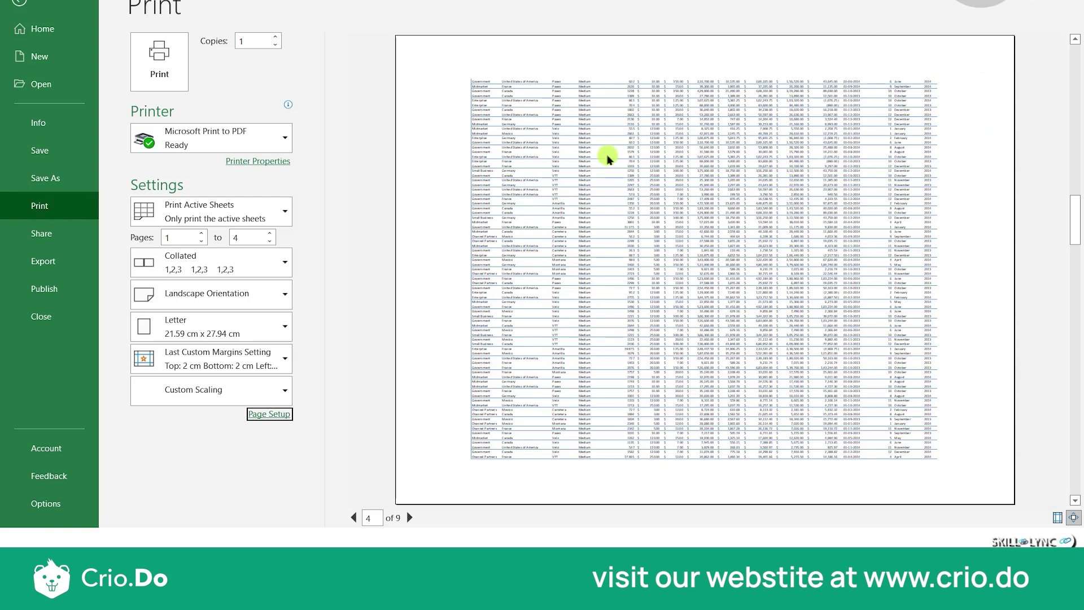
Try to apply 20 cm for all four page margins and for the header and footer in Page Setup
{"action": "left_click", "coordinate": [271, 414]}
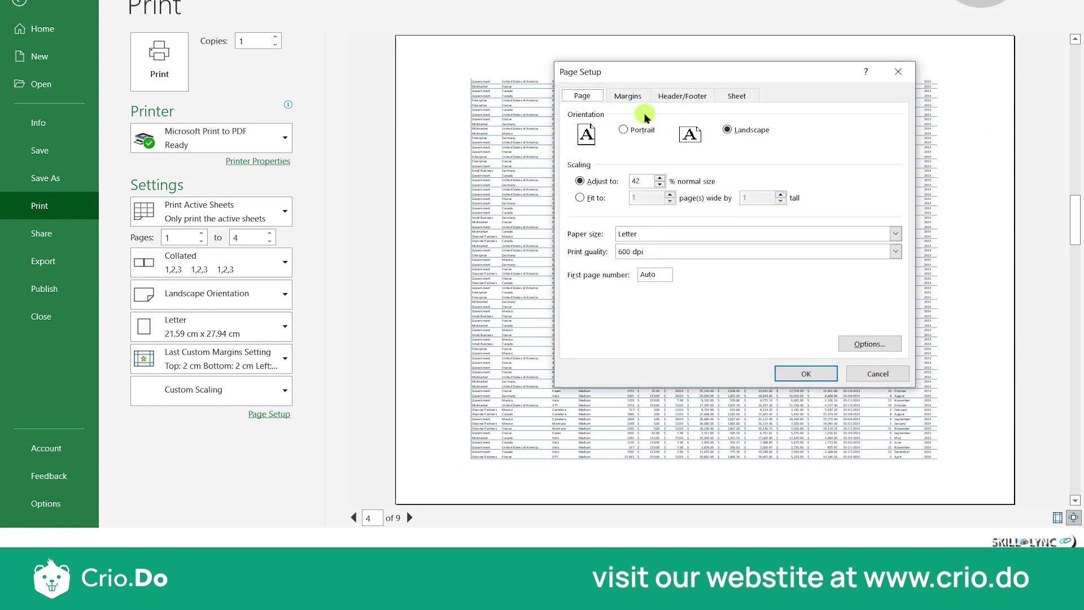
{"action": "left_click", "coordinate": [627, 97]}
{"action": "left_click", "coordinate": [725, 128]}
{"action": "left_click", "coordinate": [811, 127]}
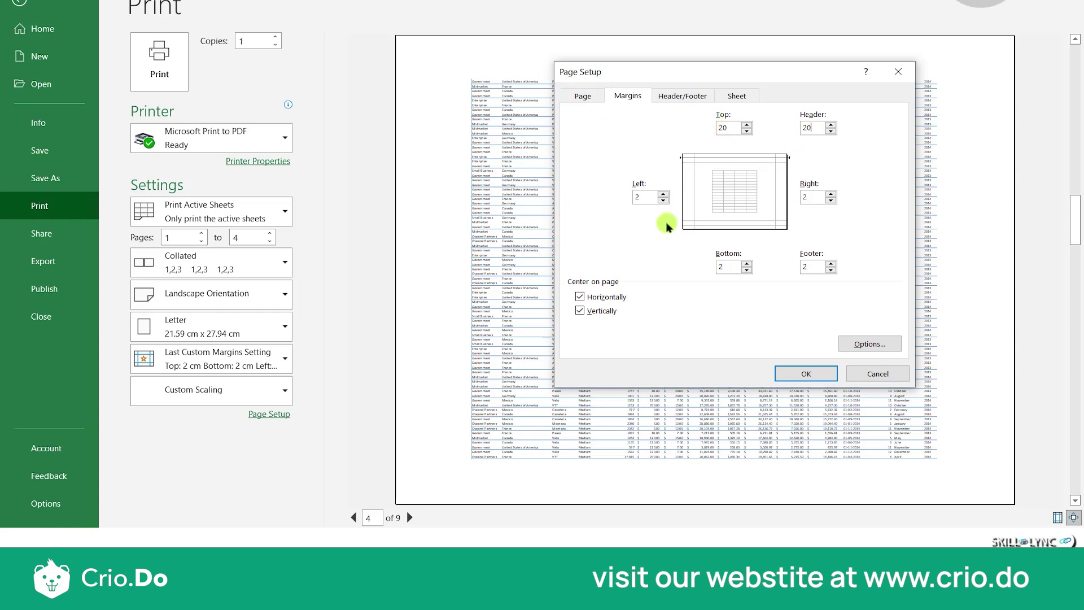
{"action": "left_click", "coordinate": [643, 198]}
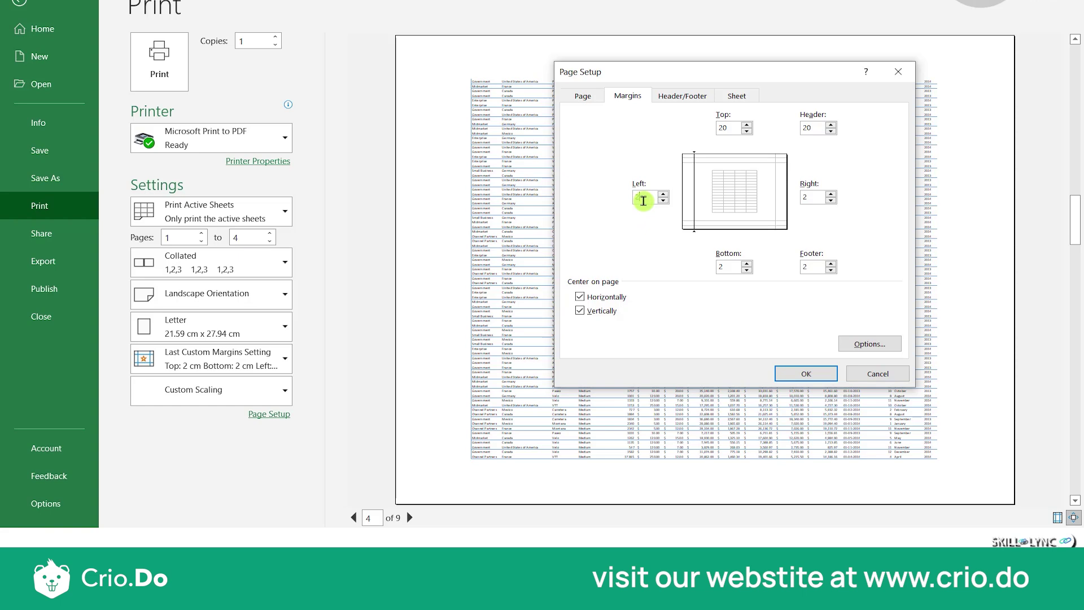
{"action": "type", "text": "0"}
{"action": "left_click", "coordinate": [811, 193]}
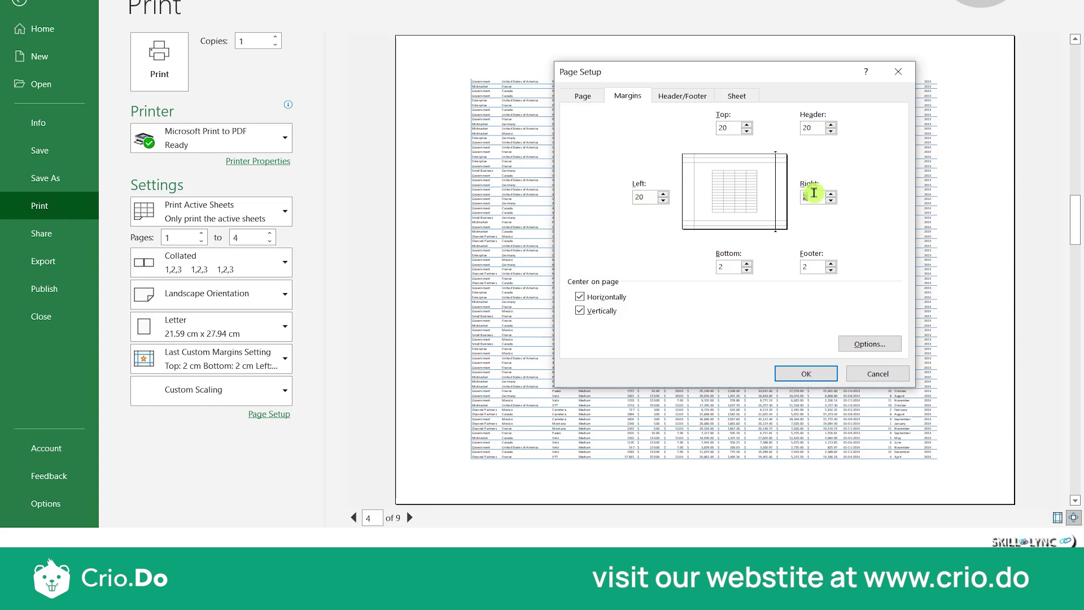
{"action": "type", "text": "0"}
{"action": "left_click", "coordinate": [727, 266]}
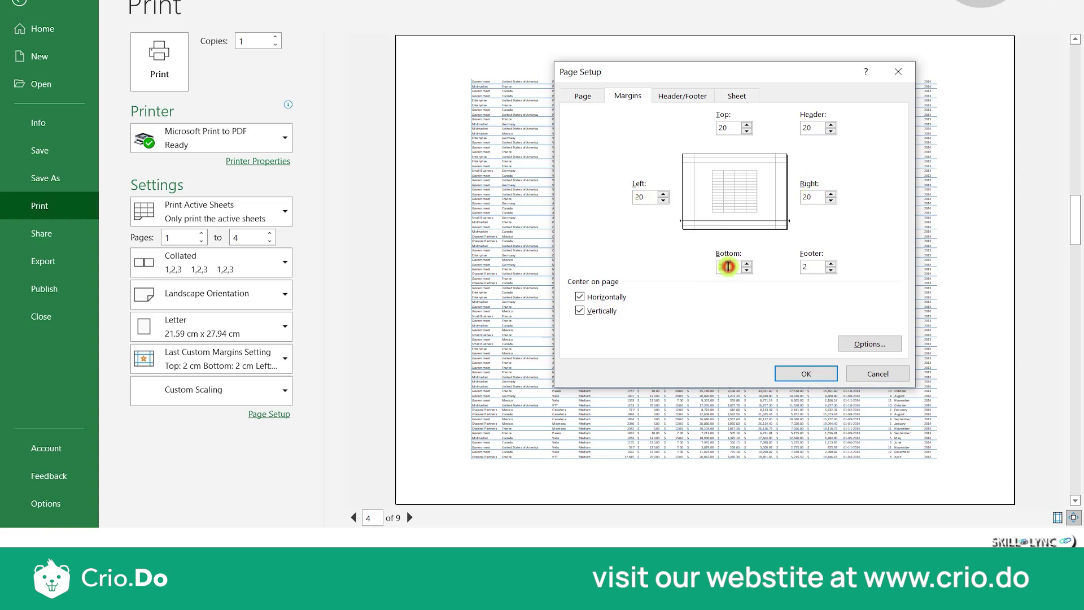
{"action": "type", "text": "0"}
{"action": "left_click", "coordinate": [813, 267]}
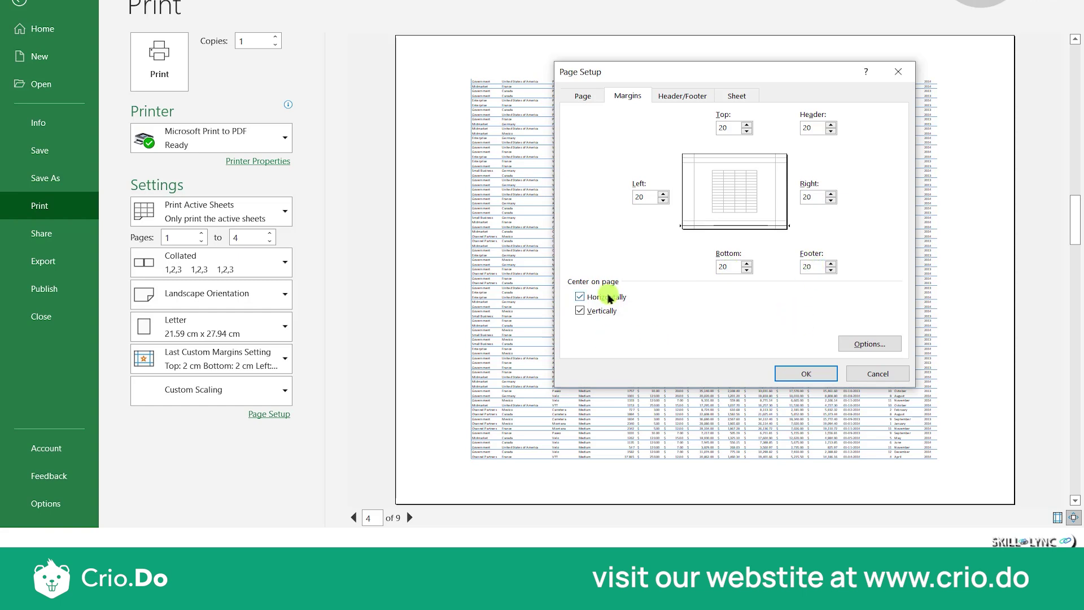
{"action": "left_click", "coordinate": [798, 373]}
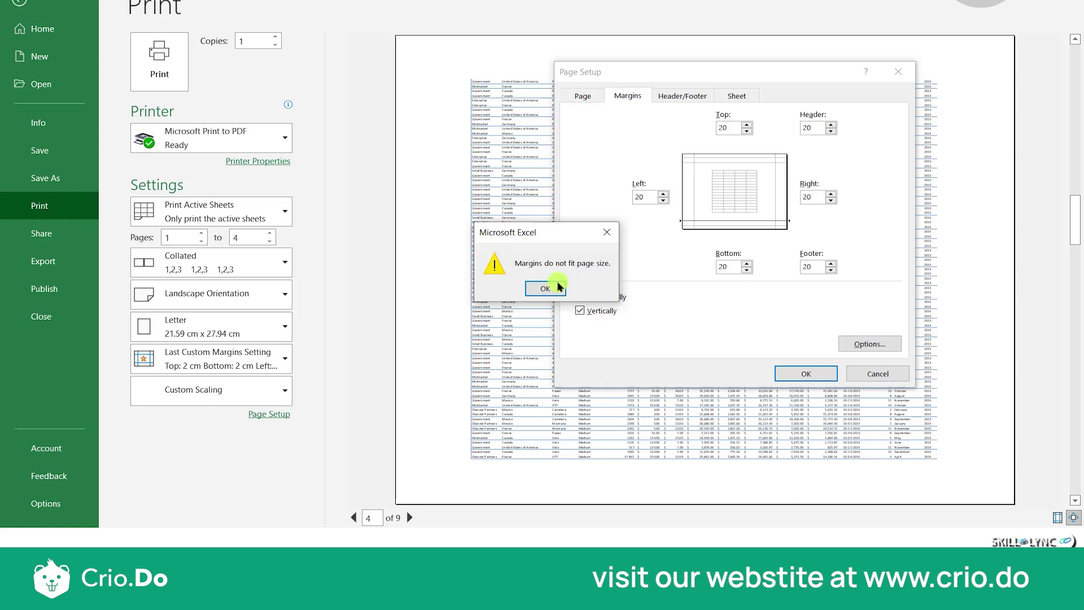
{"action": "left_click", "coordinate": [543, 287]}
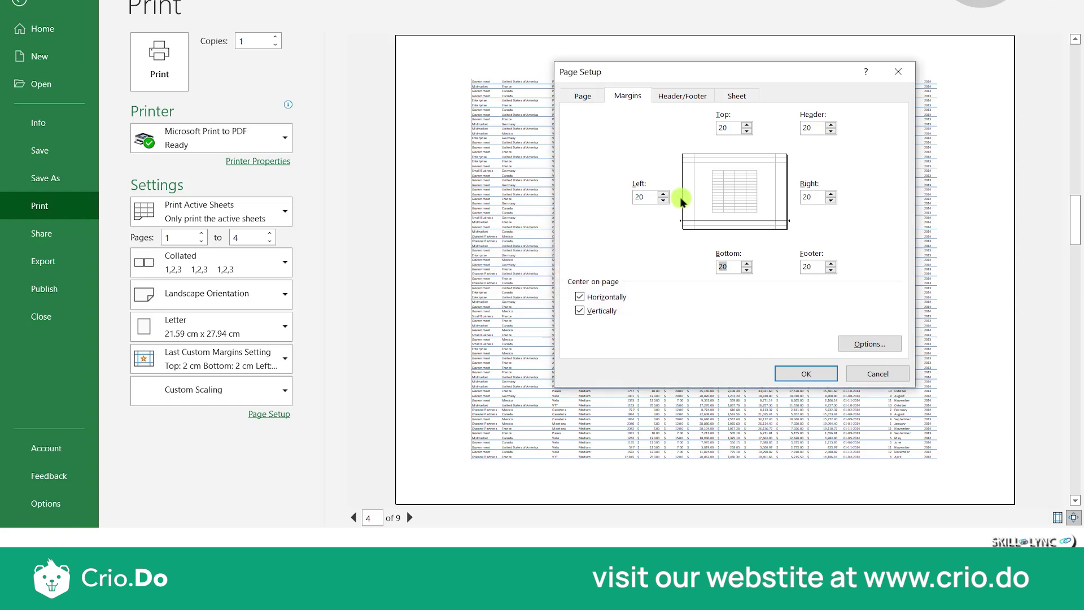
Set all four page margins and the header and footer margins to 10 cm, and apply them
{"action": "double_click", "coordinate": [648, 198]}
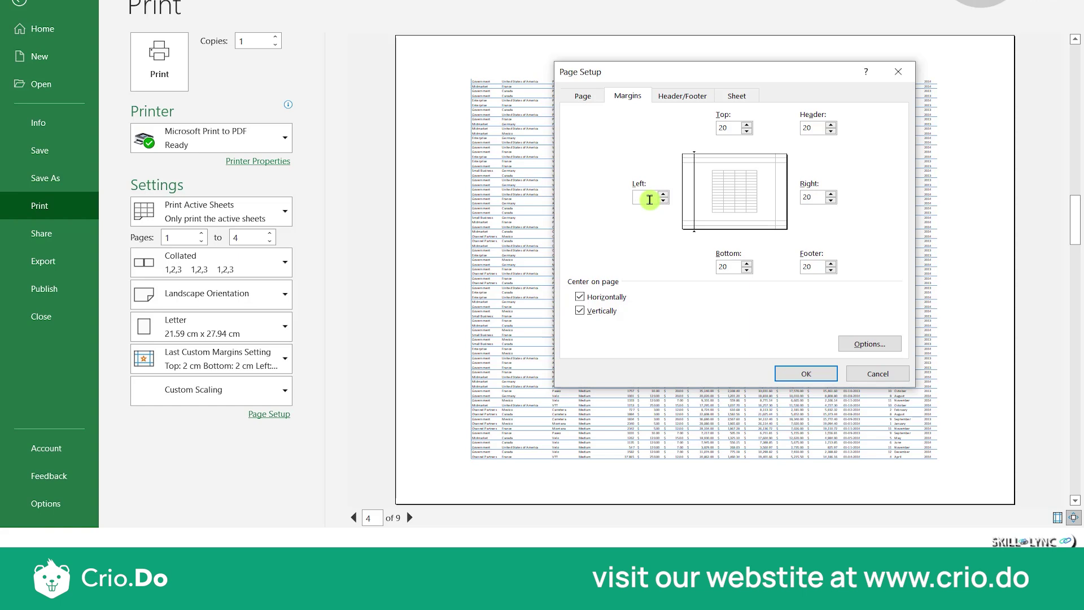
{"action": "key", "text": "Tab"}
{"action": "key", "text": "Tab"}
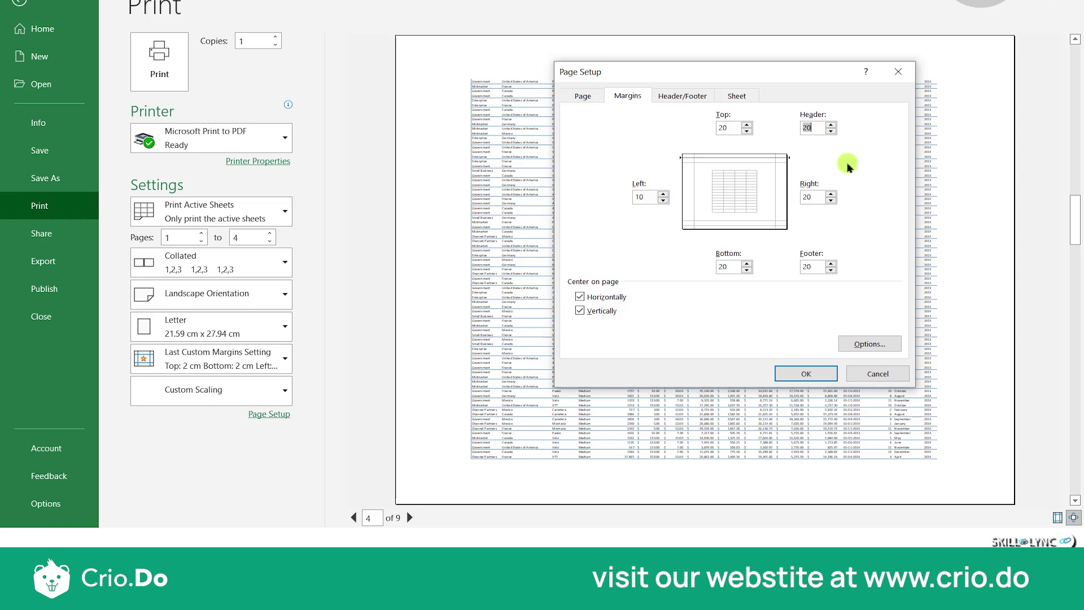
{"action": "key", "text": "Tab"}
{"action": "key", "text": "Tab"}
{"action": "left_click", "coordinate": [732, 126]}
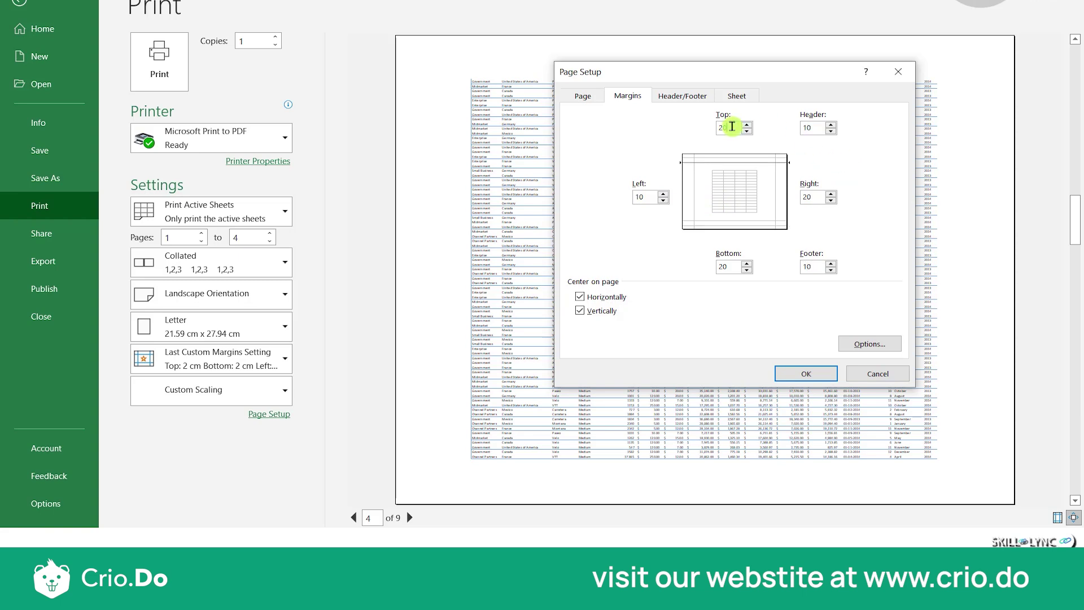
{"action": "type", "text": "10"}
{"action": "key", "text": "Tab"}
{"action": "type", "text": "10"}
{"action": "key", "text": "Tab"}
{"action": "key", "text": "Tab"}
{"action": "left_click", "coordinate": [817, 371]}
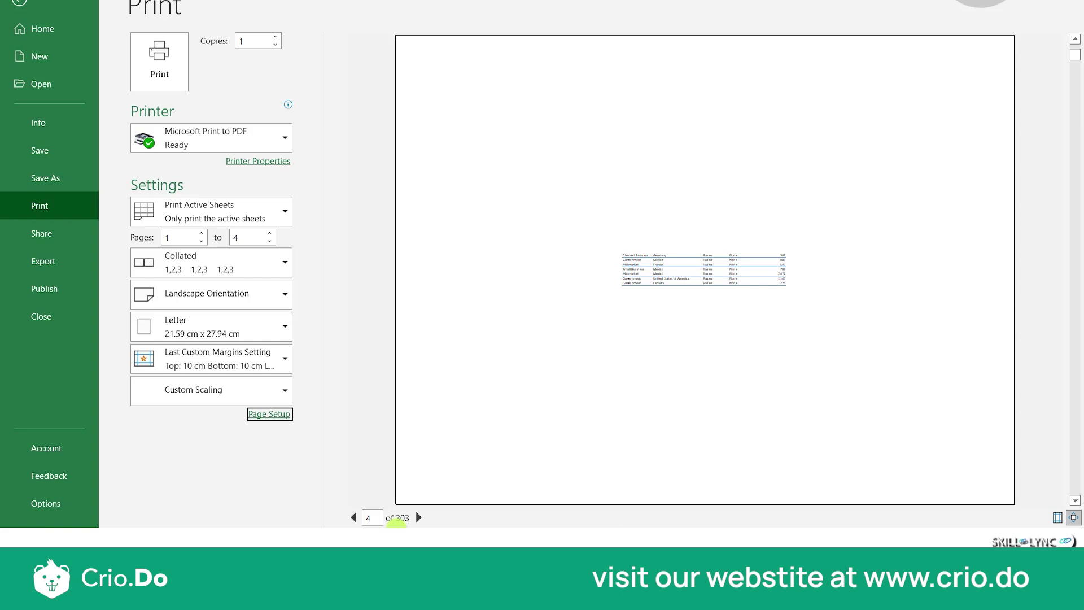
Examine the effect of the wide margins by paging forward through the print preview to page 12
{"action": "left_click", "coordinate": [418, 517]}
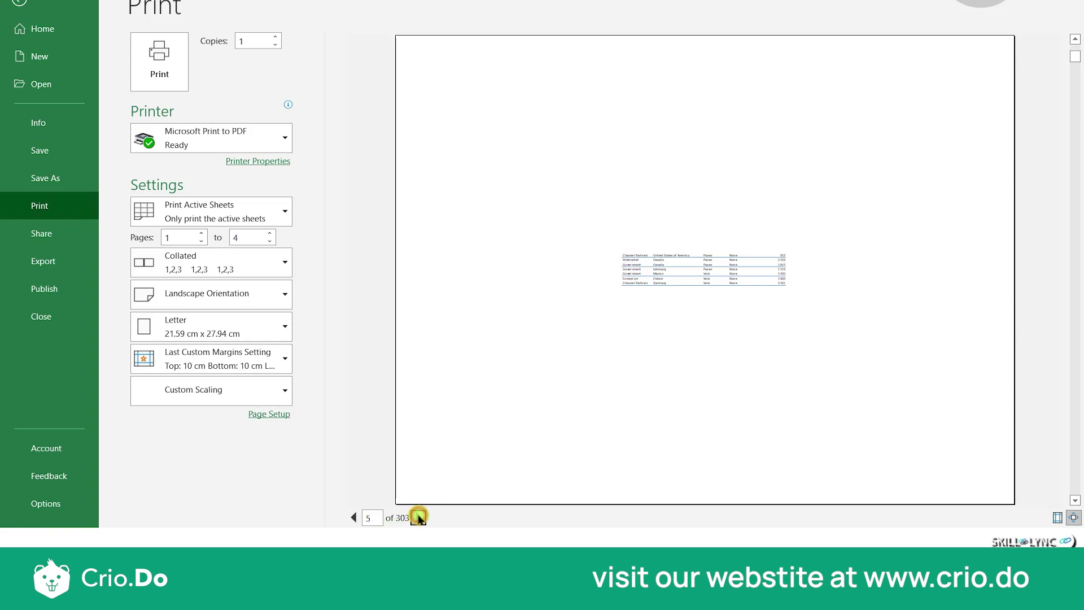
{"action": "left_click", "coordinate": [418, 518]}
{"action": "left_click", "coordinate": [419, 517]}
{"action": "left_click", "coordinate": [419, 518]}
{"action": "left_click", "coordinate": [418, 517]}
{"action": "left_click", "coordinate": [419, 517]}
{"action": "left_click", "coordinate": [419, 517]}
{"action": "left_click", "coordinate": [418, 517]}
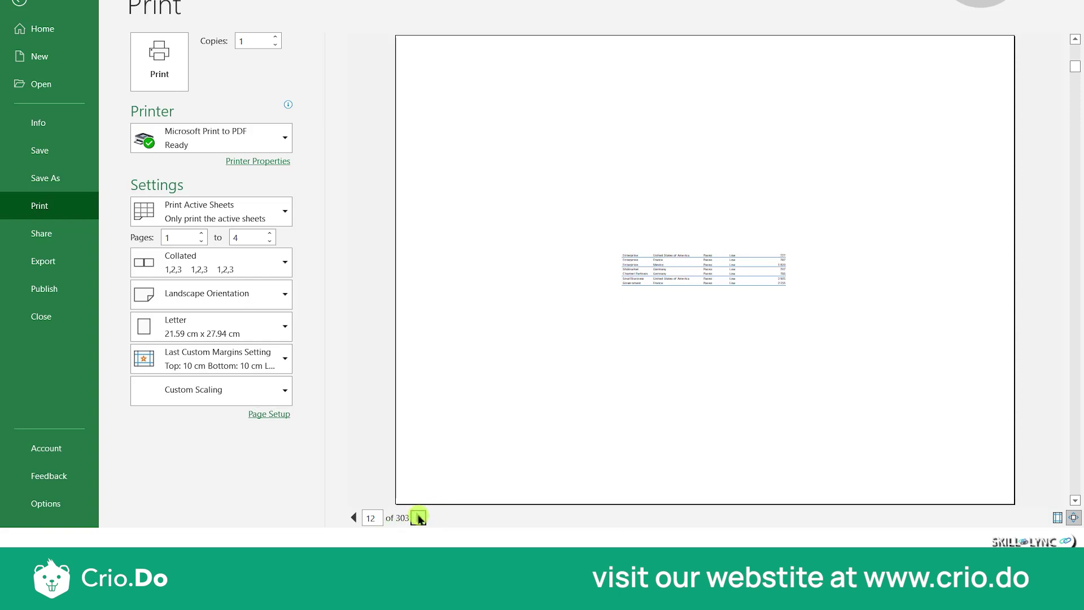
Set the top, bottom, left and right page margins to 2 cm and the footer margin to 1 cm in Page Setup
{"action": "left_click", "coordinate": [268, 414]}
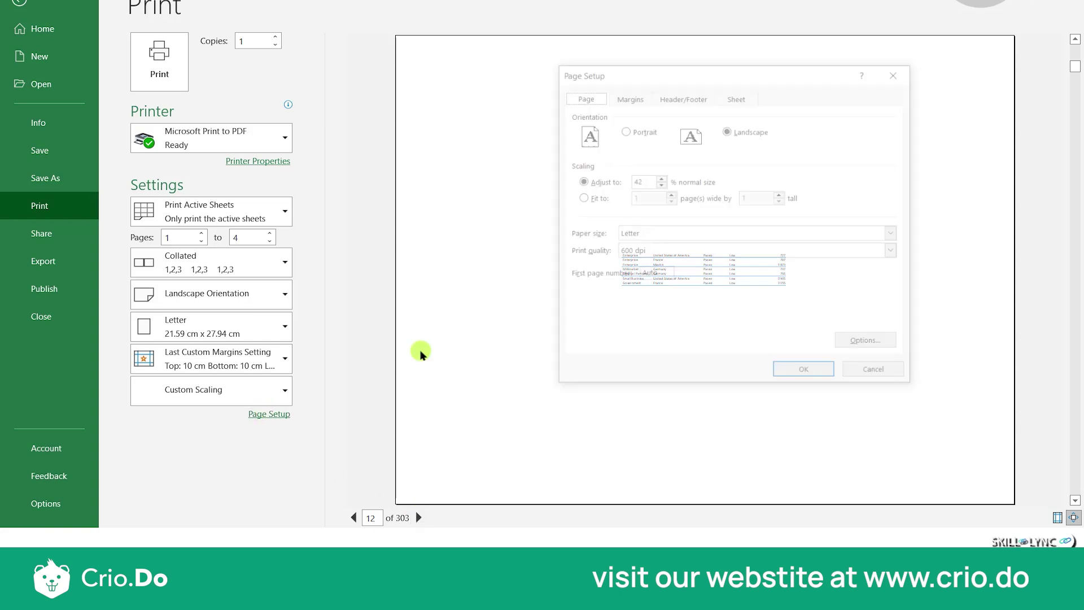
{"action": "left_click", "coordinate": [629, 96]}
{"action": "left_click", "coordinate": [721, 127]}
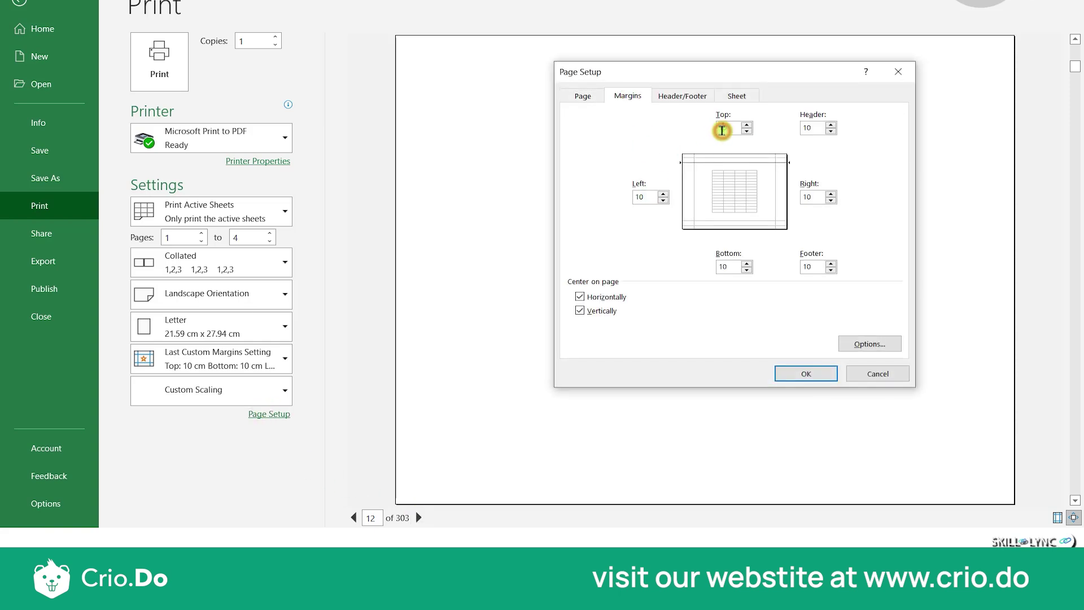
{"action": "left_click_drag", "start_coordinate": [733, 127], "coordinate": [703, 128]}
{"action": "key", "text": "Tab"}
{"action": "type", "text": "2"}
{"action": "key", "text": "Tab"}
{"action": "type", "text": "2"}
{"action": "key", "text": "Tab"}
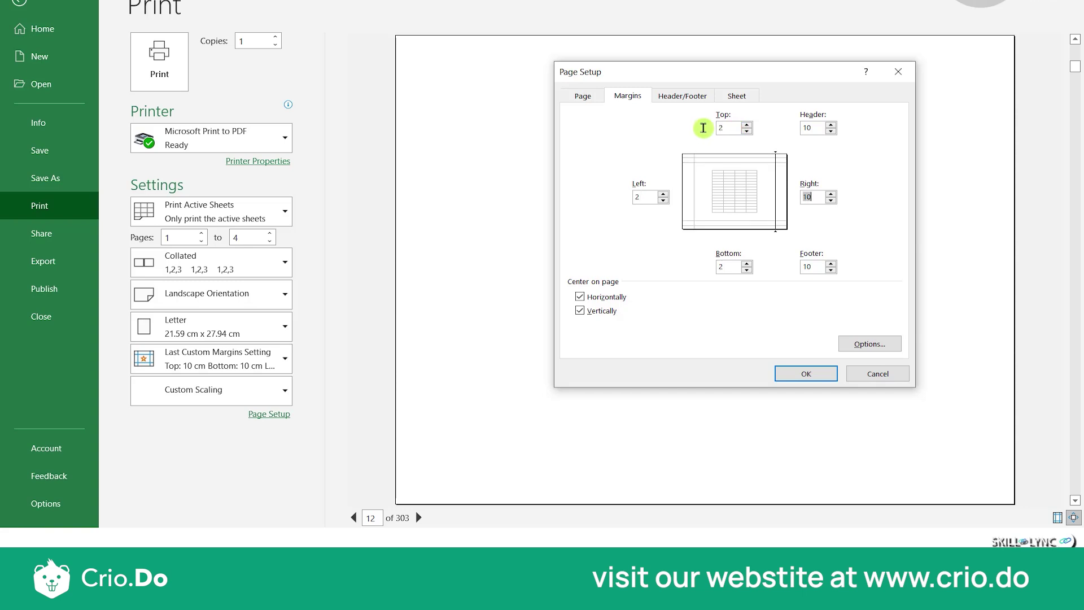
{"action": "left_click", "coordinate": [814, 128]}
{"action": "key", "text": "Tab"}
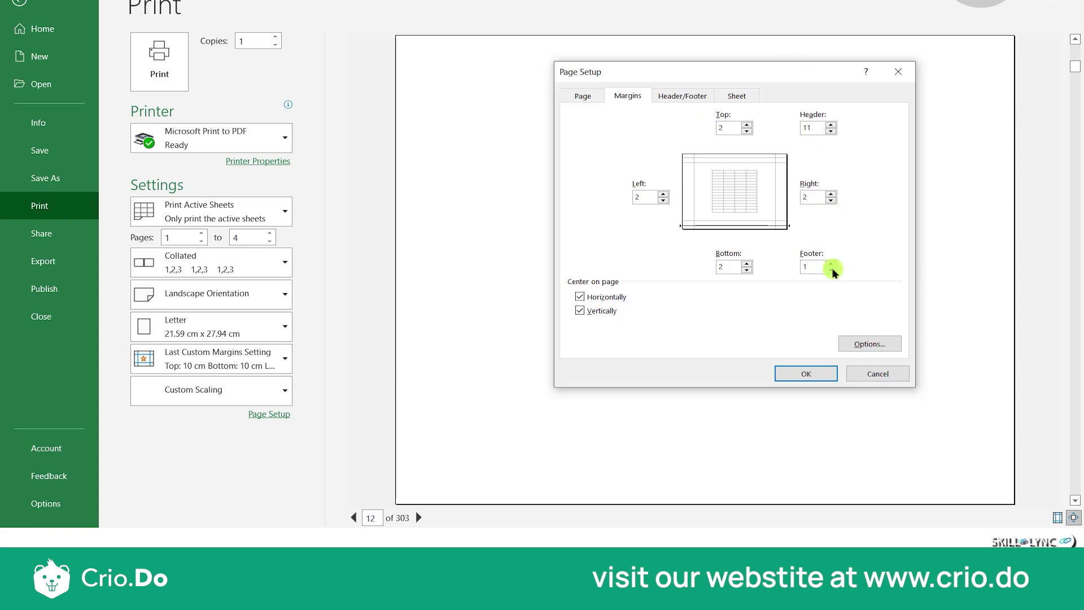
Check which guide line each margin value controls in the layout preview, and set the header margin to 1 cm
{"action": "left_click", "coordinate": [811, 267]}
{"action": "left_click", "coordinate": [731, 263]}
{"action": "left_click", "coordinate": [643, 197]}
{"action": "left_click", "coordinate": [816, 196]}
{"action": "left_click", "coordinate": [728, 127]}
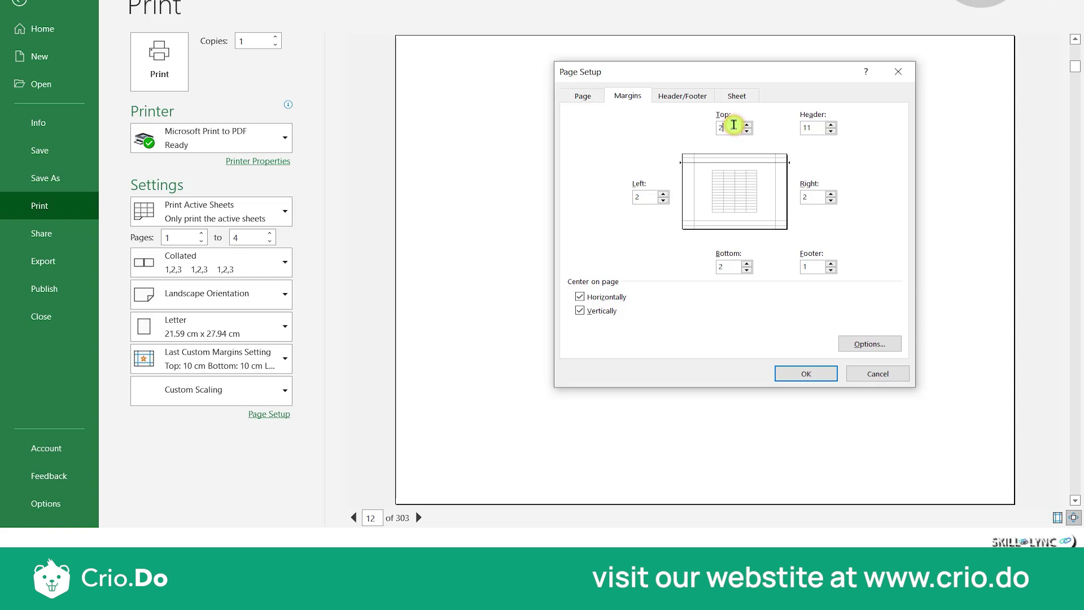
{"action": "left_click", "coordinate": [811, 126]}
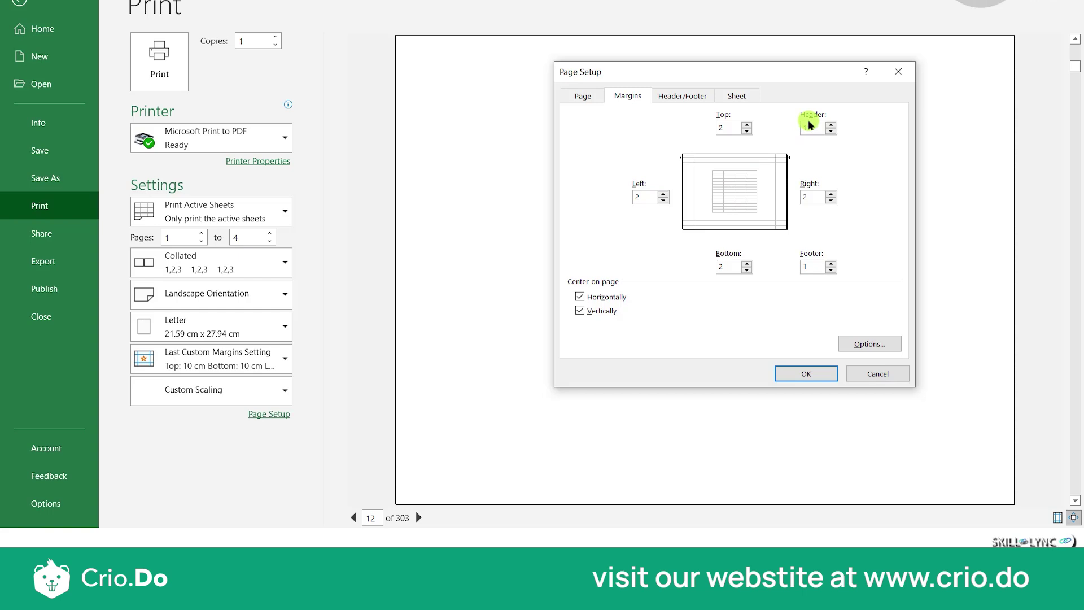
{"action": "type", "text": "1"}
Turn horizontal and vertical page centering off and back on to compare their effect in the layout preview
{"action": "left_click", "coordinate": [603, 297]}
{"action": "left_click", "coordinate": [602, 310]}
{"action": "left_click", "coordinate": [606, 297]}
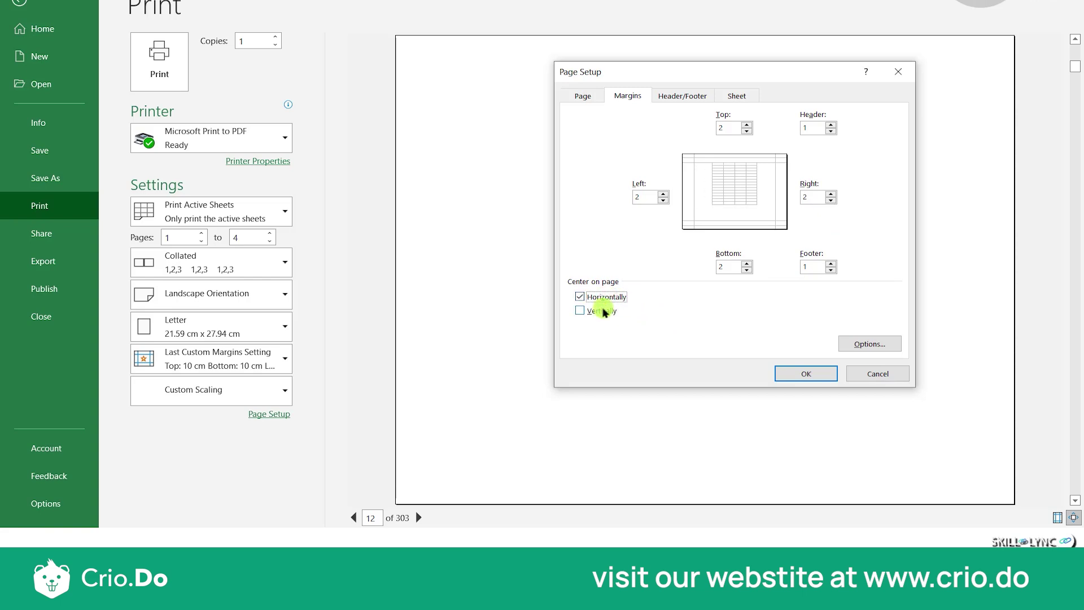
{"action": "left_click", "coordinate": [602, 311]}
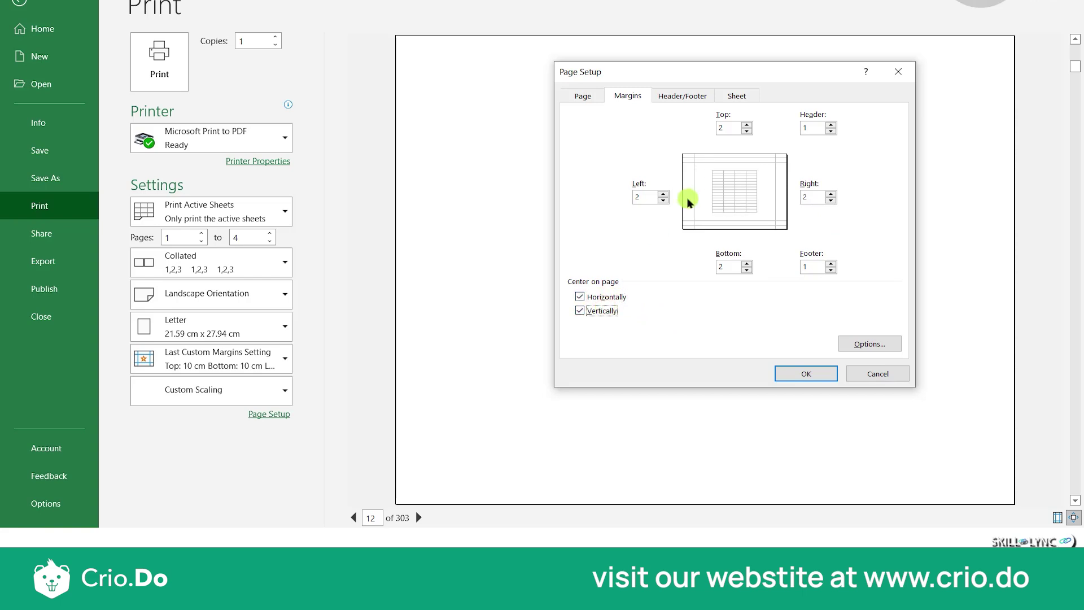
Examine the PDF printer's orientation, advanced paper size and copy count options, and leave them without making changes
{"action": "left_click", "coordinate": [868, 344]}
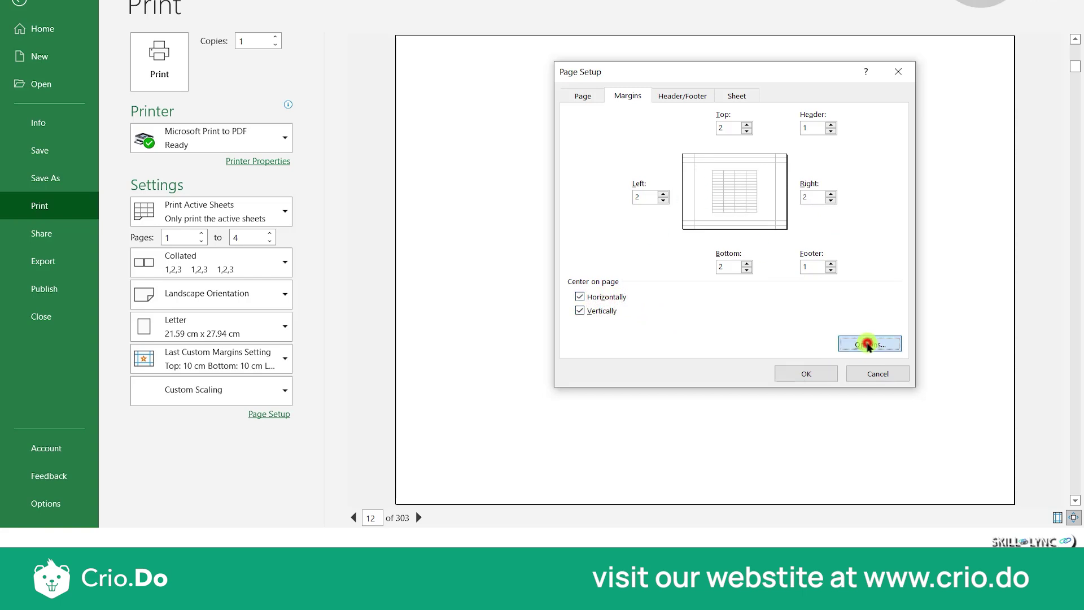
{"action": "left_click", "coordinate": [140, 41]}
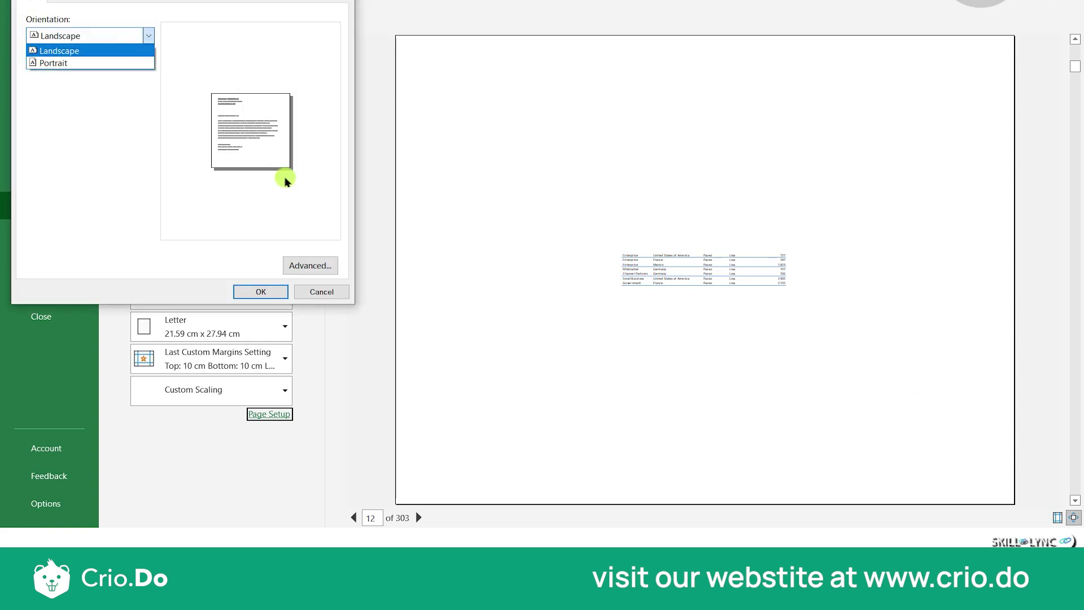
{"action": "left_click", "coordinate": [293, 266]}
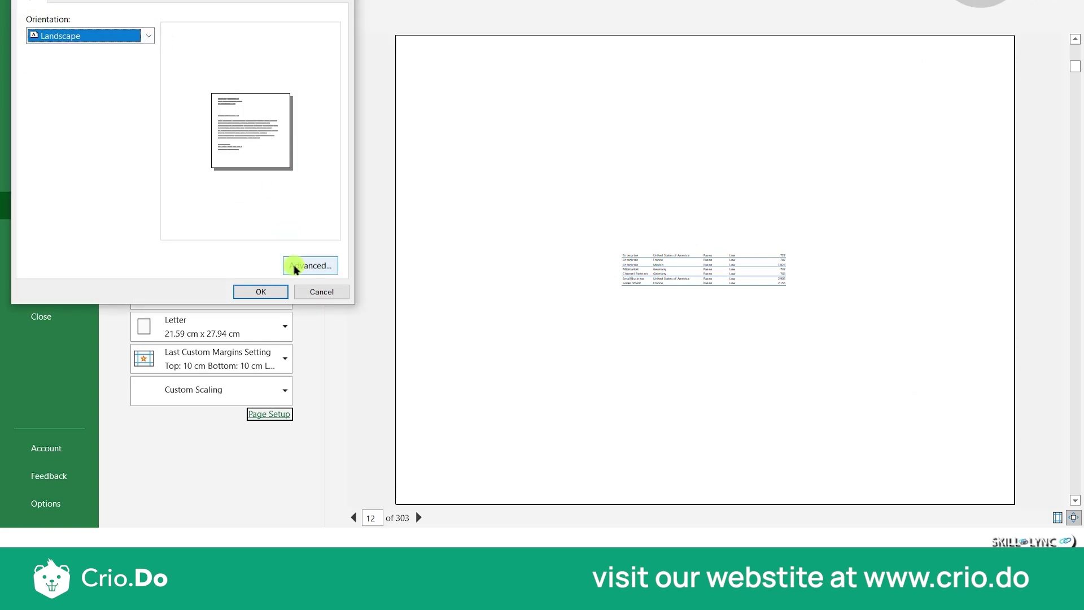
{"action": "left_click", "coordinate": [294, 268]}
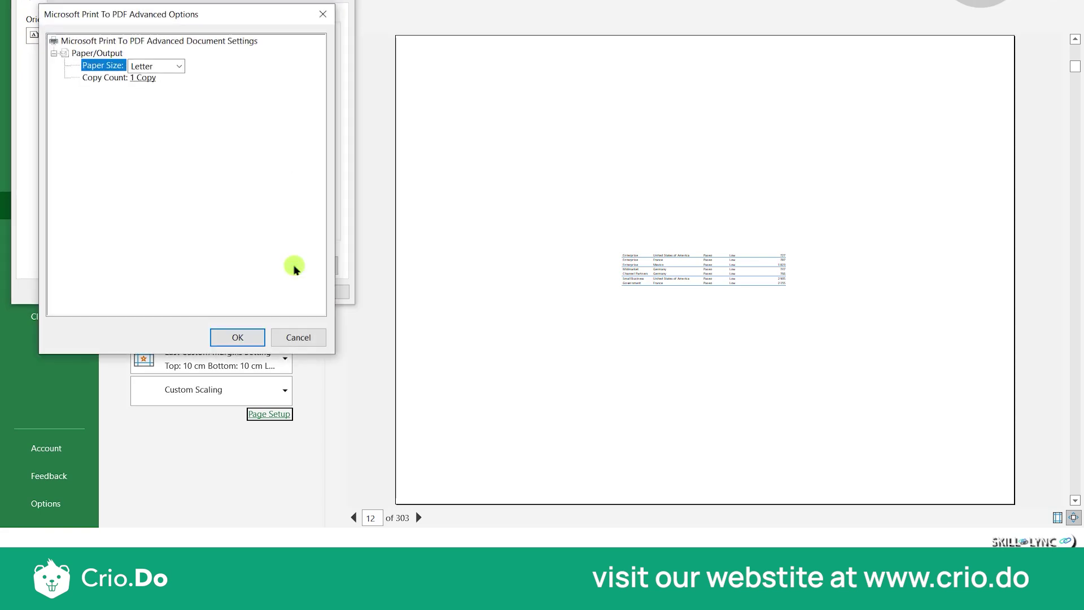
{"action": "left_click", "coordinate": [178, 66]}
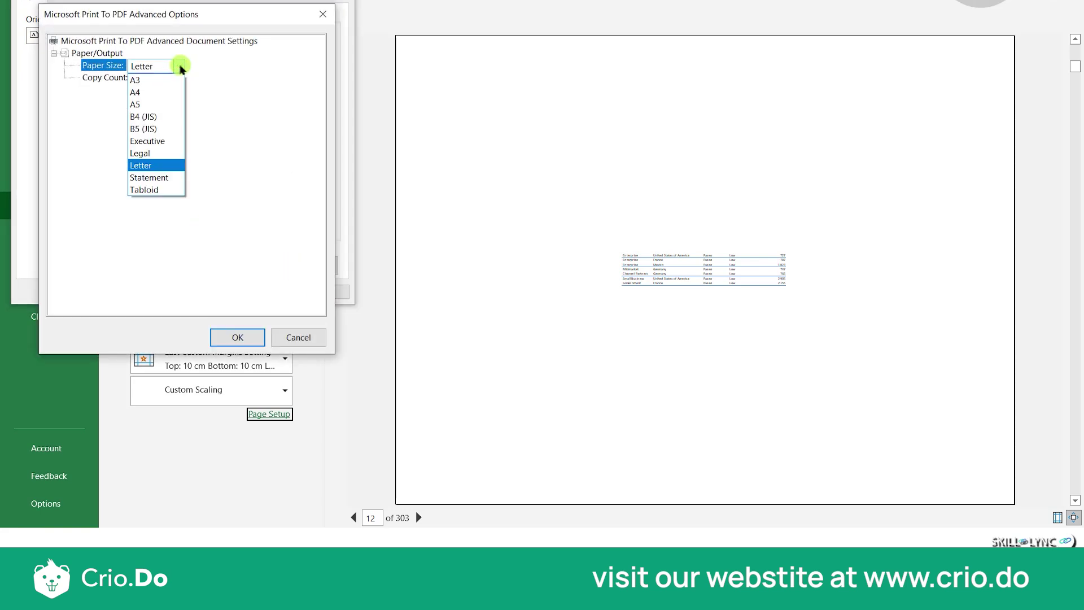
{"action": "left_click", "coordinate": [223, 177]}
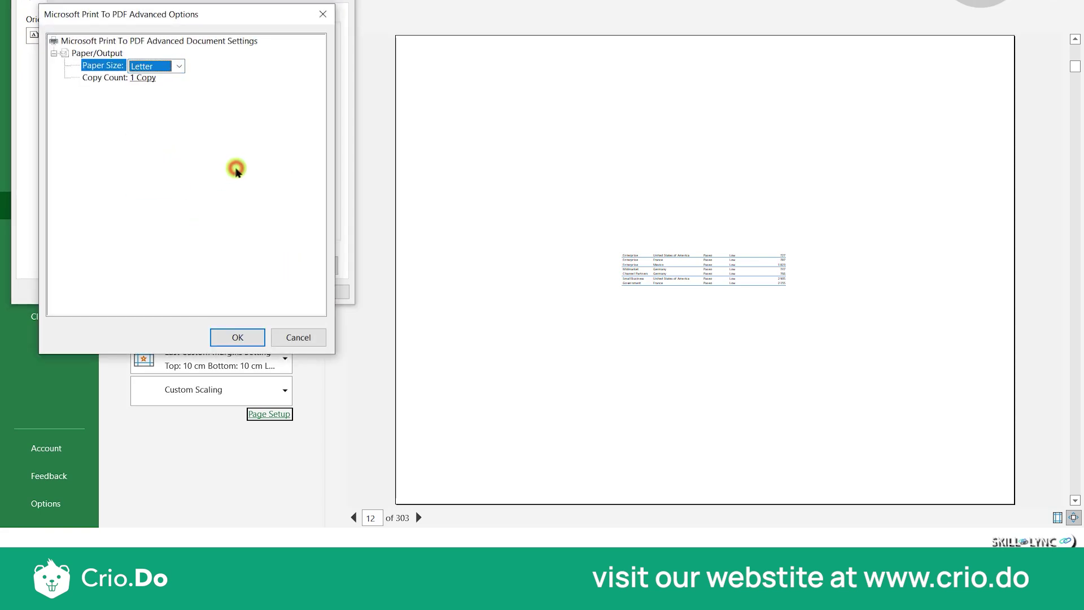
{"action": "left_click", "coordinate": [145, 79]}
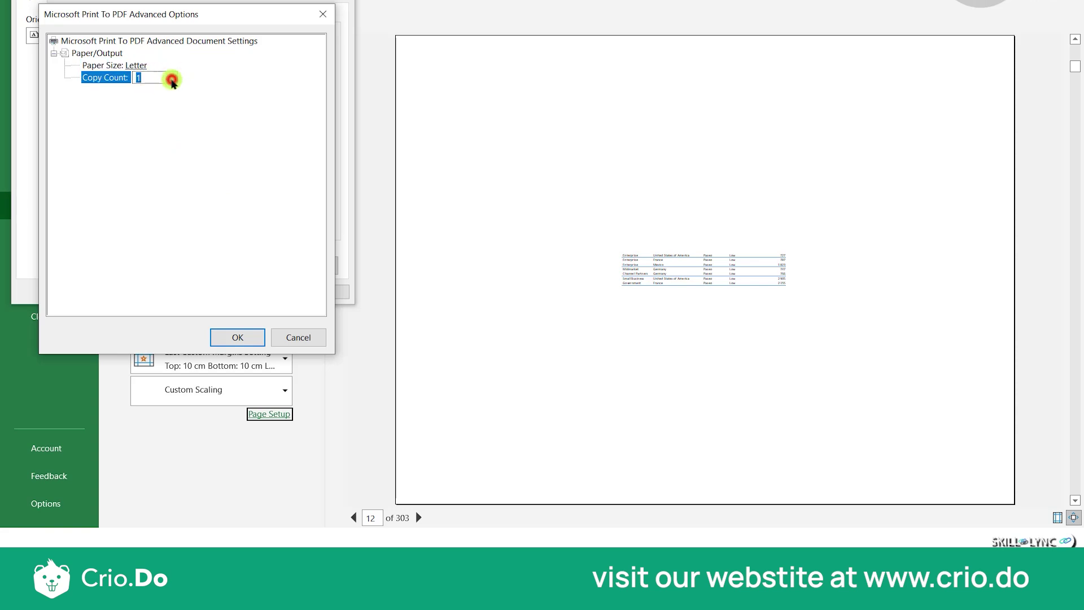
{"action": "double_click", "coordinate": [141, 74]}
{"action": "left_click", "coordinate": [141, 76]}
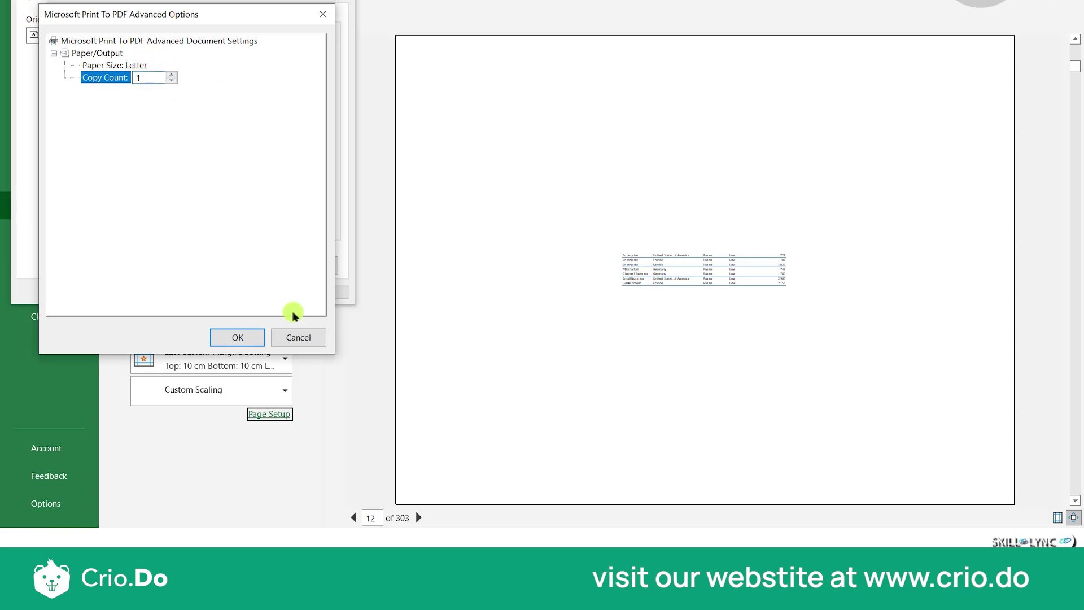
{"action": "left_click", "coordinate": [303, 335]}
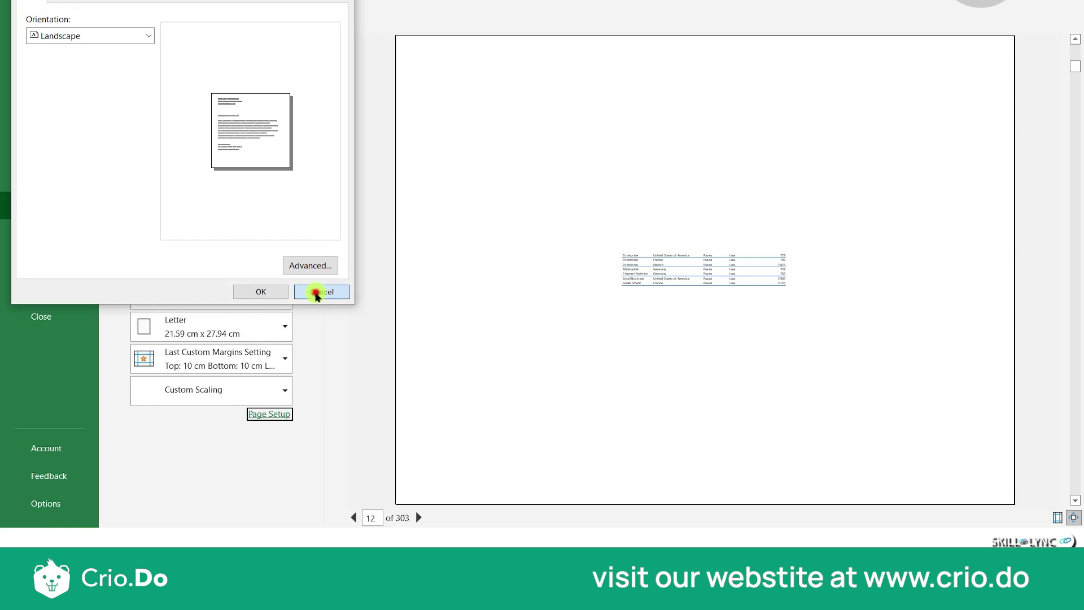
{"action": "left_click", "coordinate": [320, 291]}
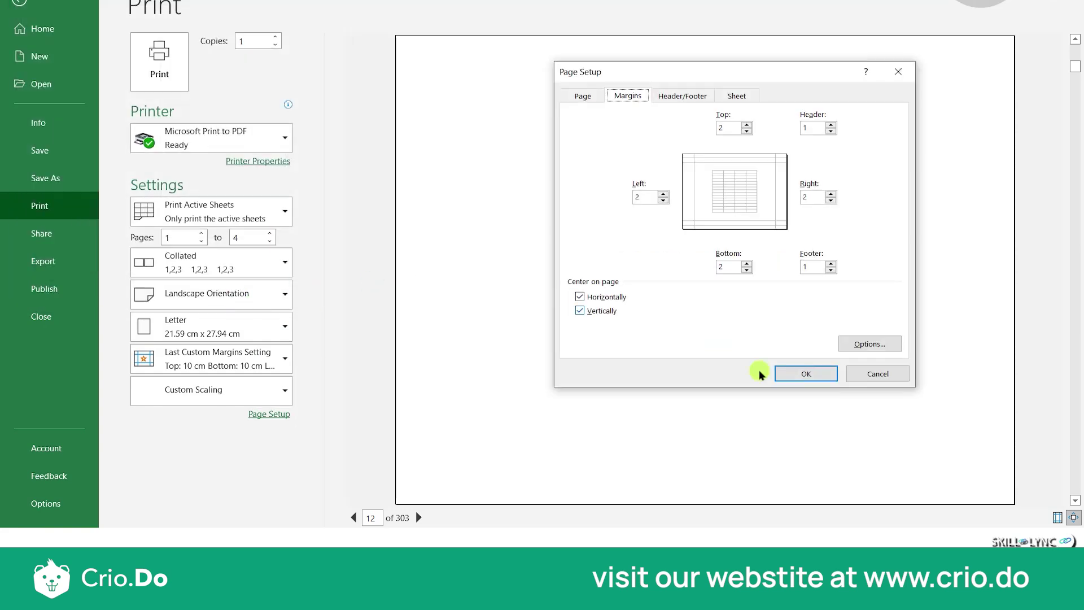
Apply the page setup and set the number of copies to 5
{"action": "left_click", "coordinate": [824, 376]}
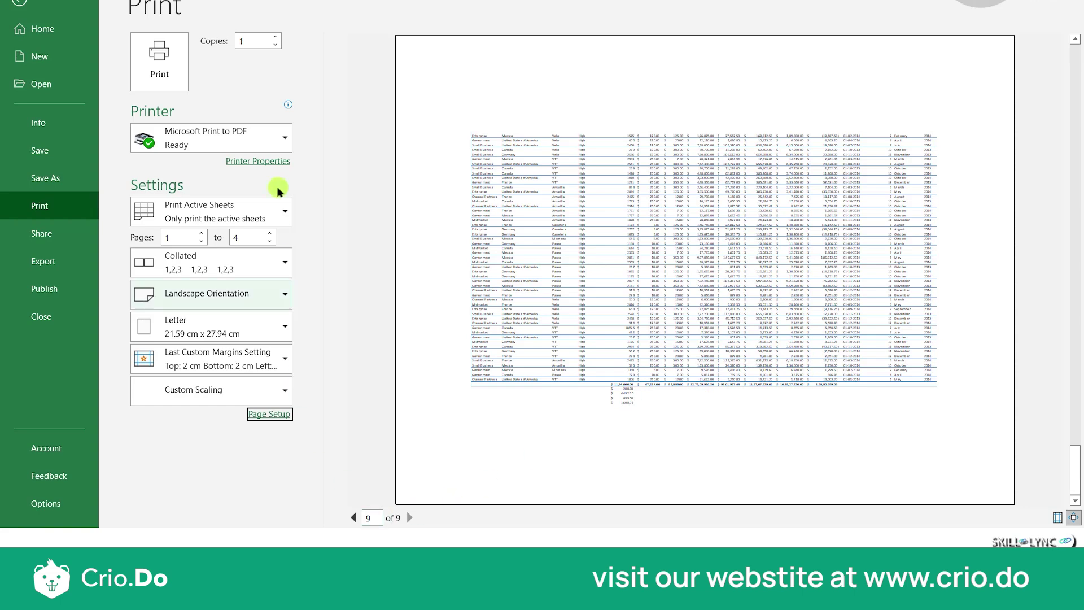
{"action": "left_click", "coordinate": [275, 44]}
{"action": "left_click", "coordinate": [275, 33]}
{"action": "left_click", "coordinate": [275, 32]}
{"action": "left_click", "coordinate": [275, 36]}
{"action": "left_click", "coordinate": [275, 36]}
{"action": "left_click", "coordinate": [276, 36]}
{"action": "left_click", "coordinate": [276, 36]}
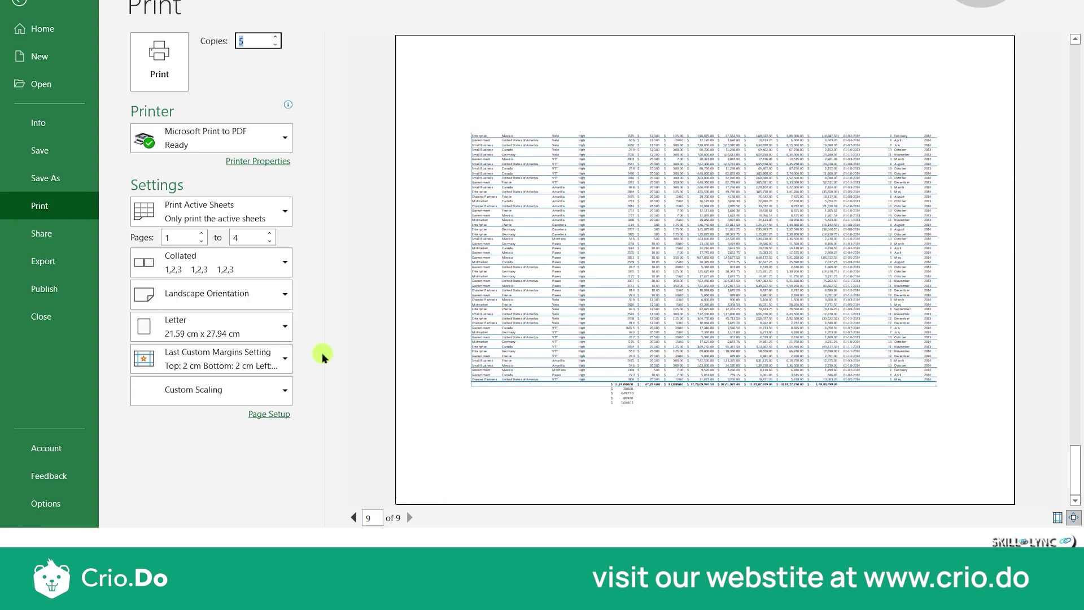
Compare the Normal and Wide margin presets in the print preview, and apply the Narrow margins
{"action": "left_click", "coordinate": [260, 366]}
{"action": "left_click", "coordinate": [260, 366]}
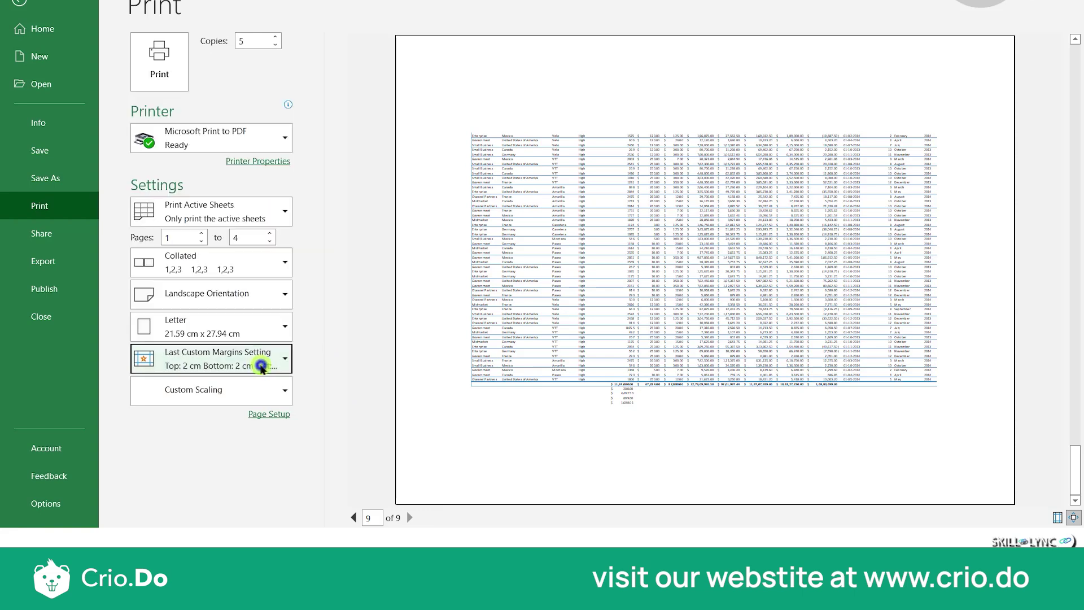
{"action": "left_click", "coordinate": [257, 356]}
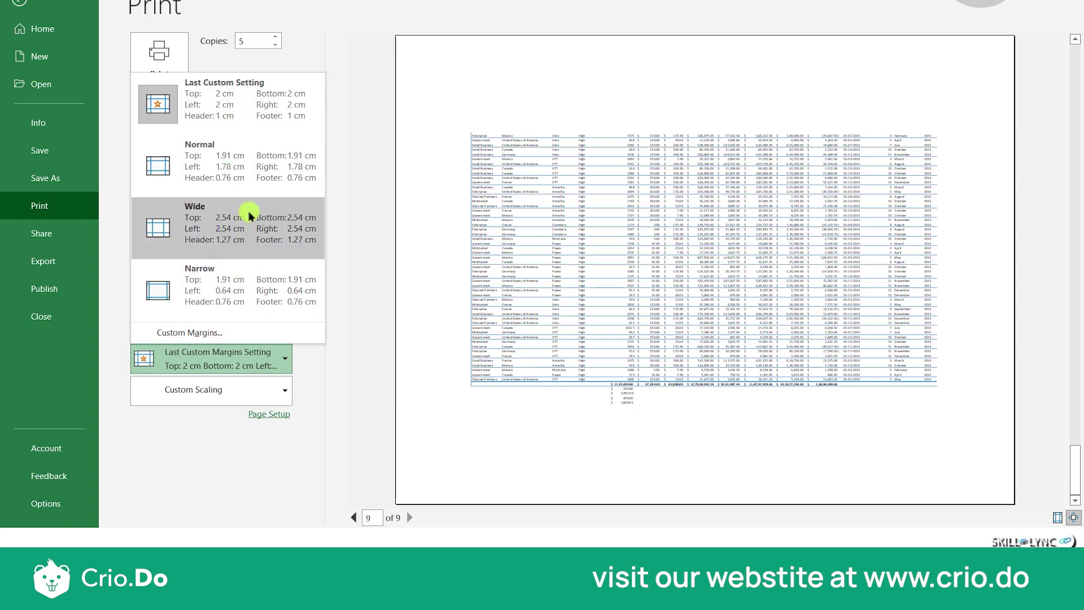
{"action": "left_click", "coordinate": [253, 183]}
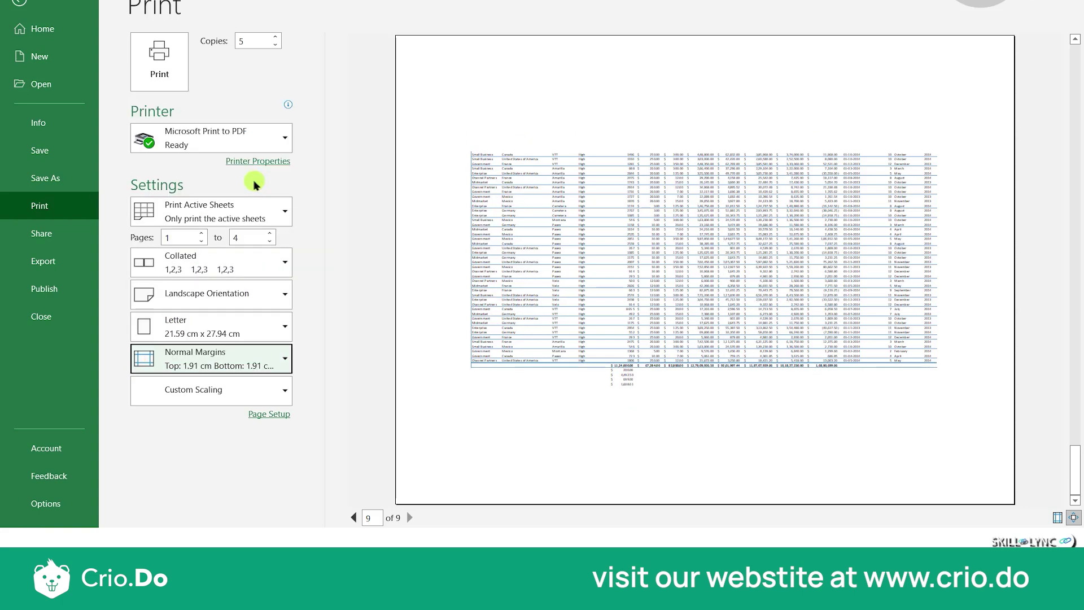
{"action": "left_click", "coordinate": [236, 368]}
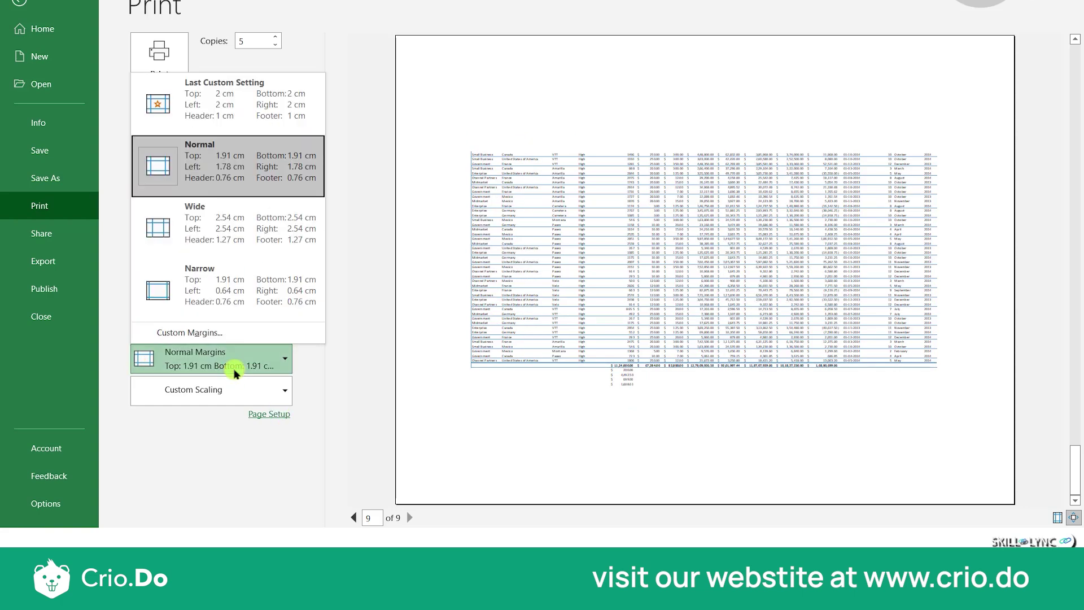
{"action": "left_click", "coordinate": [255, 236]}
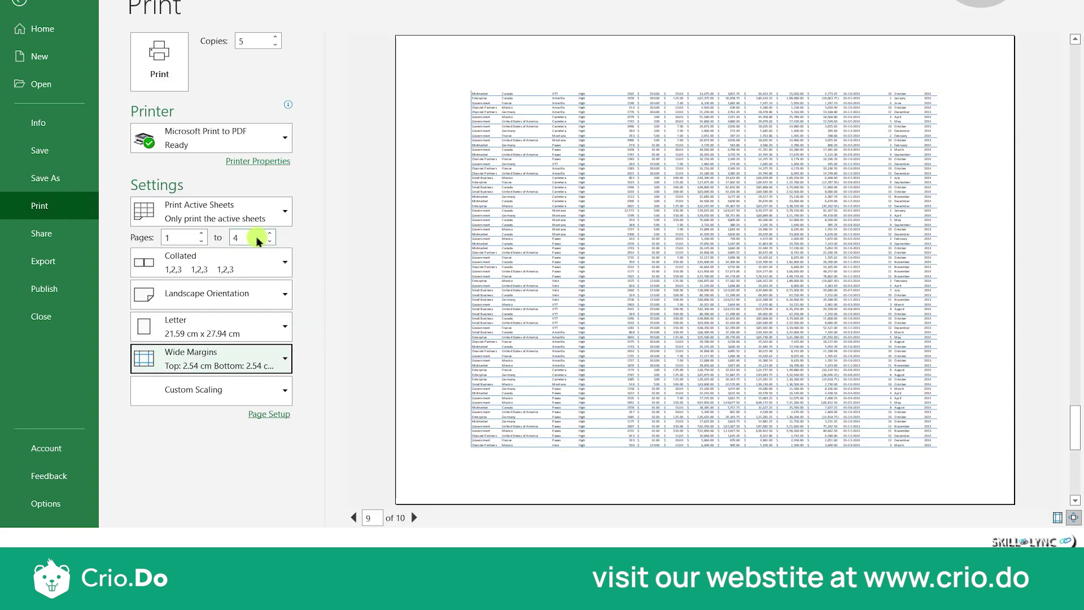
{"action": "left_click", "coordinate": [223, 356]}
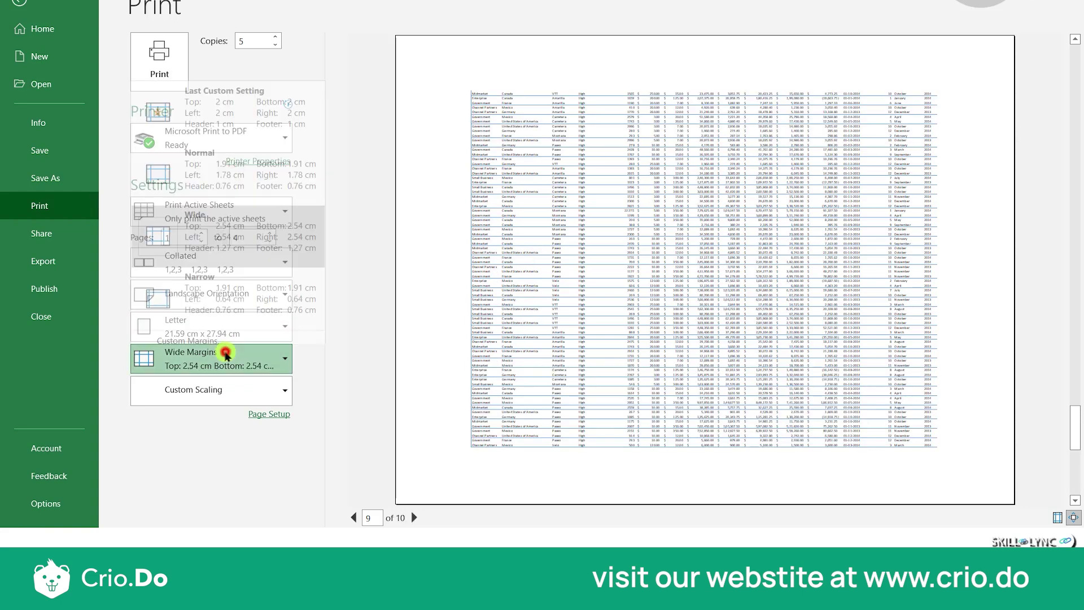
{"action": "left_click", "coordinate": [243, 268]}
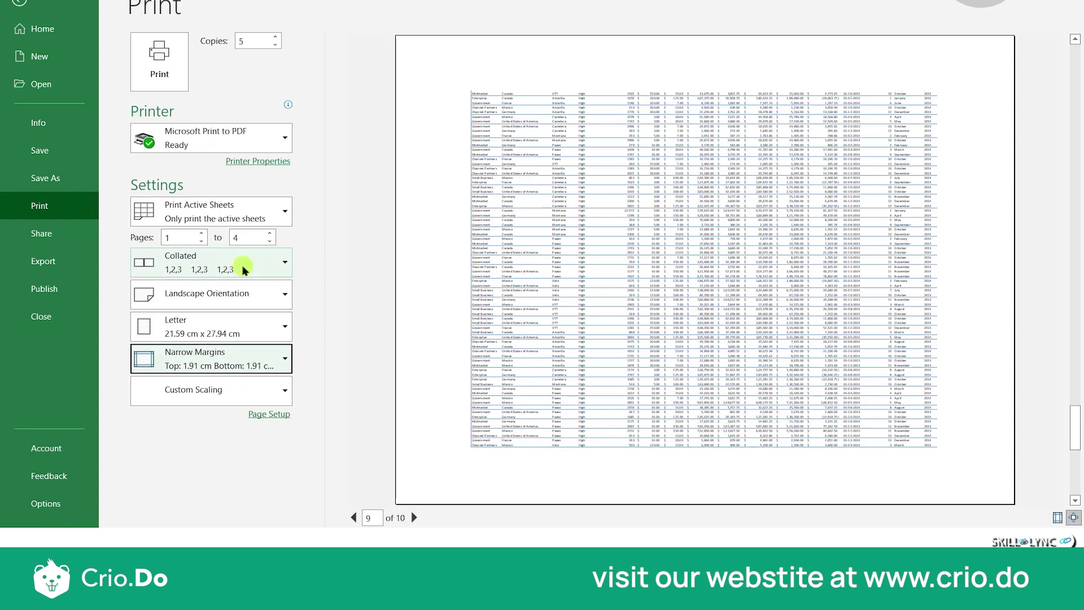
Review the custom margin values and the orientation, scaling and paper options in Page Setup, and close it
{"action": "left_click", "coordinate": [213, 355]}
{"action": "left_click", "coordinate": [213, 335]}
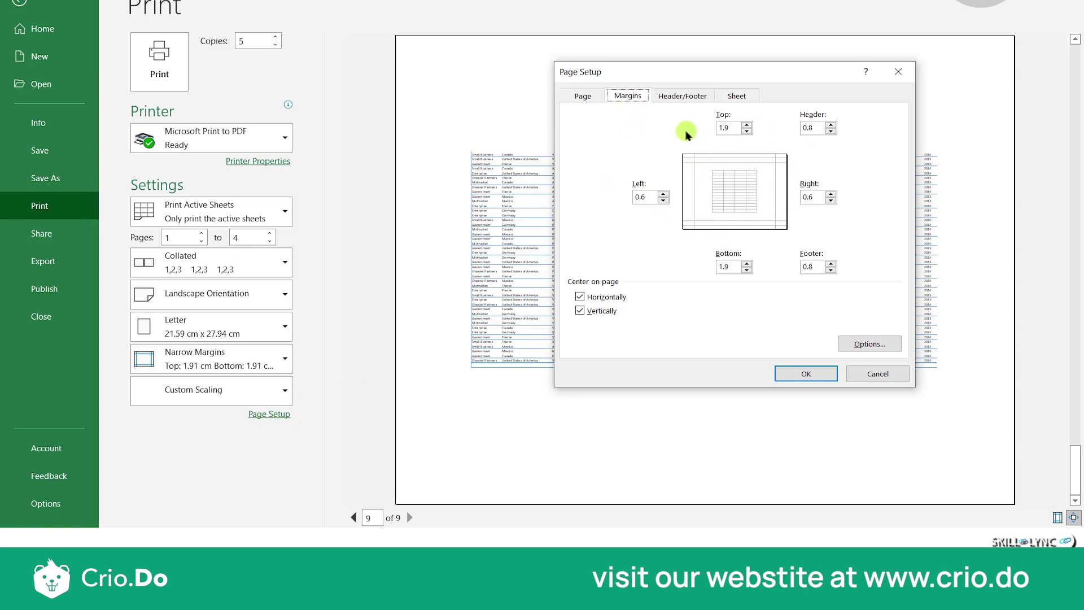
{"action": "left_click", "coordinate": [583, 97]}
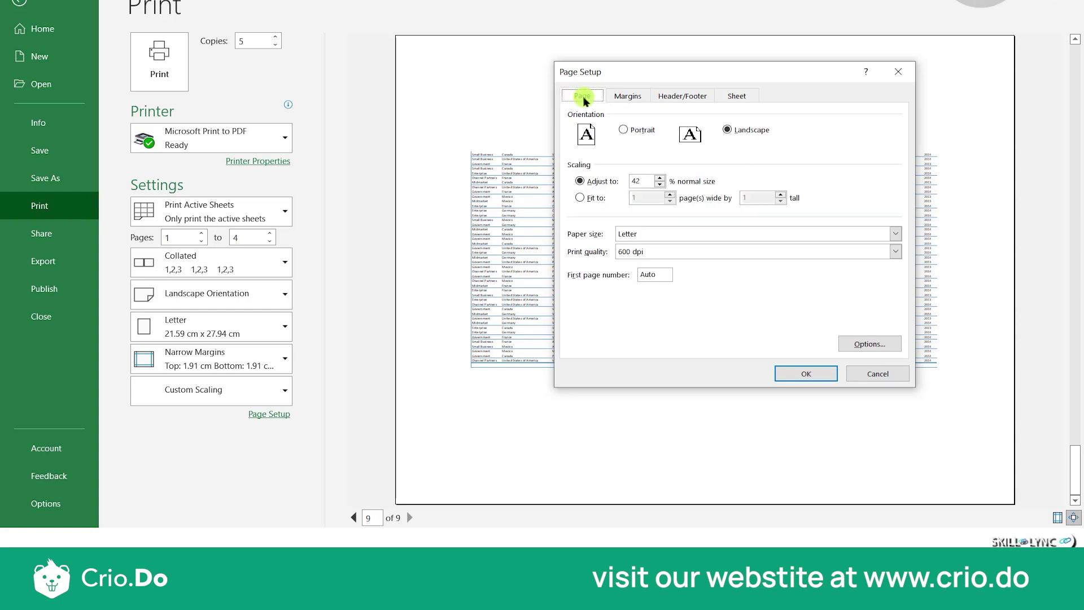
{"action": "left_click", "coordinate": [898, 72]}
Compare No Scaling with Fit Sheet on One Page, and set the scaling to Fit All Columns on One Page
{"action": "left_click", "coordinate": [247, 400]}
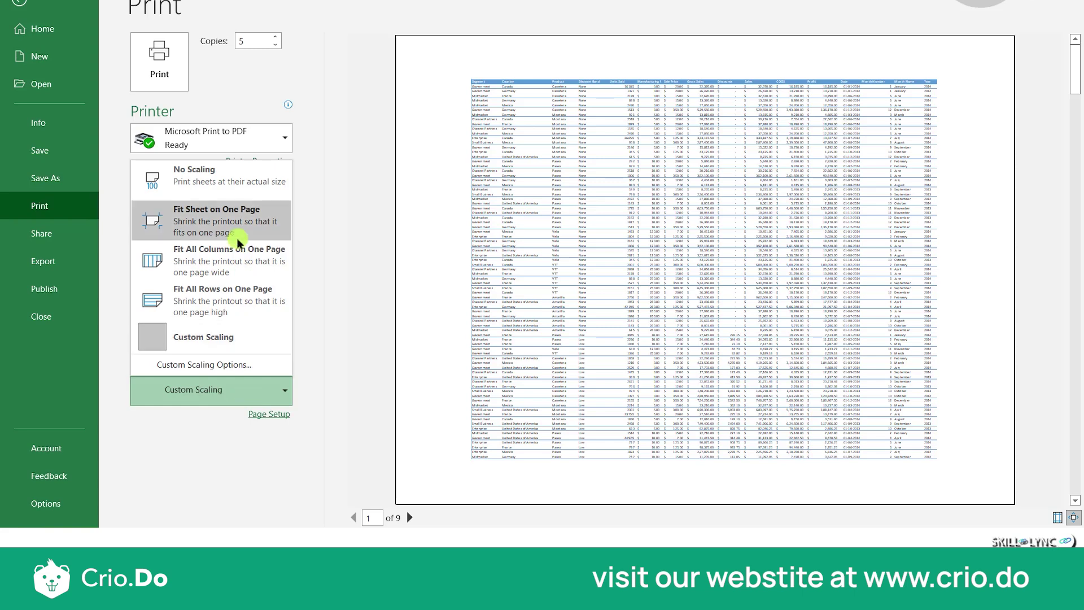
{"action": "left_click", "coordinate": [233, 179]}
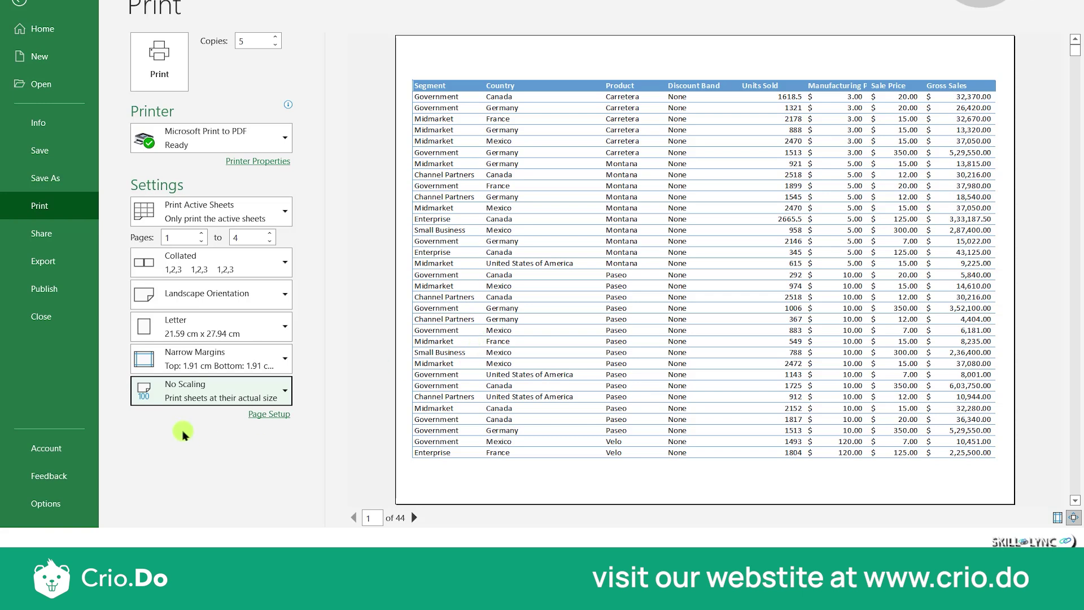
{"action": "left_click", "coordinate": [186, 394]}
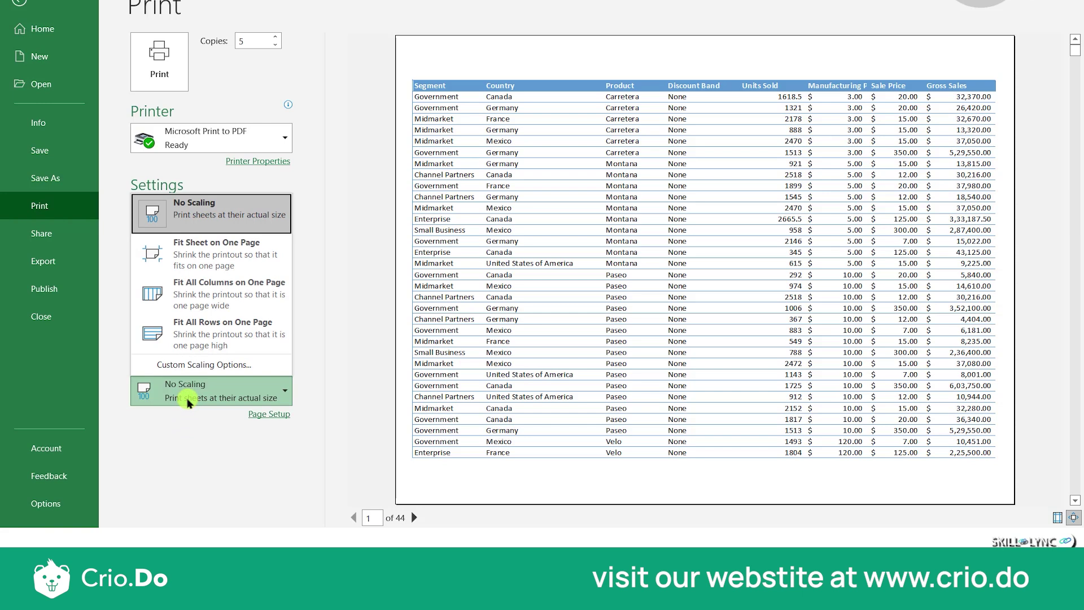
{"action": "left_click", "coordinate": [192, 269]}
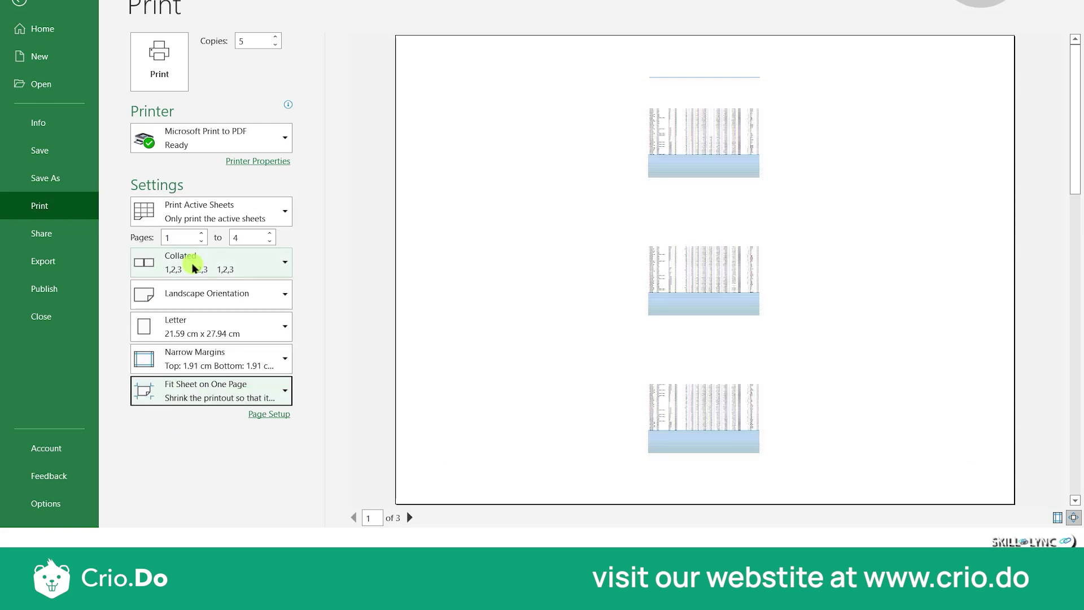
{"action": "left_click", "coordinate": [727, 153]}
{"action": "left_click", "coordinate": [169, 399]}
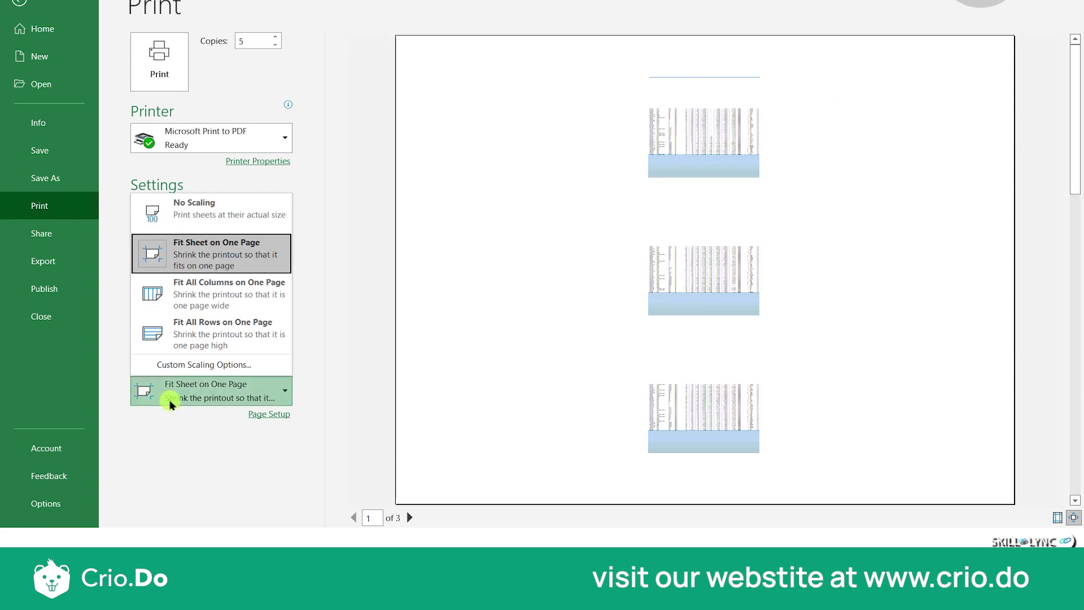
{"action": "left_click", "coordinate": [228, 294]}
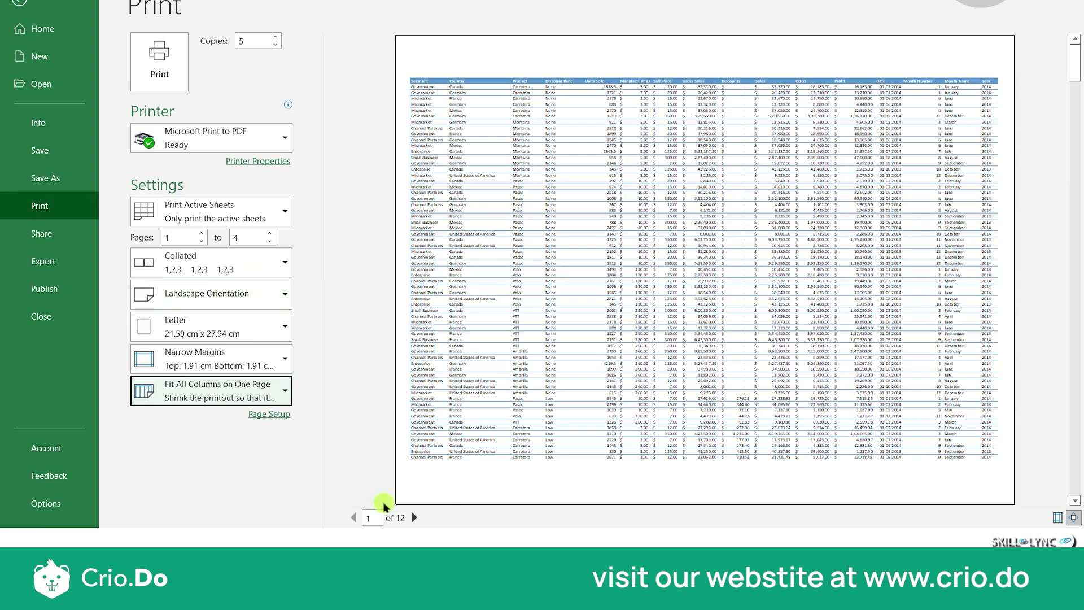
Page through the print preview to the last page and back to check the Fit All Columns on One Page layout
{"action": "left_click", "coordinate": [414, 517]}
{"action": "left_click", "coordinate": [413, 517]}
{"action": "left_click", "coordinate": [414, 518]}
{"action": "left_click", "coordinate": [414, 518]}
{"action": "left_click", "coordinate": [413, 518]}
{"action": "left_click", "coordinate": [414, 518]}
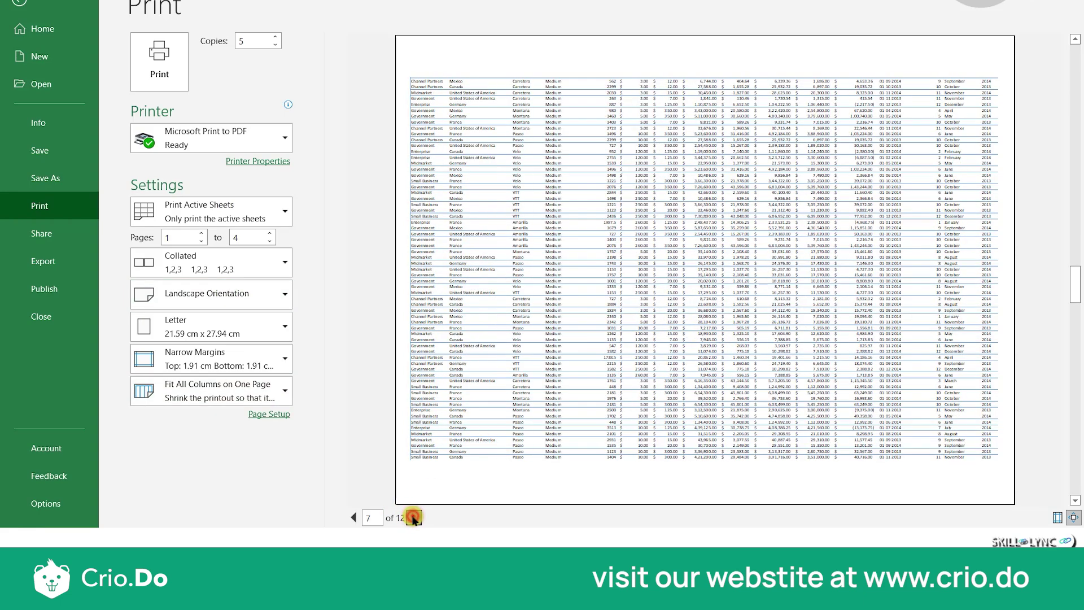
{"action": "left_click", "coordinate": [414, 518]}
{"action": "left_click", "coordinate": [414, 518]}
{"action": "left_click", "coordinate": [414, 517]}
{"action": "left_click", "coordinate": [414, 517]}
{"action": "left_click", "coordinate": [413, 518]}
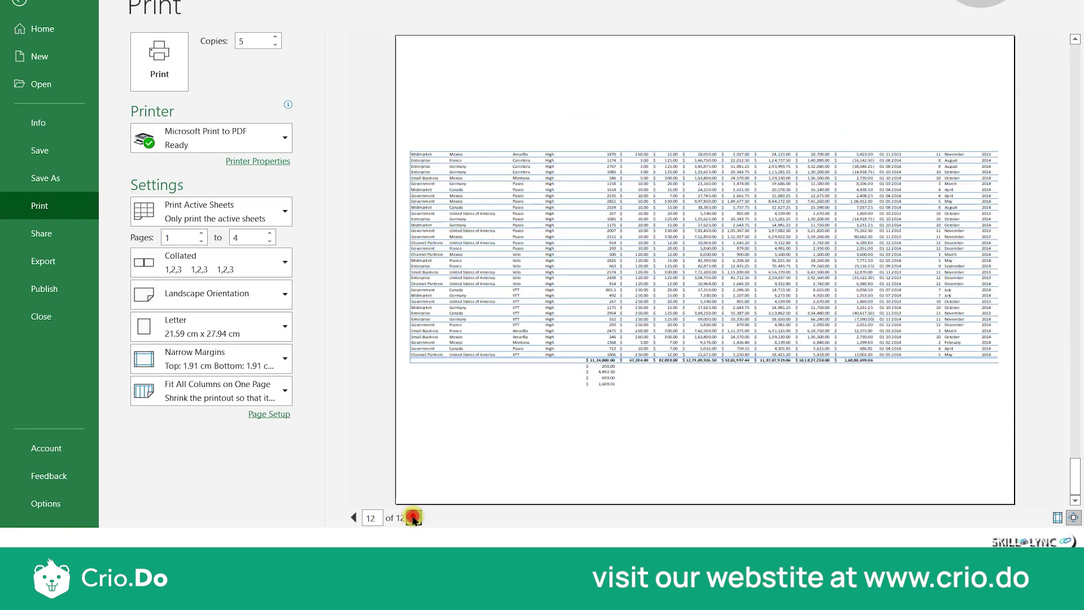
{"action": "left_click", "coordinate": [355, 518]}
{"action": "left_click", "coordinate": [356, 518]}
{"action": "left_click", "coordinate": [356, 518]}
{"action": "left_click", "coordinate": [356, 518]}
{"action": "left_click", "coordinate": [356, 517]}
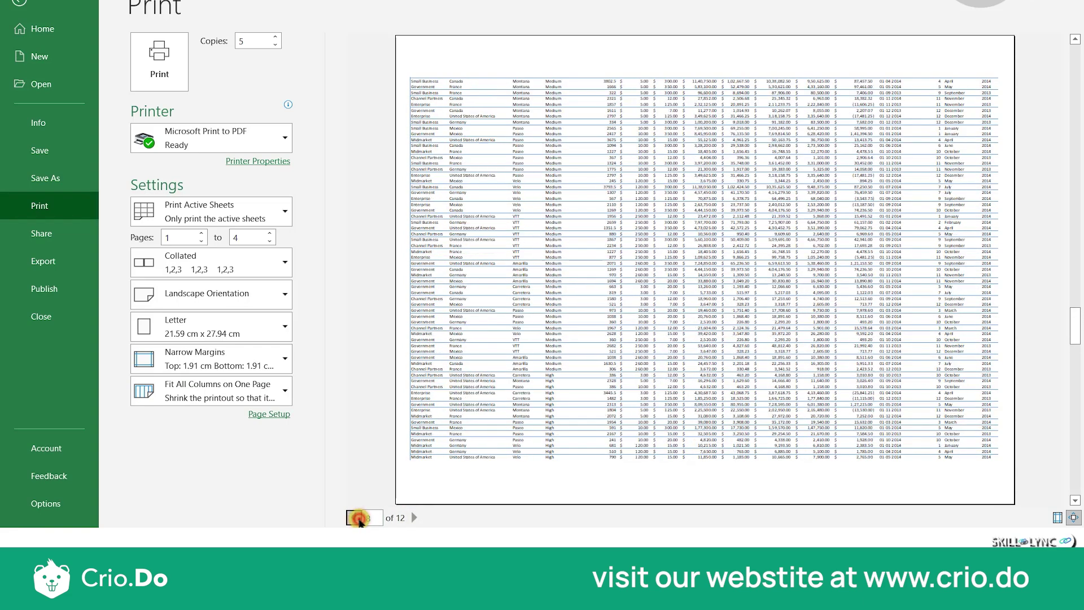
{"action": "left_click", "coordinate": [356, 518]}
{"action": "left_click", "coordinate": [356, 518]}
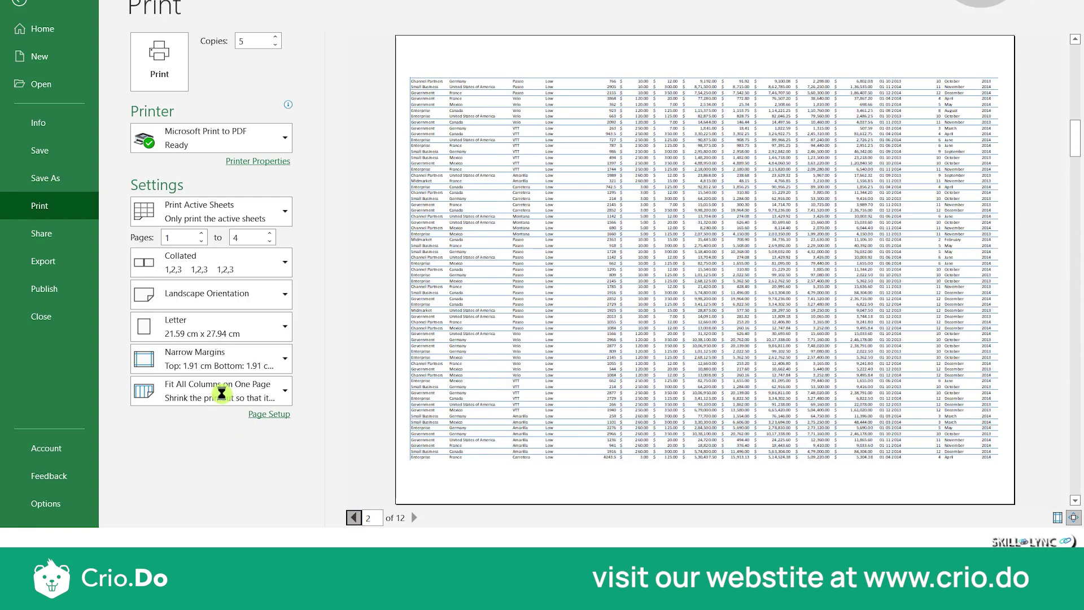
Try Fit All Rows on One Page, and set a custom scaling of 50% of normal size
{"action": "left_click", "coordinate": [222, 394]}
{"action": "left_click", "coordinate": [226, 333]}
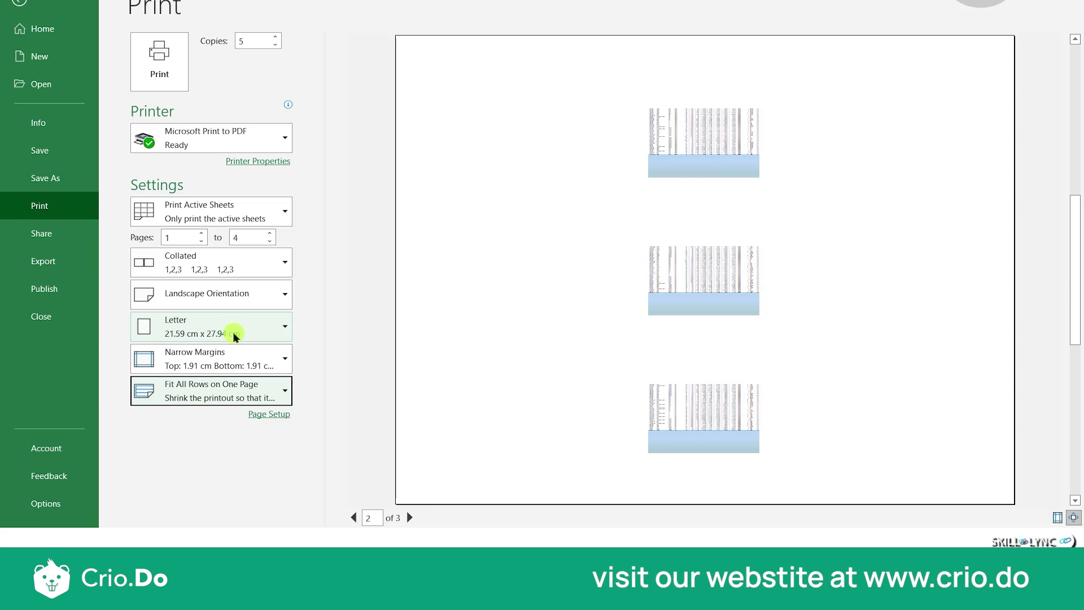
{"action": "left_click", "coordinate": [225, 390]}
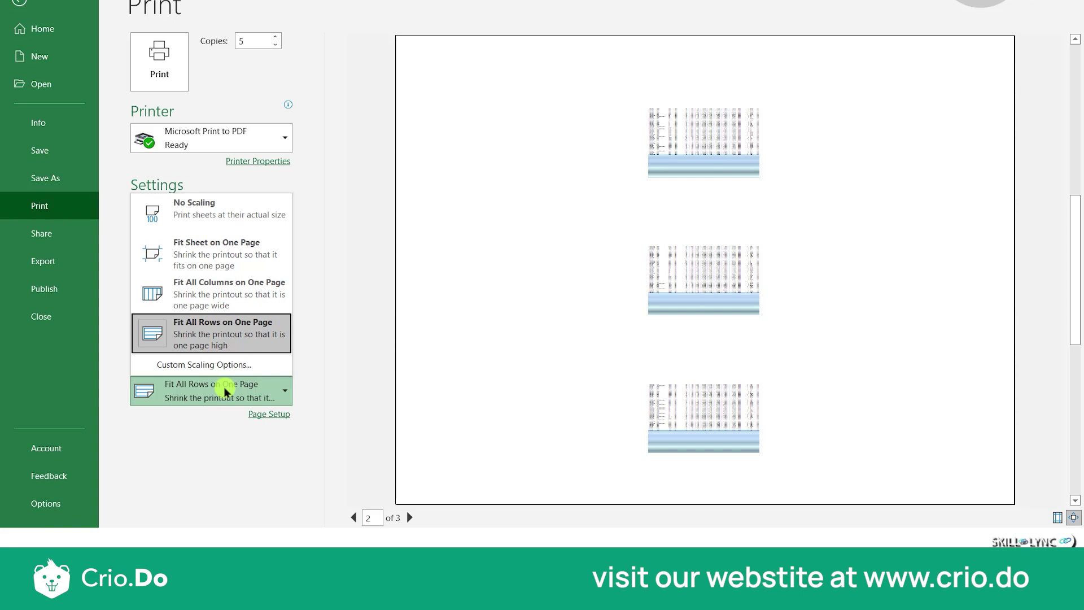
{"action": "left_click", "coordinate": [232, 366]}
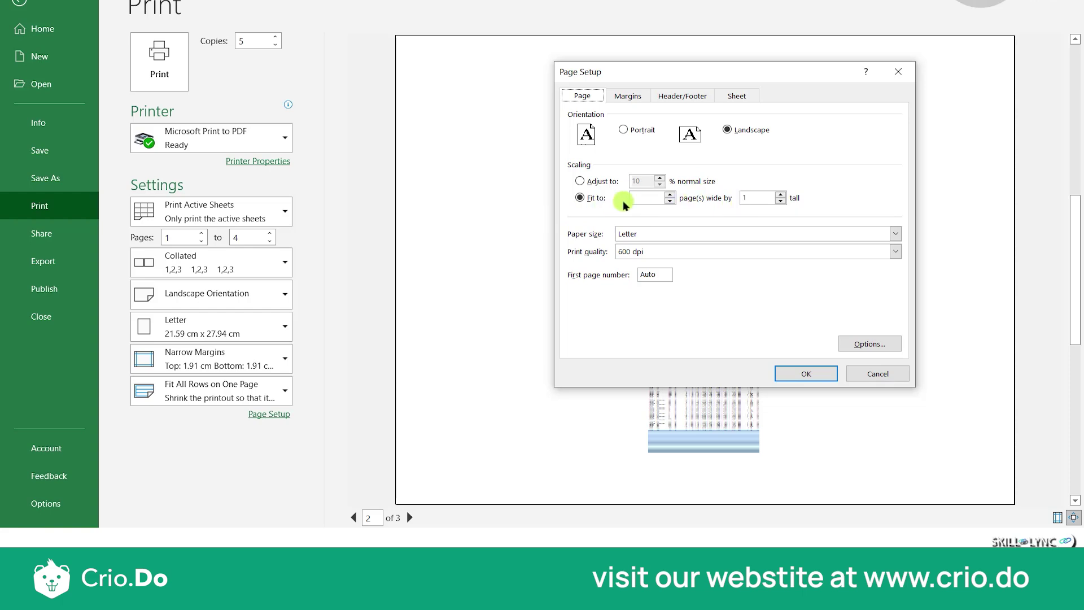
{"action": "left_click", "coordinate": [581, 180]}
{"action": "left_click", "coordinate": [639, 179]}
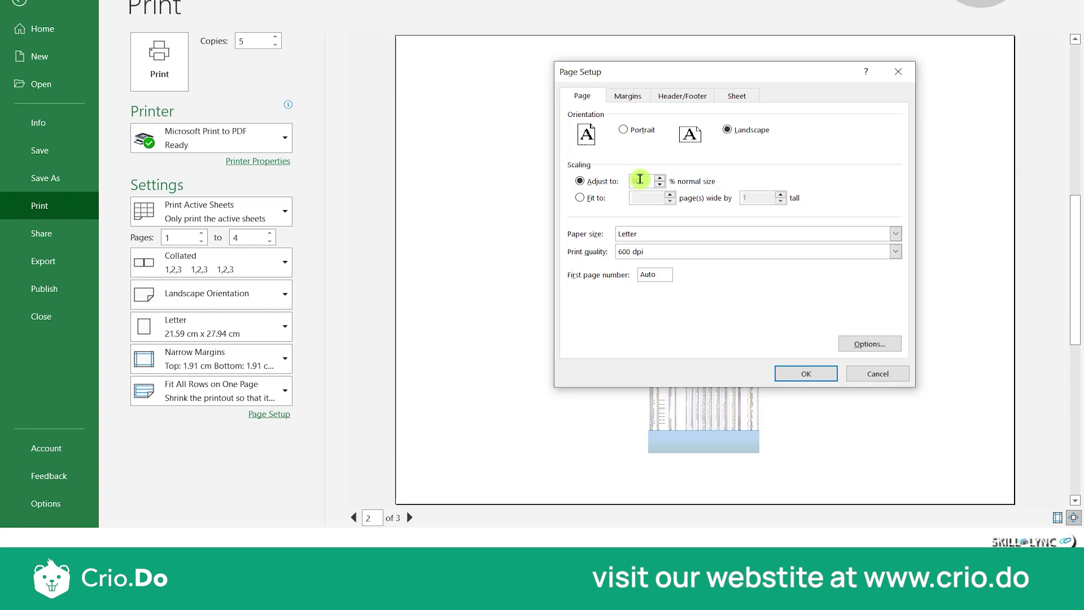
{"action": "left_click", "coordinate": [798, 373]}
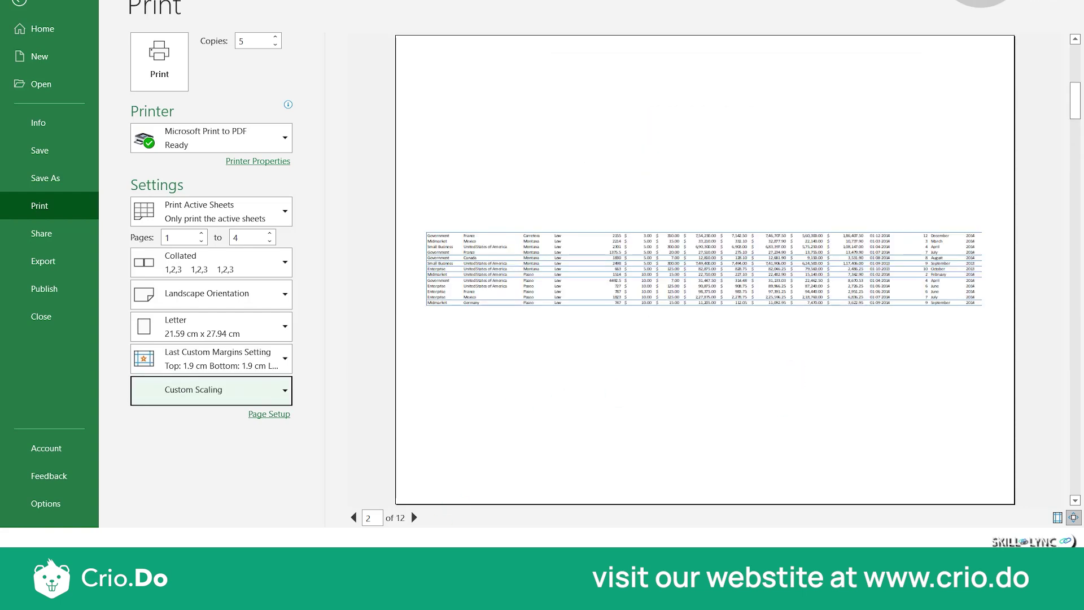
Browse the preview pages at the custom scaling, return to page 1 and check page 2
{"action": "left_click", "coordinate": [414, 518]}
{"action": "left_click", "coordinate": [414, 518]}
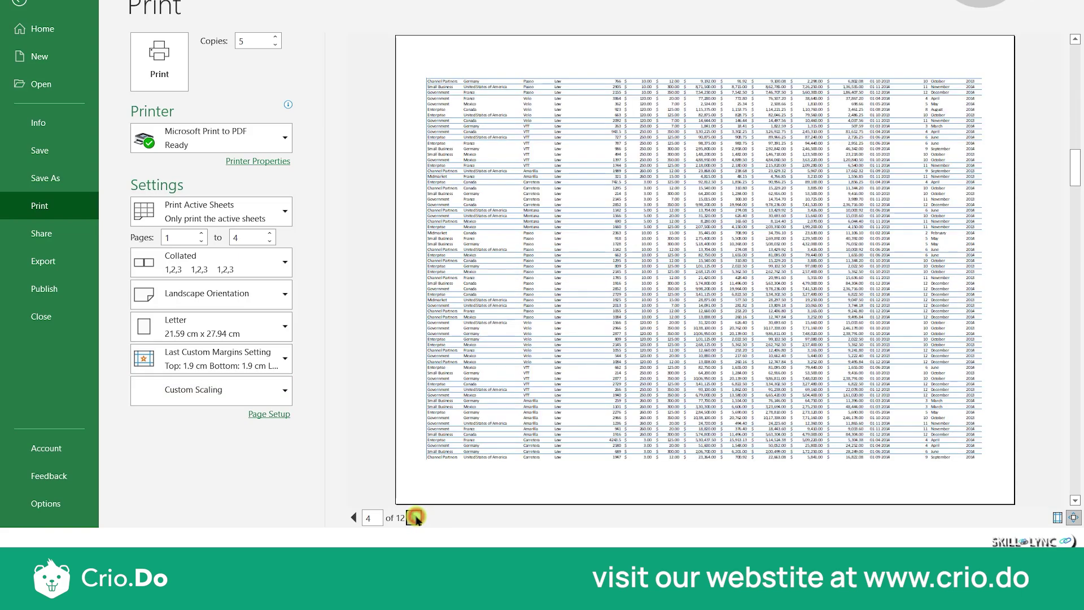
{"action": "left_click", "coordinate": [414, 518]}
{"action": "left_click", "coordinate": [414, 517]}
{"action": "left_click", "coordinate": [355, 517]}
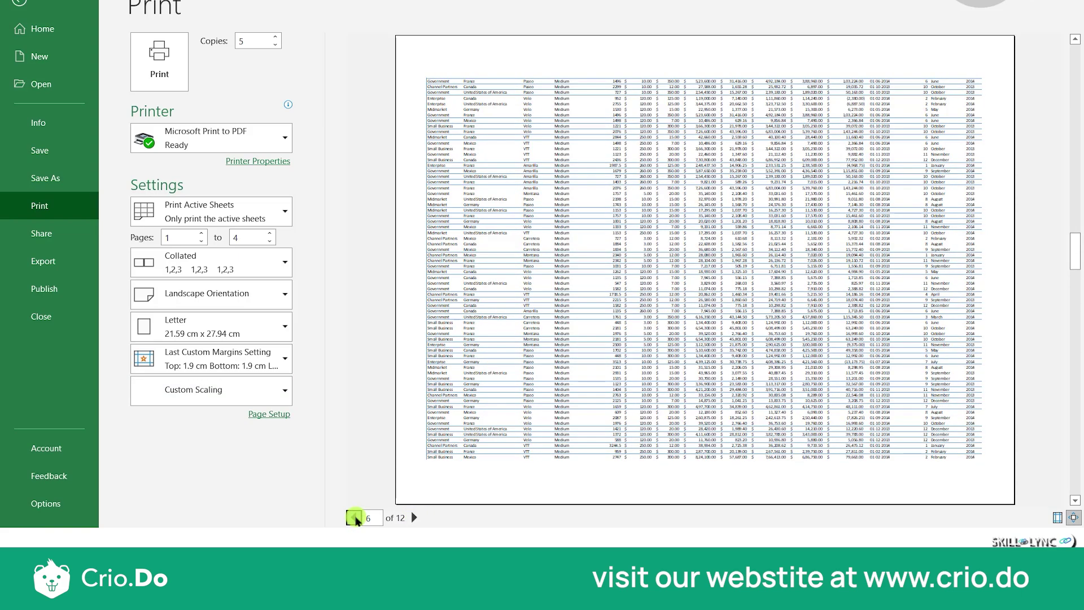
{"action": "left_click", "coordinate": [355, 518]}
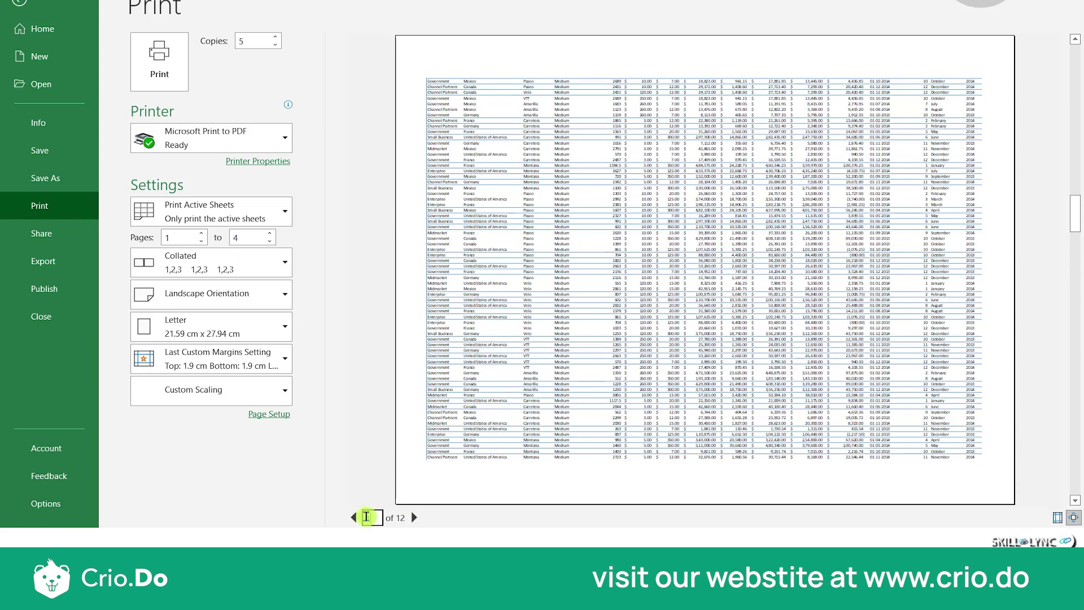
{"action": "left_click", "coordinate": [366, 517]}
{"action": "type", "text": "1"}
{"action": "key", "text": "Return"}
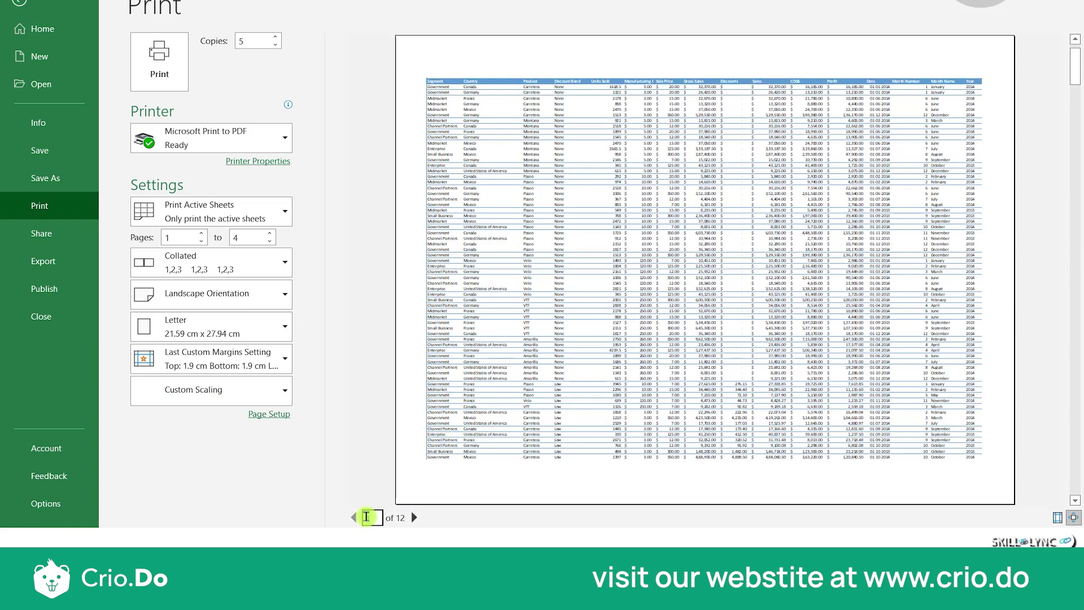
{"action": "left_click", "coordinate": [413, 518]}
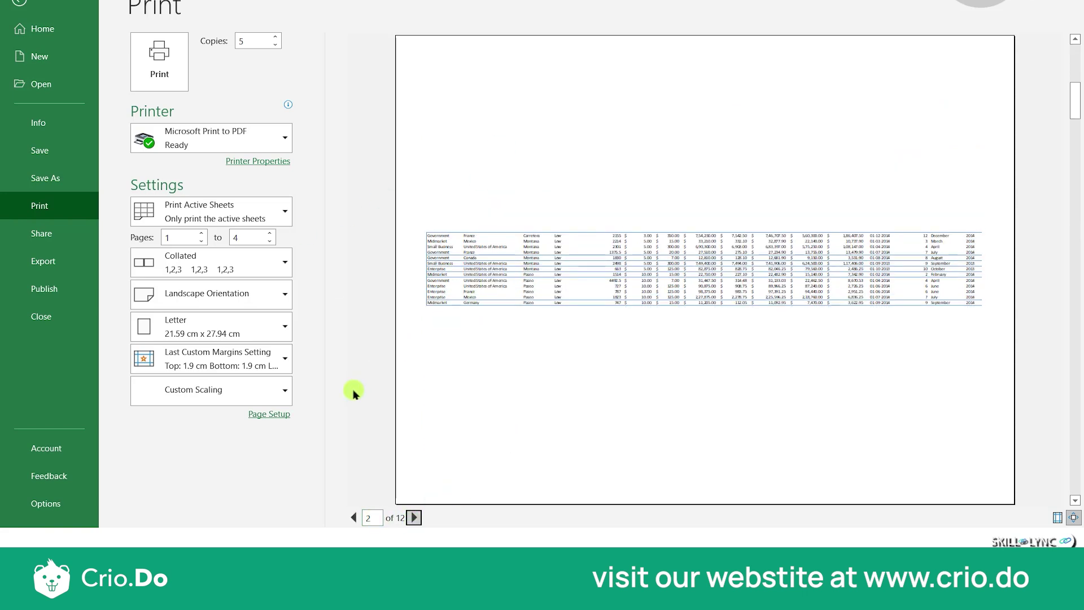
Set the Page Setup scaling to fit 5 pages wide by 1 tall
{"action": "left_click", "coordinate": [256, 415]}
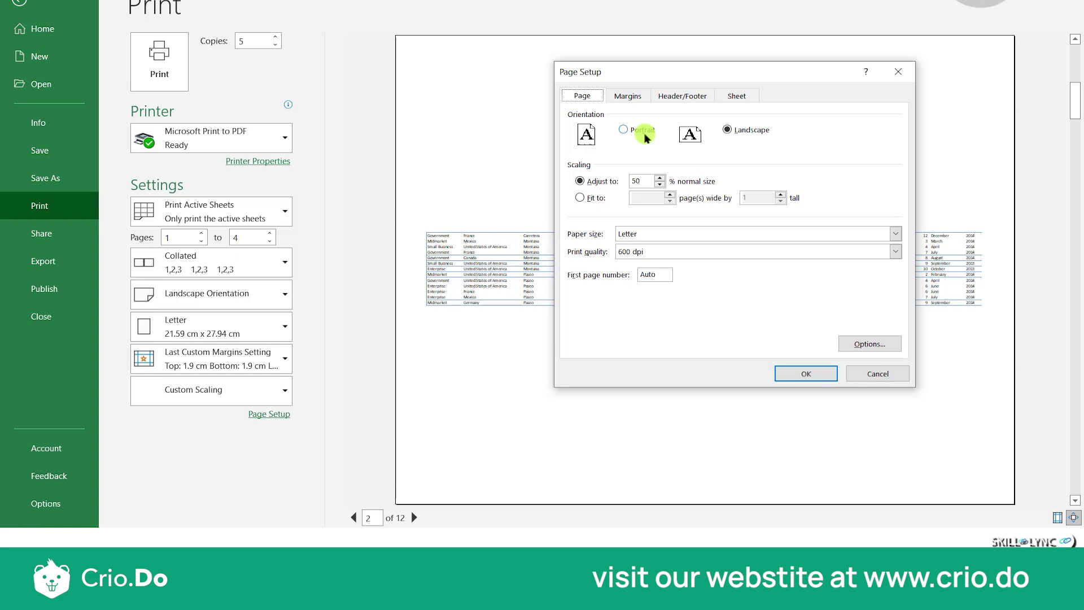
{"action": "left_click", "coordinate": [580, 198]}
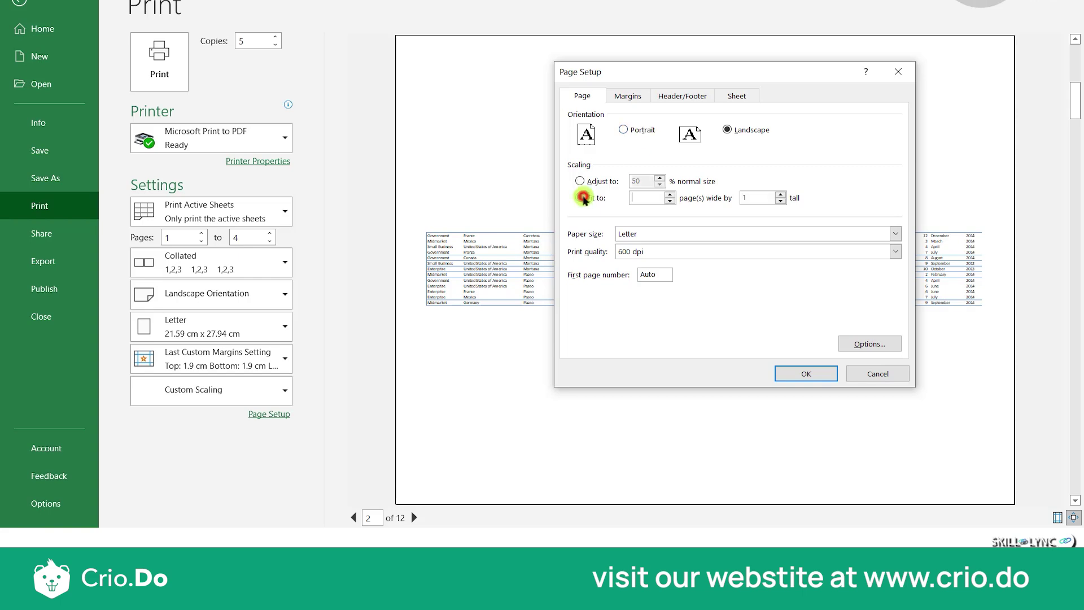
{"action": "left_click", "coordinate": [671, 194]}
{"action": "left_click", "coordinate": [671, 195]}
{"action": "left_click", "coordinate": [671, 194]}
{"action": "left_click", "coordinate": [670, 195]}
{"action": "left_click", "coordinate": [671, 195]}
Review the available paper sizes, print quality and first page number in Page Setup
{"action": "left_click", "coordinate": [681, 232]}
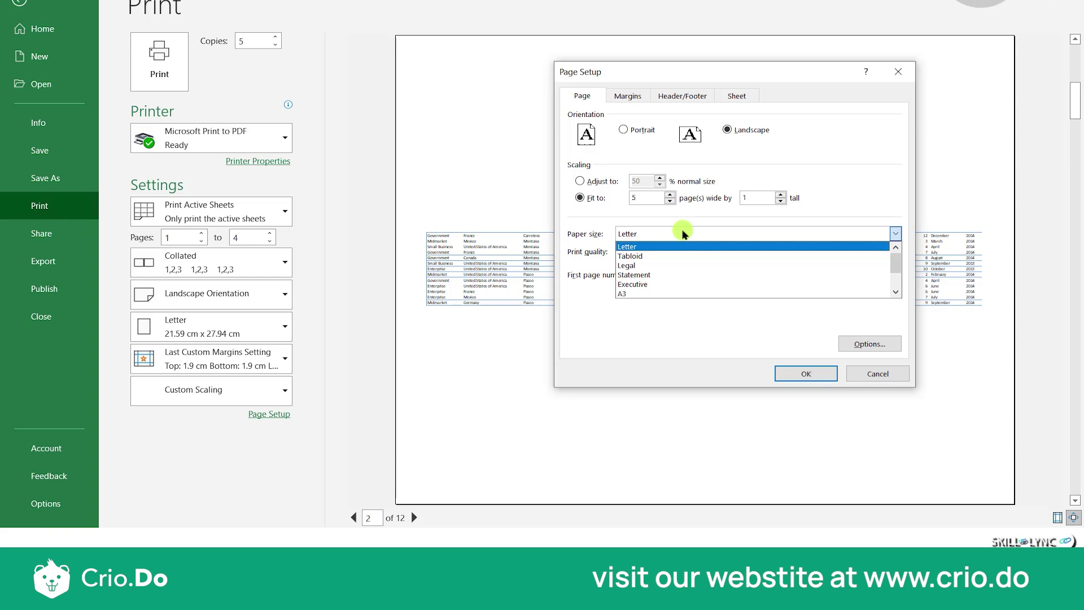
{"action": "left_click", "coordinate": [681, 232]}
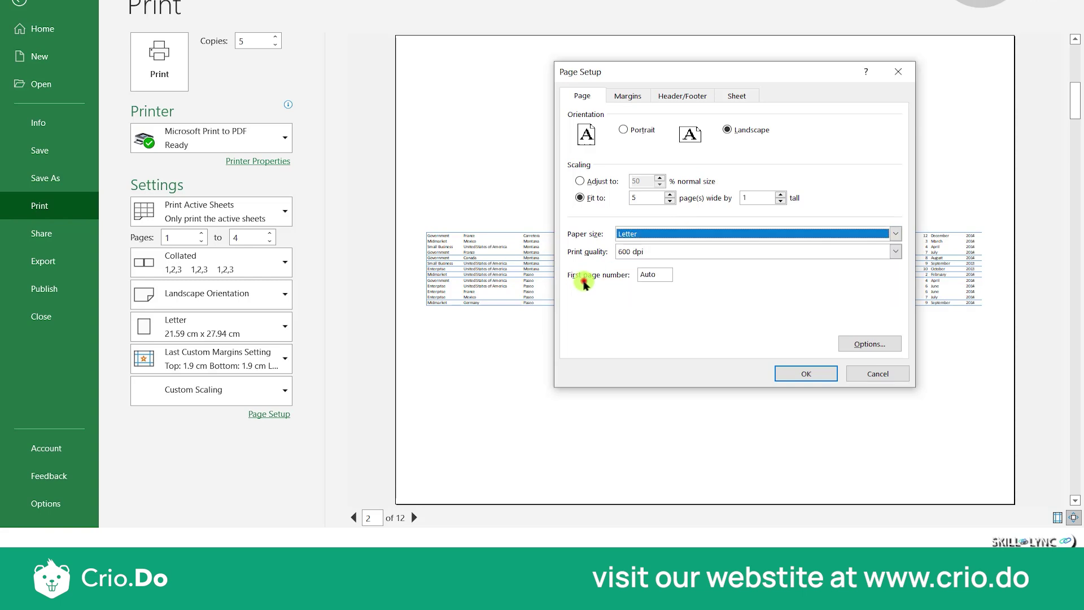
{"action": "left_click", "coordinate": [636, 251]}
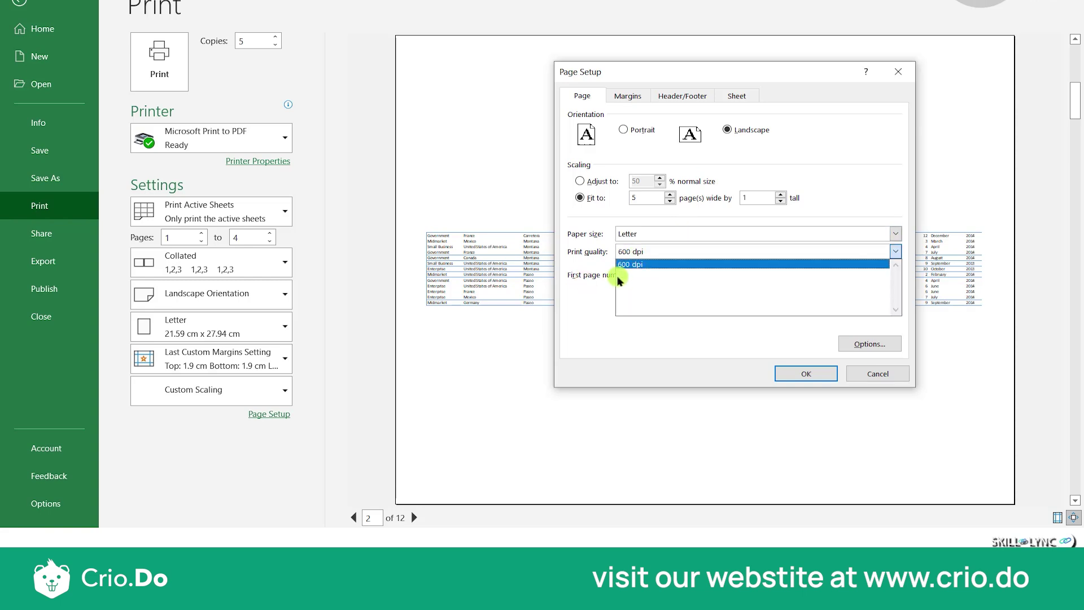
{"action": "left_click", "coordinate": [577, 284]}
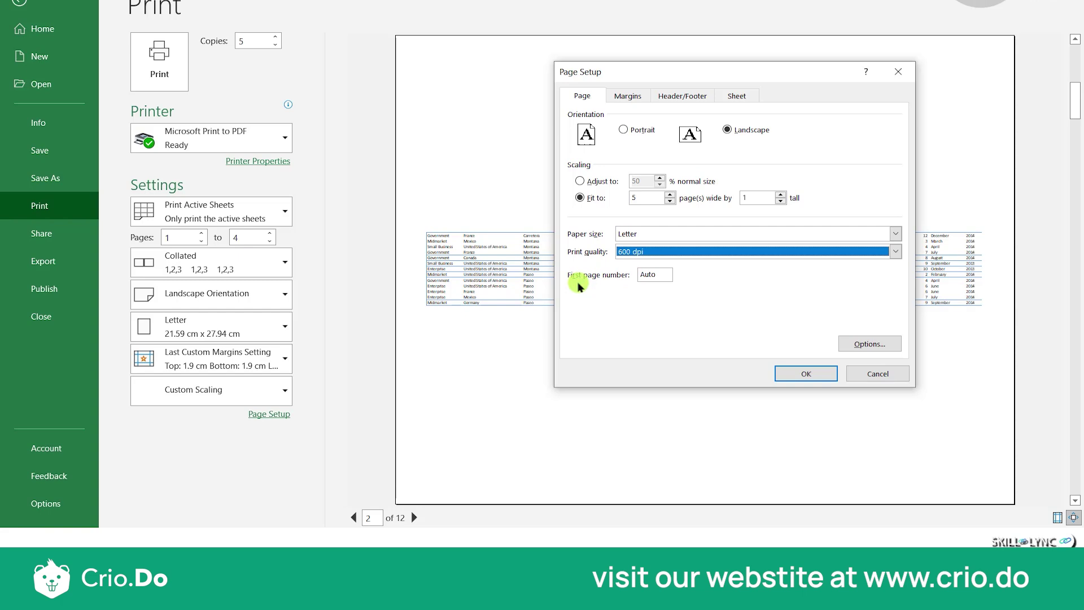
{"action": "left_click", "coordinate": [653, 275]}
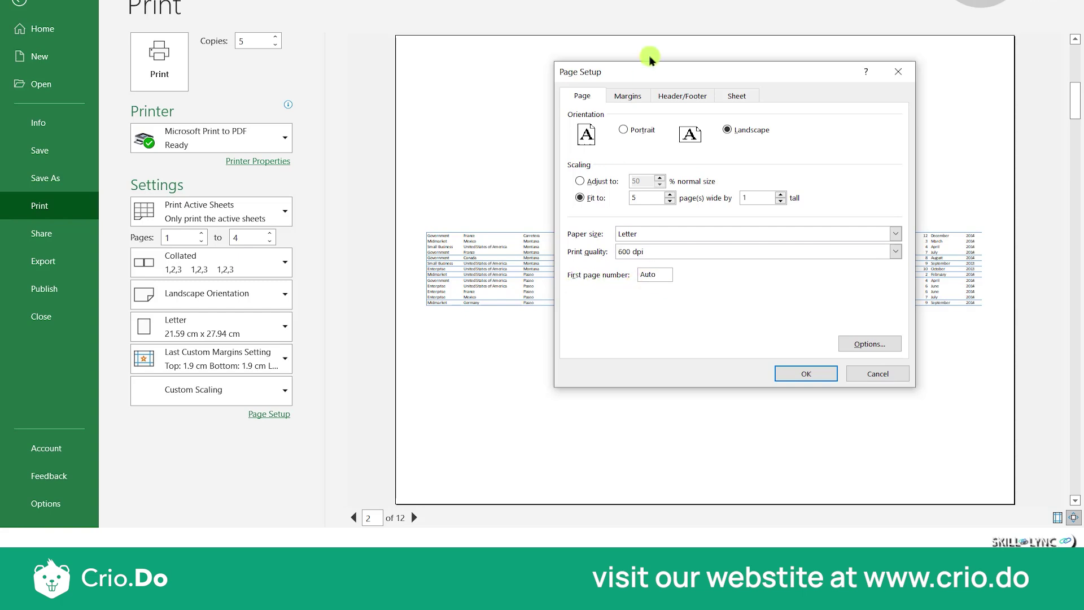
Review the margin settings and the printer's orientation and advanced paper size options, discarding any printer option changes
{"action": "left_click", "coordinate": [628, 96]}
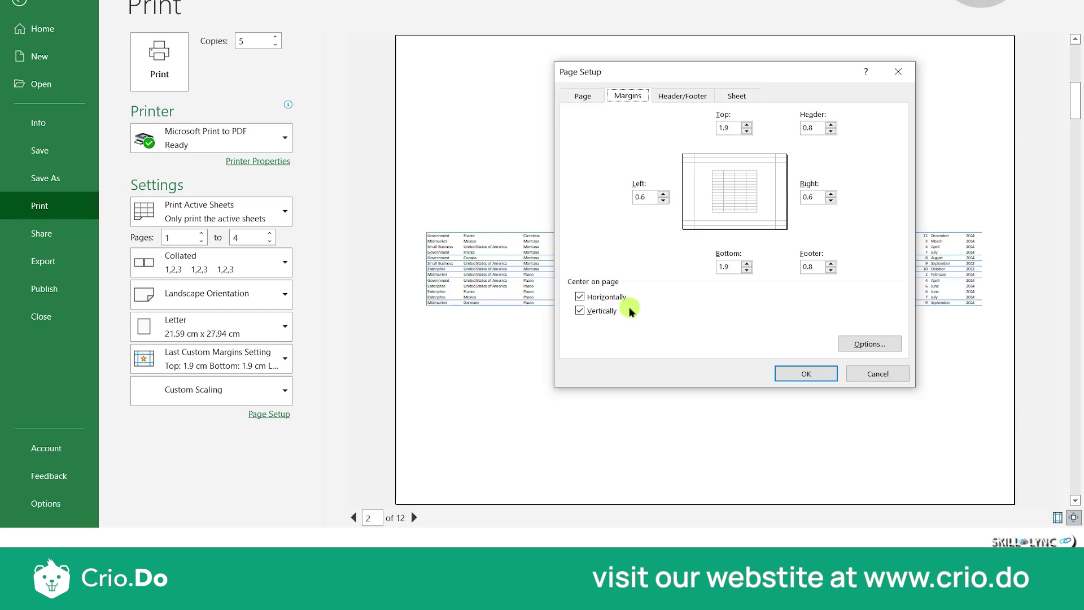
{"action": "left_click", "coordinate": [869, 344]}
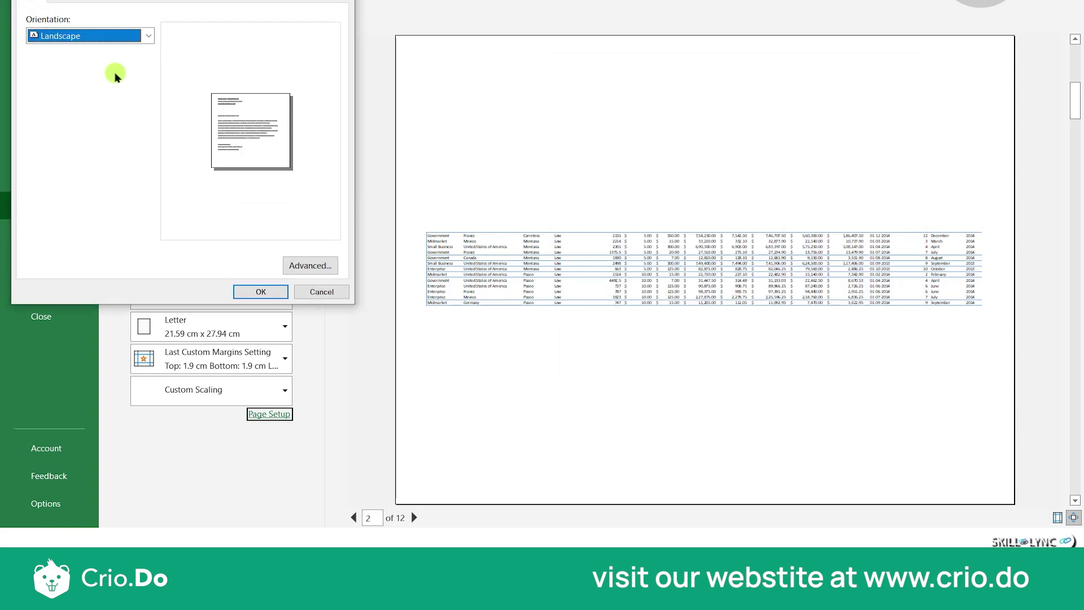
{"action": "left_click", "coordinate": [137, 36]}
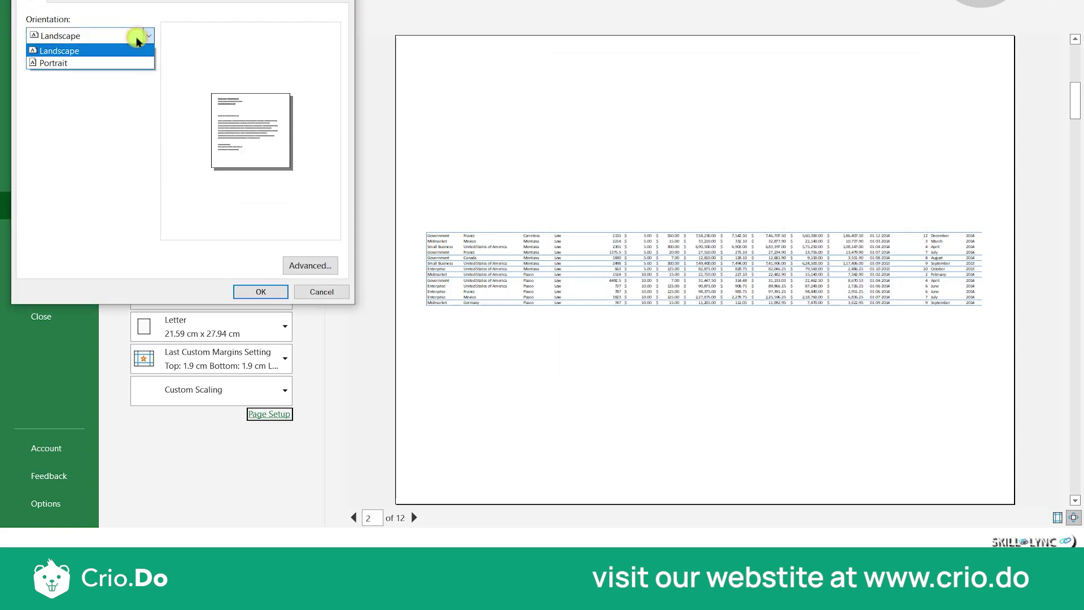
{"action": "left_click", "coordinate": [120, 62]}
{"action": "left_click", "coordinate": [314, 267]}
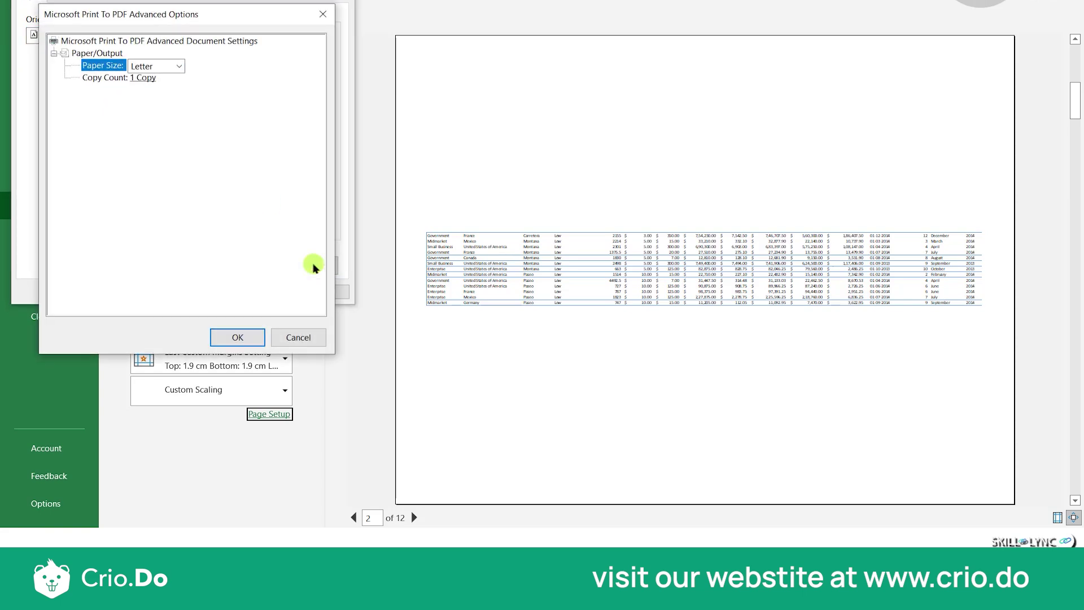
{"action": "left_click", "coordinate": [160, 67]}
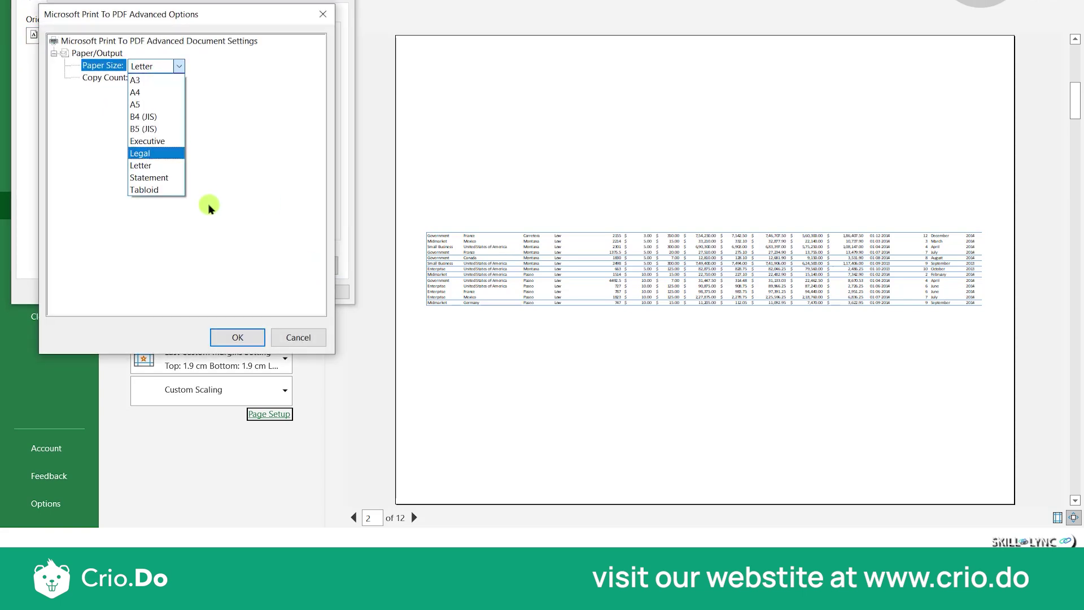
{"action": "left_click", "coordinate": [295, 338]}
{"action": "left_click", "coordinate": [300, 337]}
{"action": "left_click", "coordinate": [316, 293]}
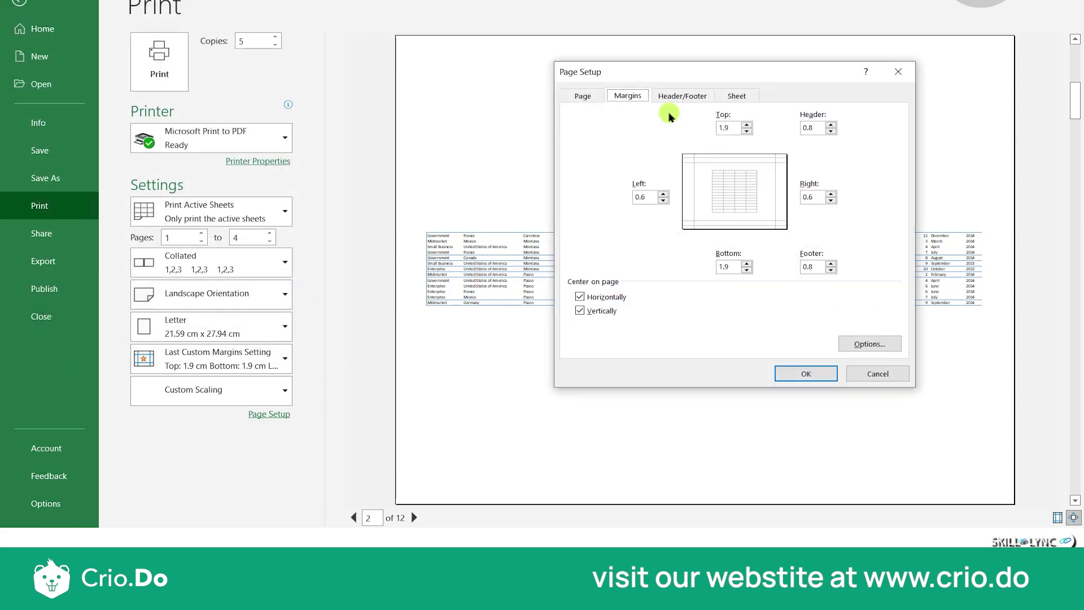
Review the header and footer settings and examine the header and footer margin distances
{"action": "left_click", "coordinate": [667, 100]}
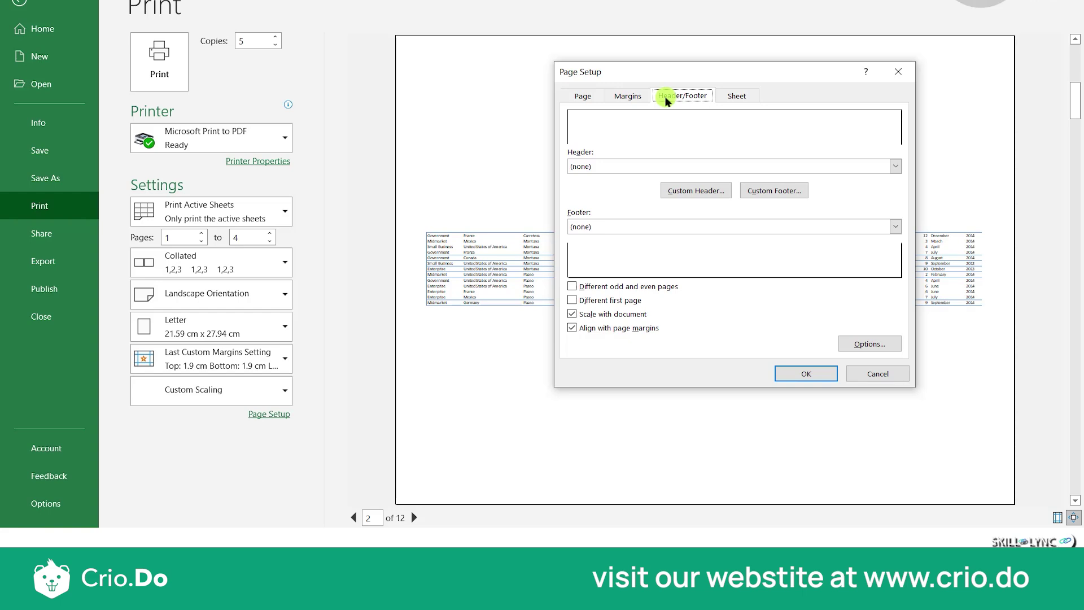
{"action": "left_click", "coordinate": [624, 94]}
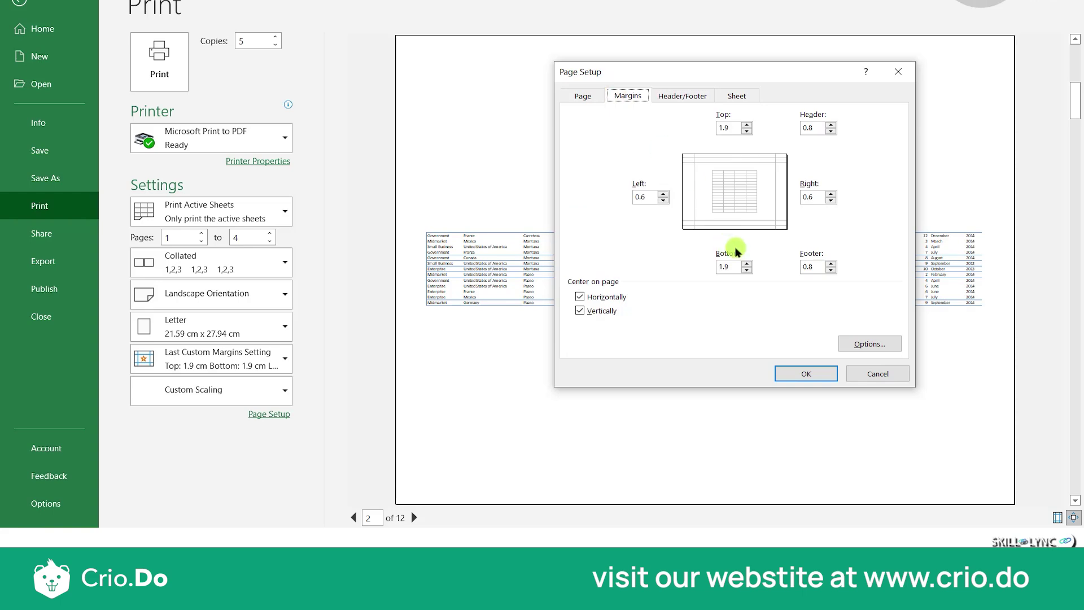
{"action": "left_click", "coordinate": [812, 266]}
{"action": "left_click", "coordinate": [812, 127]}
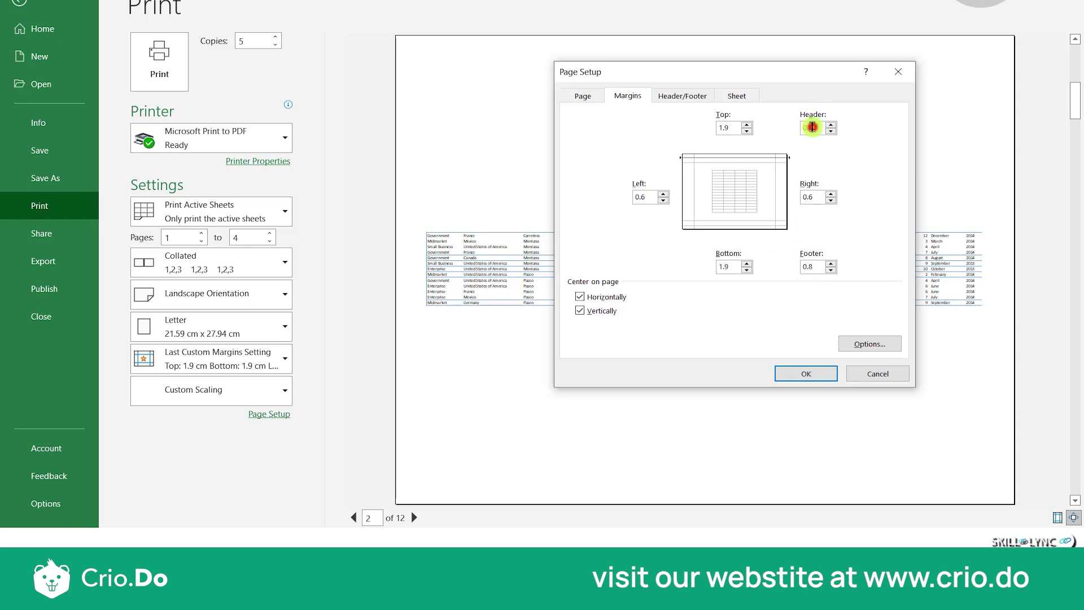
Look through the built-in headers and set the page header to "Page 1"
{"action": "left_click", "coordinate": [696, 95]}
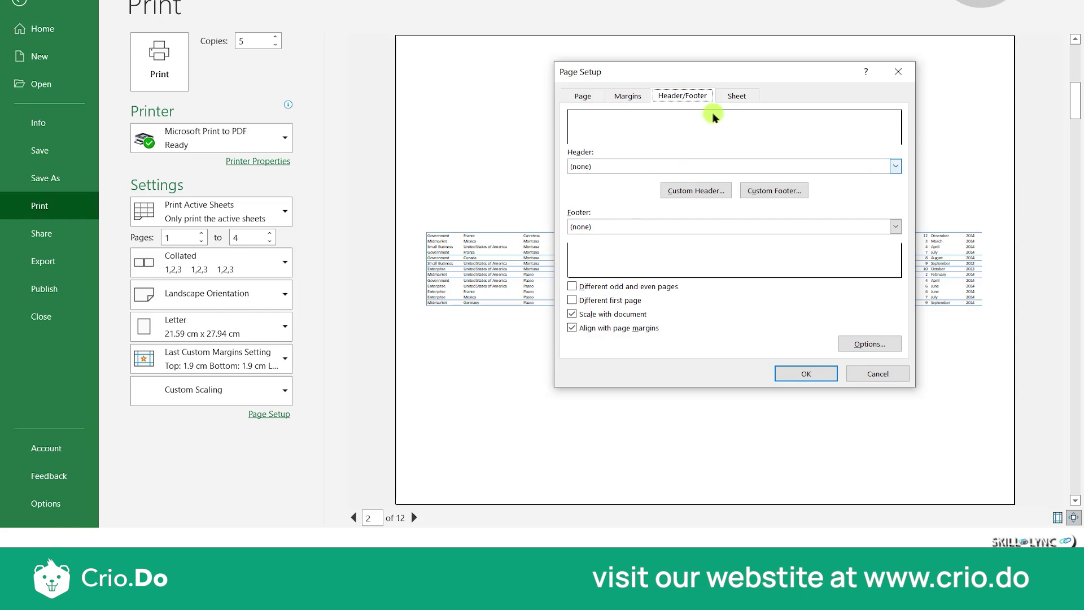
{"action": "left_click", "coordinate": [655, 167]}
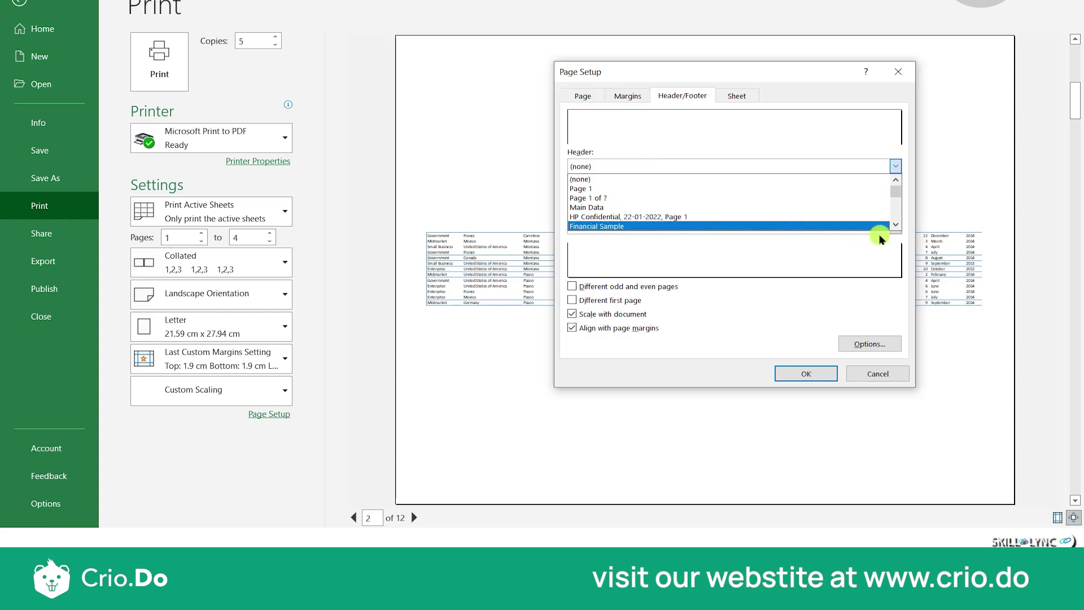
{"action": "left_click", "coordinate": [896, 225]}
{"action": "left_click", "coordinate": [896, 225]}
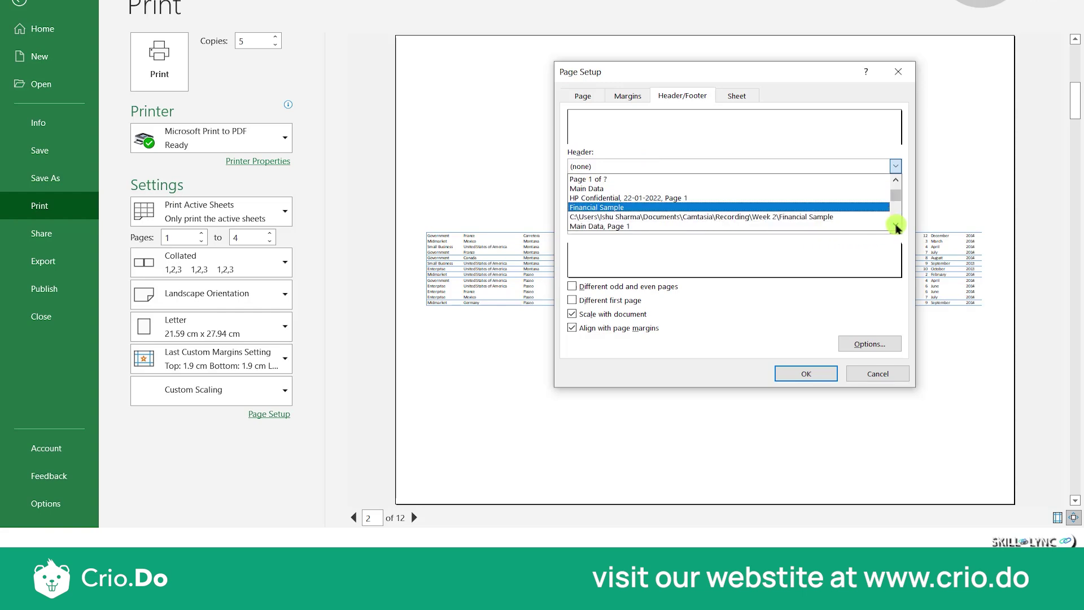
{"action": "left_click", "coordinate": [896, 224]}
{"action": "left_click", "coordinate": [896, 225]}
{"action": "left_click", "coordinate": [896, 224]}
{"action": "left_click", "coordinate": [895, 199]}
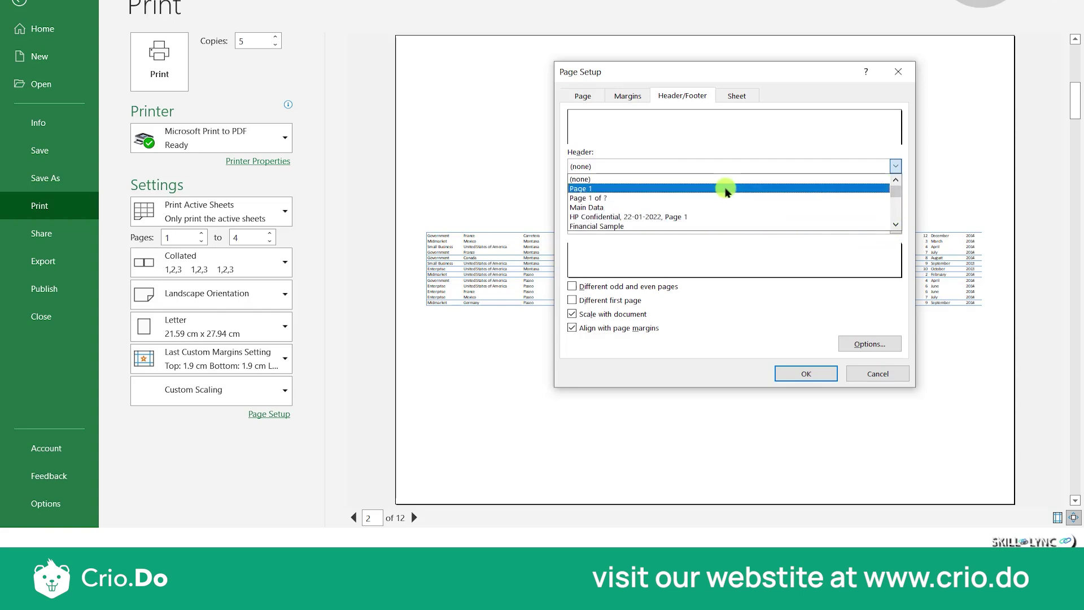
{"action": "left_click", "coordinate": [725, 189]}
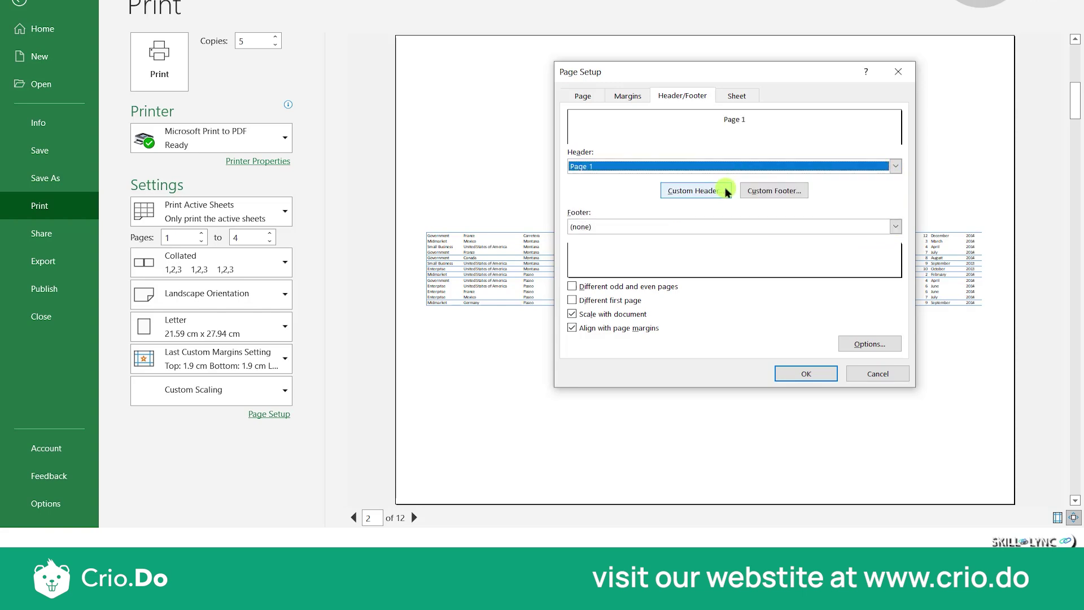
Apply the Page Setup header and set the printout to No Scaling so the sheets print at actual size
{"action": "left_click", "coordinate": [810, 374]}
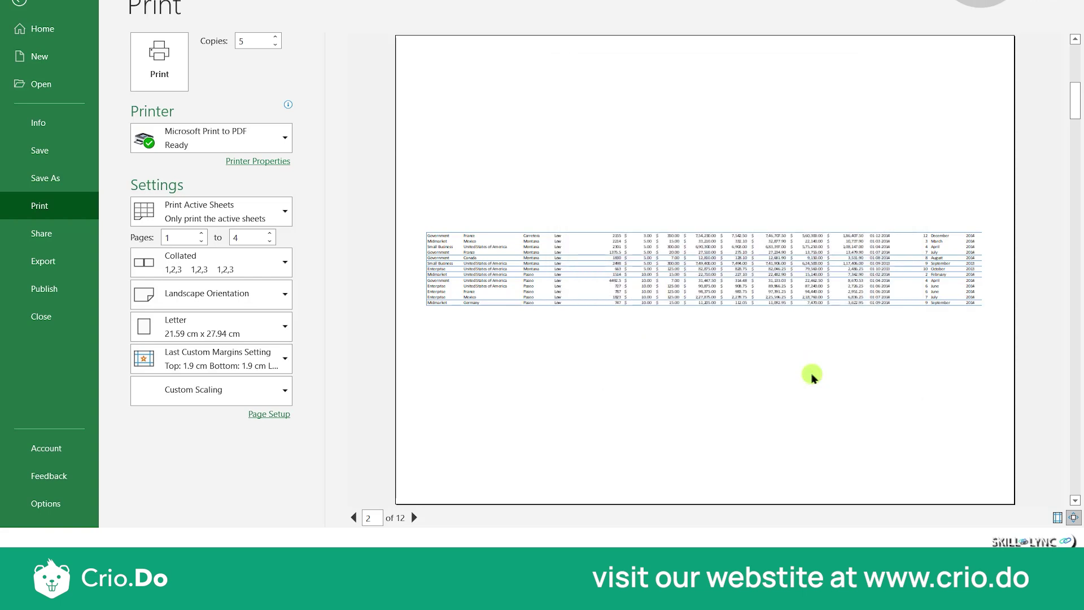
{"action": "left_click", "coordinate": [233, 395]}
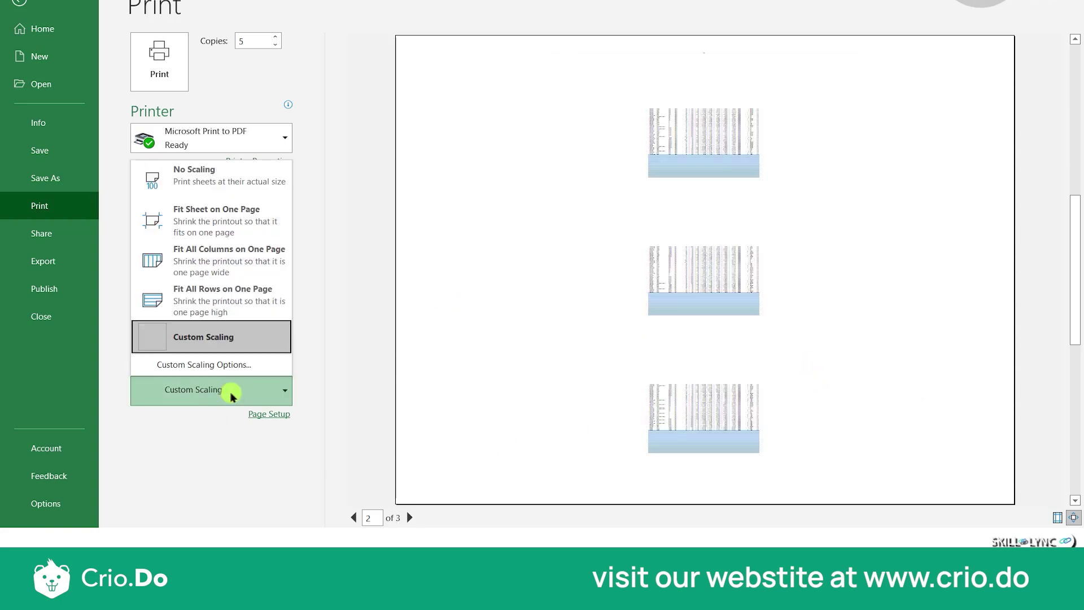
{"action": "left_click", "coordinate": [235, 193]}
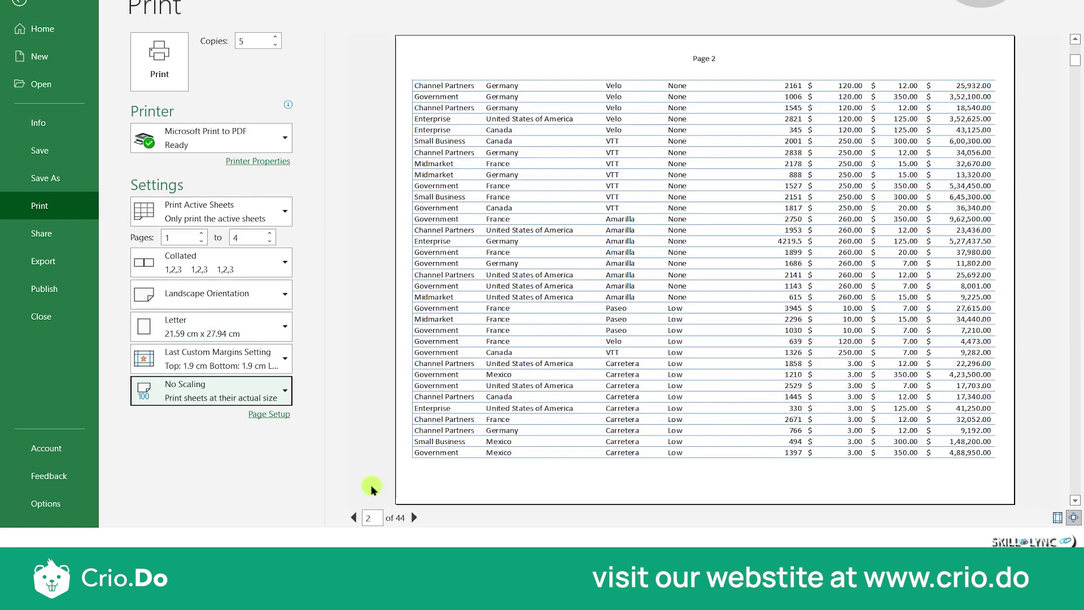
Check the page number header in the print preview on pages 1, 2 and 44
{"action": "left_click", "coordinate": [351, 510]}
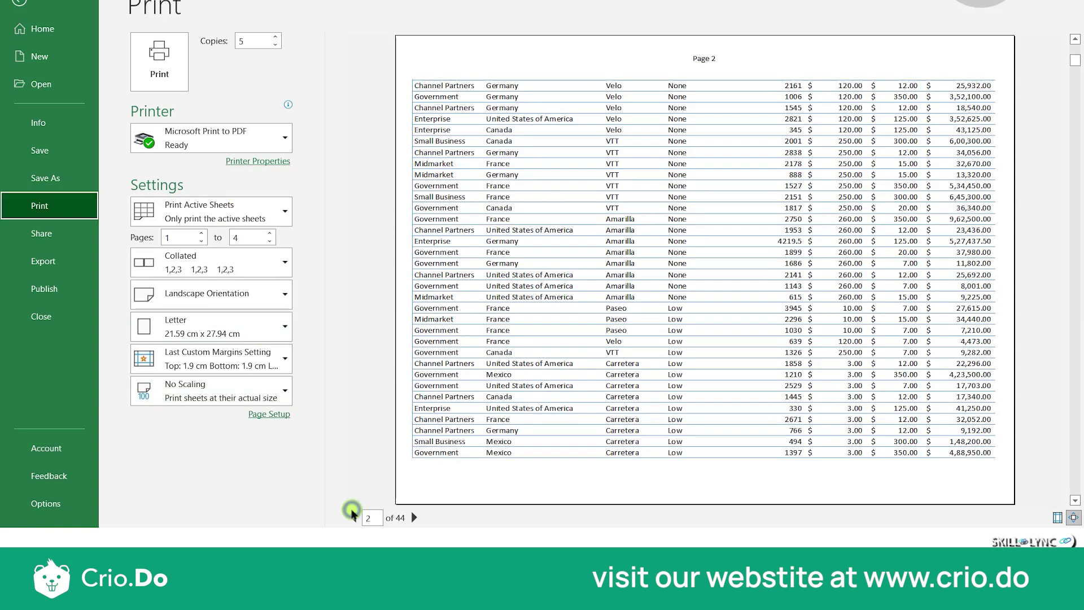
{"action": "left_click", "coordinate": [353, 516]}
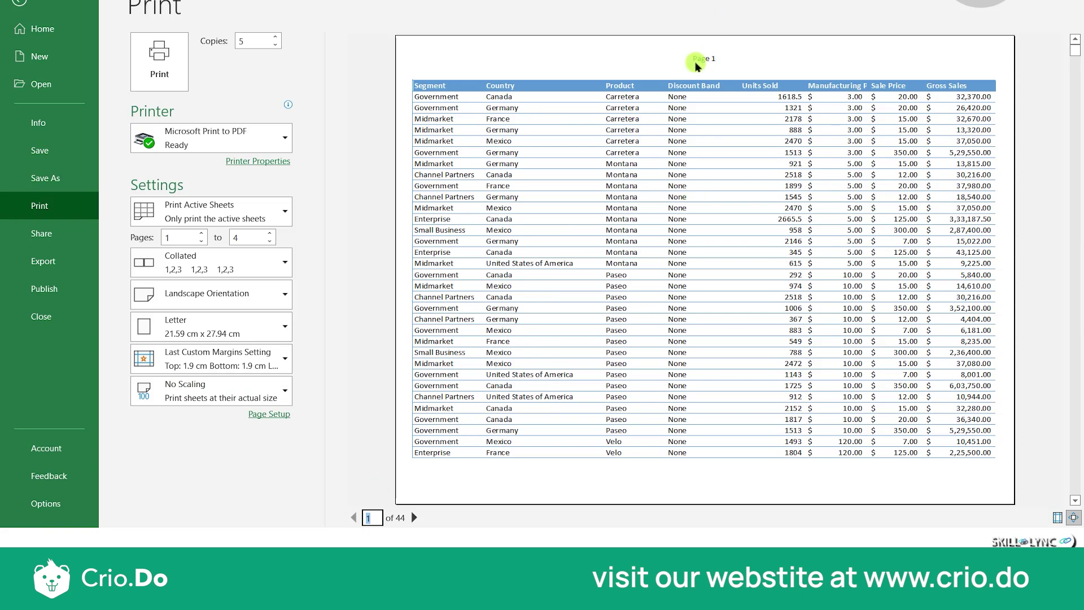
{"action": "left_click", "coordinate": [414, 517]}
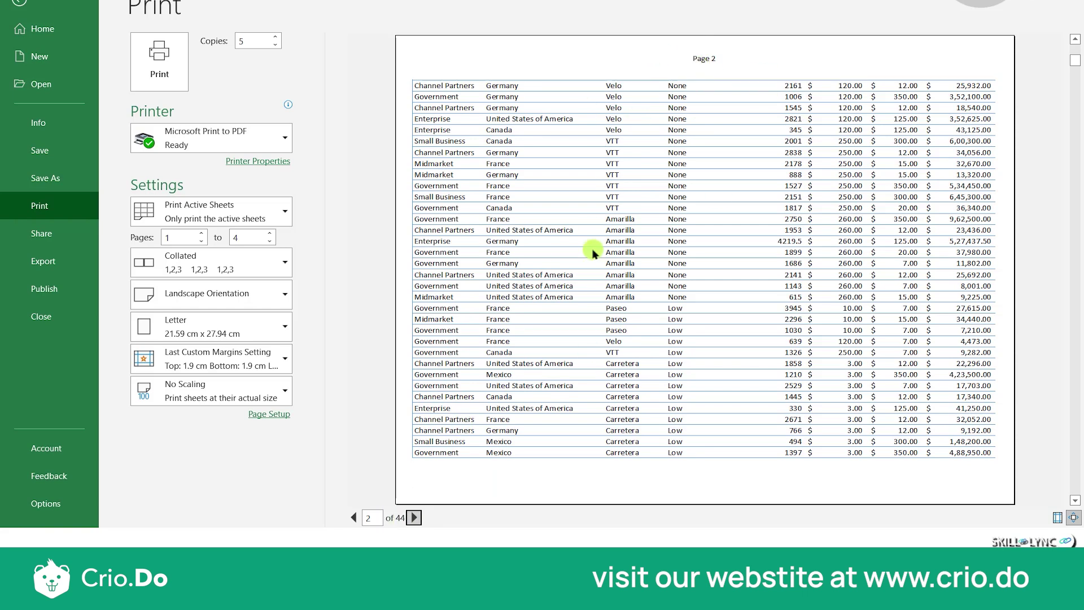
{"action": "double_click", "coordinate": [368, 517]}
{"action": "key", "text": "BackSpace"}
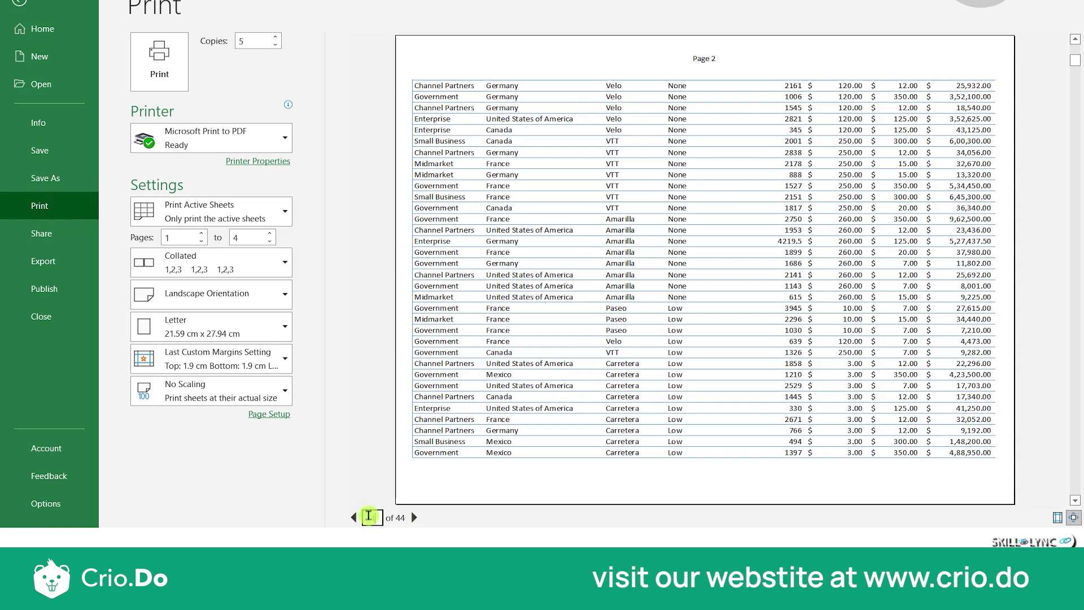
{"action": "type", "text": "44"}
{"action": "key", "text": "Return"}
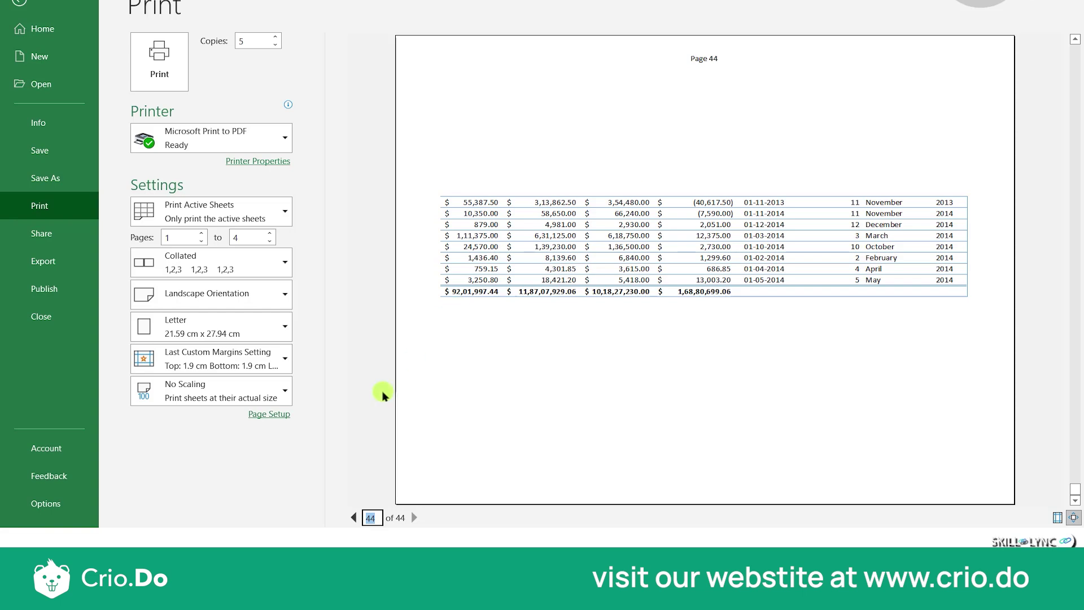
Reopen the header and footer settings in Page Setup
{"action": "left_click", "coordinate": [270, 414]}
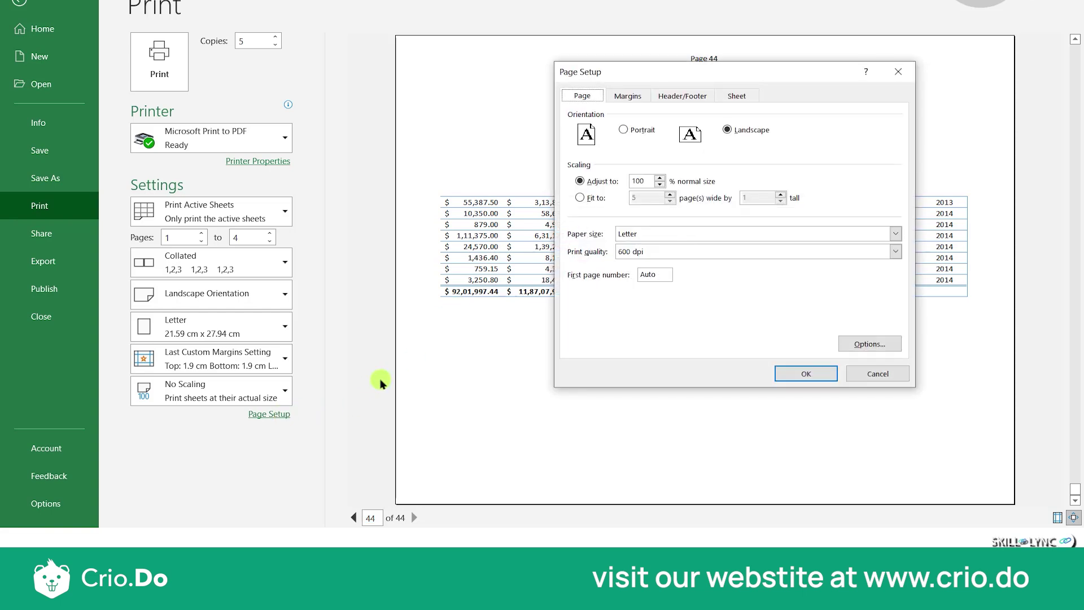
{"action": "left_click", "coordinate": [693, 96]}
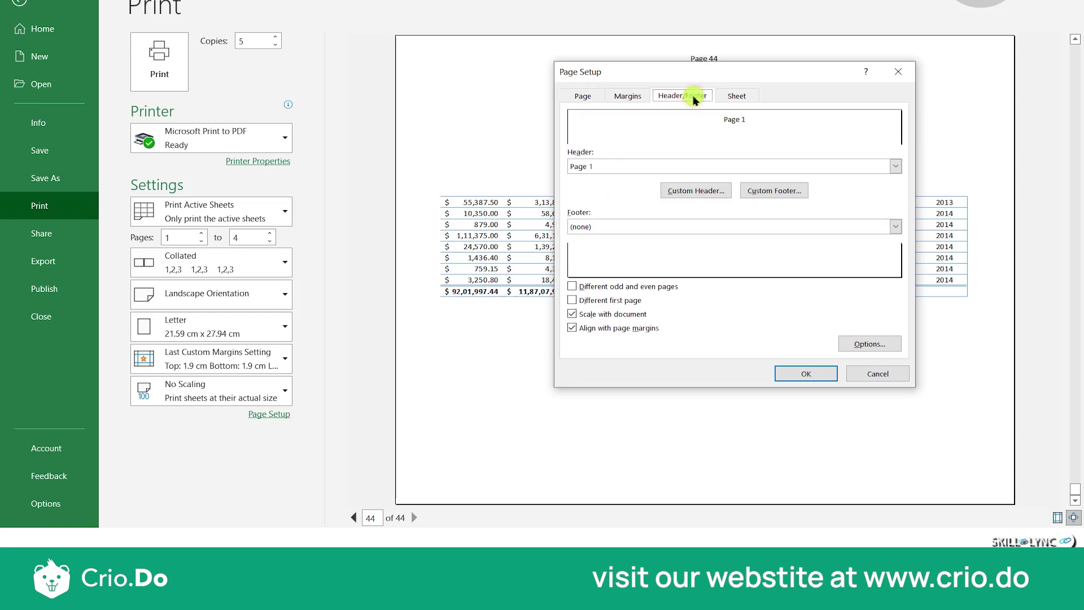
Set the sheet's printed header to the preset "Page 1 of ?" and apply the page setup
{"action": "left_click", "coordinate": [695, 166]}
{"action": "left_click_drag", "start_coordinate": [896, 213], "coordinate": [895, 178]}
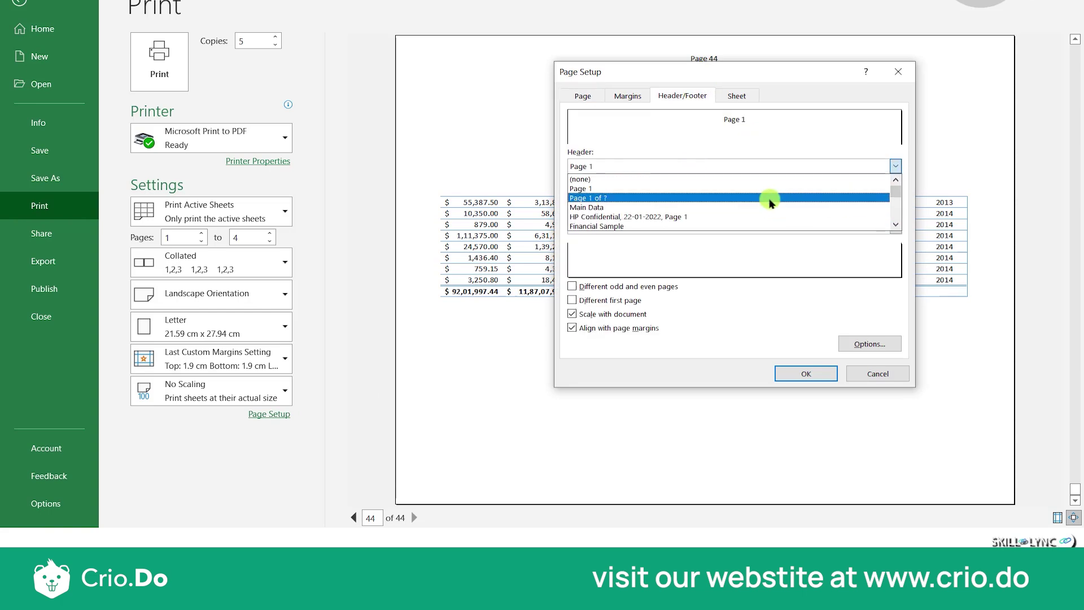
{"action": "left_click", "coordinate": [770, 198]}
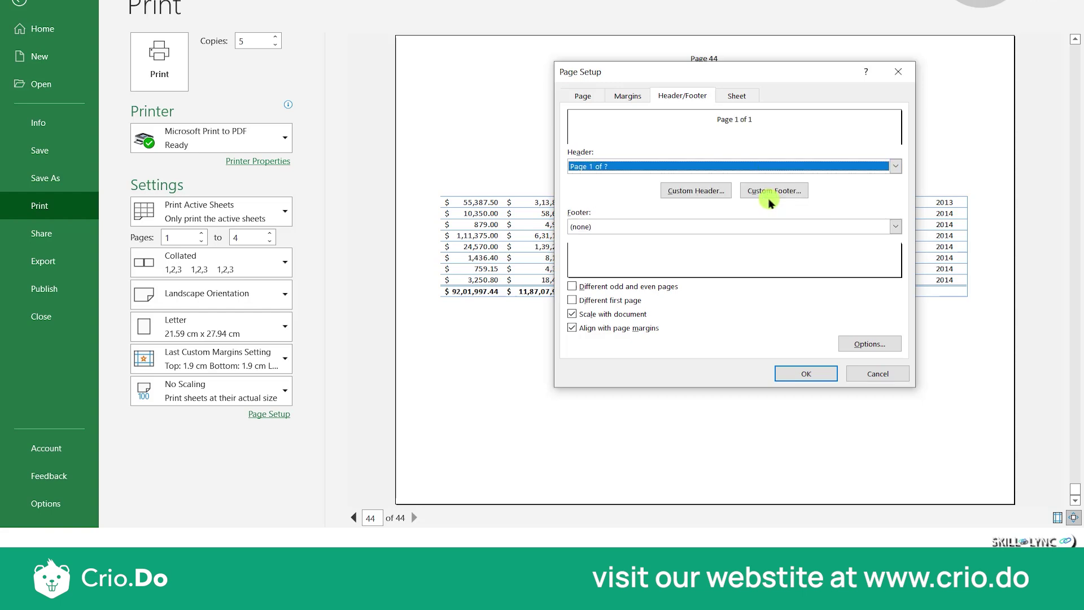
{"action": "left_click", "coordinate": [807, 375]}
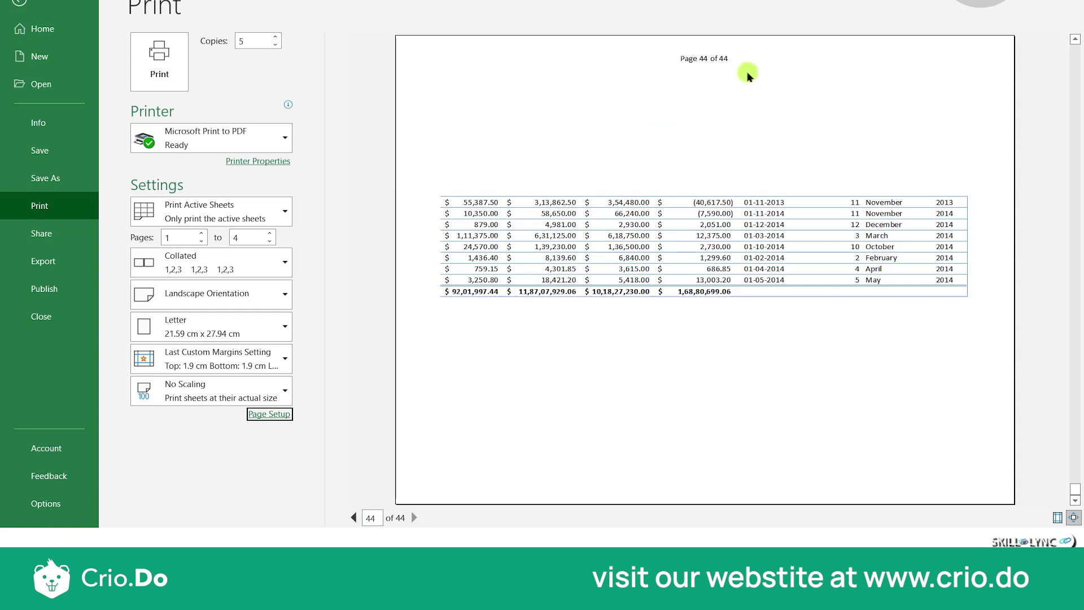
Show page 1 in the print preview to check its header
{"action": "double_click", "coordinate": [371, 517]}
{"action": "type", "text": "1"}
{"action": "key", "text": "Return"}
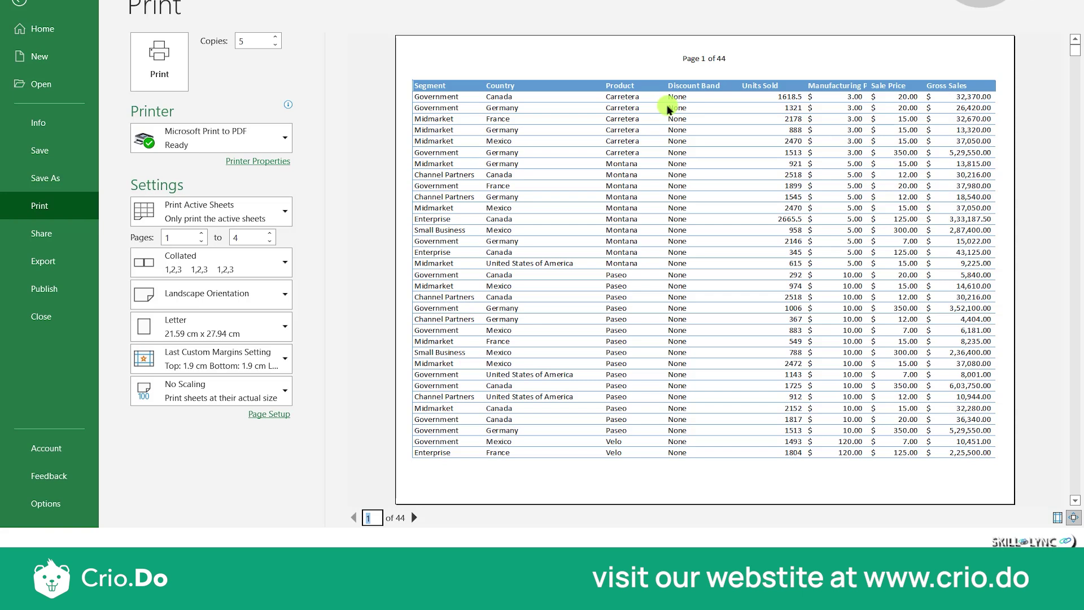
Review the preset header options, including Main Data, and compare that entry with the worksheet's name
{"action": "left_click", "coordinate": [279, 415]}
{"action": "left_click", "coordinate": [682, 96]}
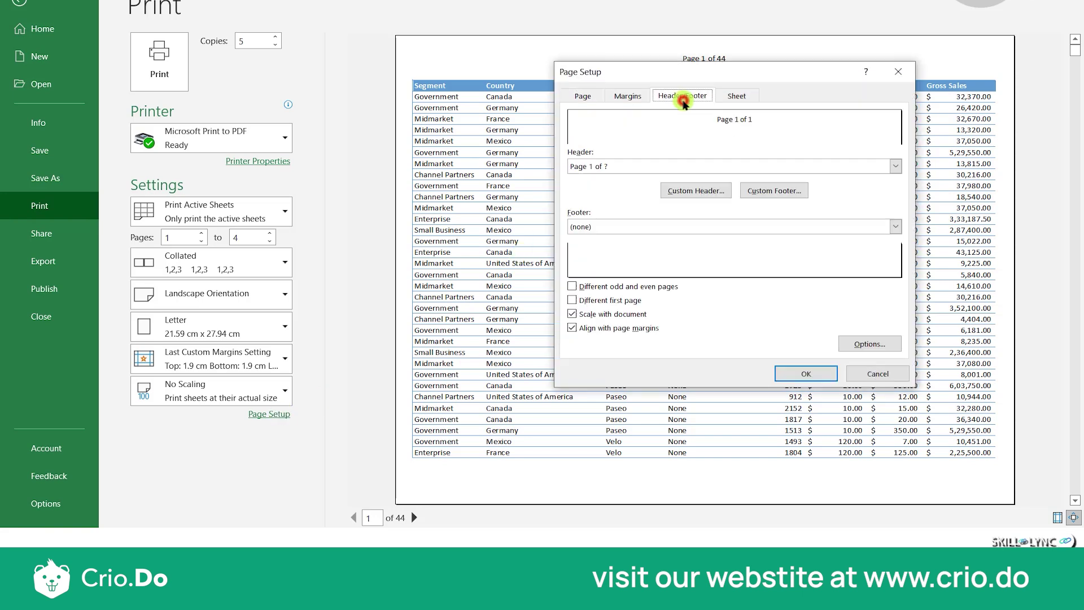
{"action": "left_click", "coordinate": [685, 167]}
{"action": "scroll", "coordinate": [892, 205], "scroll_direction": "up", "scroll_amount": 3}
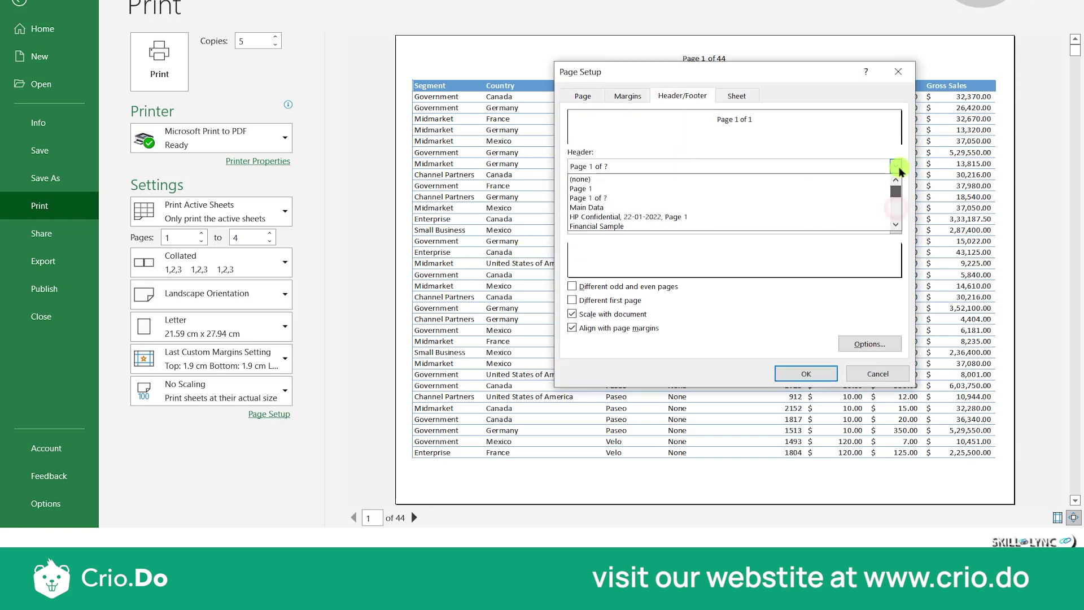
{"action": "left_click", "coordinate": [686, 208]}
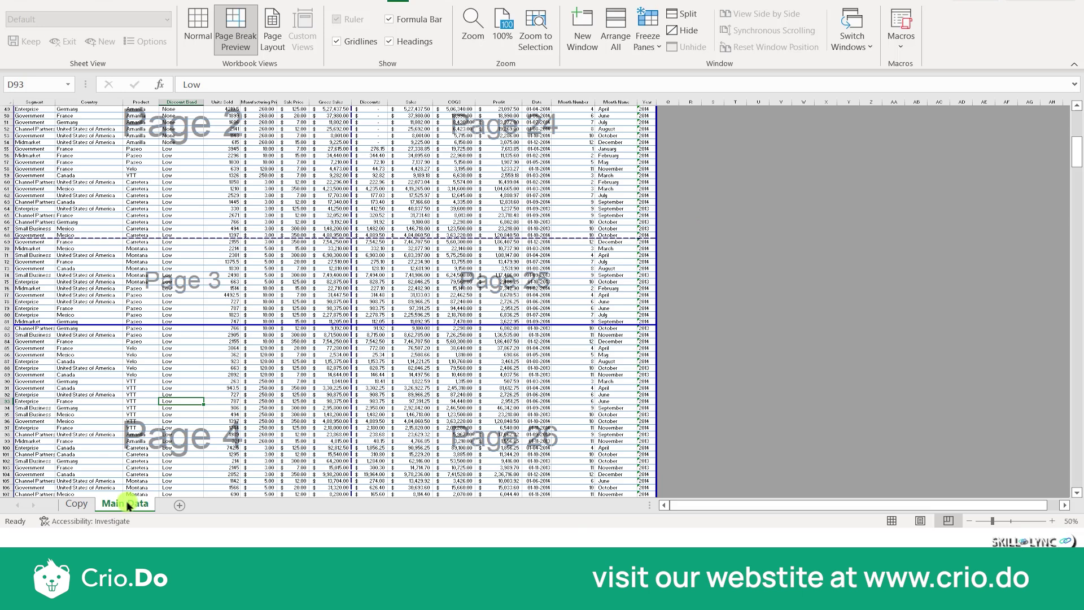
Reopen the print page setup and apply the preset header "HP Confidential, 22-01-2022, Page 1"
{"action": "key", "text": "alt+f"}
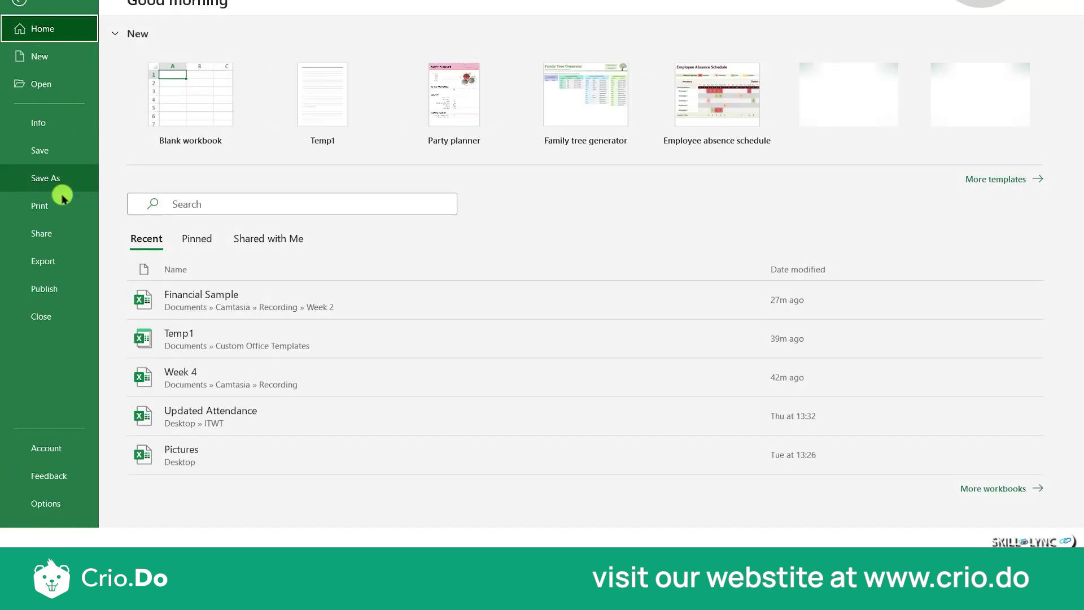
{"action": "left_click", "coordinate": [62, 209]}
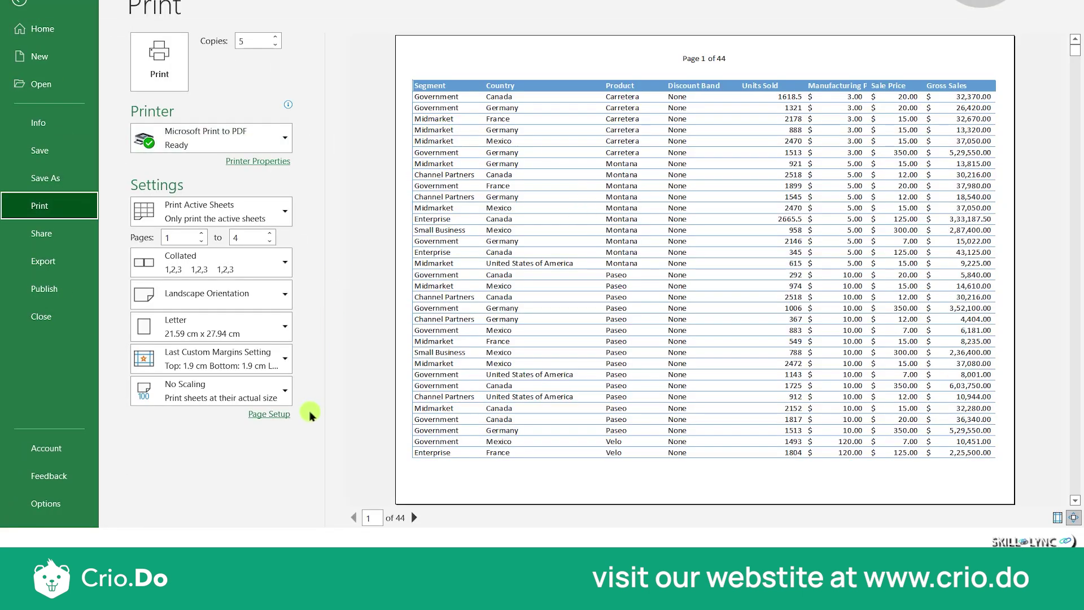
{"action": "left_click", "coordinate": [281, 417]}
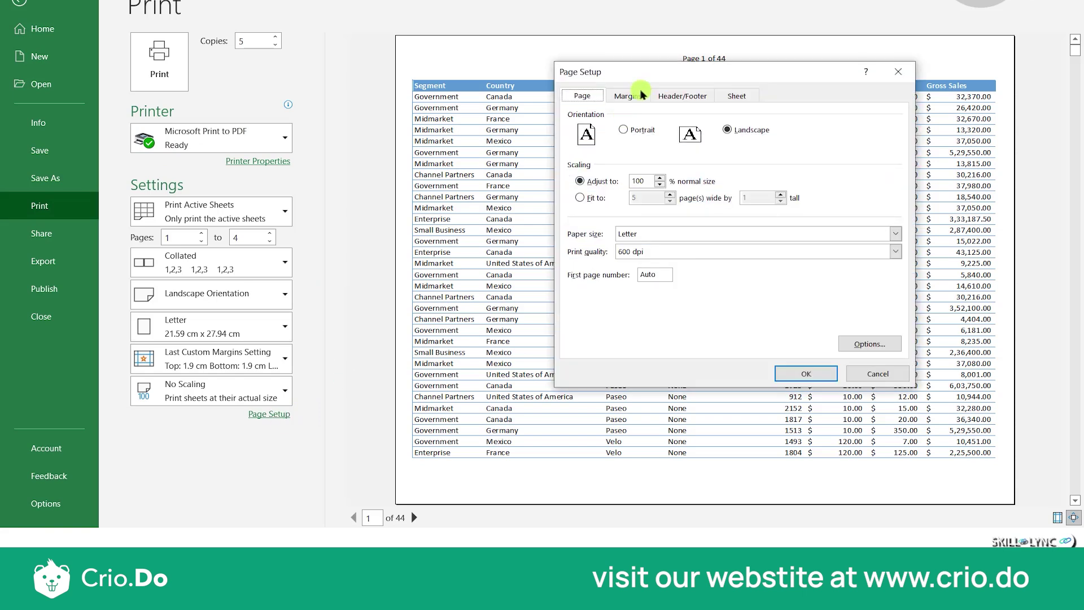
{"action": "left_click", "coordinate": [684, 96]}
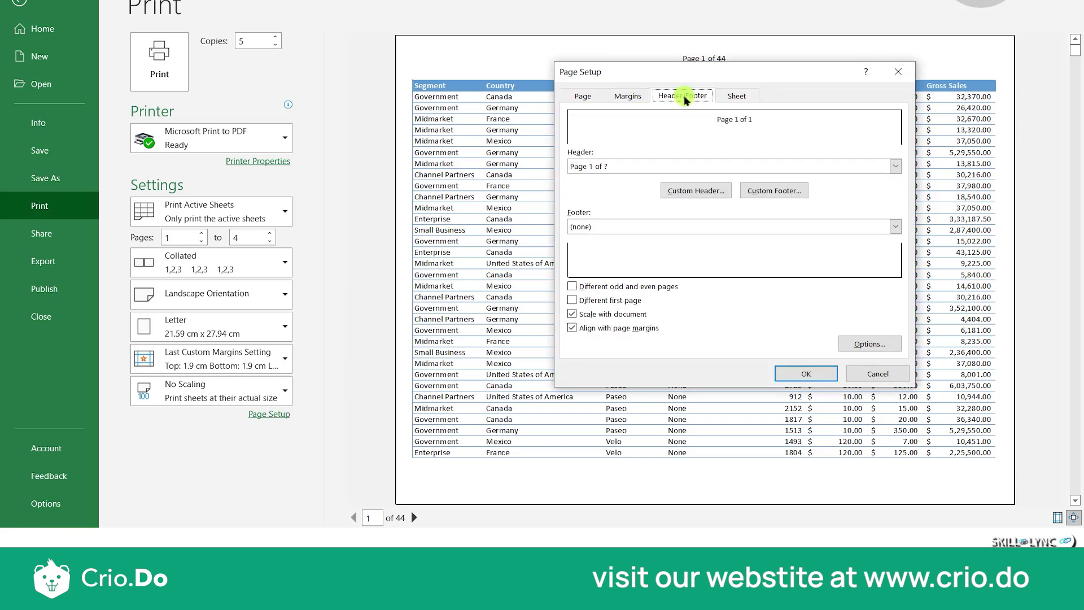
{"action": "left_click", "coordinate": [685, 168]}
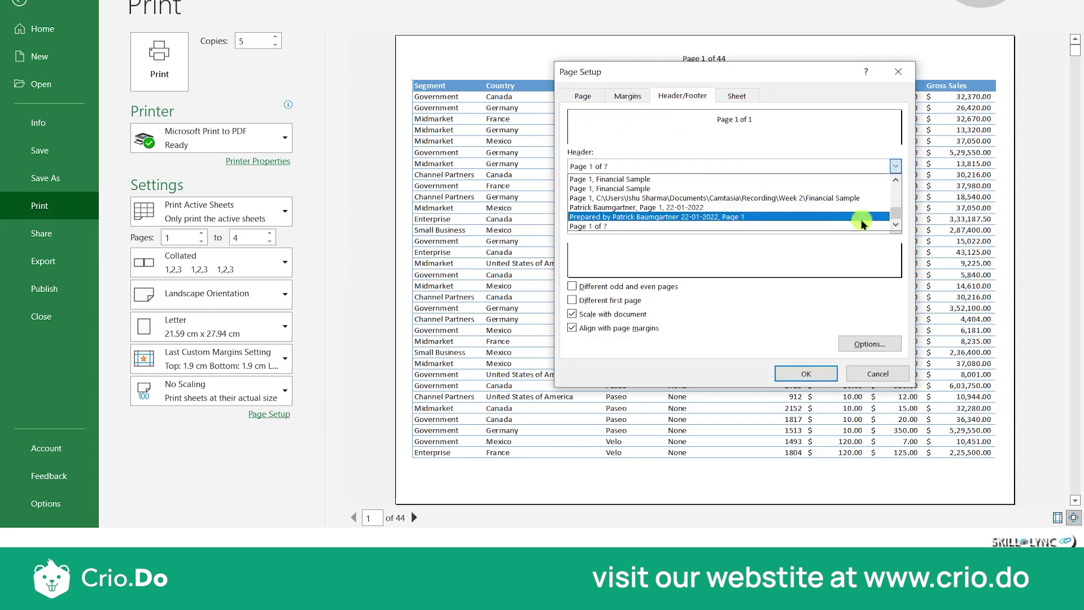
{"action": "left_click_drag", "start_coordinate": [897, 214], "coordinate": [895, 182]}
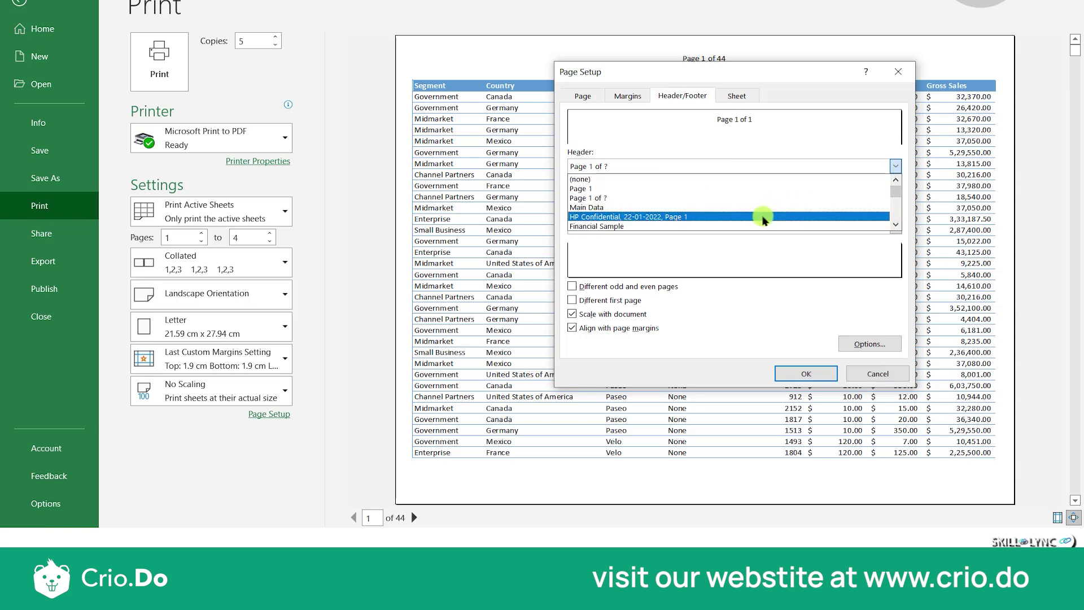
{"action": "left_click", "coordinate": [659, 218]}
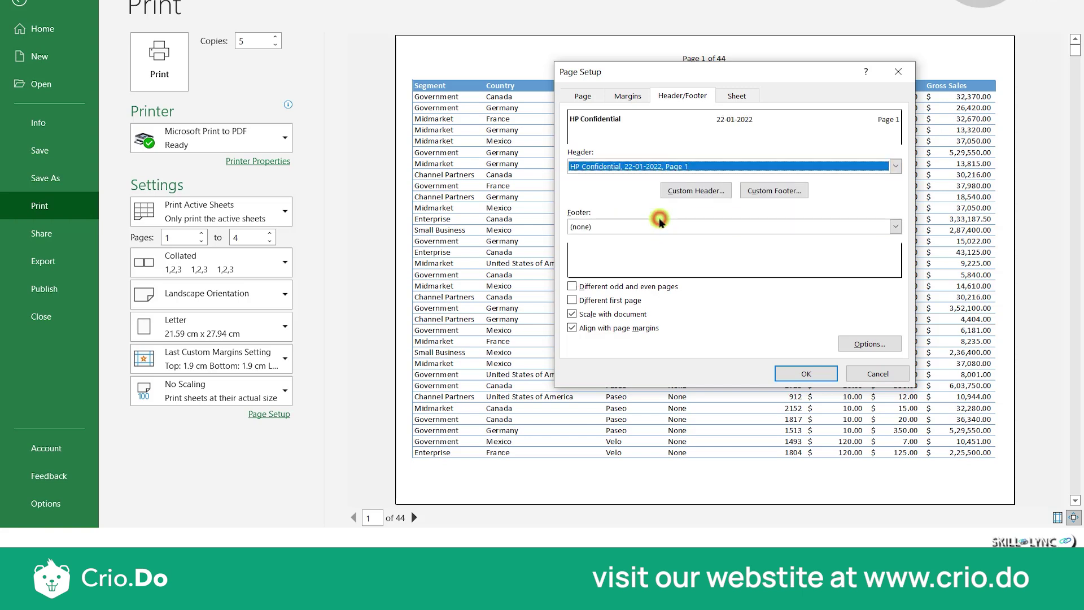
{"action": "left_click", "coordinate": [808, 373]}
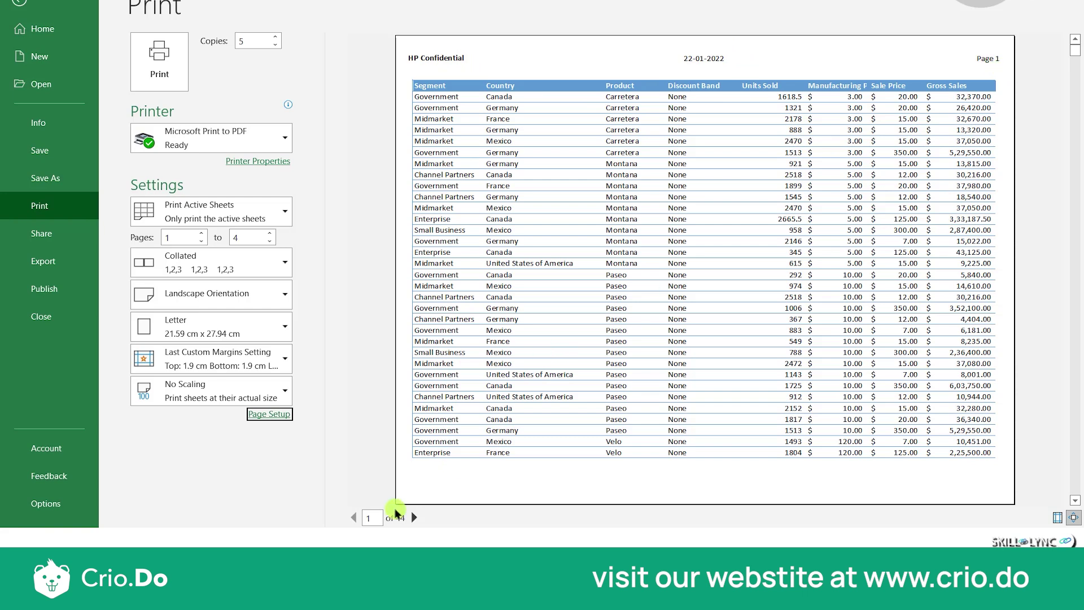
Show page 44 in the print preview to check the header on the last page
{"action": "left_click", "coordinate": [372, 516]}
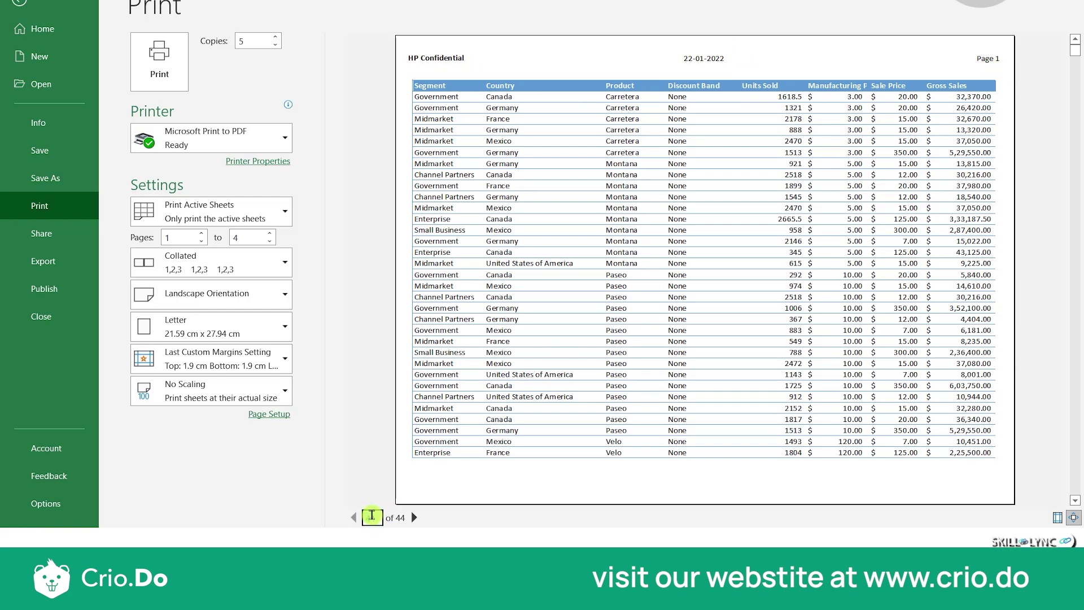
{"action": "type", "text": "44"}
{"action": "key", "text": "Return"}
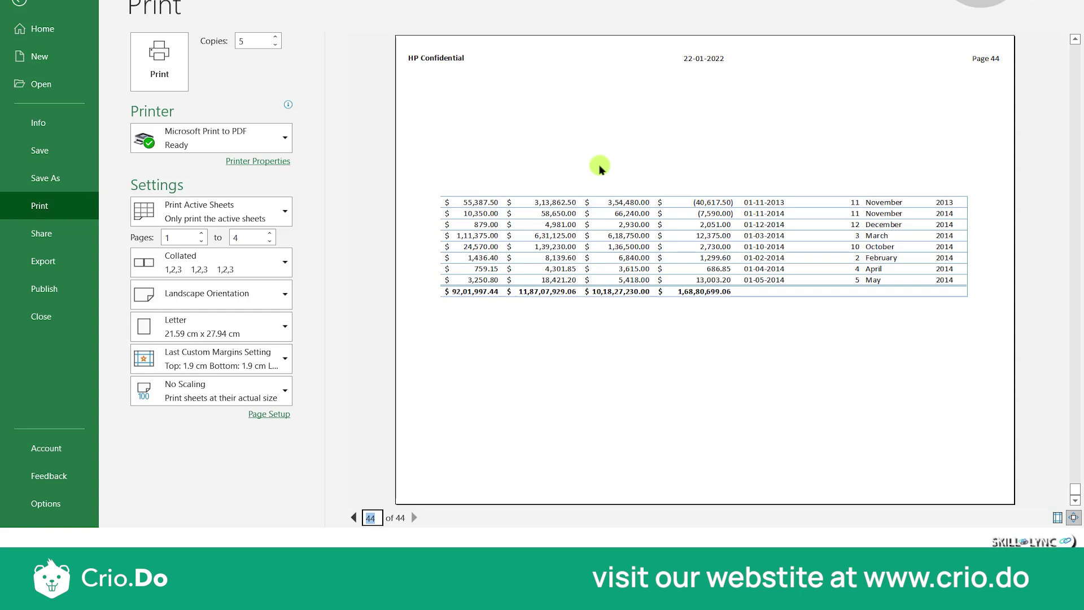
Examine the full list of preset headers in the page setup and the sections of the custom header editor
{"action": "left_click", "coordinate": [255, 415]}
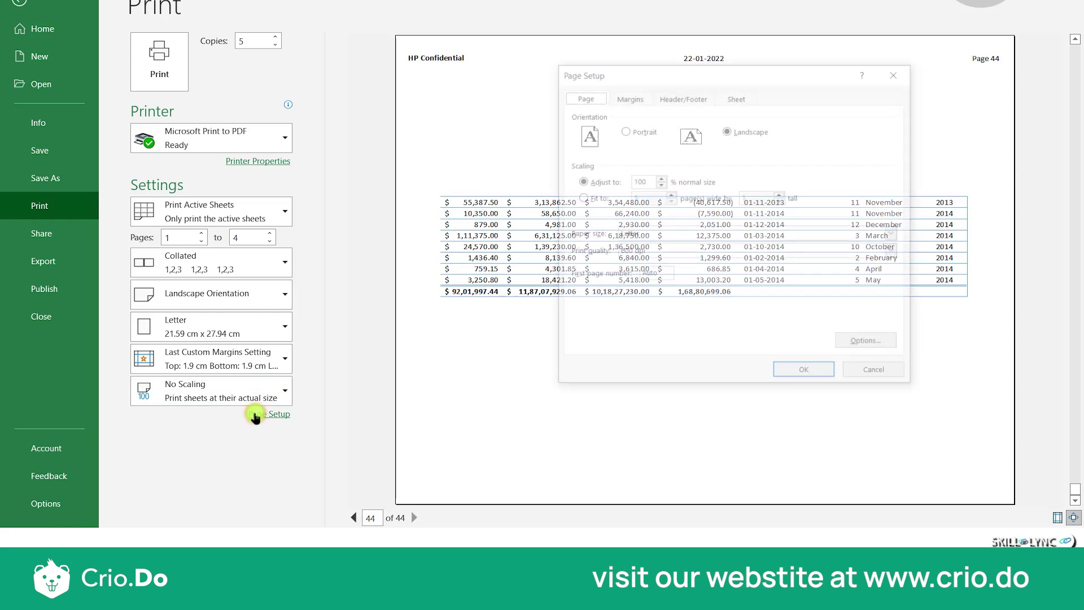
{"action": "left_click", "coordinate": [700, 96]}
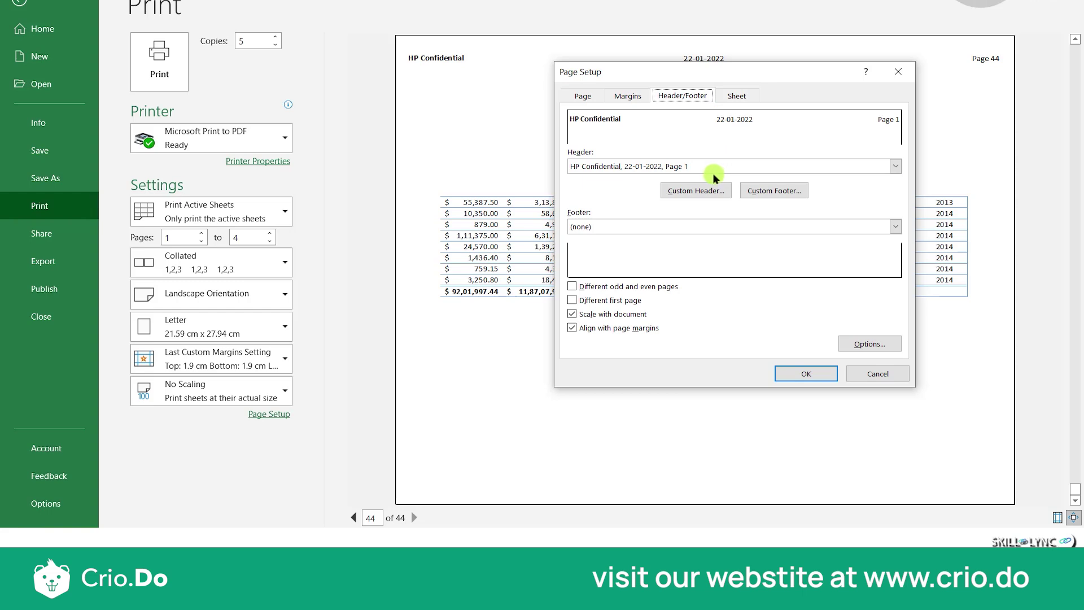
{"action": "left_click", "coordinate": [714, 166]}
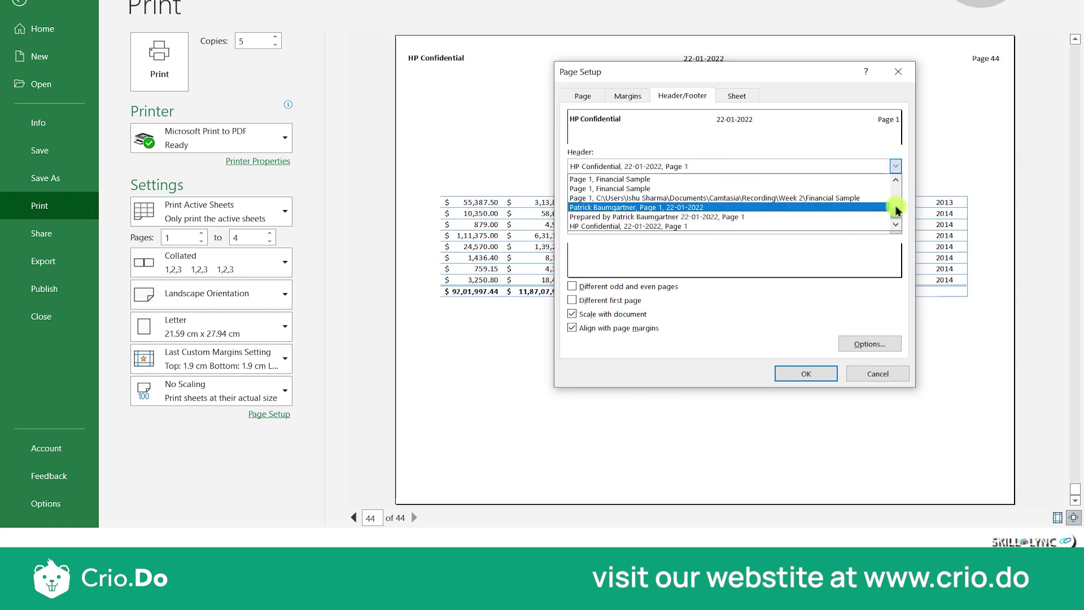
{"action": "scroll", "coordinate": [895, 218], "scroll_direction": "up", "scroll_amount": 10}
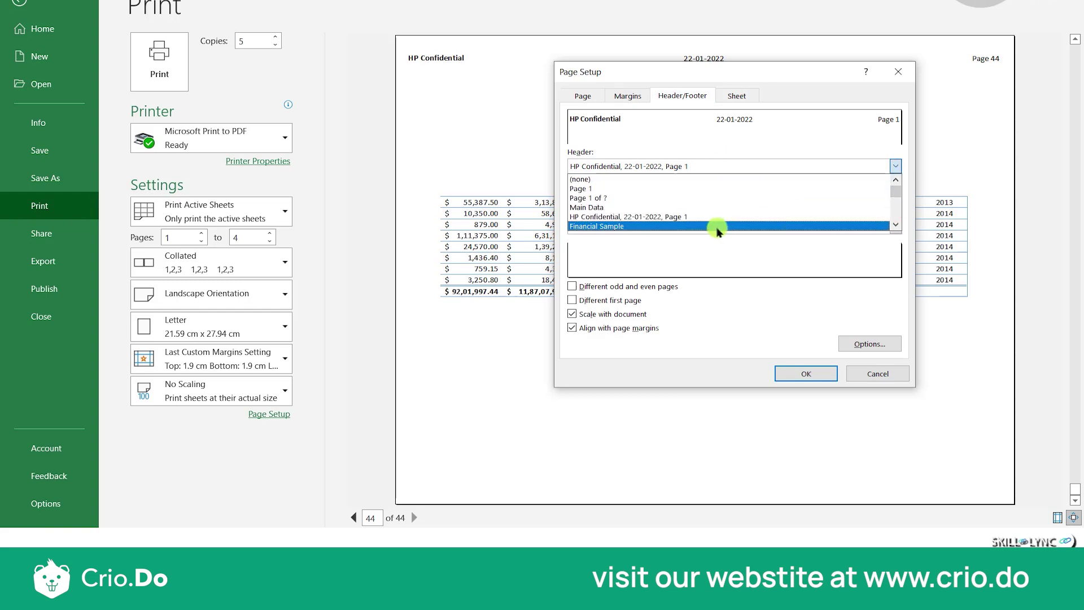
{"action": "left_click", "coordinate": [894, 224]}
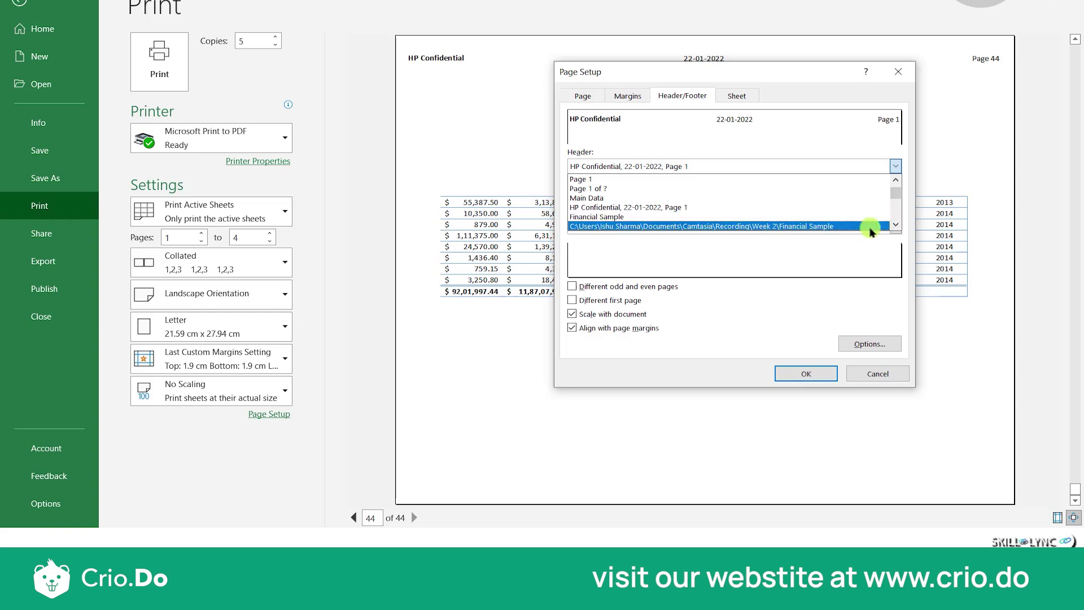
{"action": "left_click", "coordinate": [896, 224]}
{"action": "left_click", "coordinate": [896, 225]}
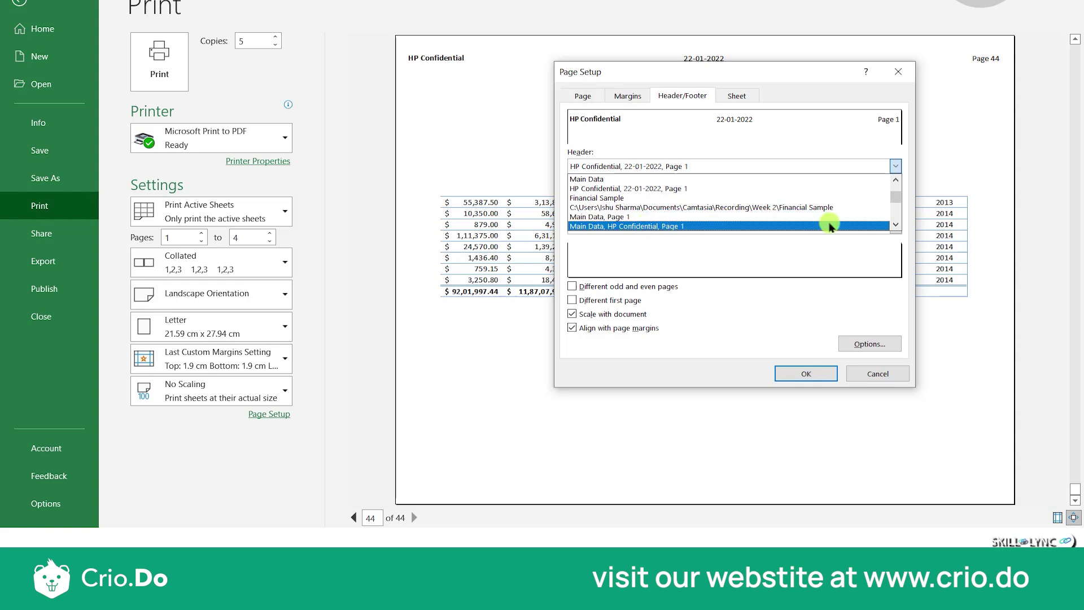
{"action": "left_click", "coordinate": [894, 226]}
{"action": "left_click", "coordinate": [894, 226]}
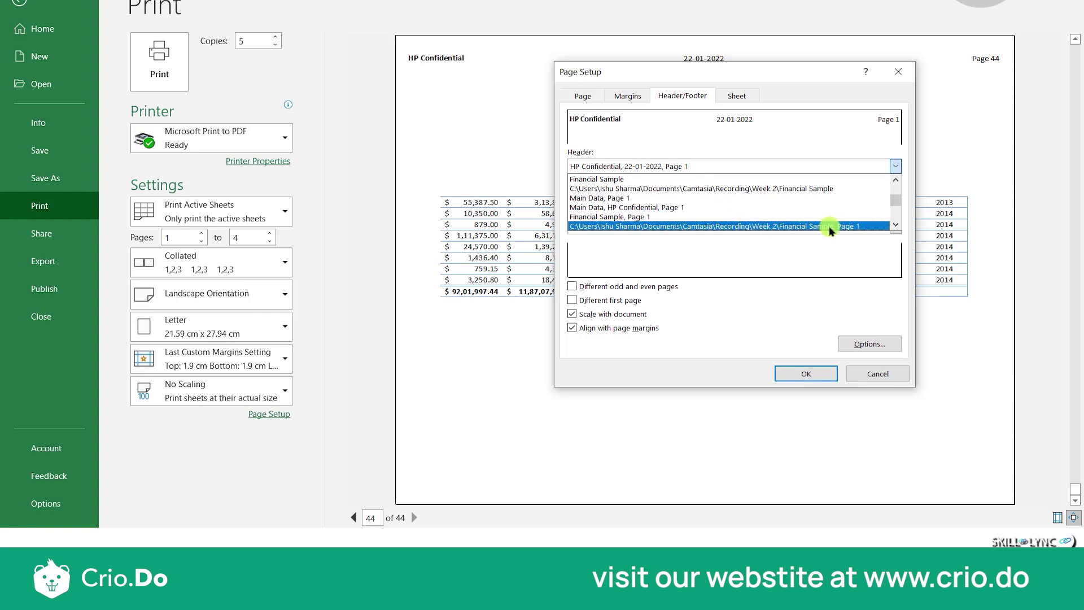
{"action": "left_click", "coordinate": [893, 226]}
{"action": "left_click", "coordinate": [893, 227]}
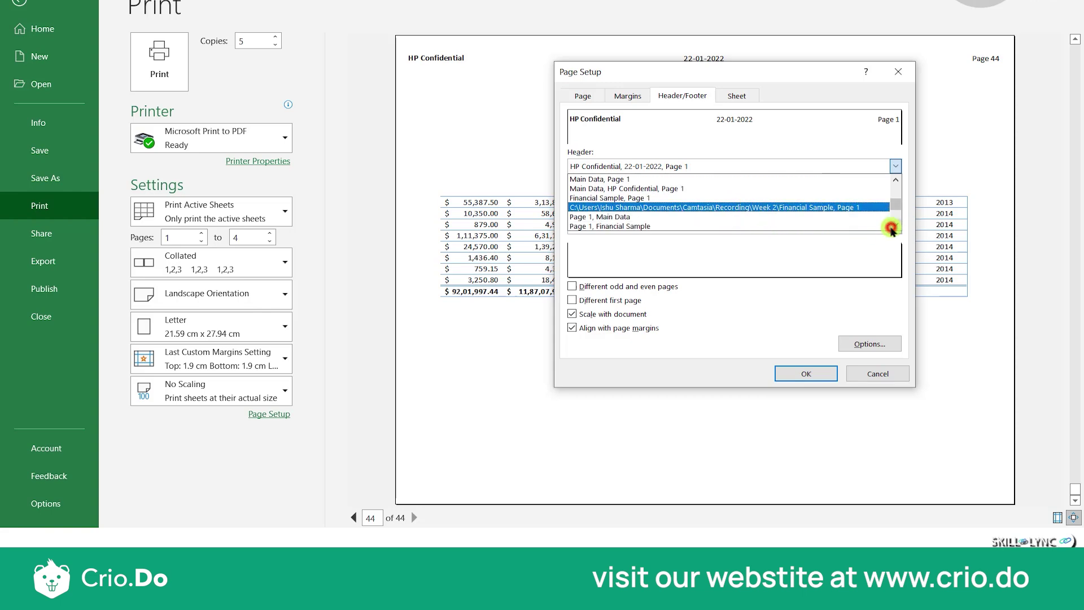
{"action": "left_click", "coordinate": [894, 227]}
{"action": "left_click", "coordinate": [893, 227]}
{"action": "left_click", "coordinate": [893, 227]}
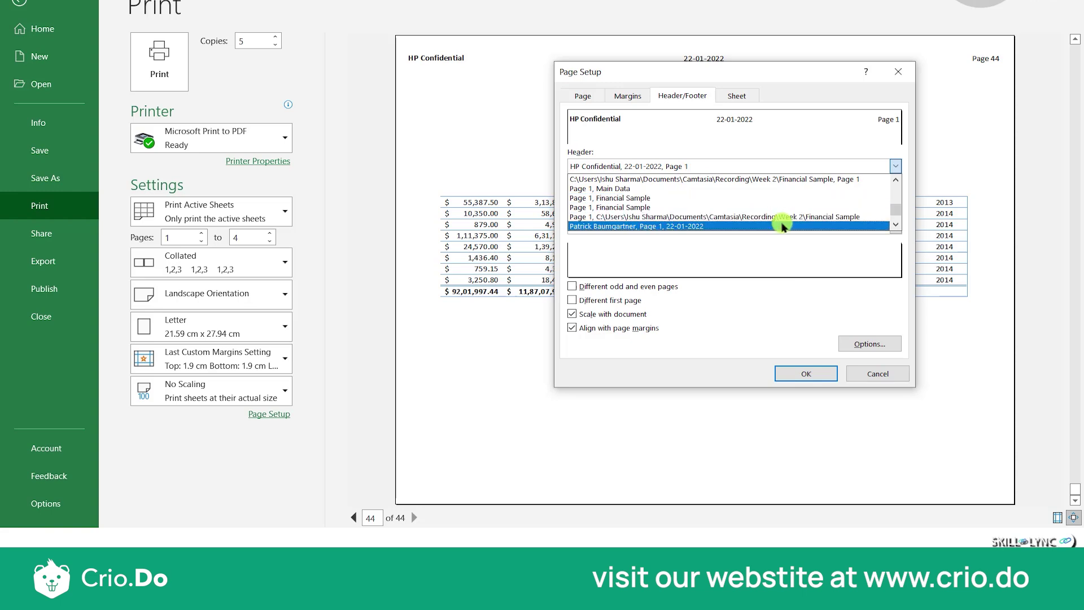
{"action": "left_click", "coordinate": [892, 225]}
{"action": "left_click", "coordinate": [893, 224]}
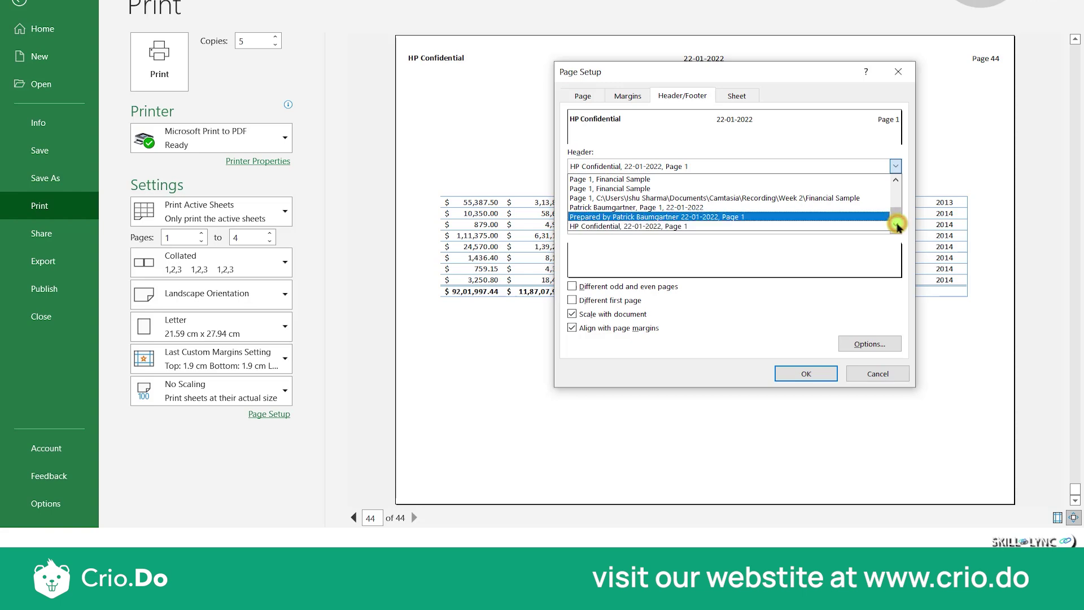
{"action": "left_click", "coordinate": [785, 247]}
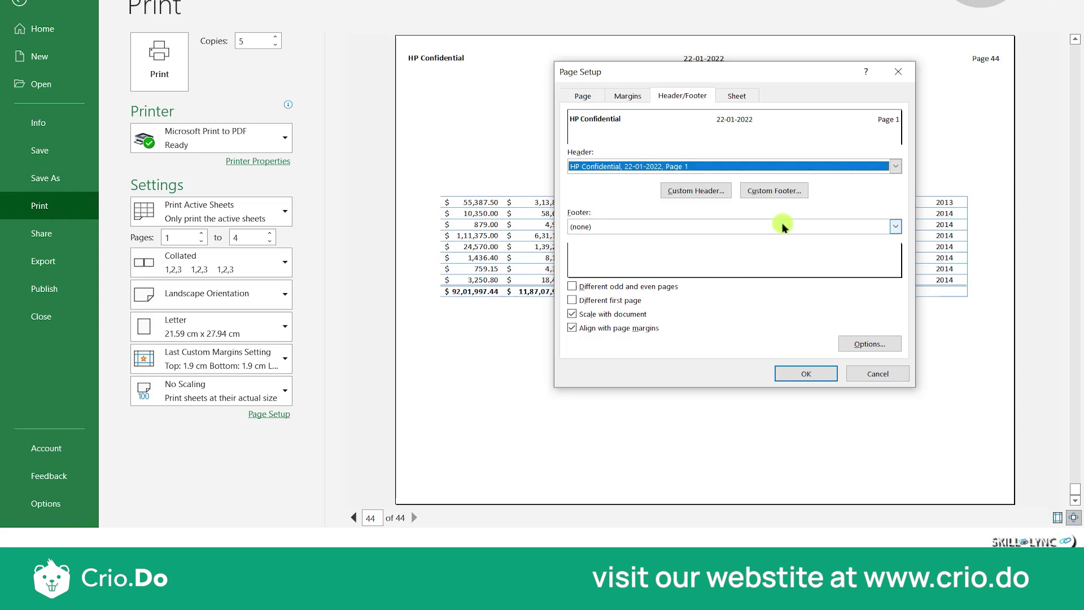
{"action": "left_click", "coordinate": [709, 193]}
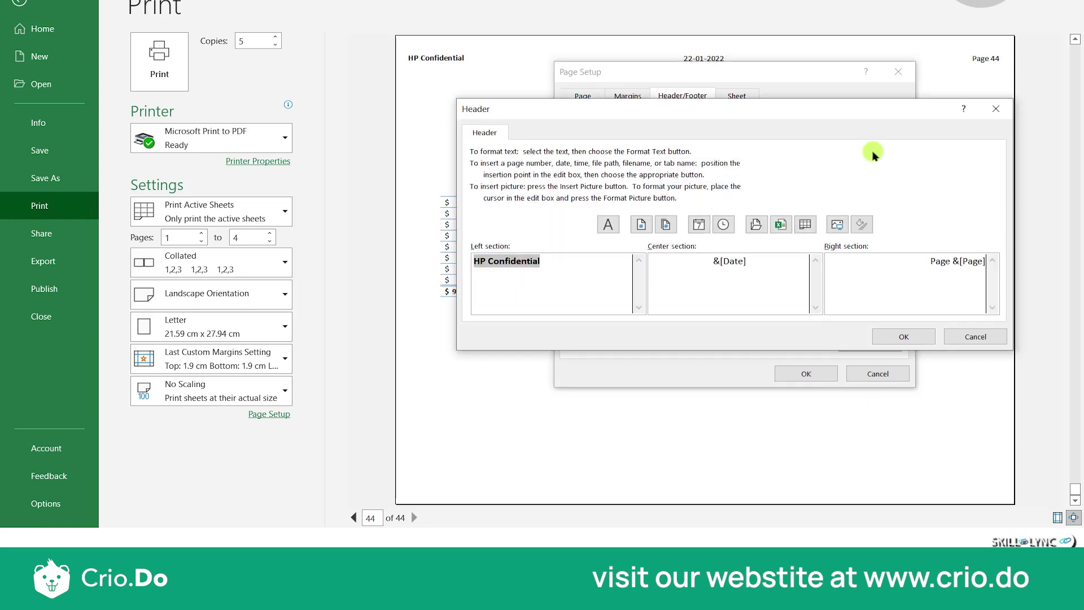
{"action": "left_click", "coordinate": [996, 108]}
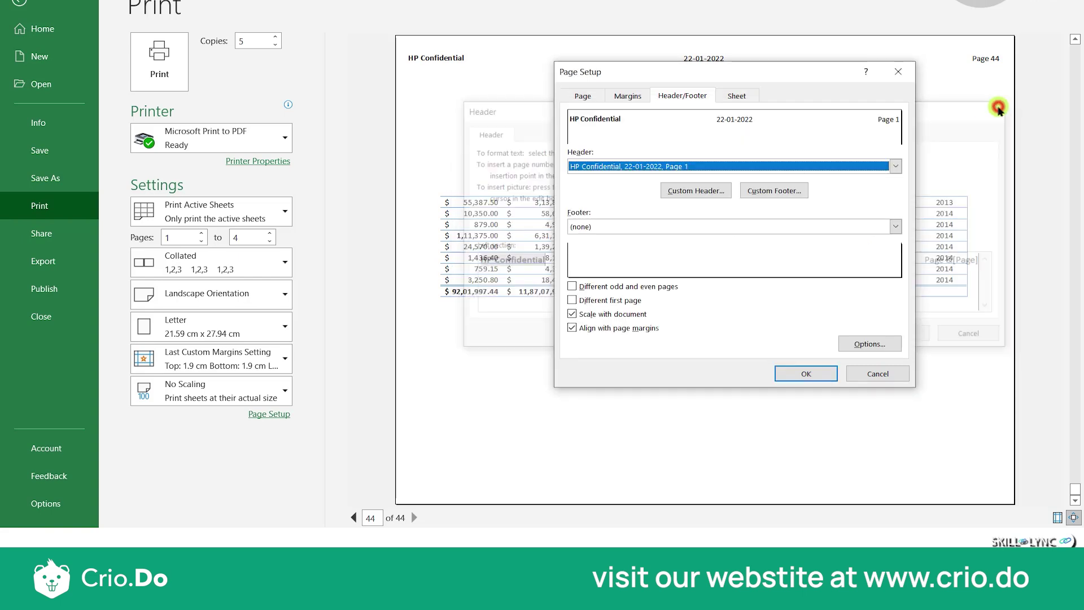
Choose the preset header with page number and full file path, add "Skill Lync" to its left section, and apply the custom header
{"action": "left_click", "coordinate": [753, 169]}
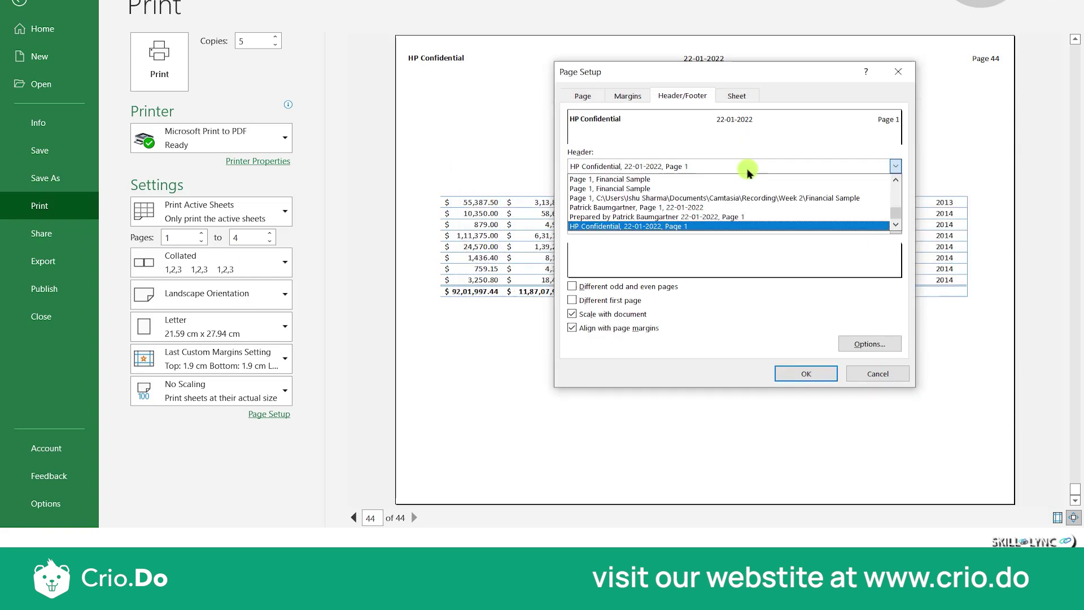
{"action": "left_click", "coordinate": [733, 198]}
{"action": "left_click", "coordinate": [696, 192]}
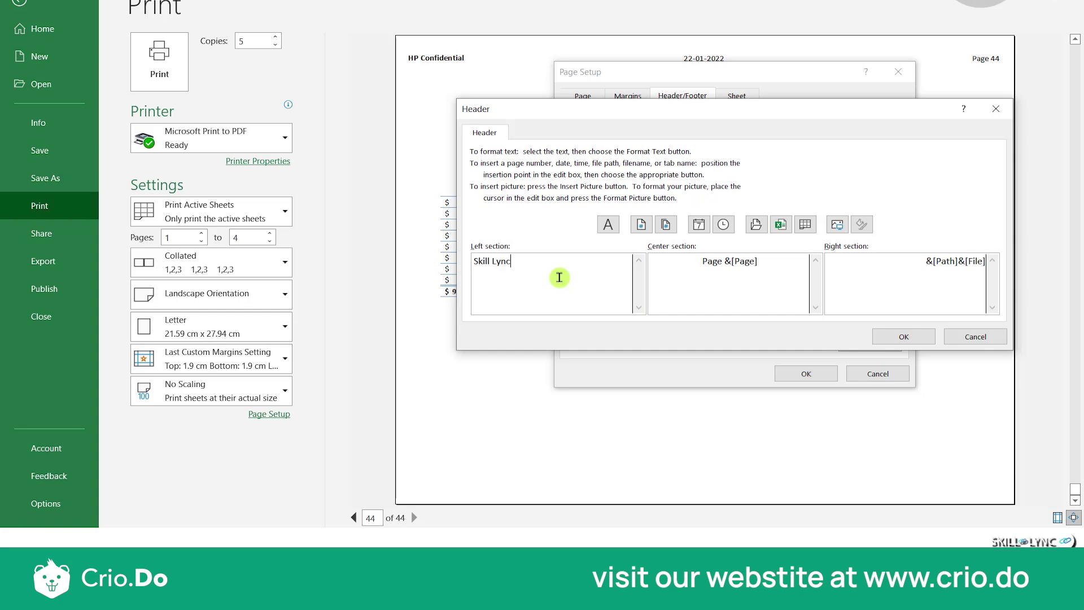
{"action": "left_click", "coordinate": [724, 268]}
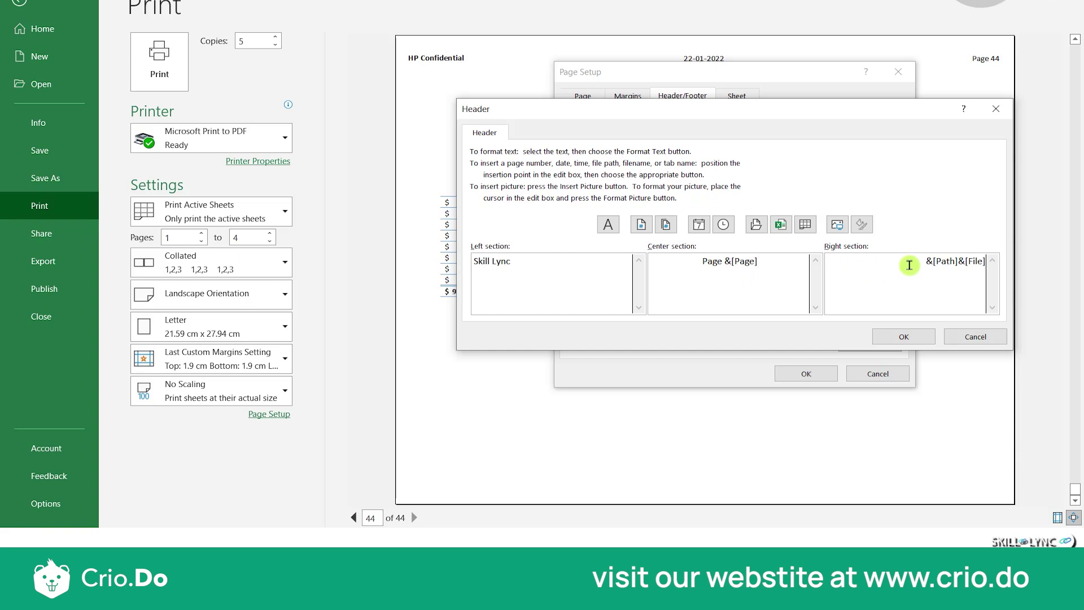
{"action": "left_click_drag", "start_coordinate": [922, 263], "coordinate": [975, 262]}
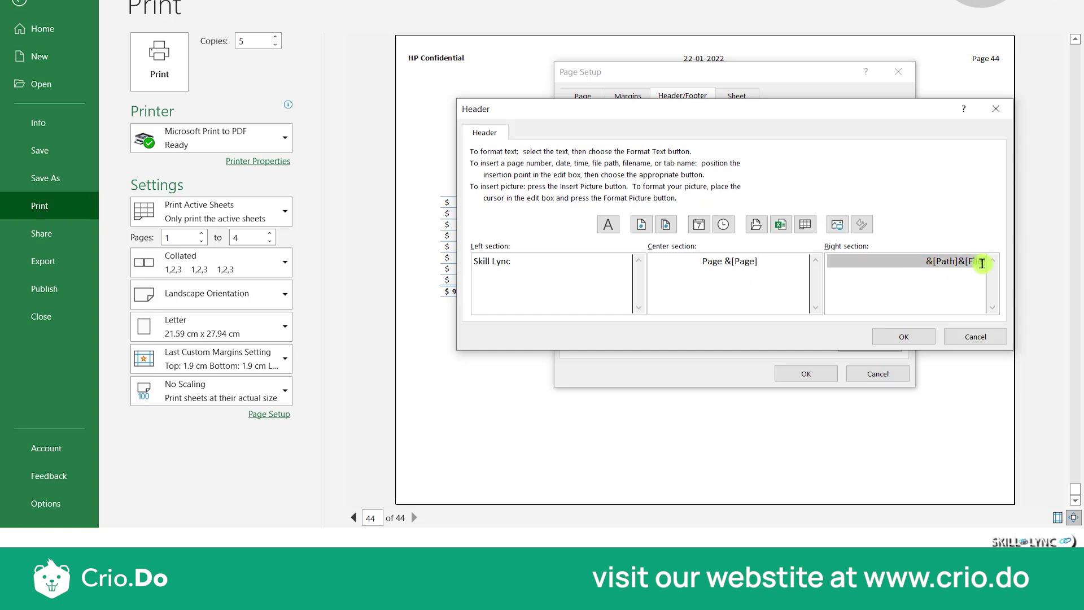
{"action": "left_click", "coordinate": [908, 335]}
{"action": "left_click", "coordinate": [828, 375]}
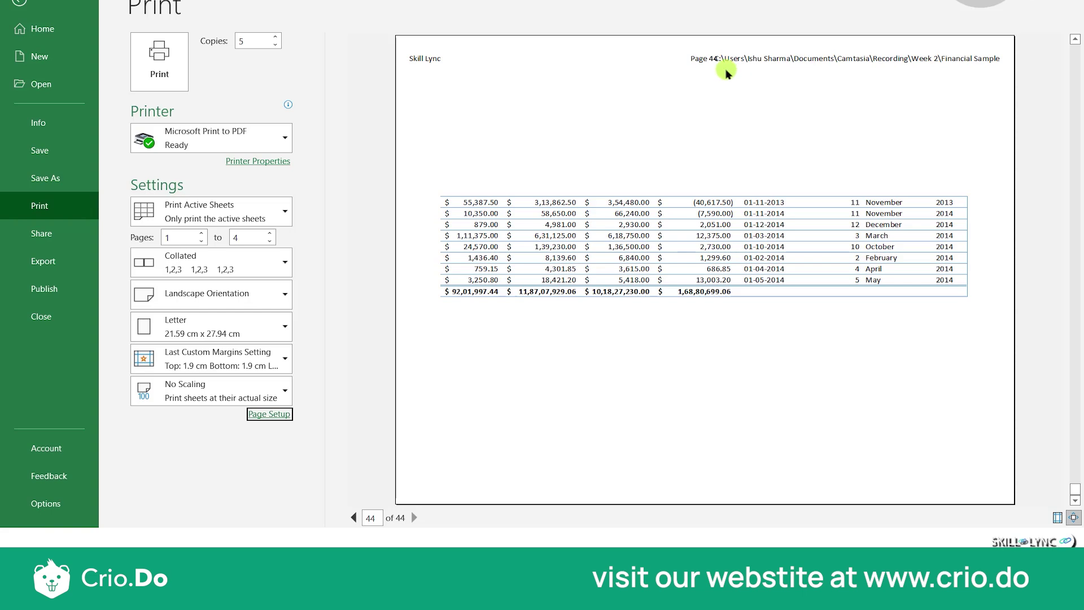
Choose the preset header "HP Confidential, 22-01-2022, Page 1" and replace its left section text with "Skill Lync" in the custom header editor
{"action": "left_click", "coordinate": [259, 416]}
{"action": "left_click", "coordinate": [661, 97]}
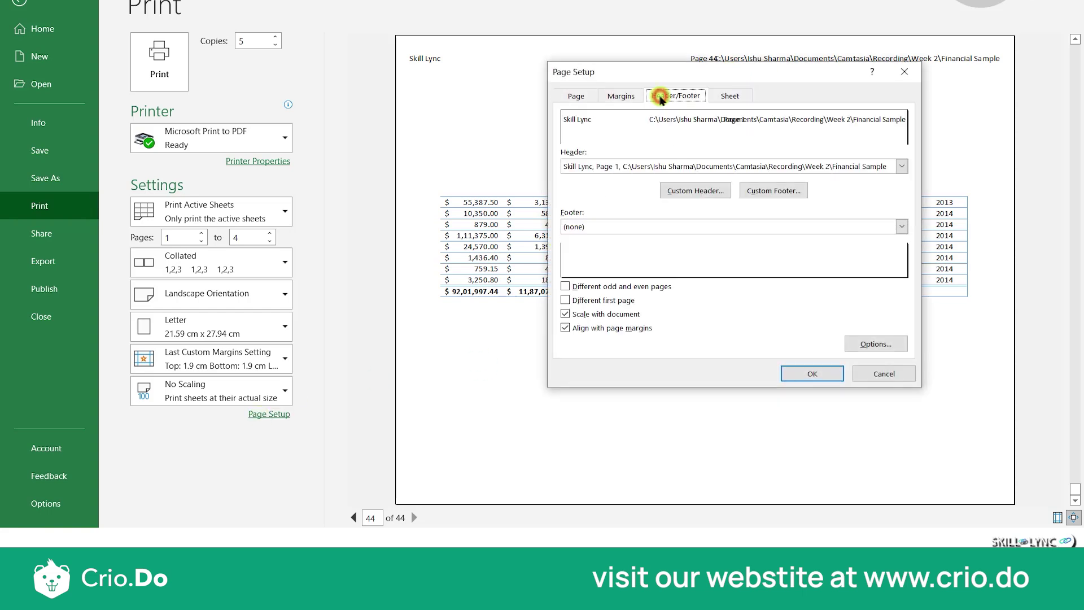
{"action": "left_click", "coordinate": [647, 168]}
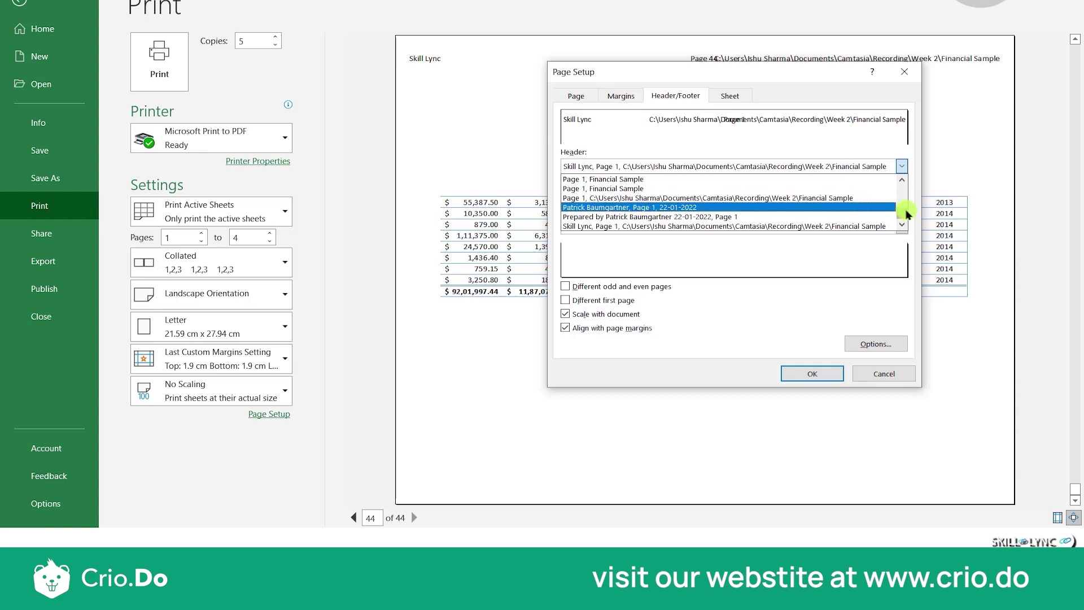
{"action": "left_click_drag", "start_coordinate": [905, 213], "coordinate": [901, 165]}
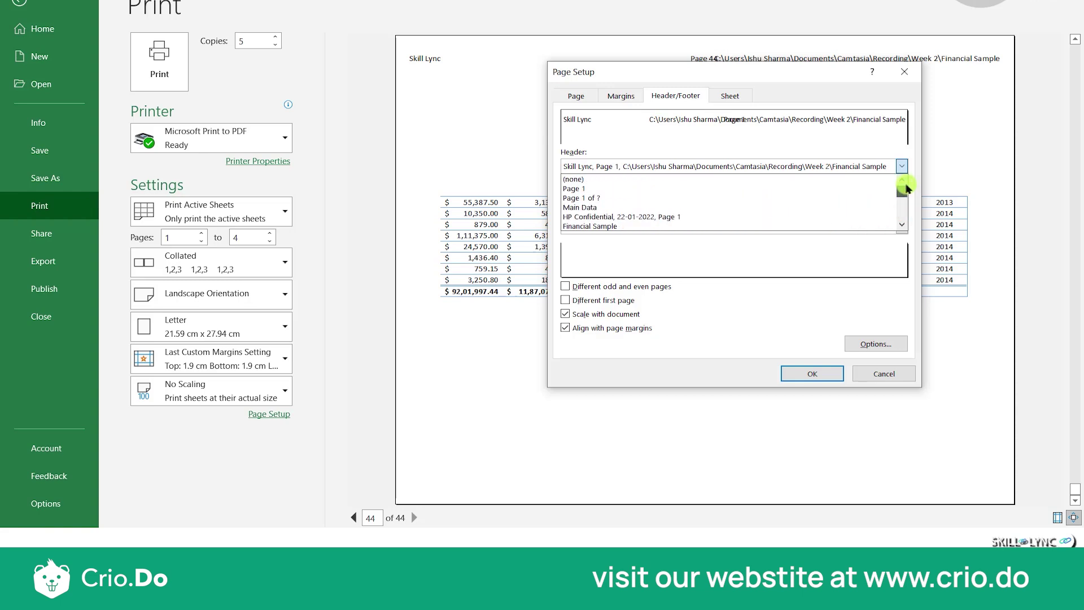
{"action": "left_click", "coordinate": [698, 220]}
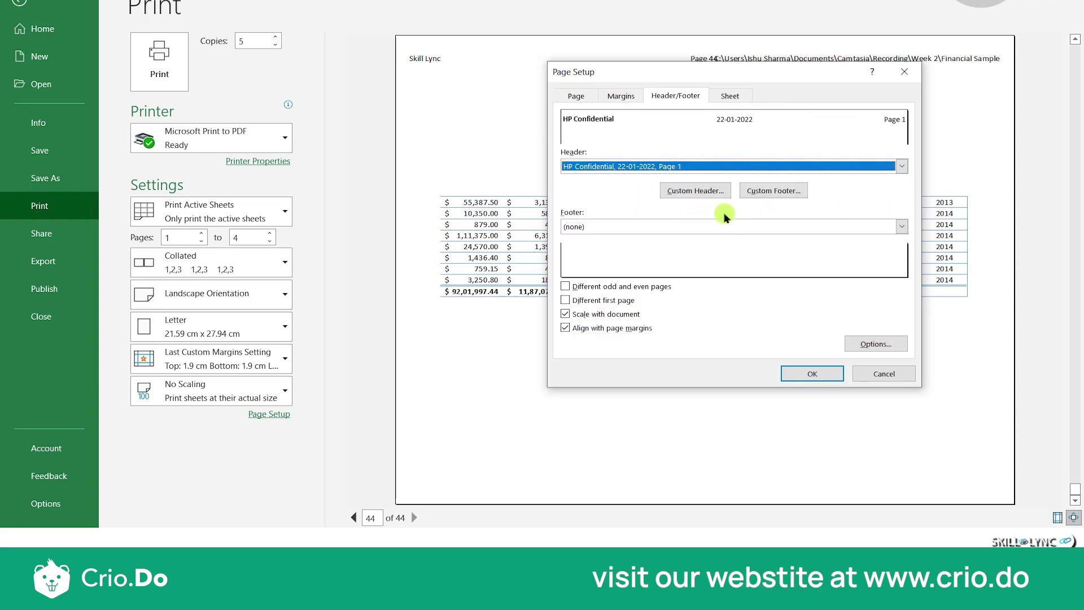
{"action": "left_click", "coordinate": [705, 192]}
{"action": "left_click", "coordinate": [588, 270]}
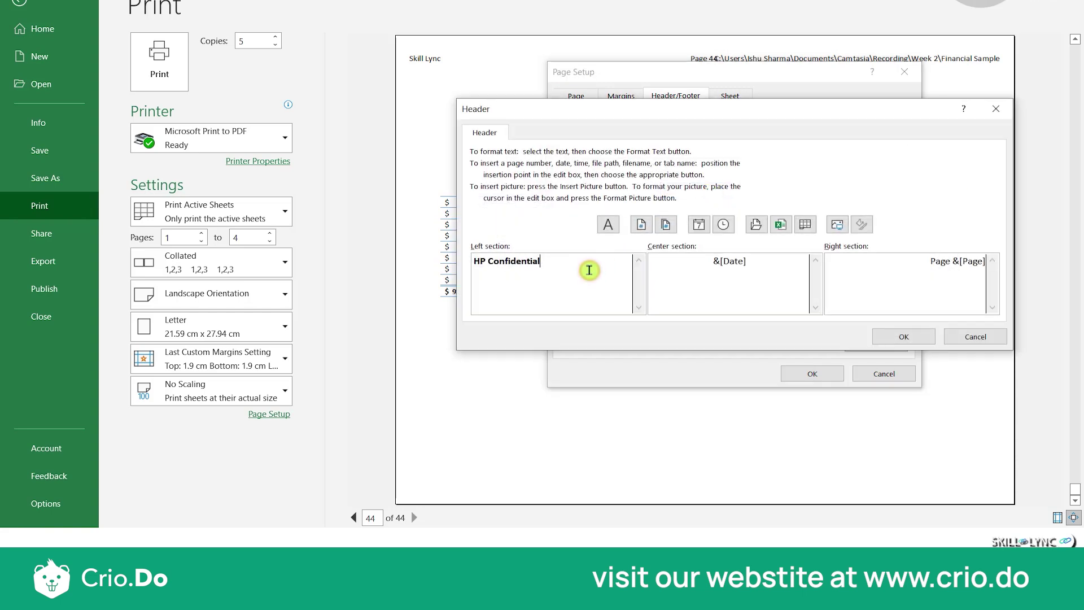
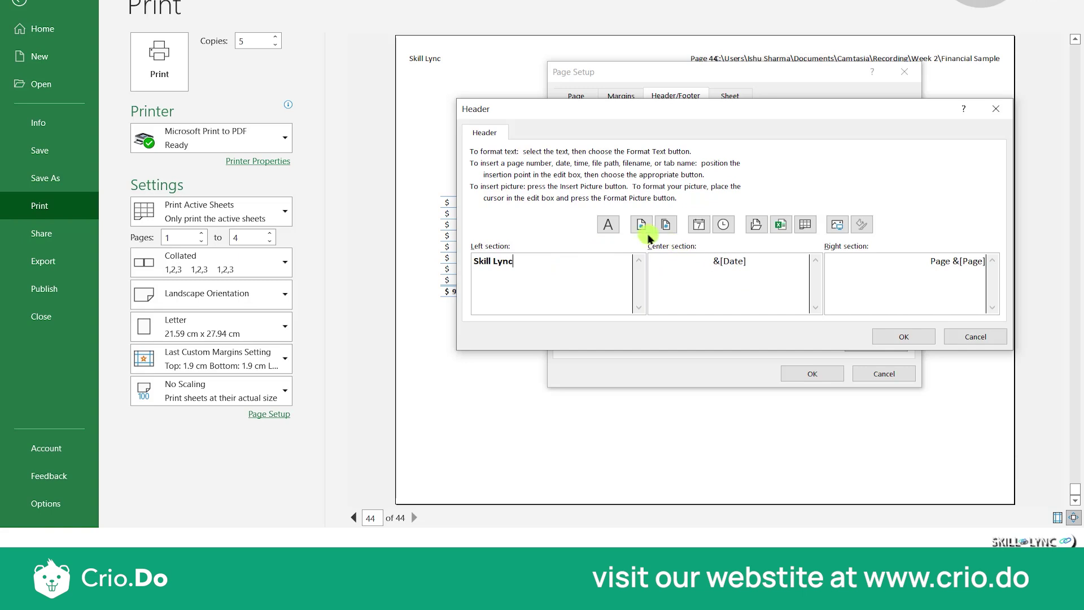
Try to set the left header section's font colour to red without selecting its text
{"action": "left_click", "coordinate": [608, 224]}
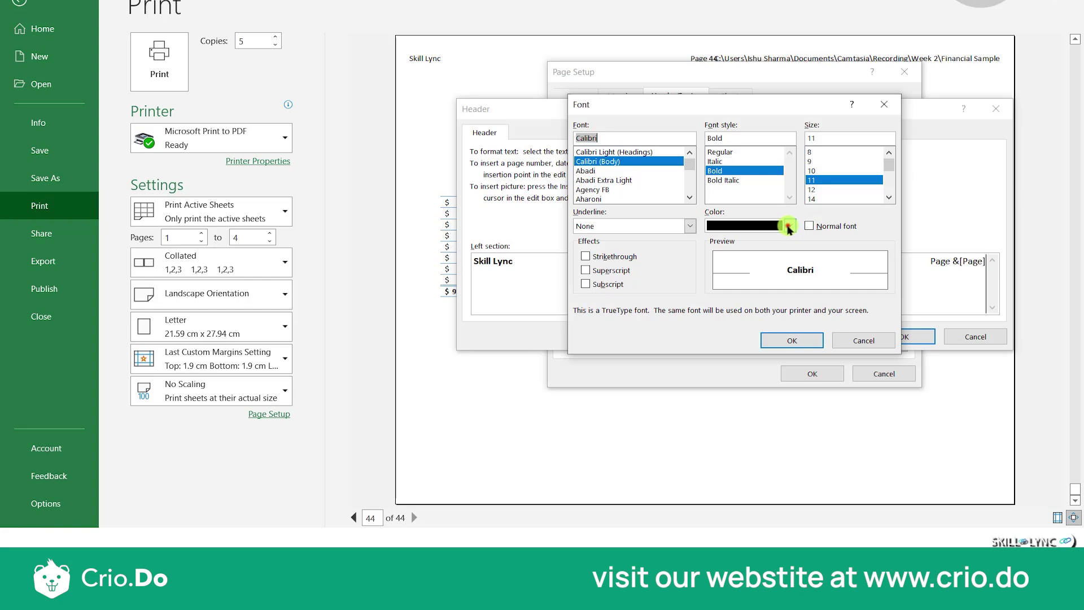
{"action": "left_click", "coordinate": [789, 227]}
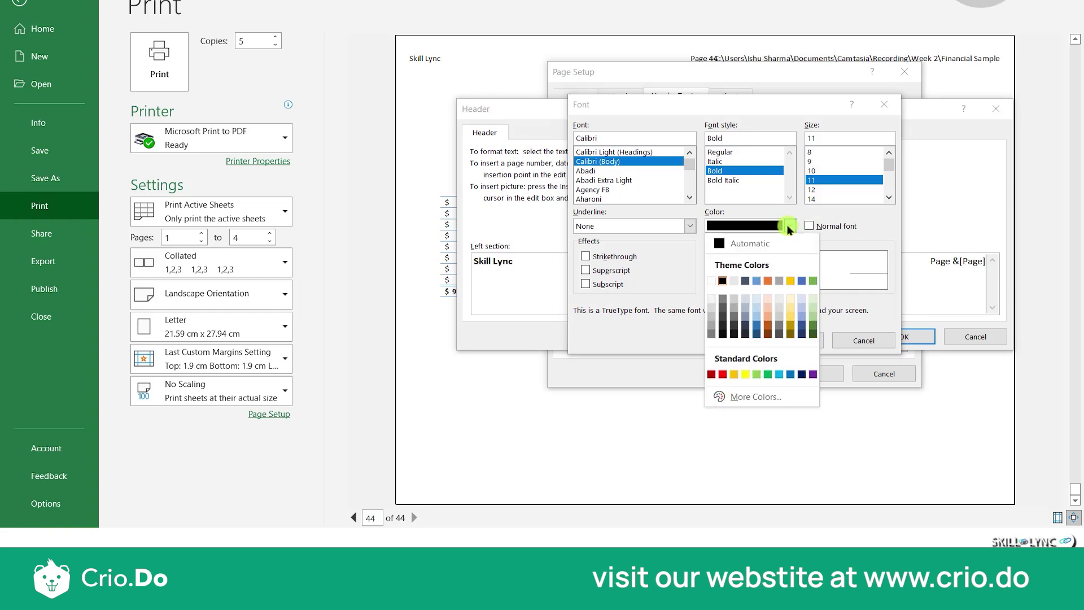
{"action": "left_click", "coordinate": [723, 374]}
{"action": "left_click", "coordinate": [795, 340]}
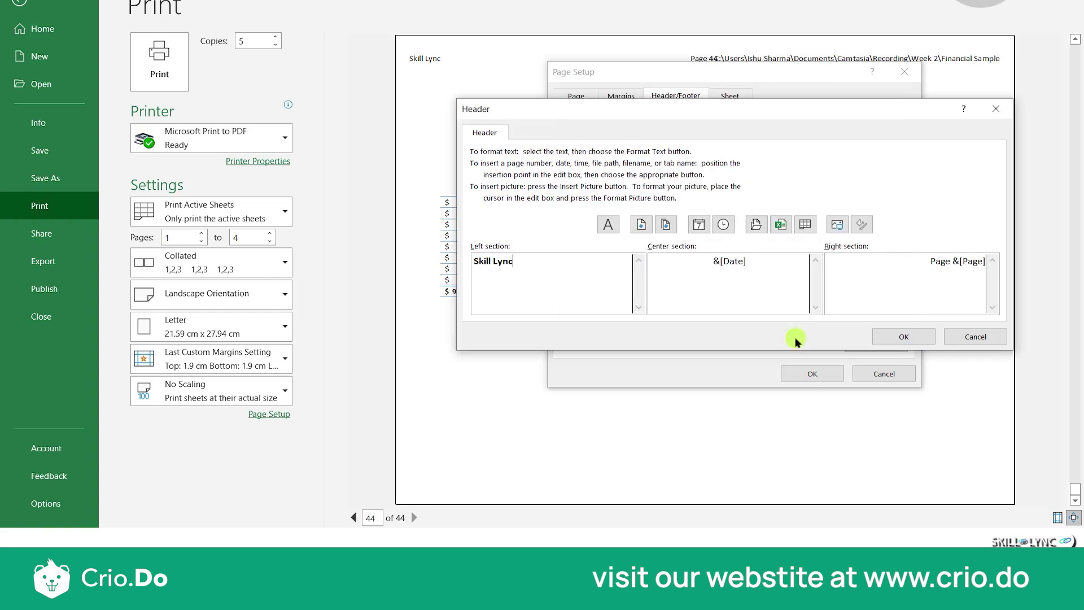
Select the "Skill Lync" text in the left header section and set its font colour to standard red
{"action": "left_click_drag", "start_coordinate": [530, 260], "coordinate": [469, 261]}
{"action": "left_click", "coordinate": [600, 226]}
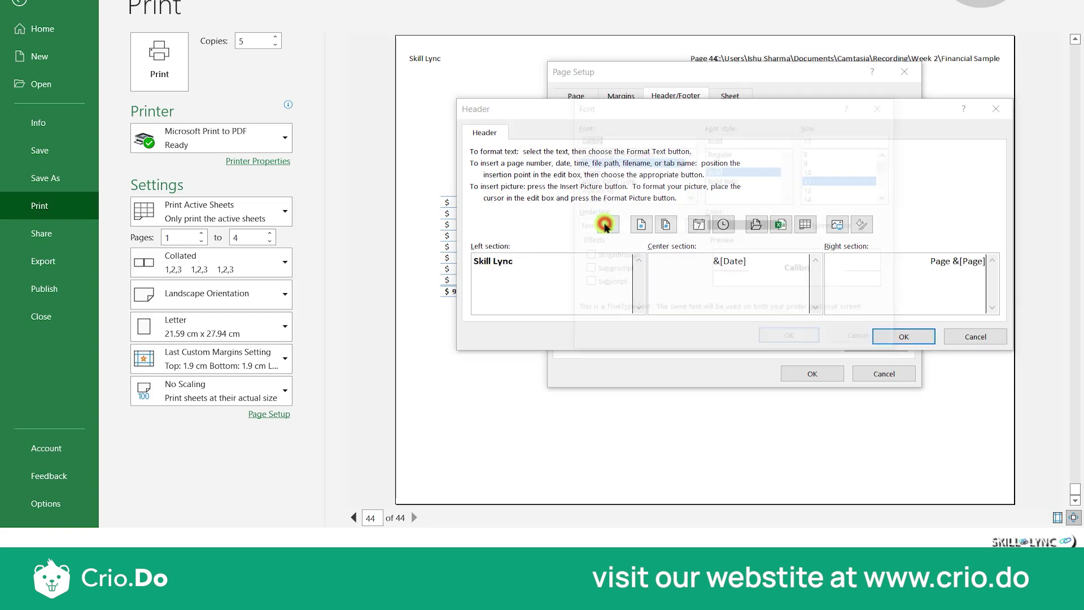
{"action": "left_click", "coordinate": [786, 225]}
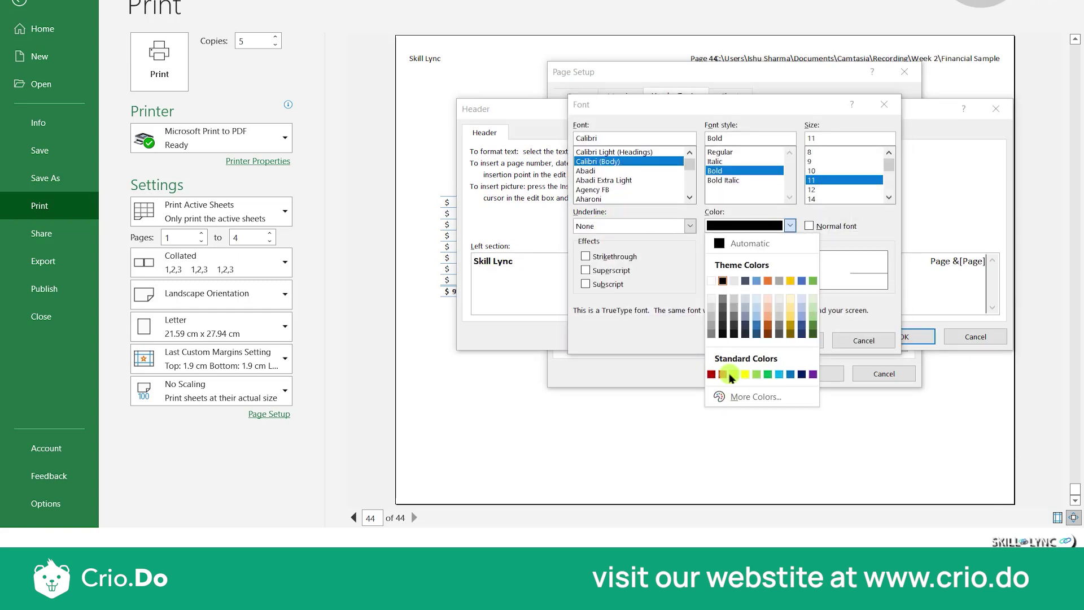
{"action": "left_click", "coordinate": [722, 374]}
{"action": "left_click", "coordinate": [793, 339]}
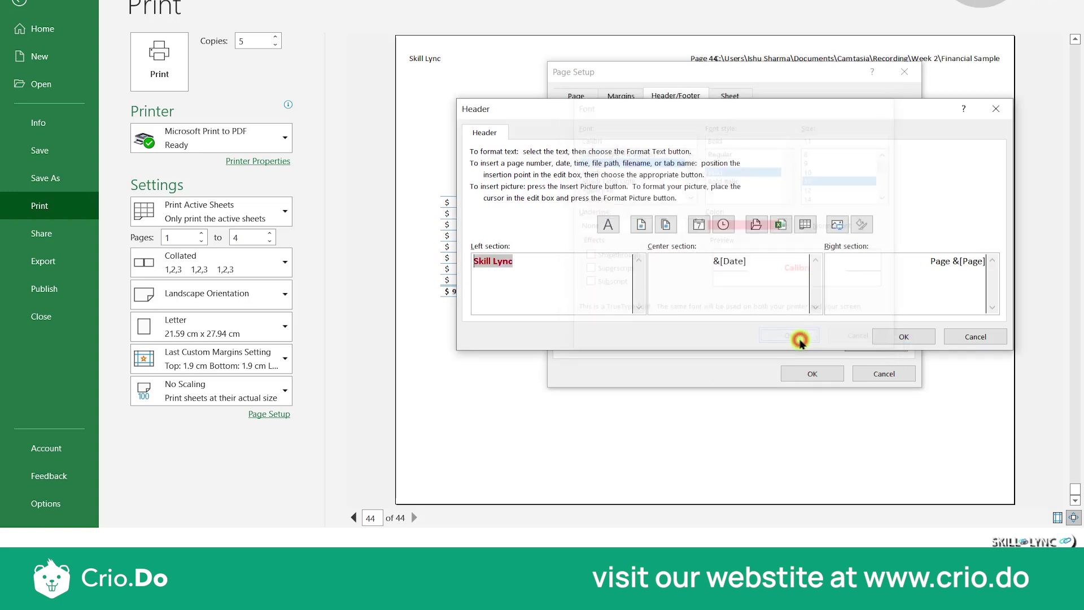
{"action": "left_click", "coordinate": [539, 288]}
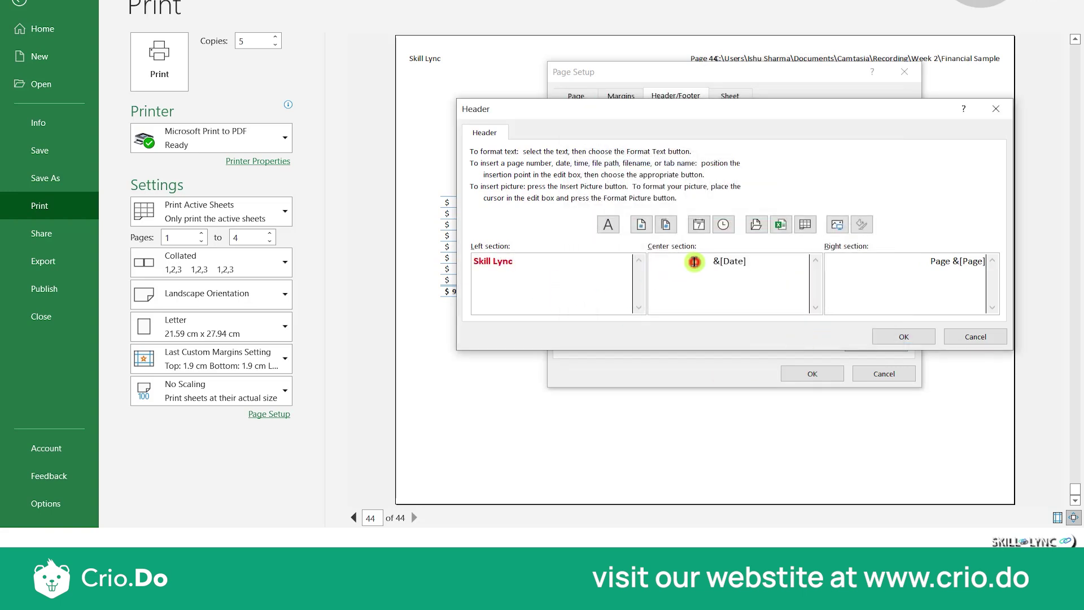
Select the date code in the center header section and set its font colour to the light blue theme colour
{"action": "left_click_drag", "start_coordinate": [699, 264], "coordinate": [769, 262]}
{"action": "left_click", "coordinate": [604, 232]}
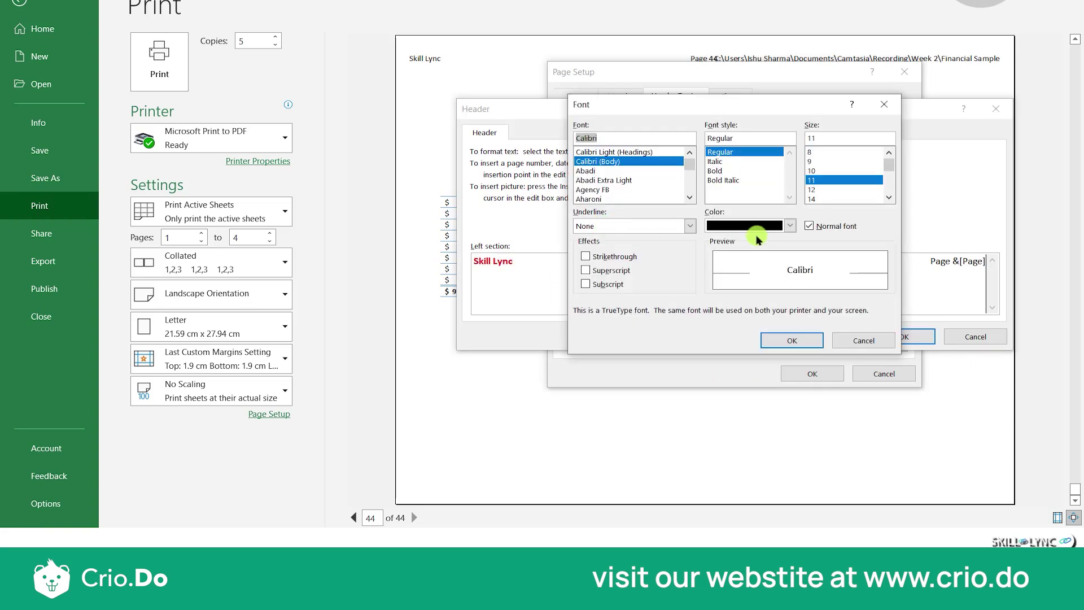
{"action": "left_click", "coordinate": [765, 225]}
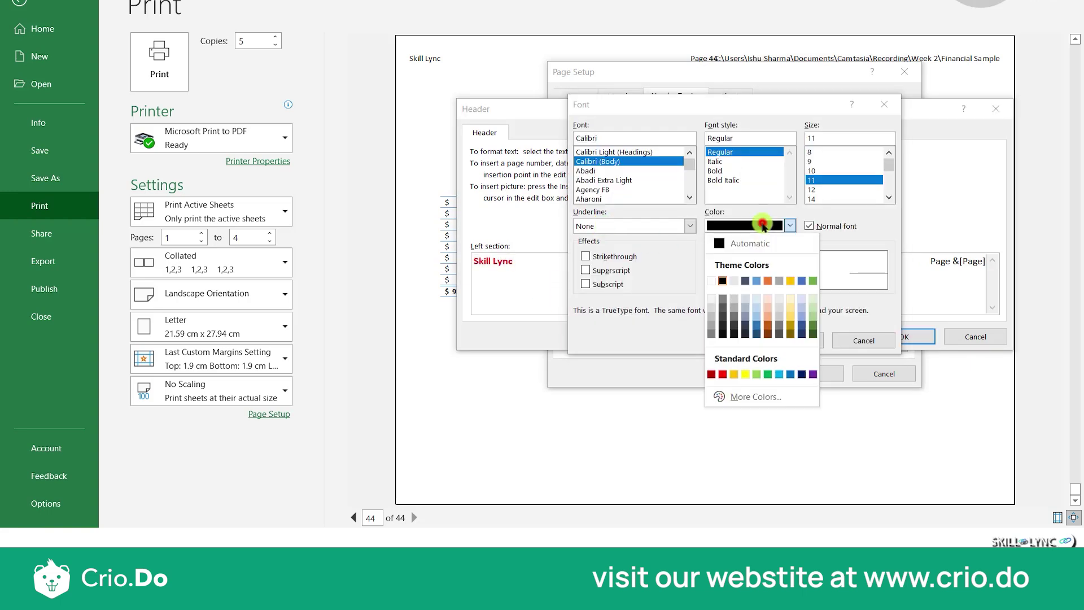
{"action": "left_click", "coordinate": [756, 281]}
{"action": "left_click", "coordinate": [813, 344]}
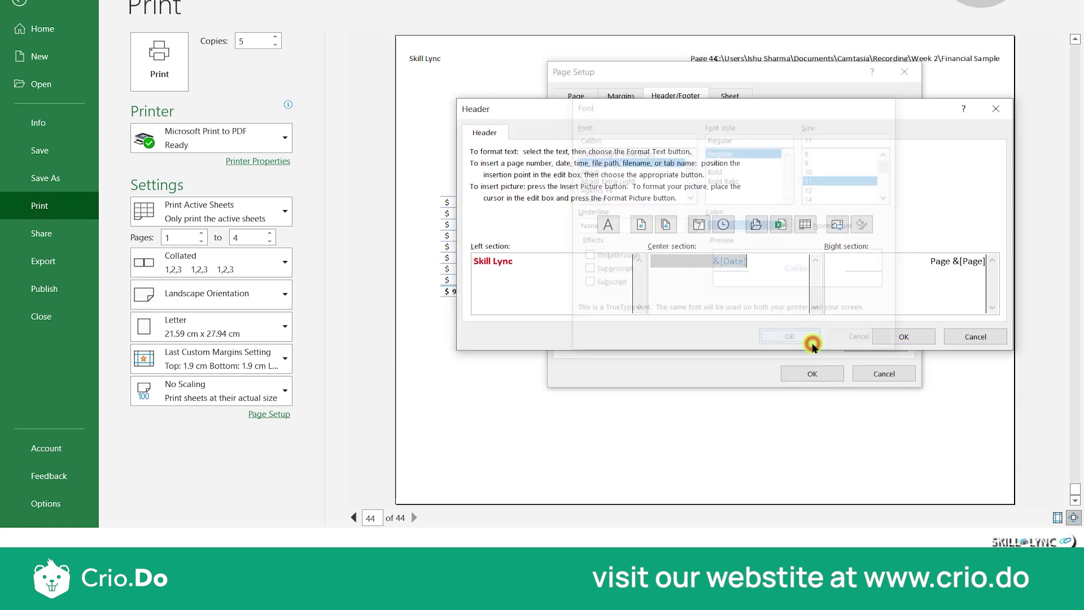
{"action": "left_click", "coordinate": [774, 282]}
Try Segoe UI Symbol and the strikethrough and superscript effects on the center section's date code, and reset it to the normal font
{"action": "left_click_drag", "start_coordinate": [773, 263], "coordinate": [697, 266]}
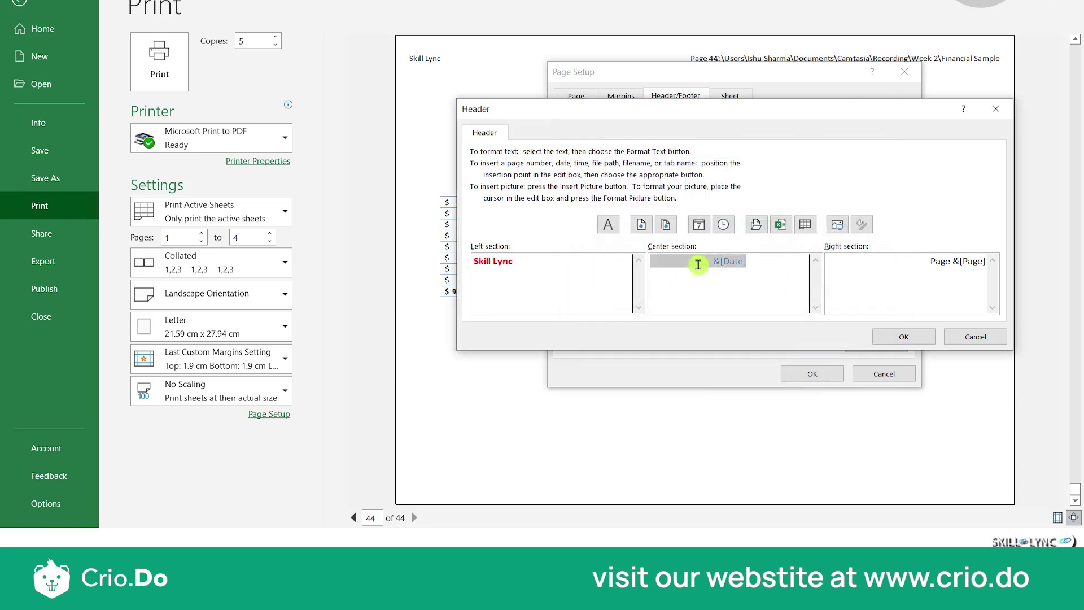
{"action": "left_click", "coordinate": [608, 224]}
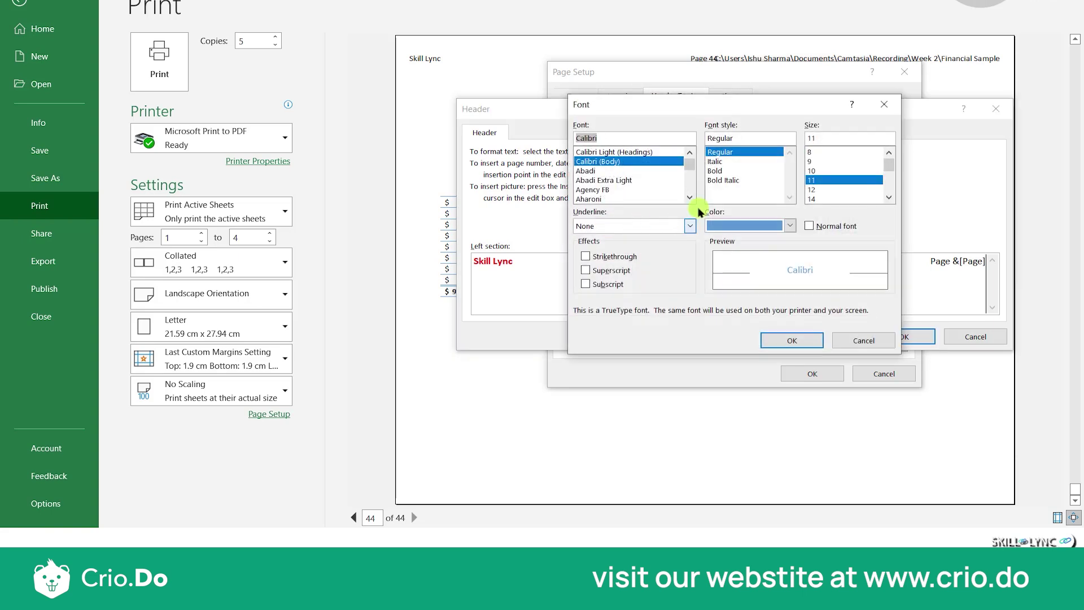
{"action": "left_click", "coordinate": [630, 180]}
{"action": "left_click_drag", "start_coordinate": [690, 165], "coordinate": [692, 192]}
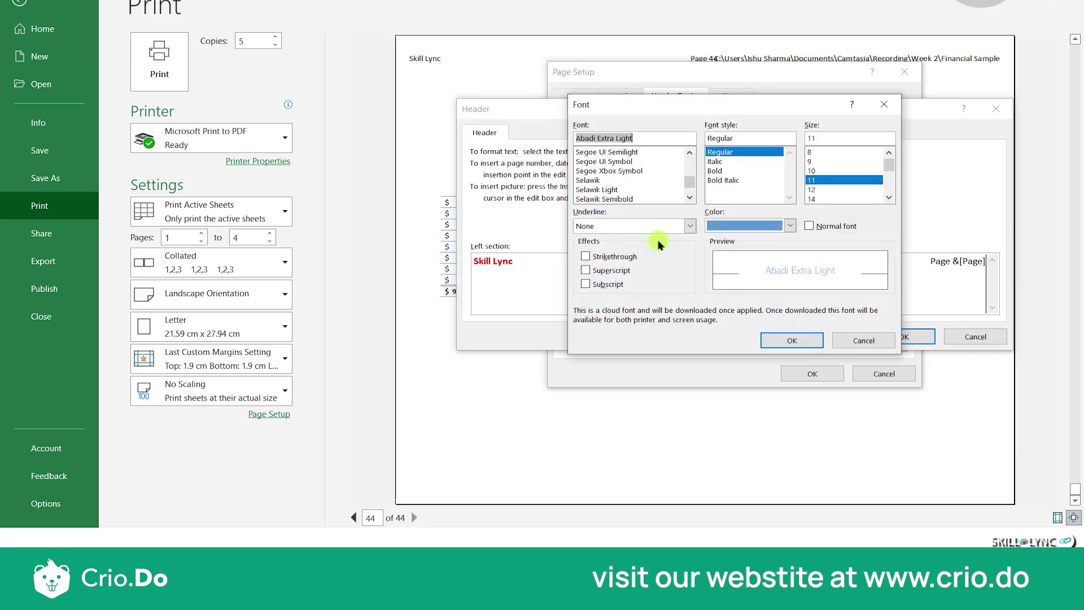
{"action": "left_click", "coordinate": [625, 199]}
{"action": "left_click", "coordinate": [615, 189]}
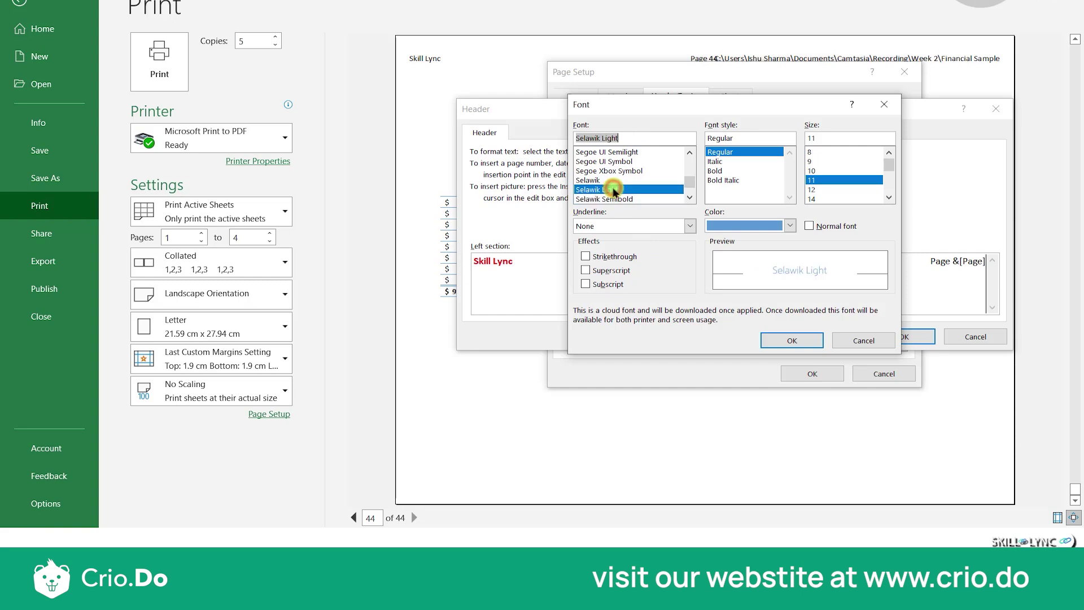
{"action": "left_click", "coordinate": [608, 163]}
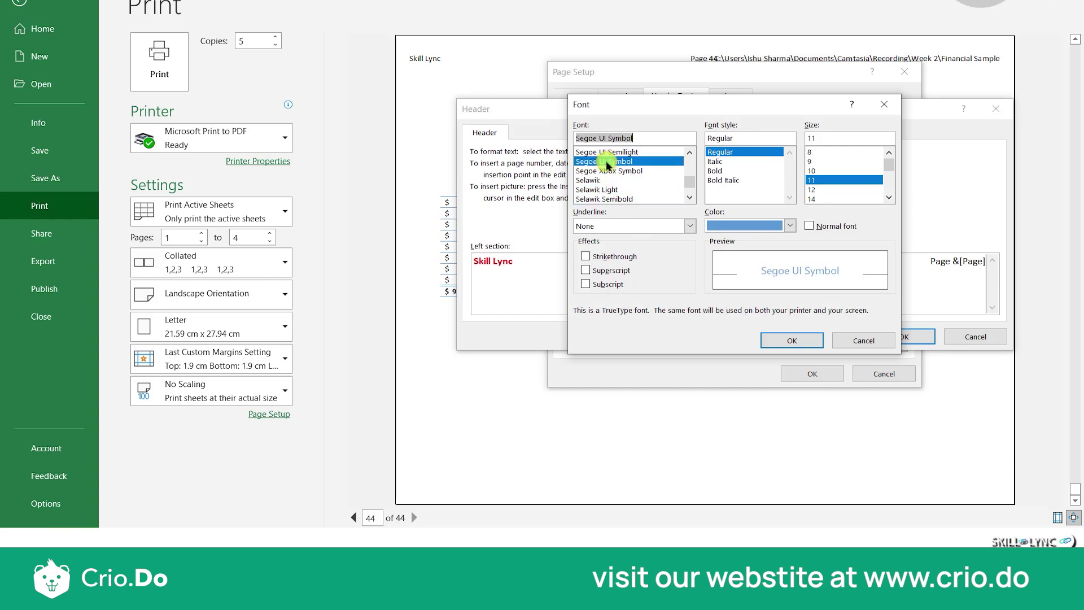
{"action": "left_click", "coordinate": [612, 257]}
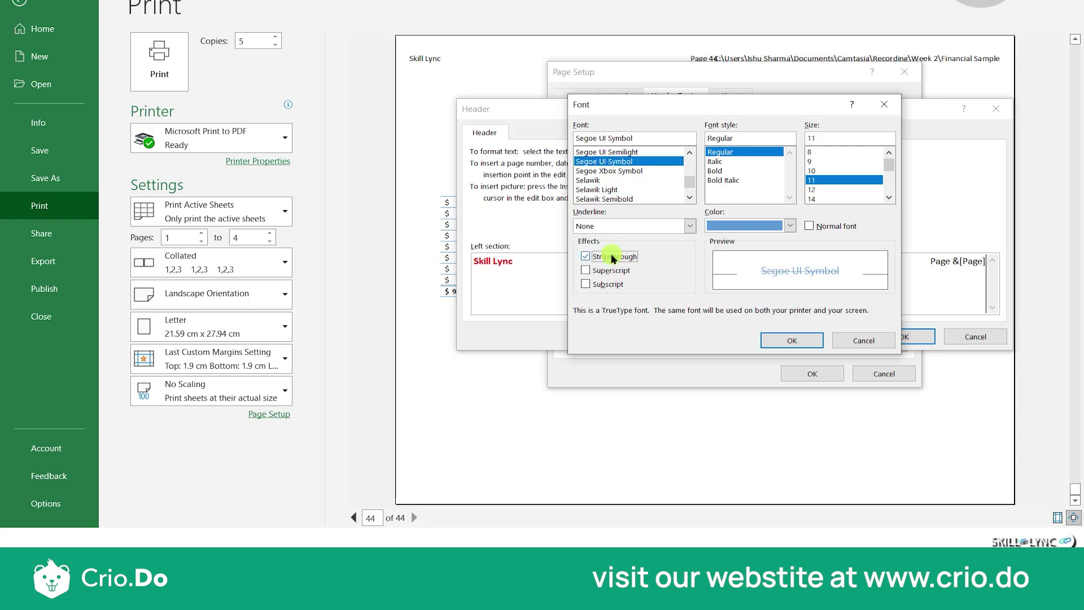
{"action": "left_click", "coordinate": [612, 257]}
{"action": "left_click", "coordinate": [614, 271]}
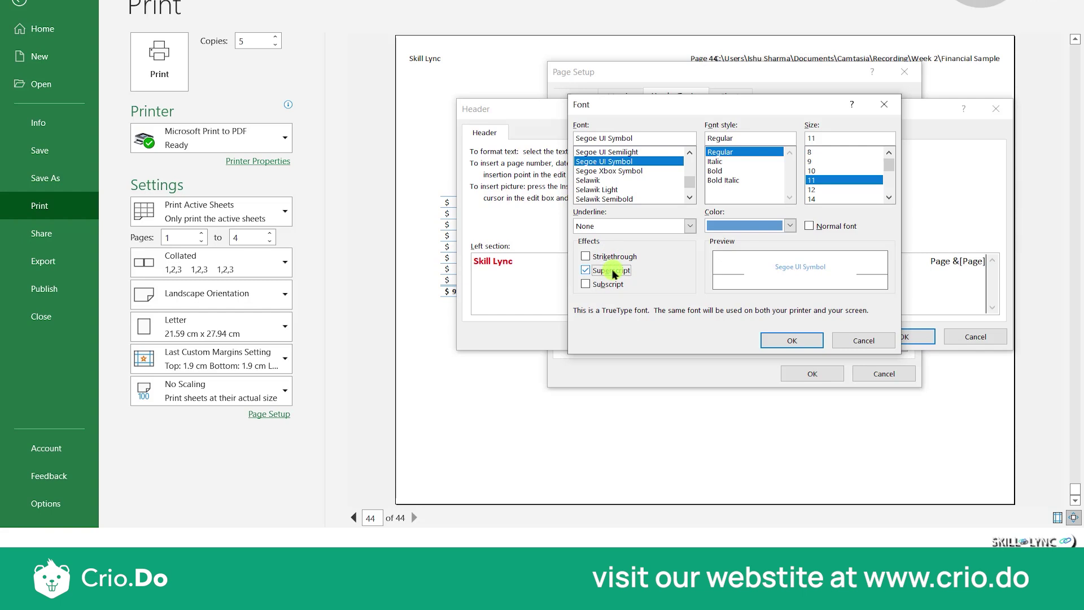
{"action": "left_click", "coordinate": [611, 285]}
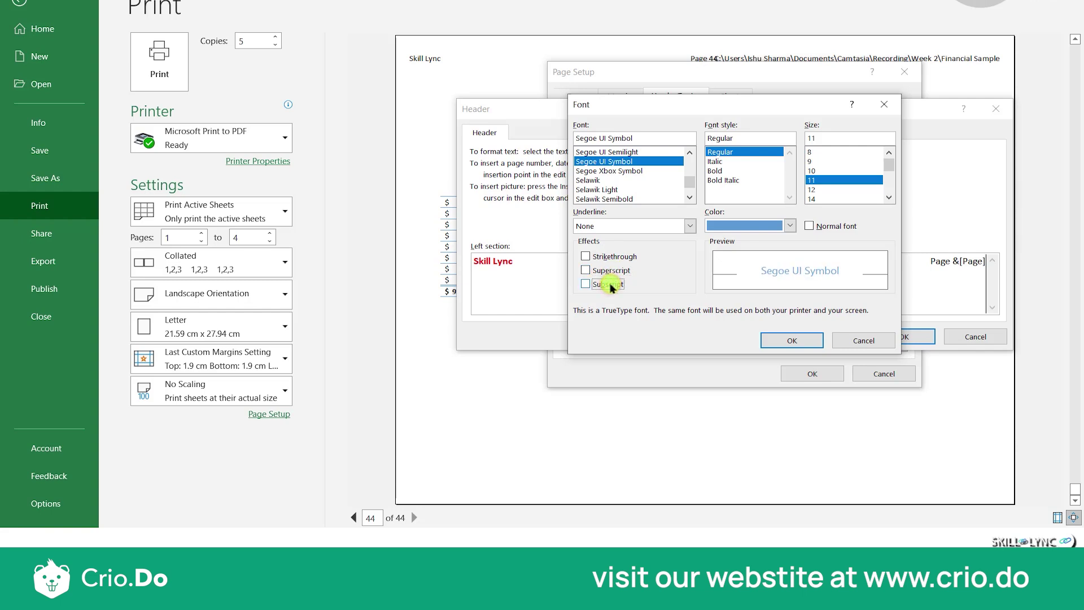
{"action": "left_click", "coordinate": [810, 226]}
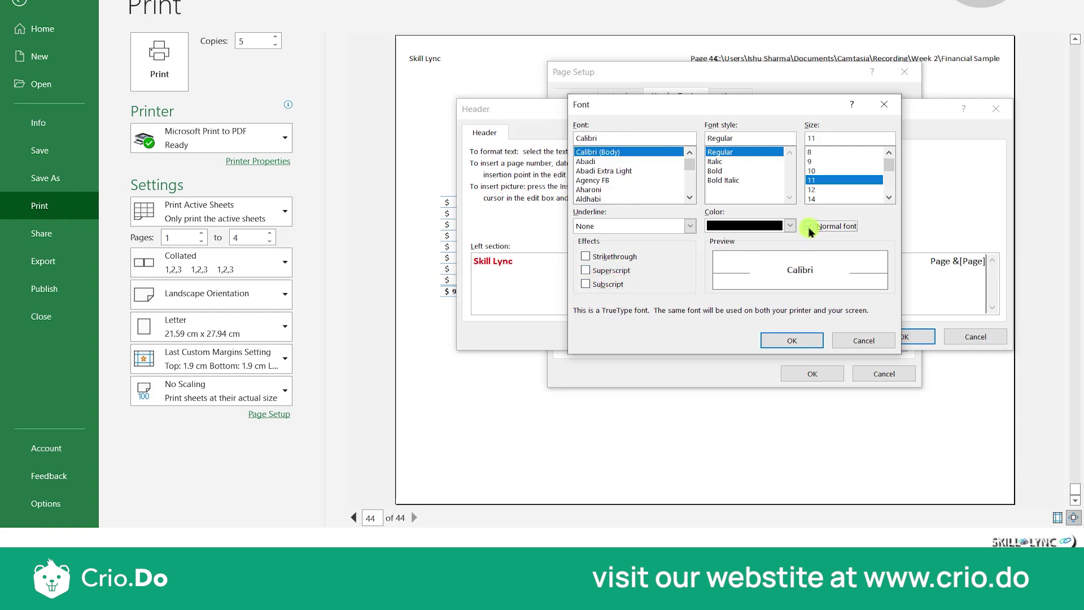
Format the center section's date code in Zilla Slab, size 14, with standard red font colour
{"action": "left_click_drag", "start_coordinate": [600, 165], "coordinate": [620, 202]}
{"action": "left_click_drag", "start_coordinate": [693, 166], "coordinate": [694, 196]}
{"action": "left_click", "coordinate": [625, 170]}
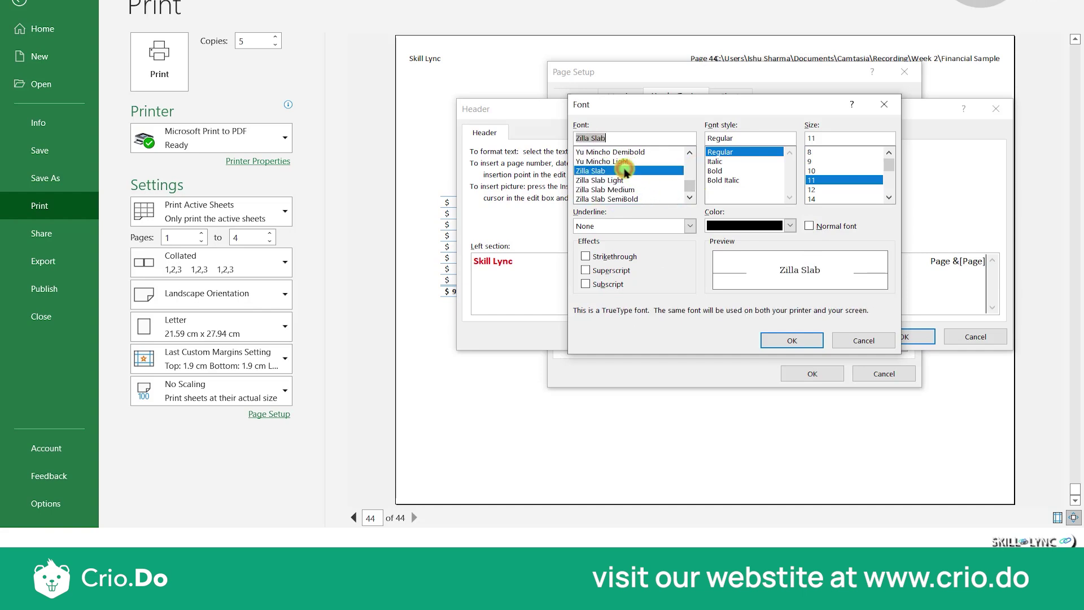
{"action": "left_click", "coordinate": [828, 199]}
{"action": "left_click", "coordinate": [789, 226]}
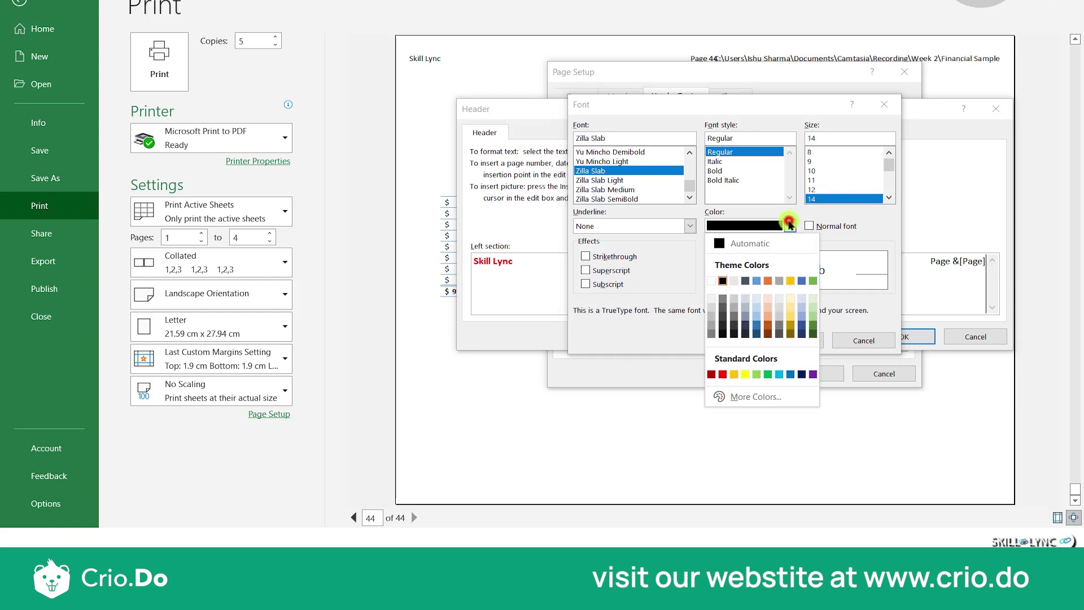
{"action": "left_click", "coordinate": [723, 373]}
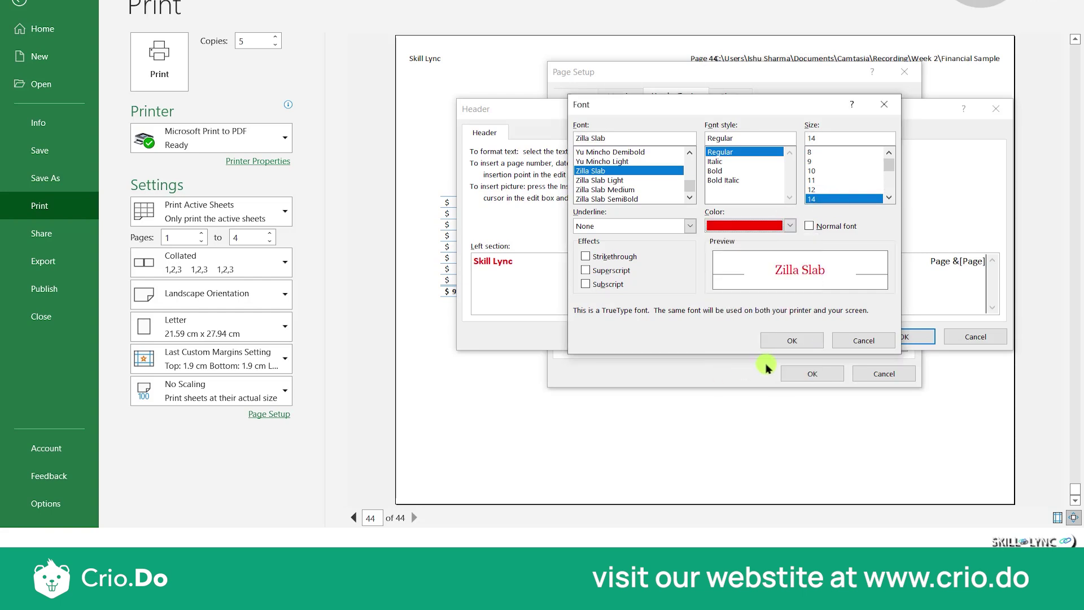
{"action": "left_click", "coordinate": [792, 339]}
{"action": "left_click", "coordinate": [725, 293]}
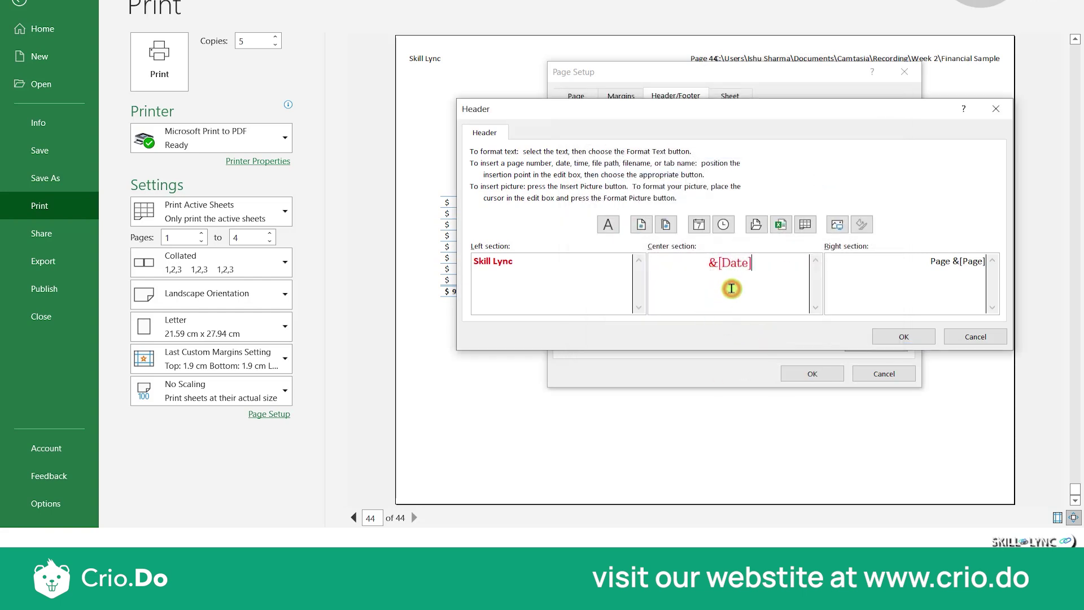
Format the page number text in the right header section with a light orange theme colour and font size 14
{"action": "left_click_drag", "start_coordinate": [891, 262], "coordinate": [1019, 259]}
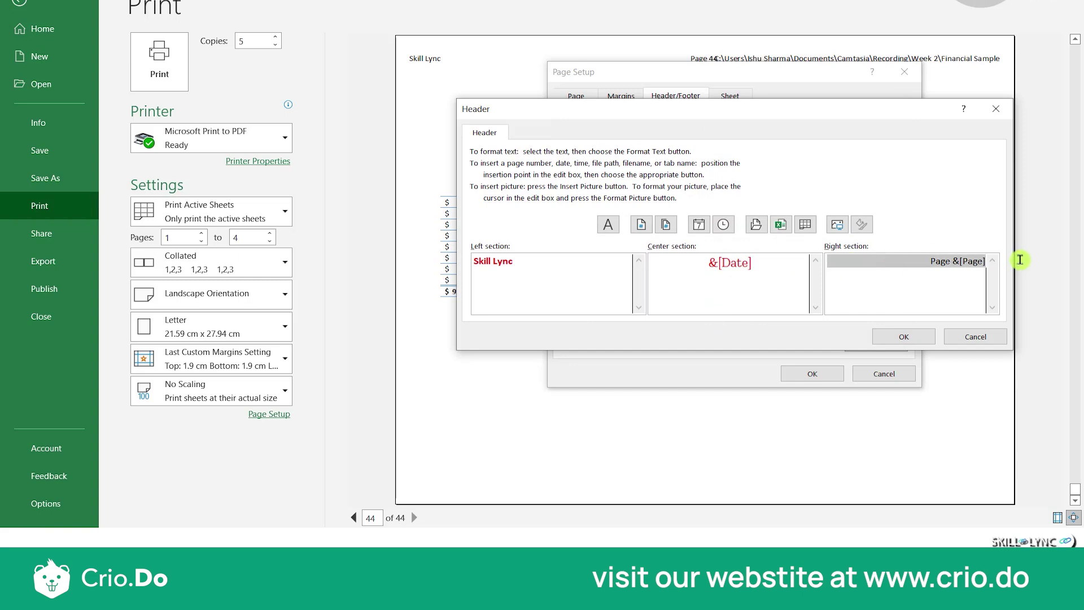
{"action": "left_click", "coordinate": [608, 224]}
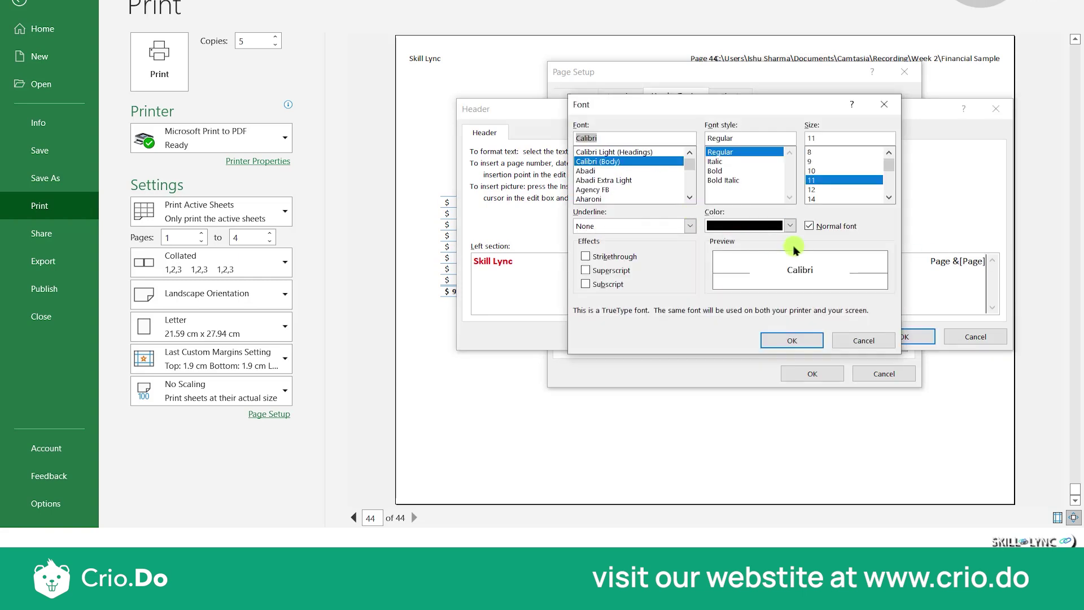
{"action": "left_click", "coordinate": [791, 225]}
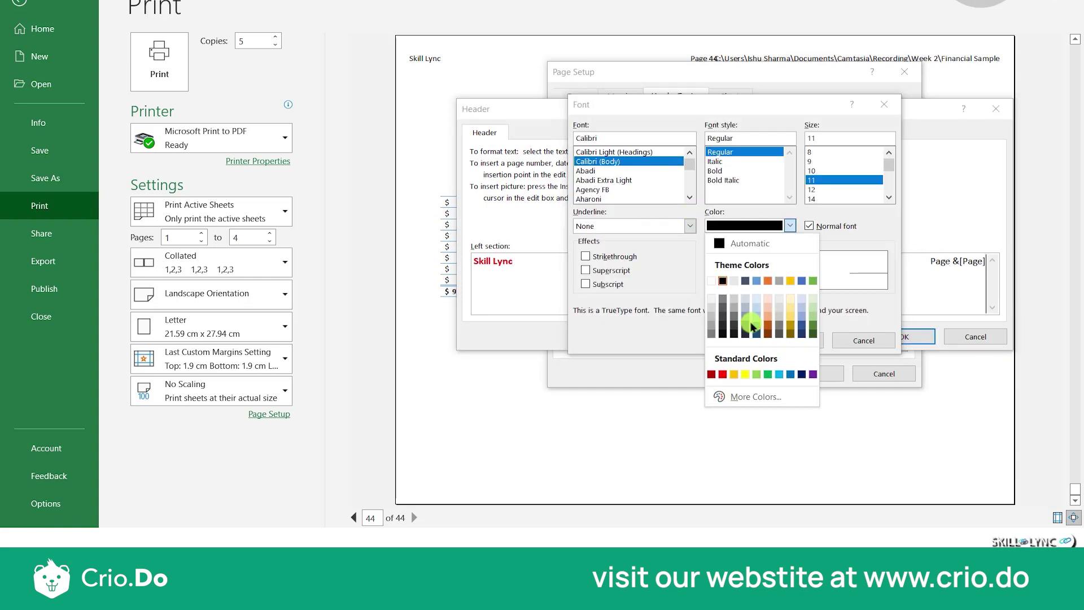
{"action": "left_click", "coordinate": [768, 320]}
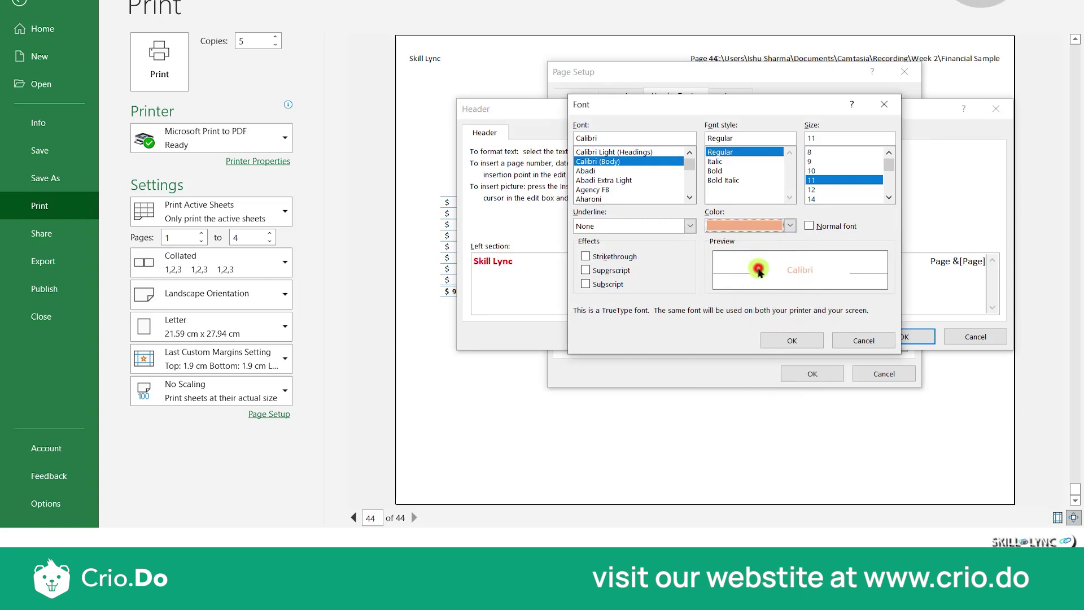
{"action": "left_click", "coordinate": [844, 199]}
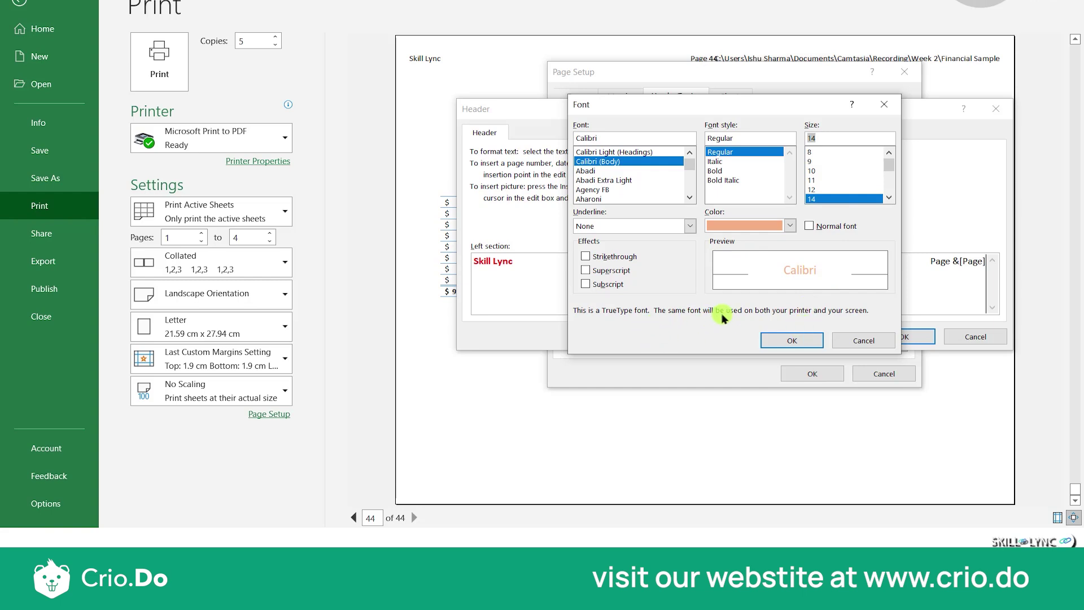
{"action": "left_click", "coordinate": [792, 340]}
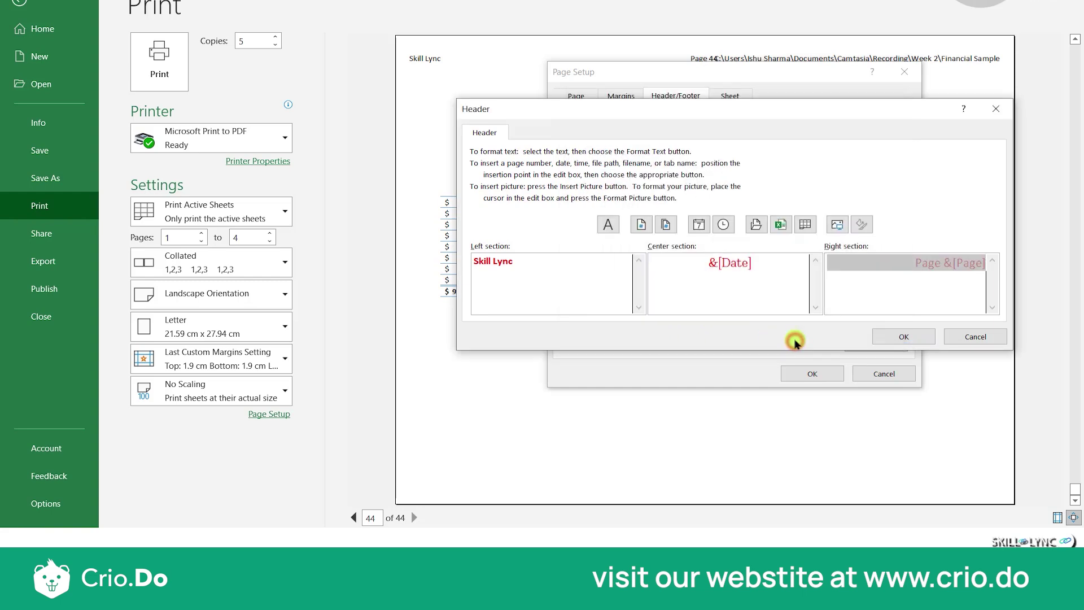
Replace the date code in the center header section with the page number code
{"action": "left_click", "coordinate": [865, 282]}
{"action": "left_click", "coordinate": [647, 233]}
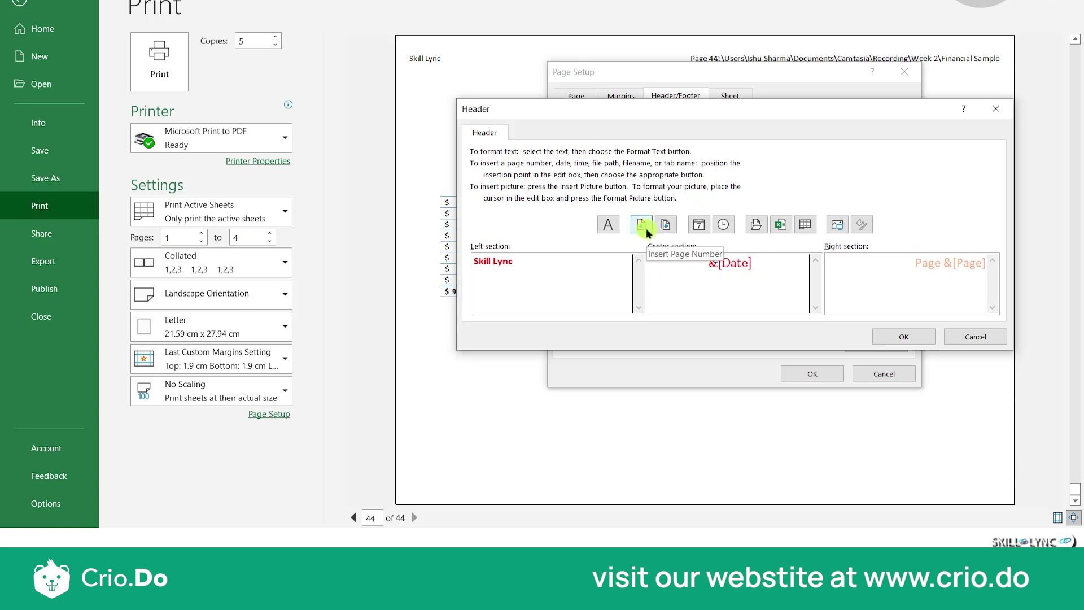
{"action": "triple_click", "coordinate": [696, 263]}
{"action": "key", "text": "Delete"}
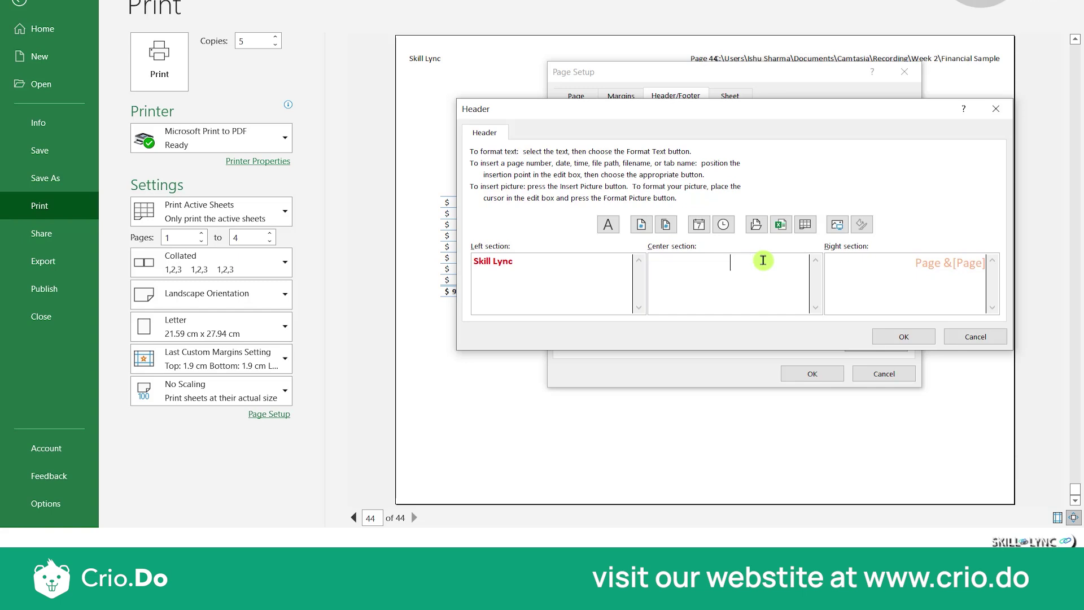
{"action": "left_click", "coordinate": [641, 225]}
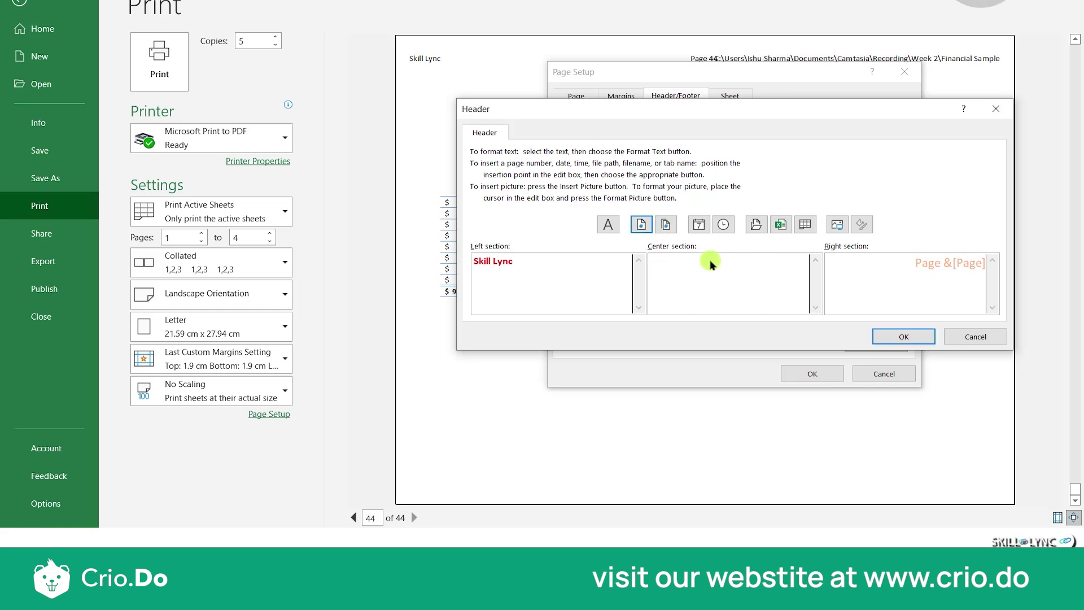
{"action": "left_click", "coordinate": [641, 224]}
{"action": "left_click", "coordinate": [744, 264]}
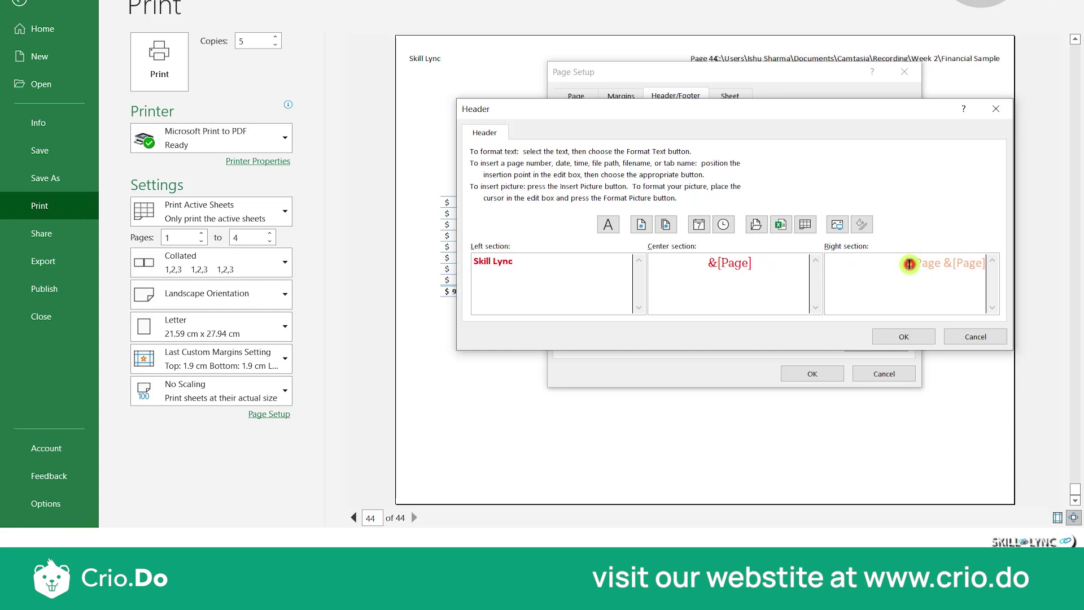
Try the number-of-pages code in place of the right header section's page text, and replace it with the date and time codes
{"action": "left_click_drag", "start_coordinate": [908, 264], "coordinate": [1002, 275]}
{"action": "key", "text": "BackSpace"}
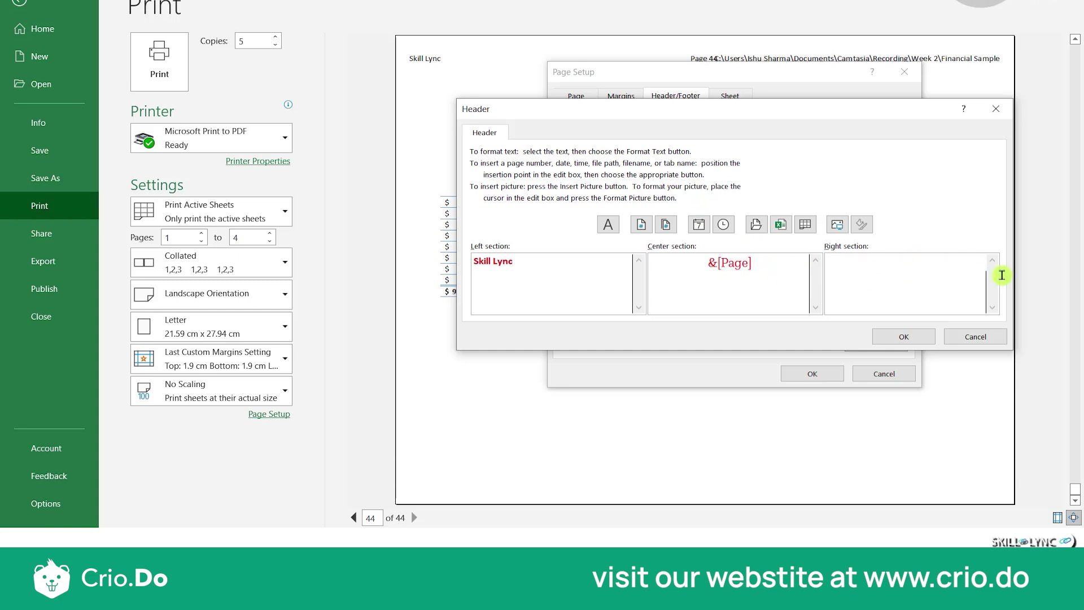
{"action": "left_click", "coordinate": [665, 224]}
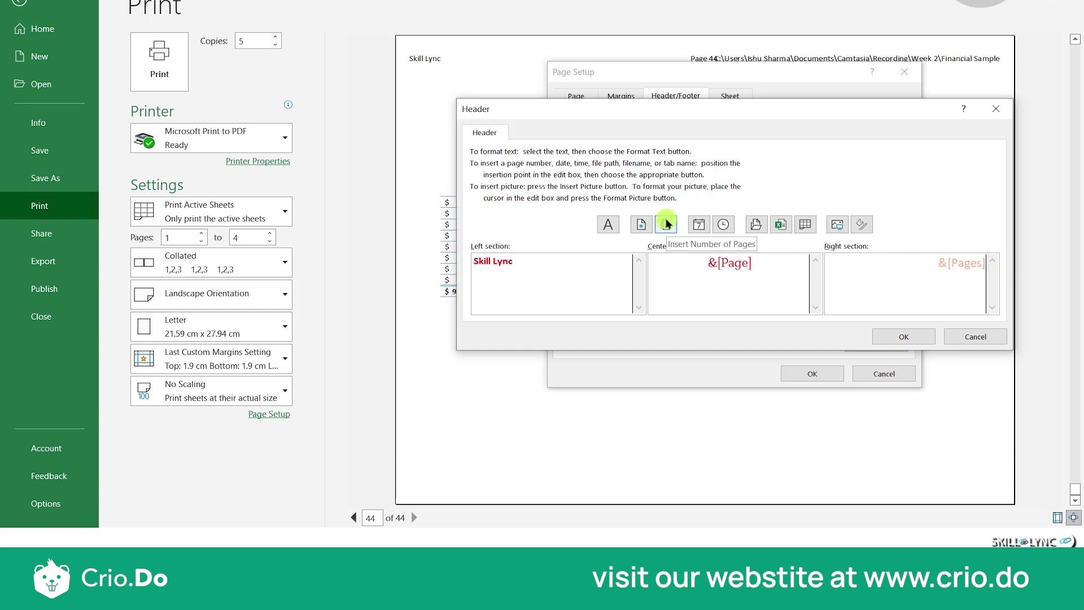
{"action": "triple_click", "coordinate": [901, 274]}
{"action": "key", "text": "BackSpace"}
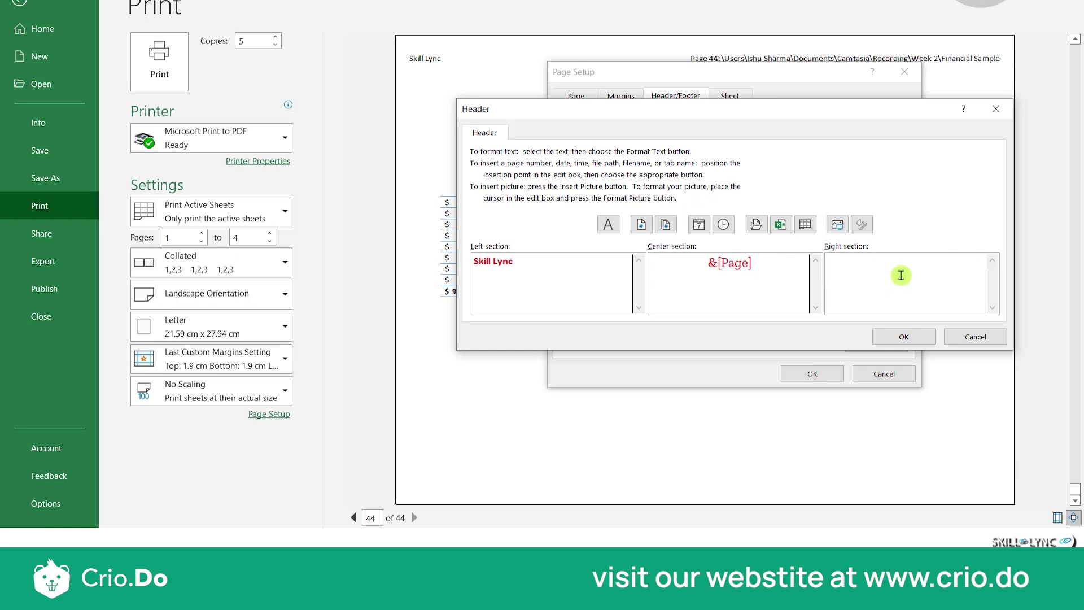
{"action": "left_click", "coordinate": [699, 226]}
{"action": "left_click", "coordinate": [724, 226]}
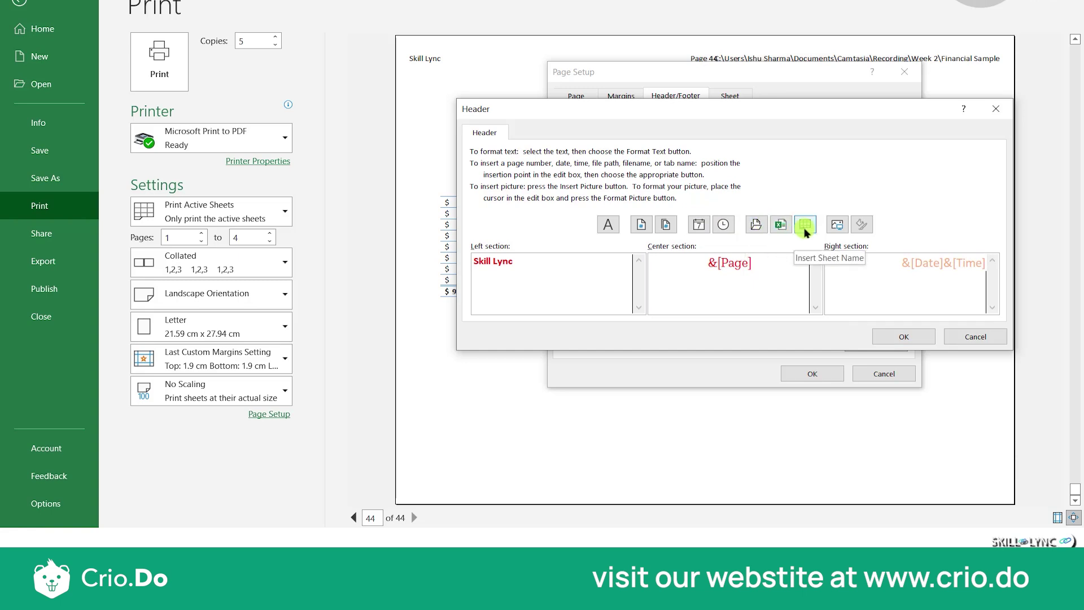
Insert a balloons picture from Bing's Balloons category after the date and time codes in the right header section
{"action": "left_click", "coordinate": [835, 225]}
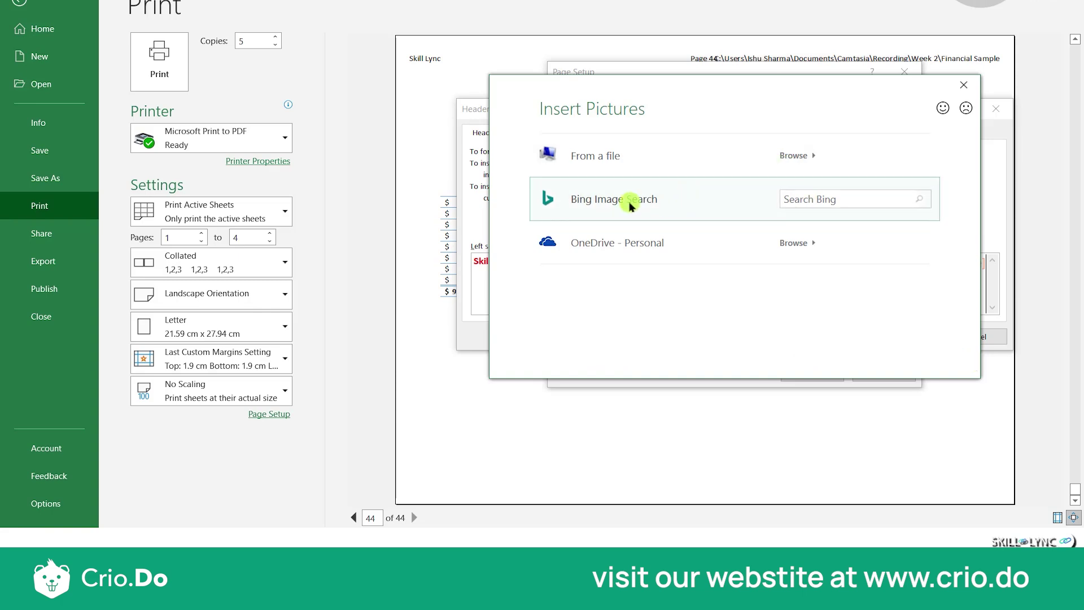
{"action": "left_click", "coordinate": [810, 200]}
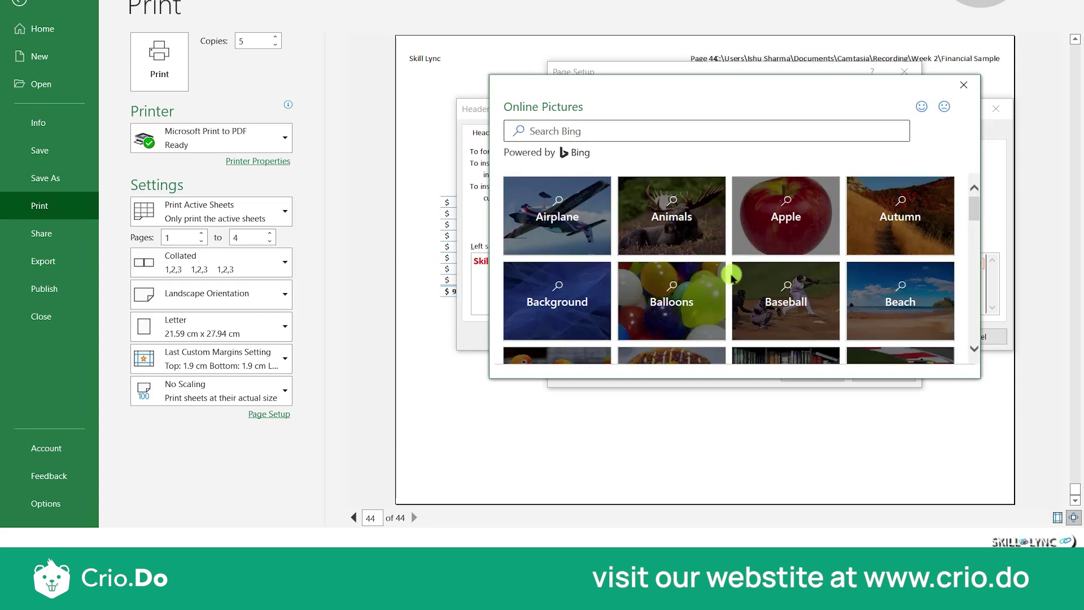
{"action": "left_click", "coordinate": [689, 302]}
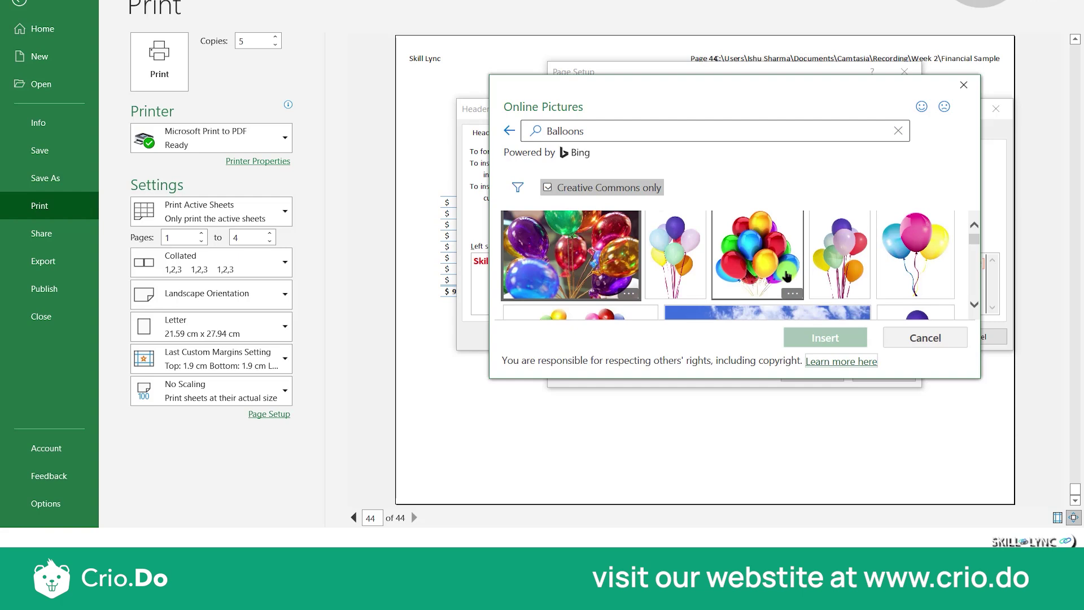
{"action": "left_click", "coordinate": [585, 276]}
{"action": "left_click", "coordinate": [838, 338]}
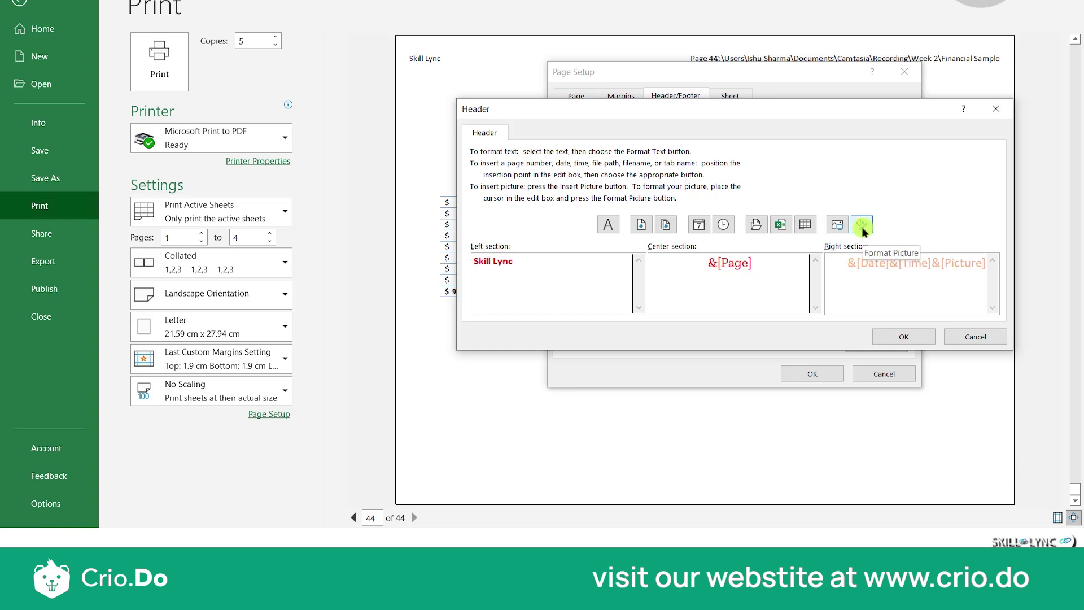
Review the header picture's size, image control and alternative text settings without changing them, and apply the custom header to the sheet
{"action": "left_click", "coordinate": [862, 226]}
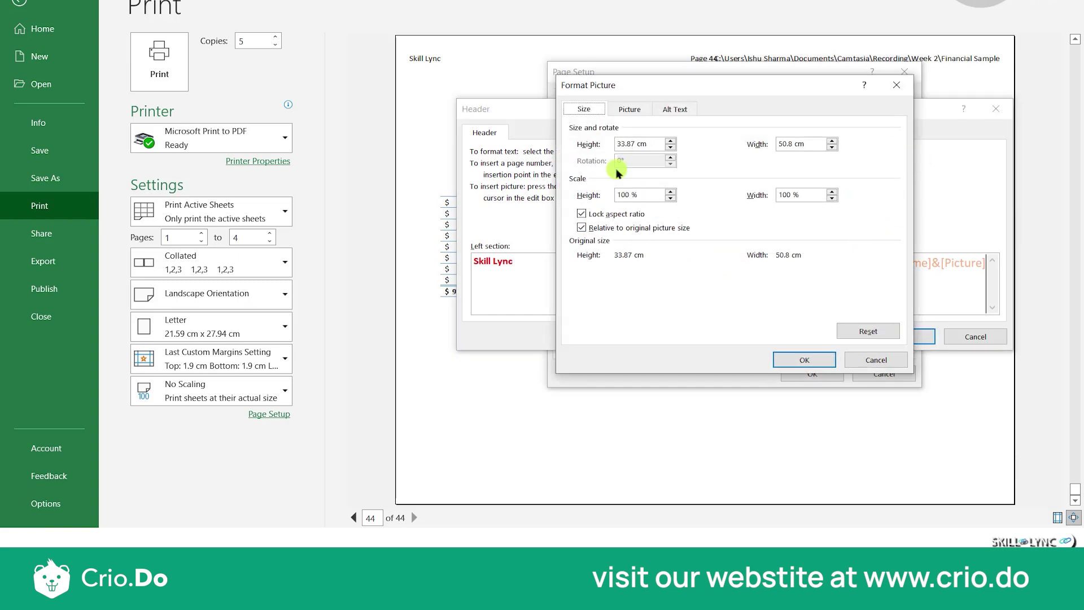
{"action": "left_click", "coordinate": [635, 110]}
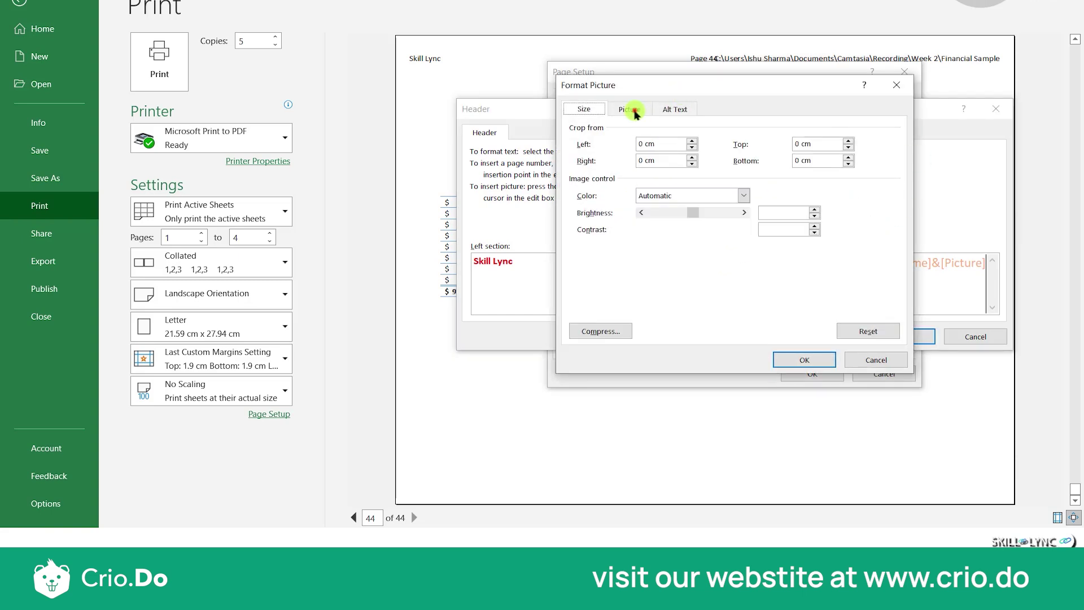
{"action": "left_click", "coordinate": [662, 113]}
{"action": "left_click", "coordinate": [604, 109]}
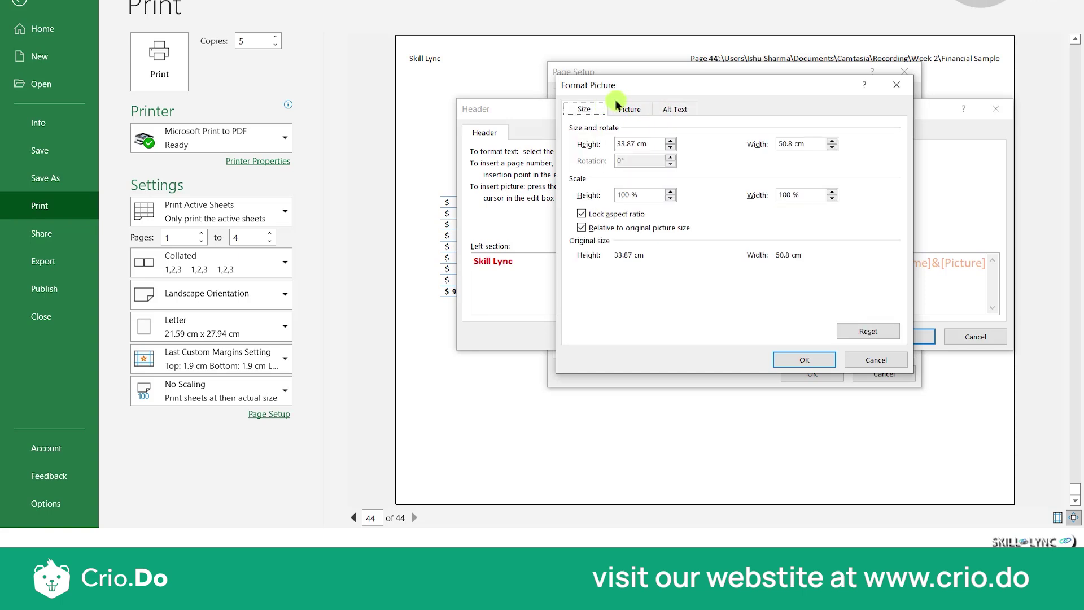
{"action": "left_click", "coordinate": [636, 110]}
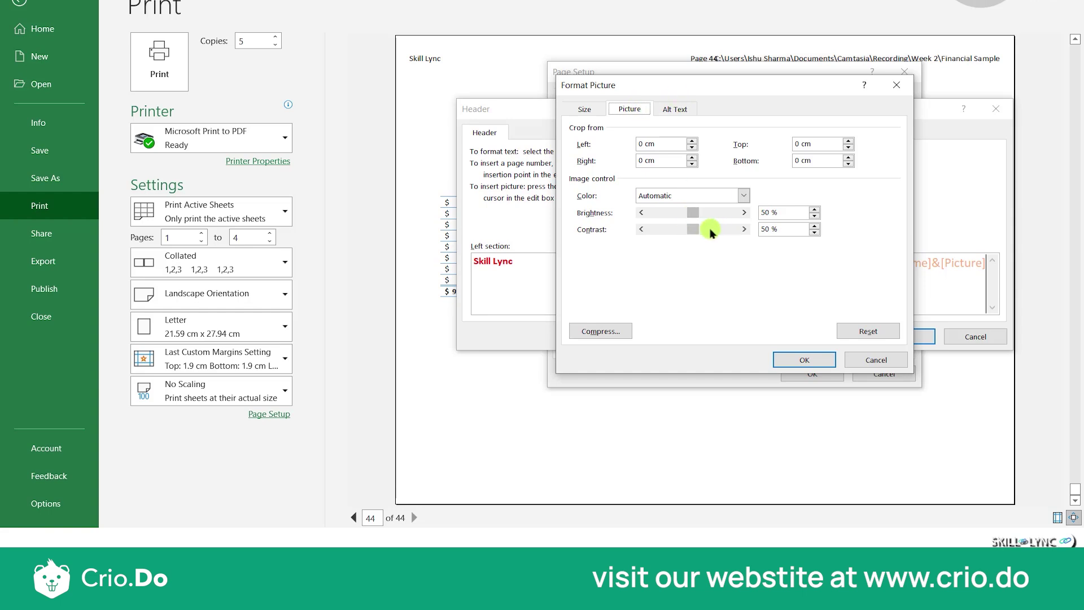
{"action": "left_click", "coordinate": [674, 110]}
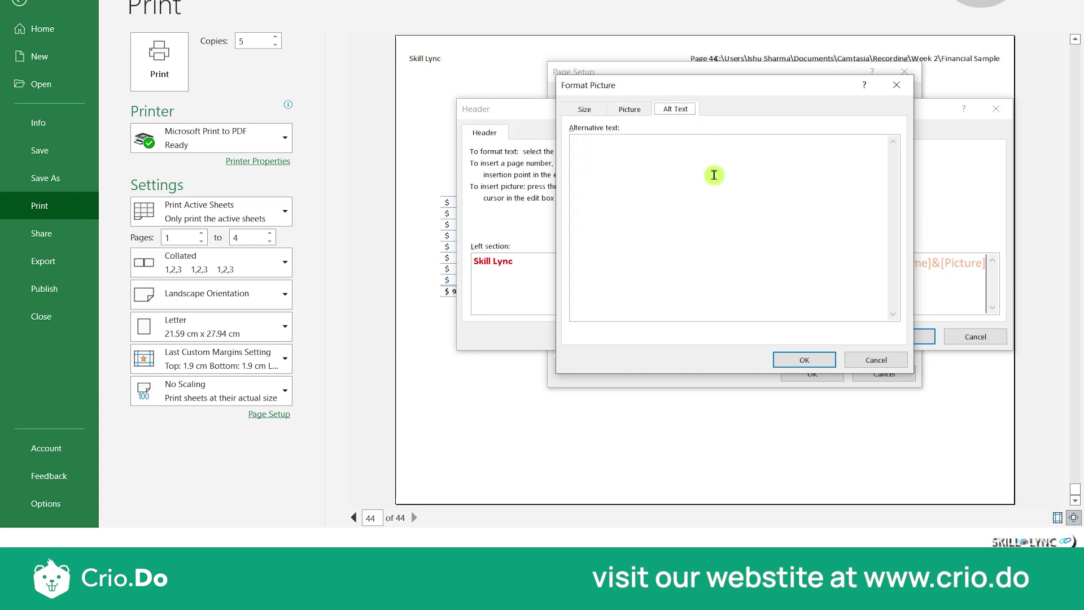
{"action": "left_click", "coordinate": [874, 361]}
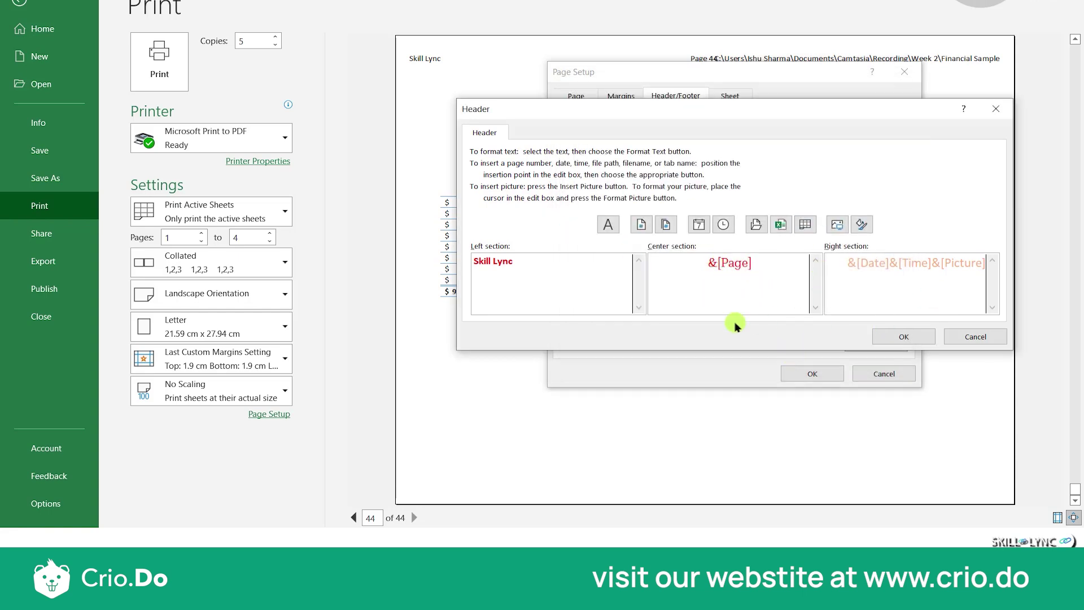
{"action": "left_click", "coordinate": [902, 337]}
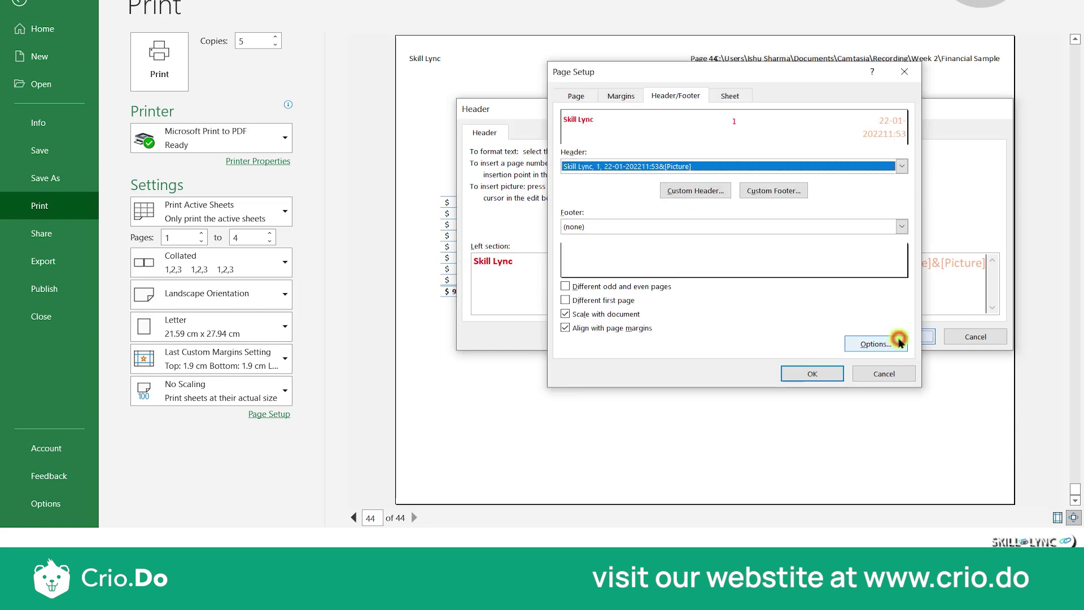
{"action": "left_click", "coordinate": [824, 375]}
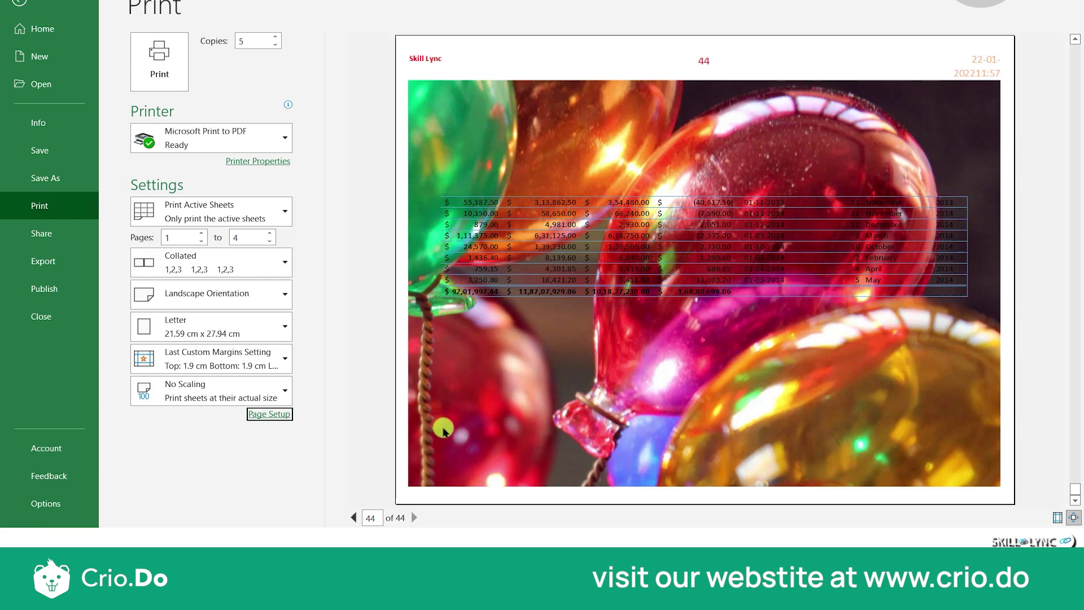
Scale the balloons picture in the right header section to 10% height and width, apply it, and preview page 43
{"action": "left_click", "coordinate": [273, 415]}
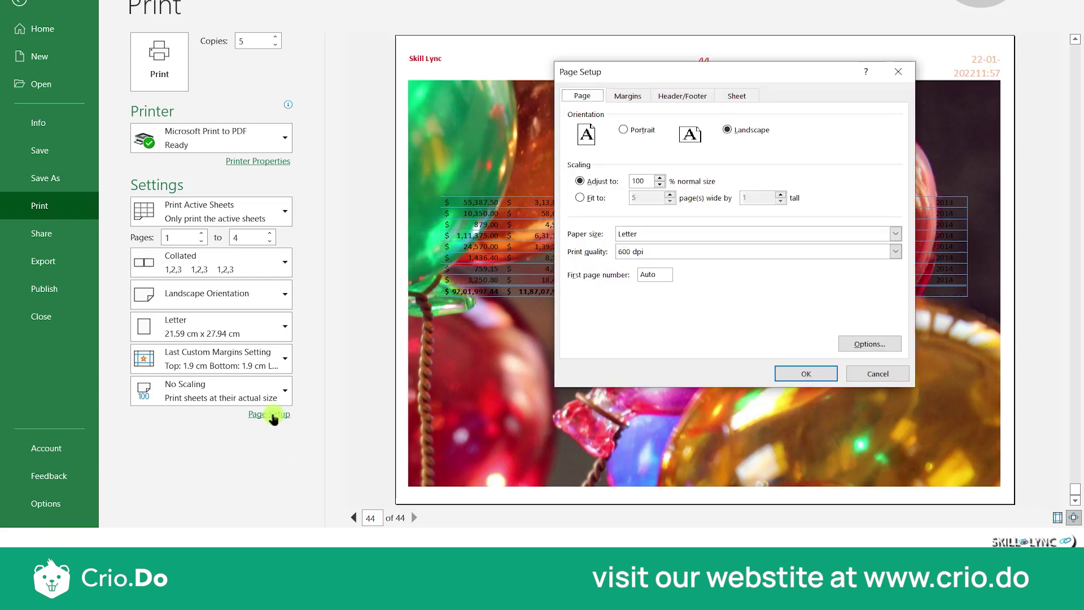
{"action": "left_click", "coordinate": [659, 97]}
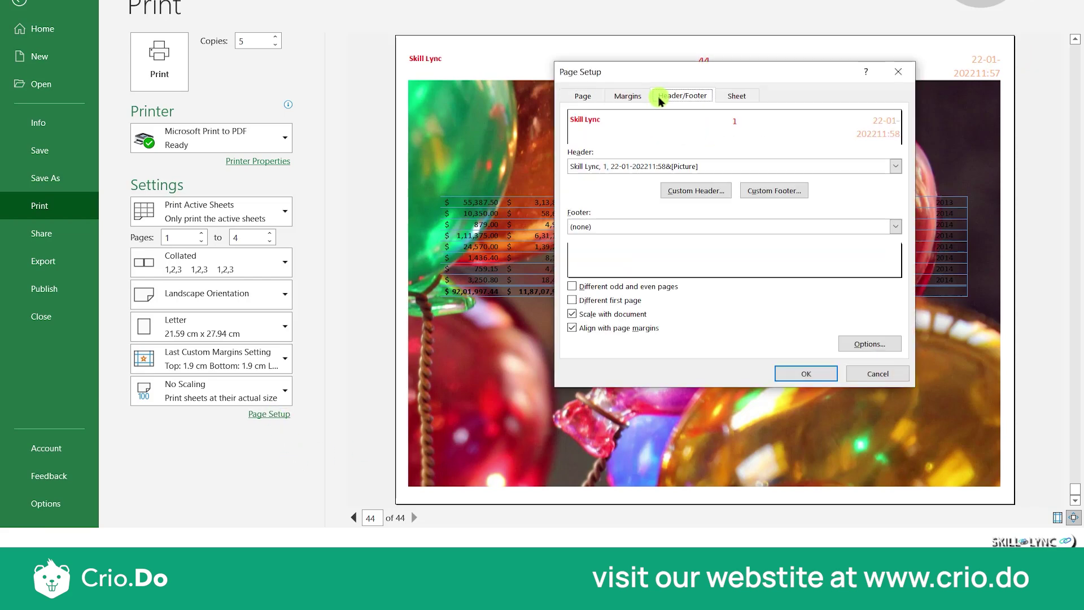
{"action": "left_click", "coordinate": [705, 190]}
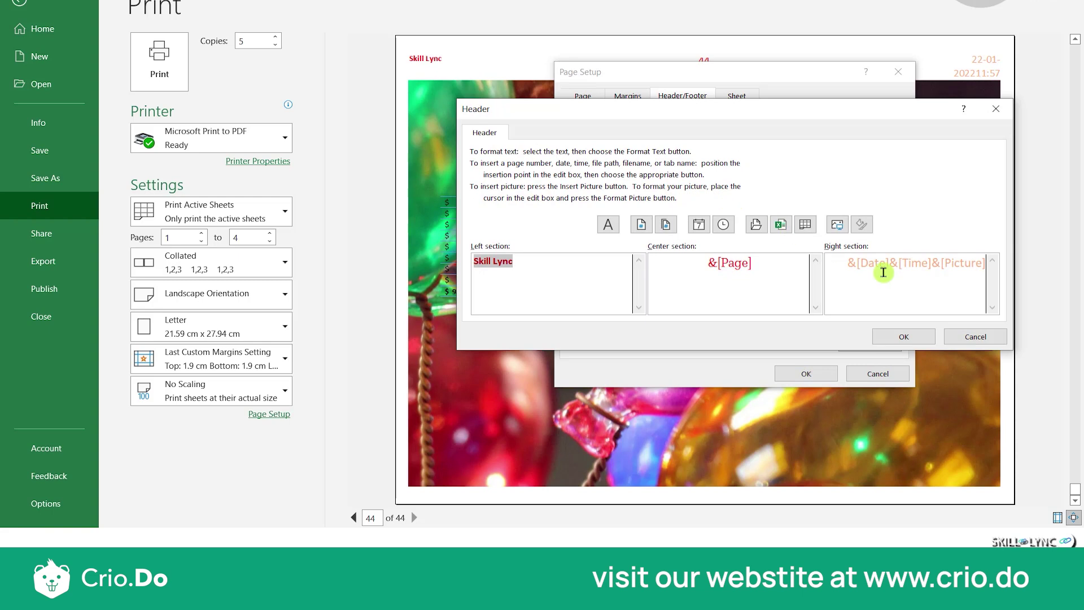
{"action": "left_click", "coordinate": [961, 264]}
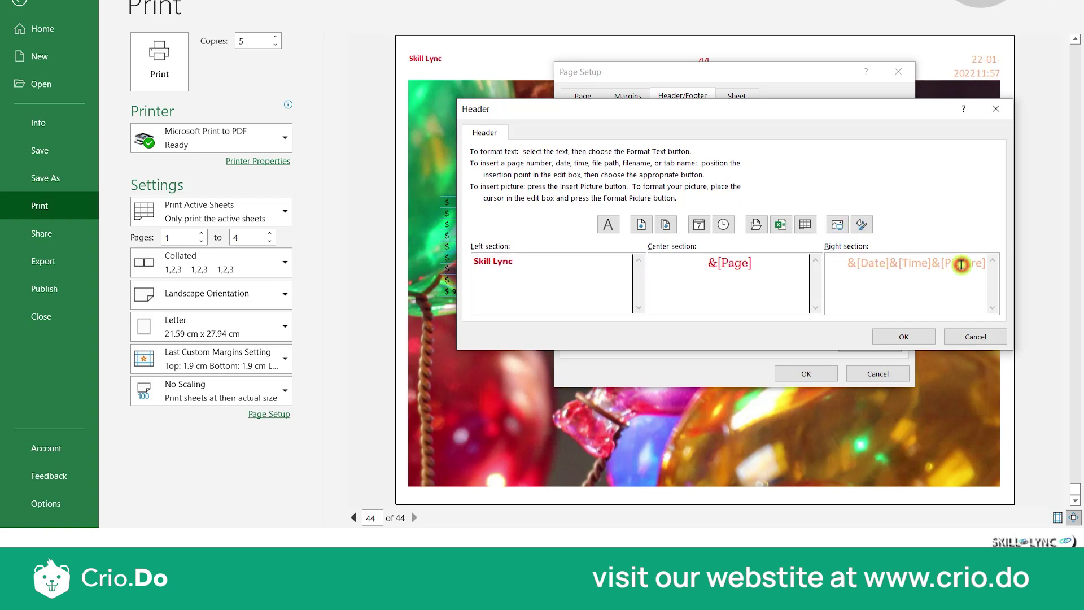
{"action": "left_click", "coordinate": [861, 226]}
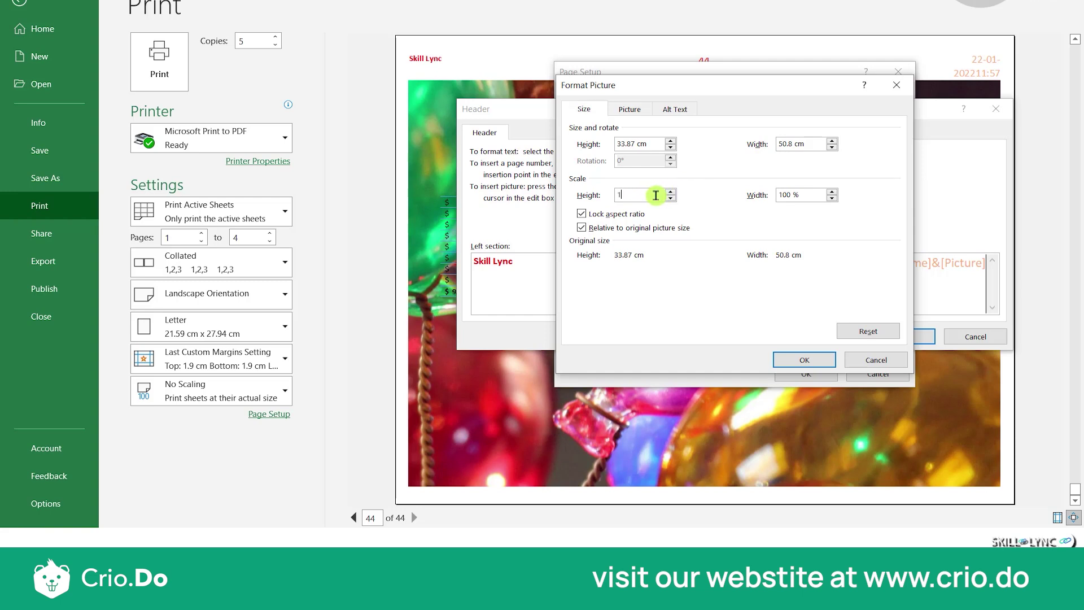
{"action": "key", "text": "Tab"}
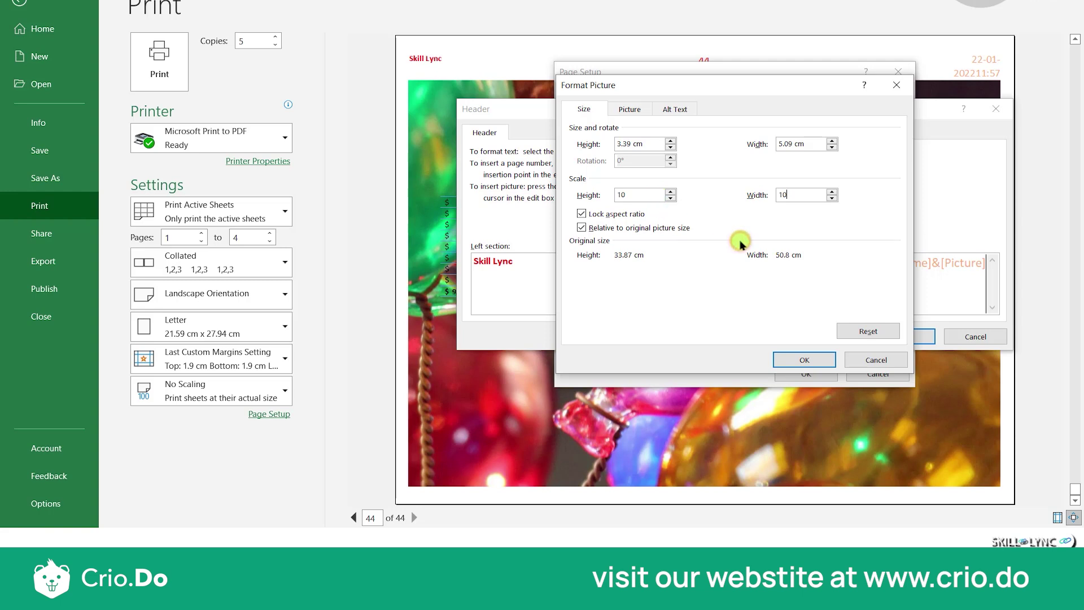
{"action": "left_click", "coordinate": [804, 359]}
{"action": "left_click", "coordinate": [878, 337]}
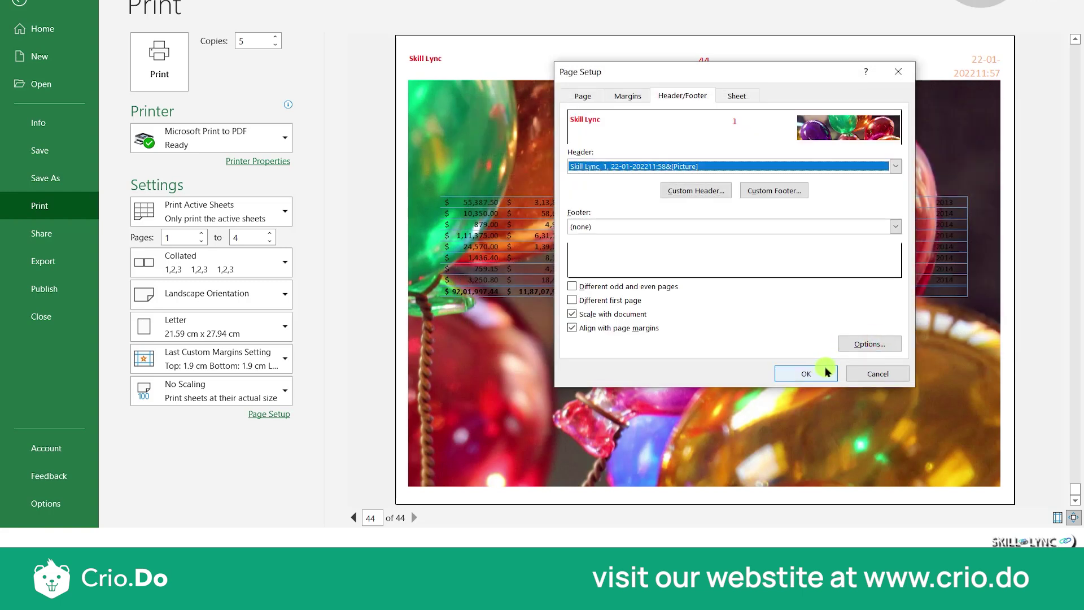
{"action": "left_click", "coordinate": [802, 373]}
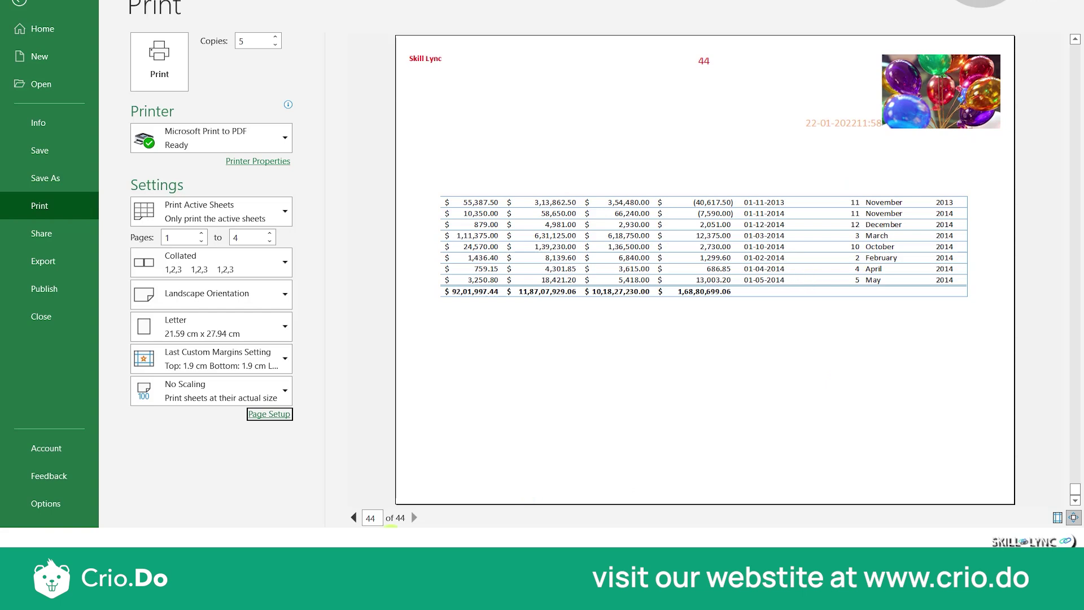
{"action": "left_click", "coordinate": [353, 517]}
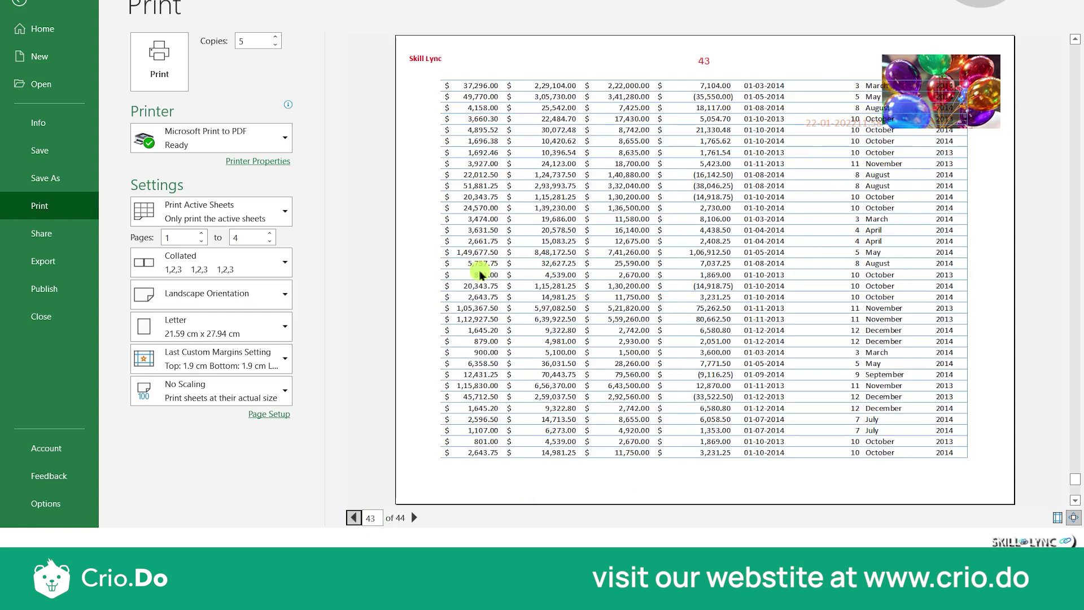
Remove the picture code from the right header section, apply the header, and go to page 42 in the preview
{"action": "left_click", "coordinate": [269, 414]}
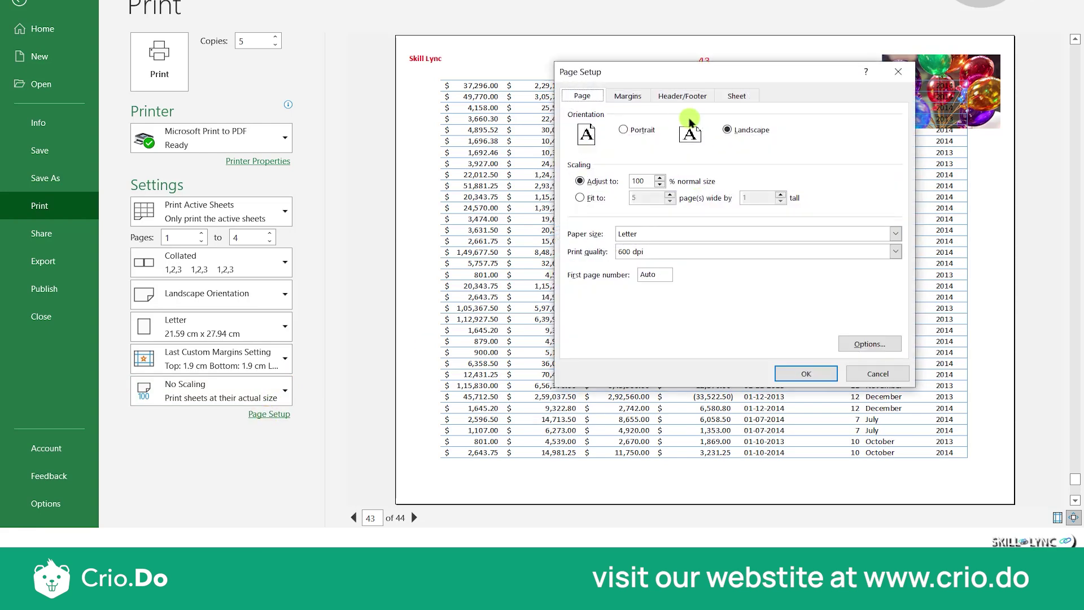
{"action": "left_click", "coordinate": [681, 96]}
{"action": "left_click", "coordinate": [703, 190]}
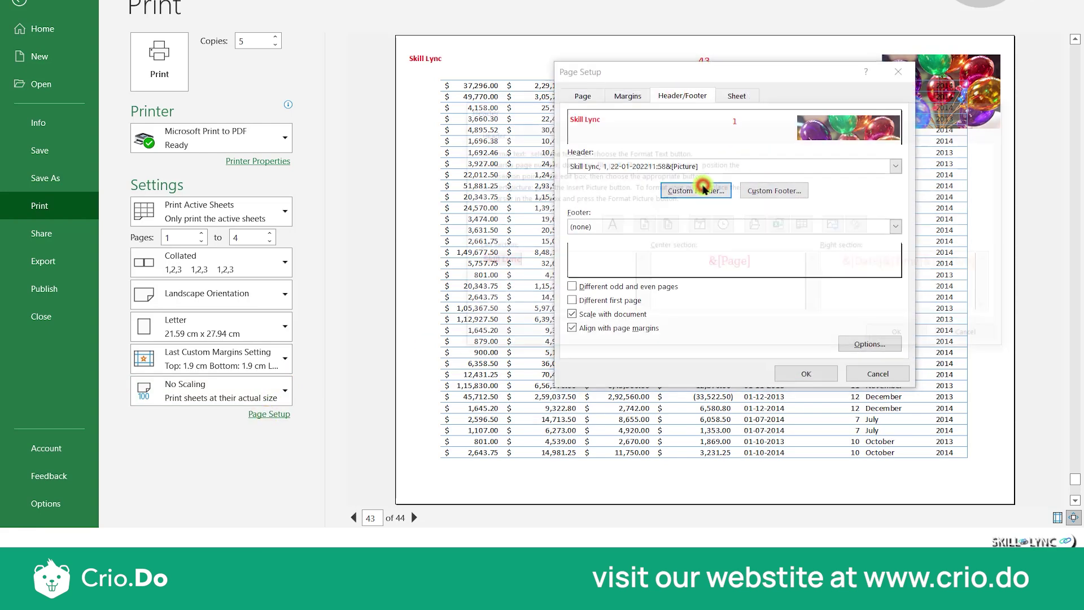
{"action": "left_click_drag", "start_coordinate": [941, 265], "coordinate": [983, 267]}
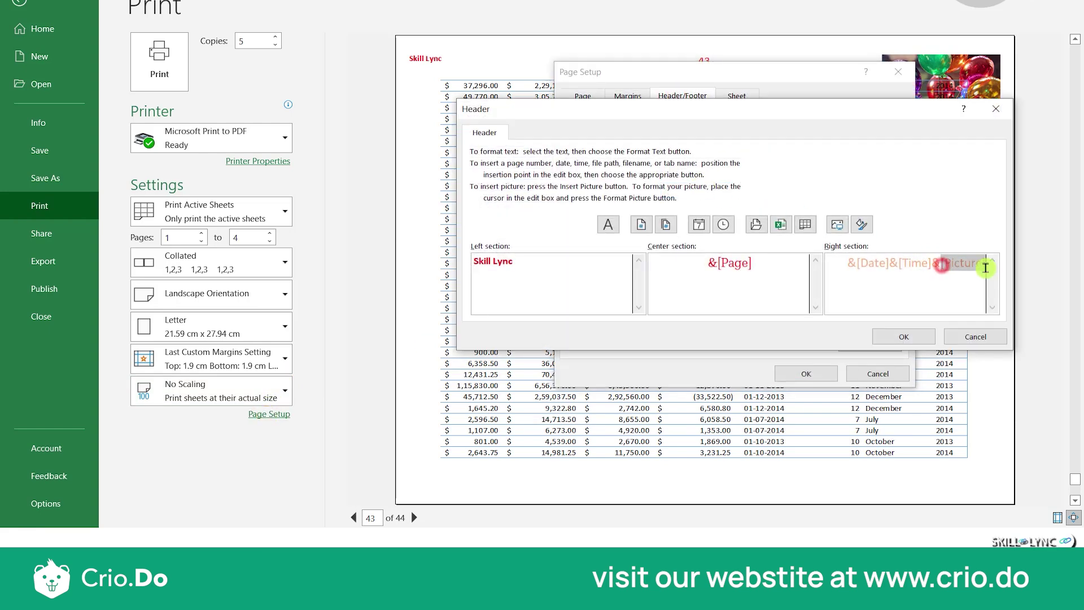
{"action": "key", "text": "Delete"}
{"action": "key", "text": "BackSpace"}
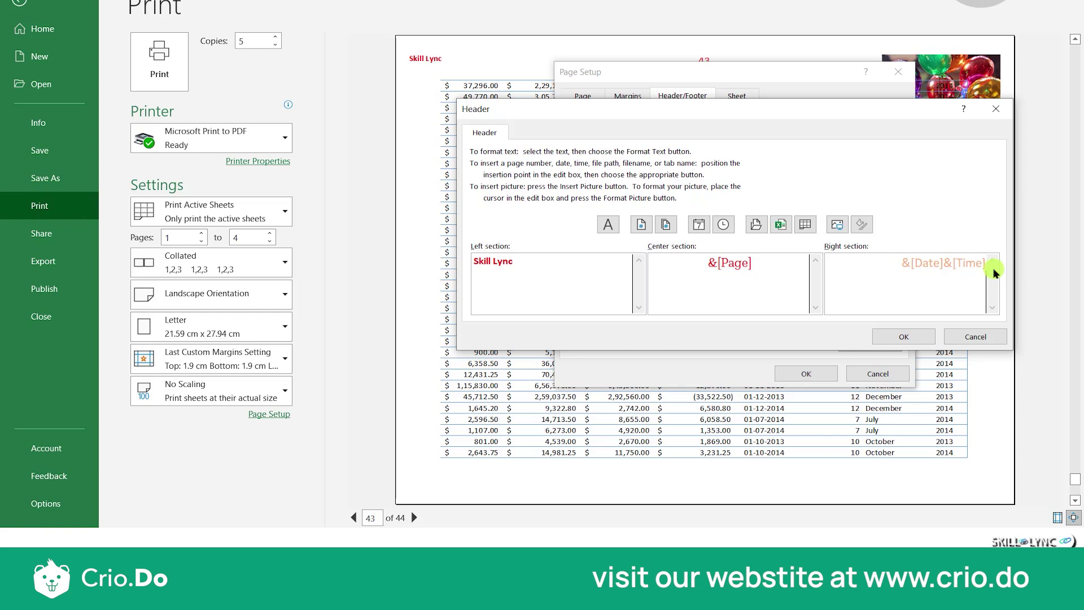
{"action": "left_click", "coordinate": [905, 335]}
{"action": "left_click", "coordinate": [821, 373]}
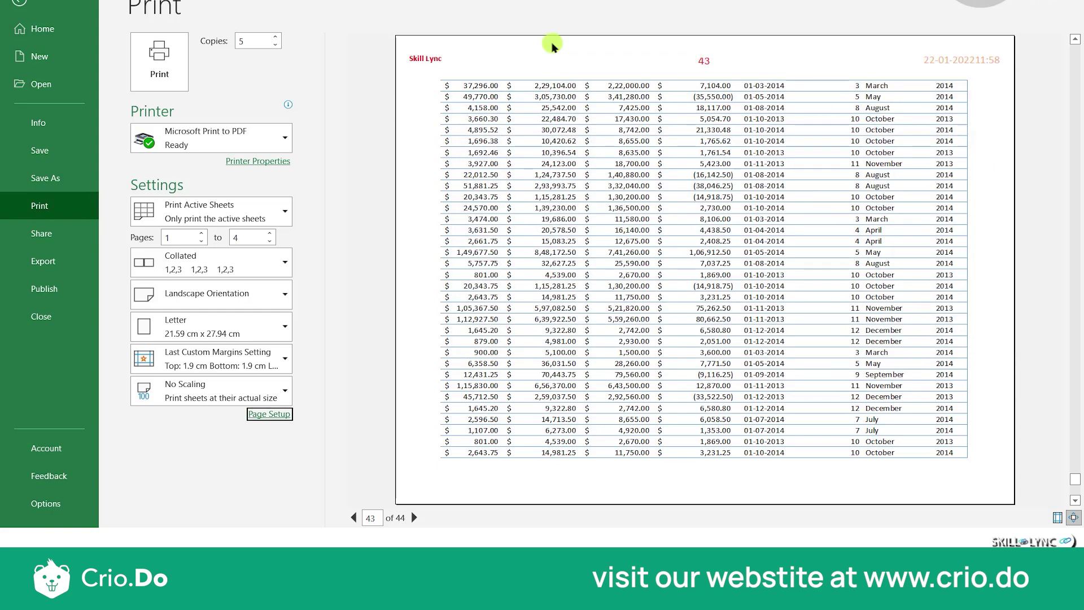
{"action": "left_click", "coordinate": [356, 517]}
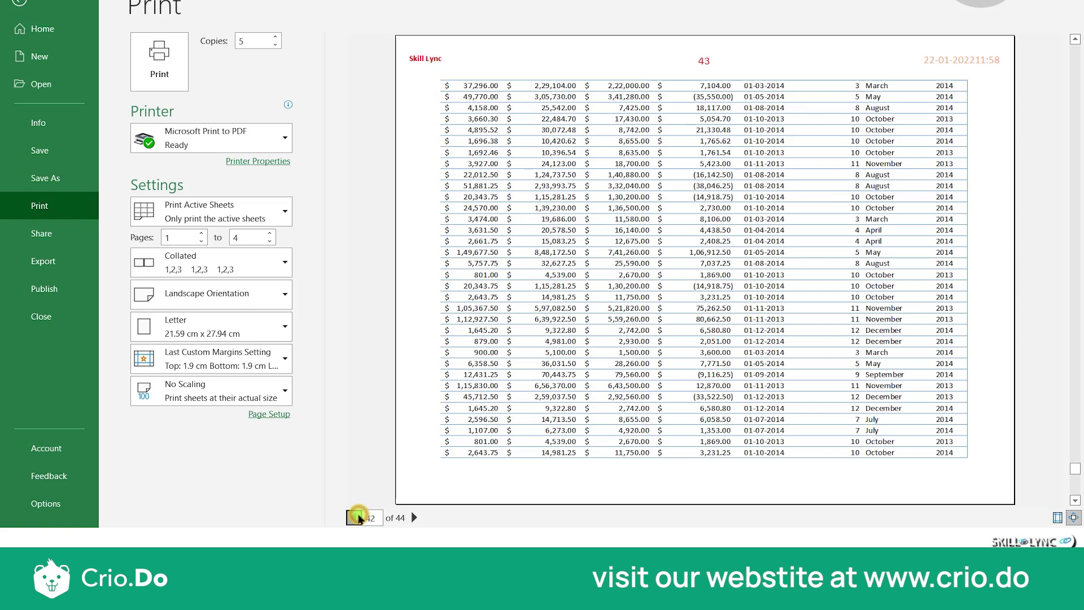
Go to page 41 in the preview and review the header and footer margins in the page setup
{"action": "left_click", "coordinate": [356, 517]}
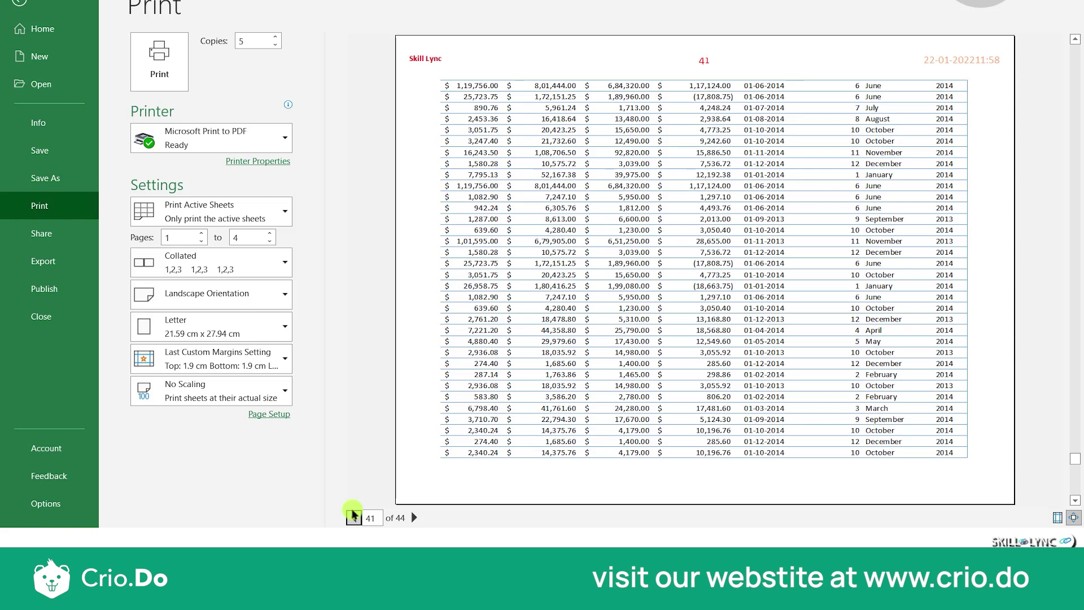
{"action": "left_click", "coordinate": [269, 414]}
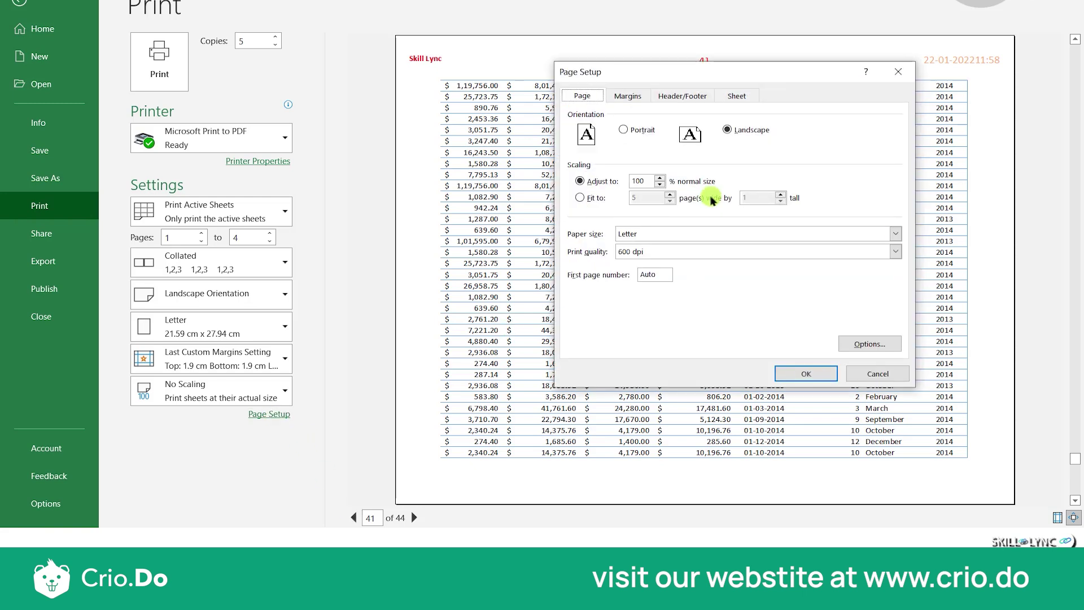
{"action": "left_click", "coordinate": [630, 95]}
{"action": "left_click", "coordinate": [812, 128]}
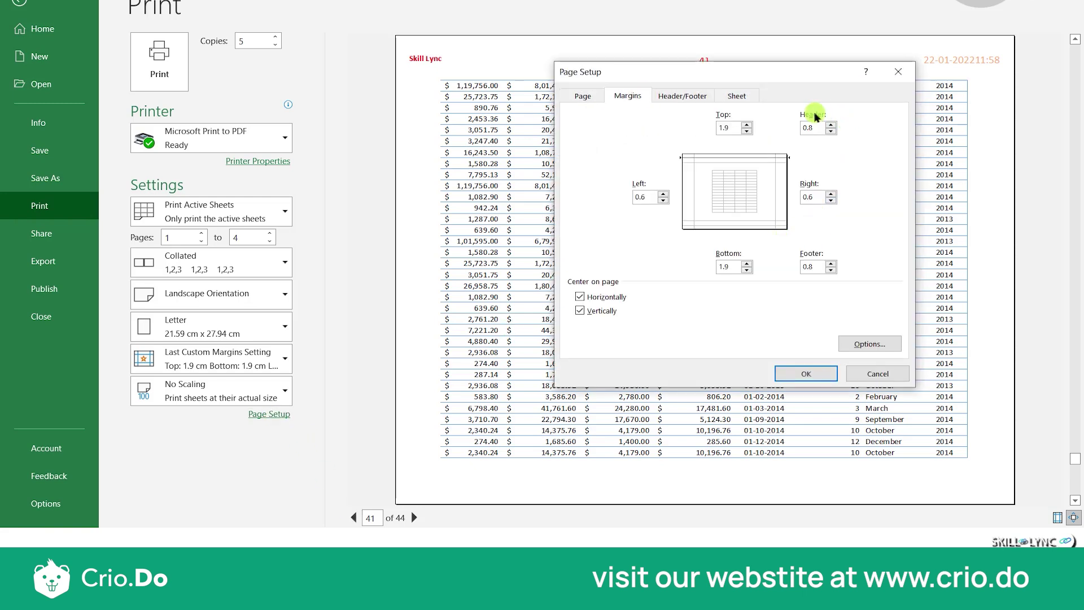
{"action": "left_click", "coordinate": [817, 267]}
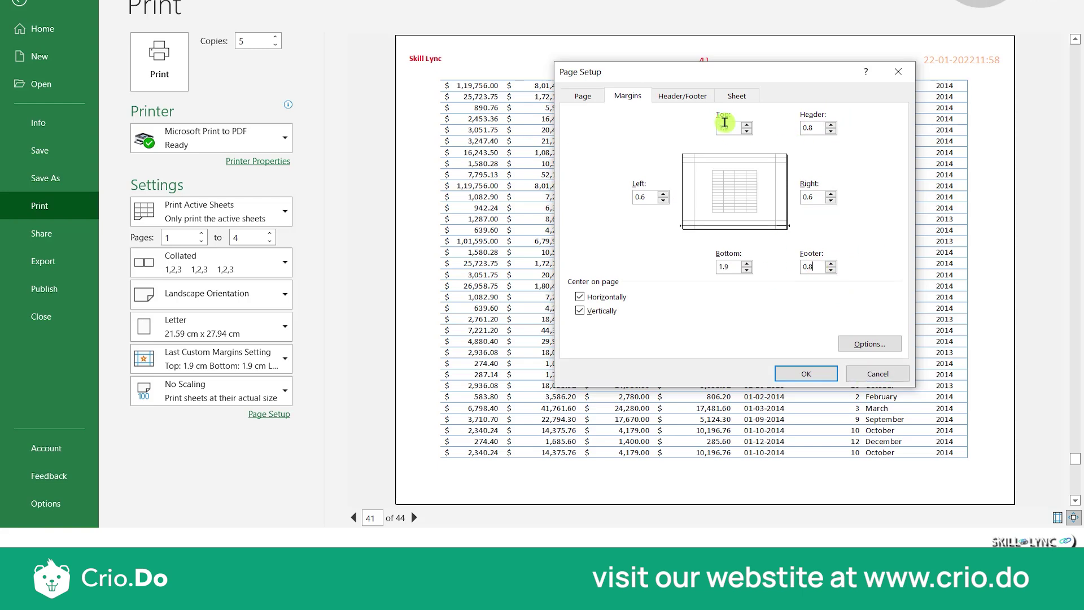
Choose the built-in footer "Page 1, Main Data" and apply it to the sheet
{"action": "left_click", "coordinate": [701, 94]}
{"action": "left_click", "coordinate": [690, 225]}
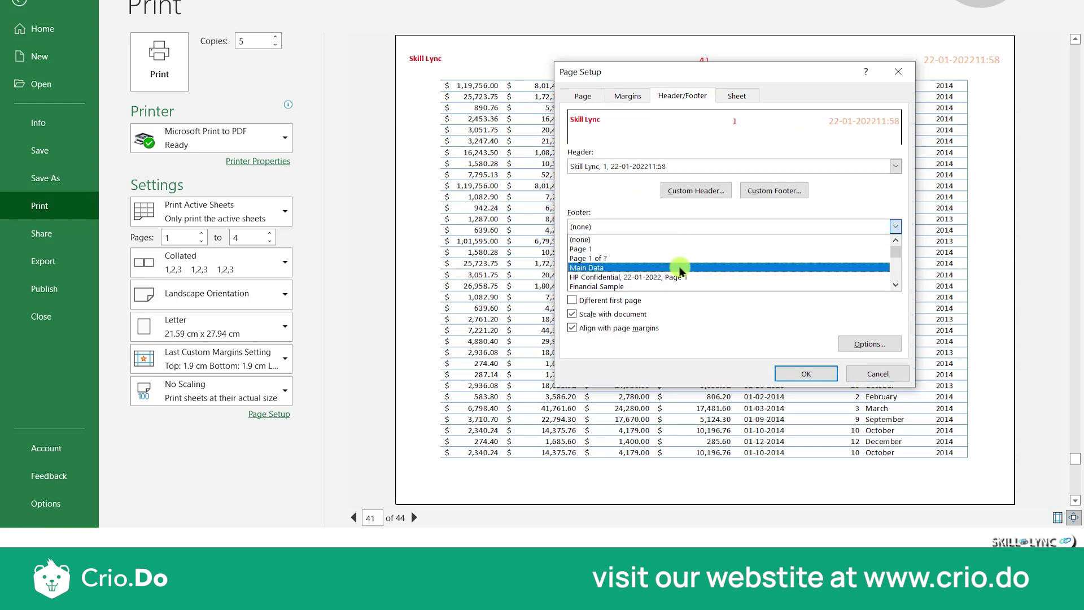
{"action": "key", "text": "Down"}
{"action": "key", "text": "Down"}
{"action": "key", "text": "Down"}
{"action": "key", "text": "Down"}
{"action": "key", "text": "Down"}
{"action": "key", "text": "Down"}
{"action": "key", "text": "Down"}
{"action": "key", "text": "Down"}
{"action": "key", "text": "Down"}
{"action": "key", "text": "Down"}
{"action": "key", "text": "Down"}
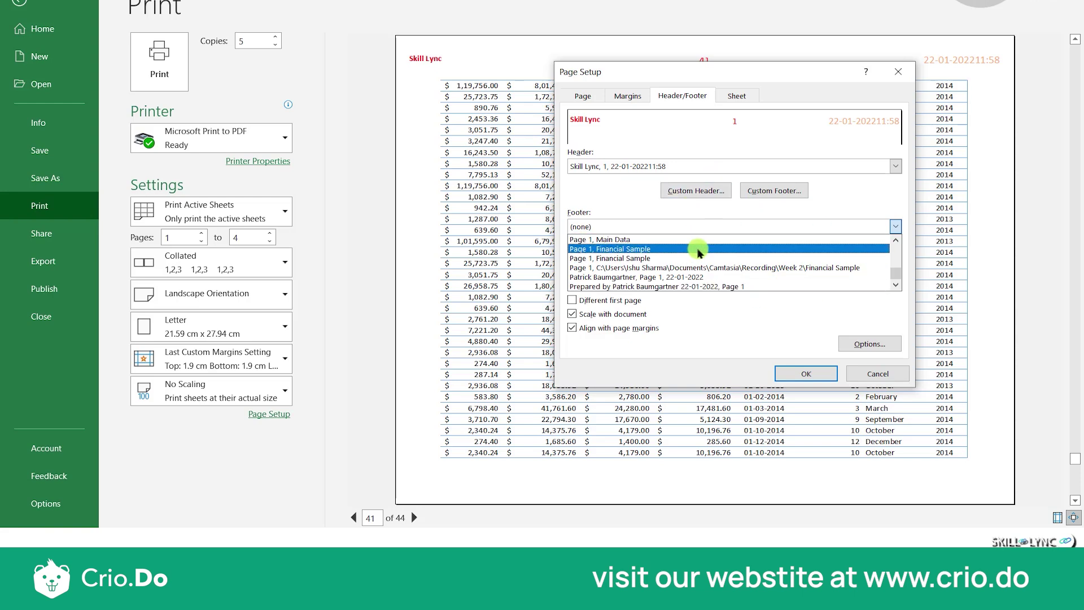
{"action": "left_click", "coordinate": [682, 240]}
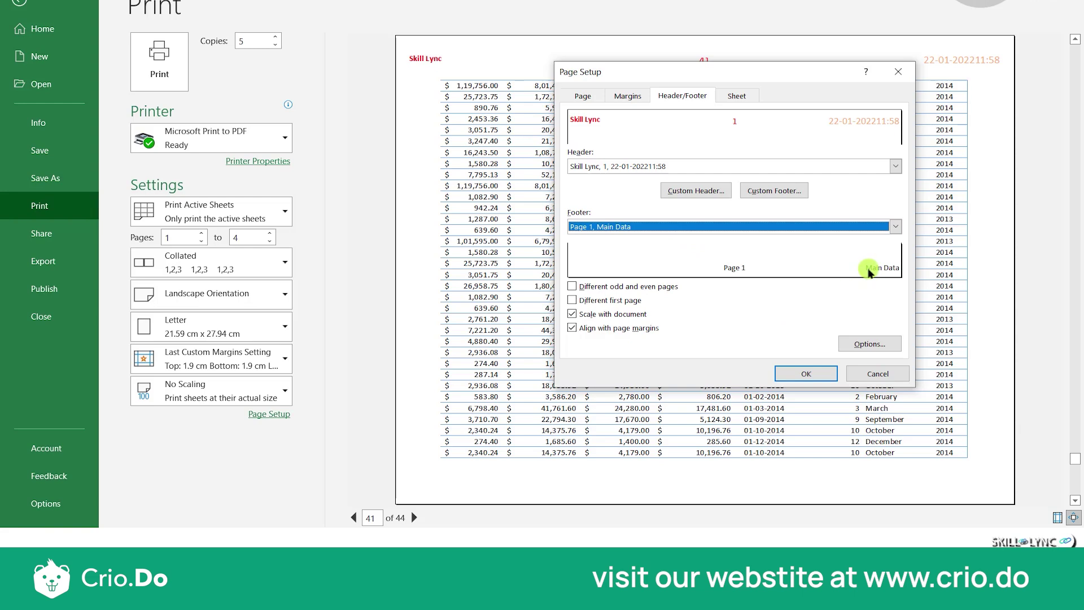
{"action": "left_click", "coordinate": [782, 375]}
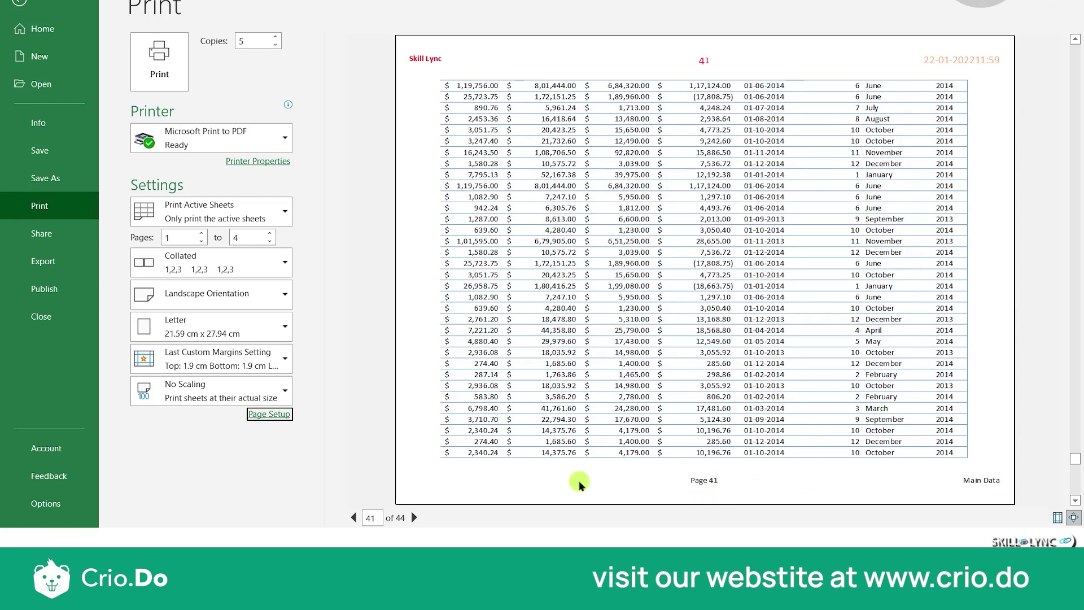
Page back to page 34 in the print preview to check the footer on several pages
{"action": "left_click", "coordinate": [354, 517]}
{"action": "left_click", "coordinate": [353, 517]}
{"action": "left_click", "coordinate": [354, 517]}
{"action": "left_click", "coordinate": [353, 517]}
{"action": "left_click", "coordinate": [354, 518]}
{"action": "scroll", "coordinate": [588, 406], "scroll_direction": "up", "scroll_amount": 3}
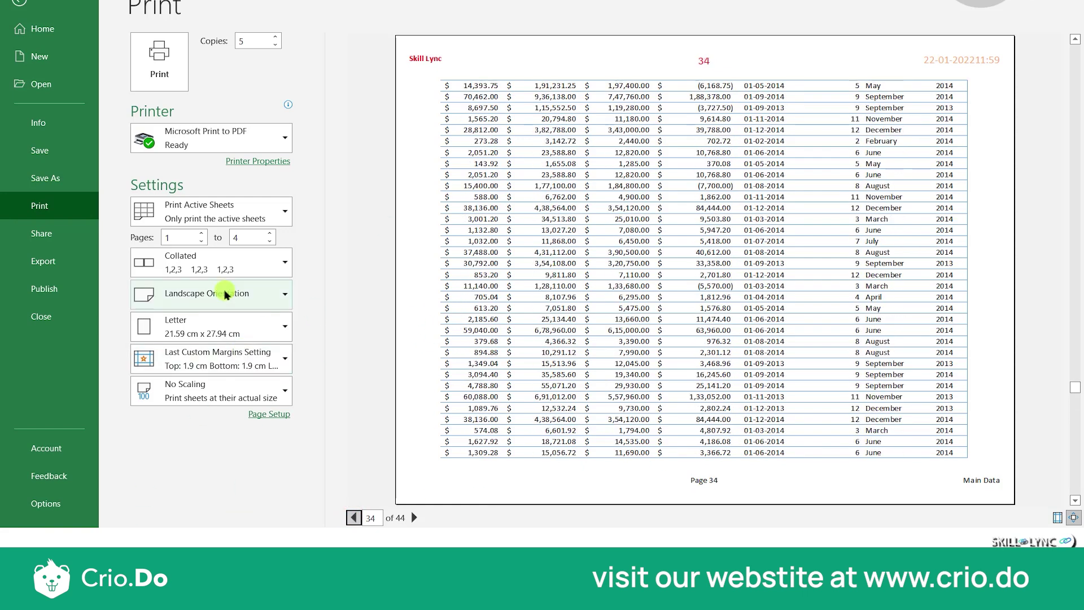
Enable different odd and even pages for the headers and footers, apply it, and compare pages 33 to 35 in the preview
{"action": "left_click", "coordinate": [268, 415]}
{"action": "left_click", "coordinate": [690, 97]}
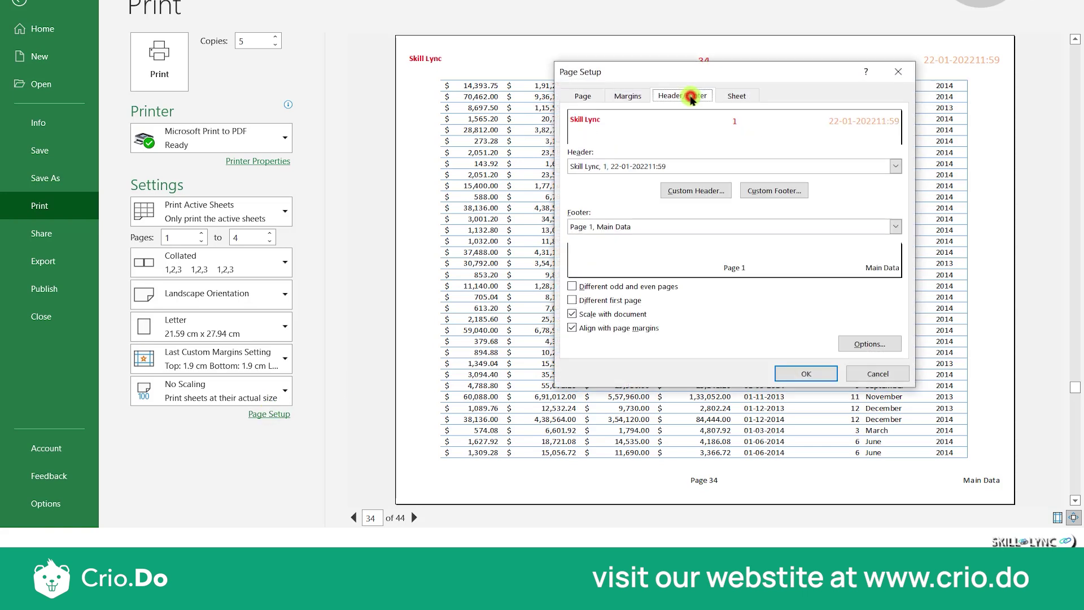
{"action": "left_click", "coordinate": [655, 288]}
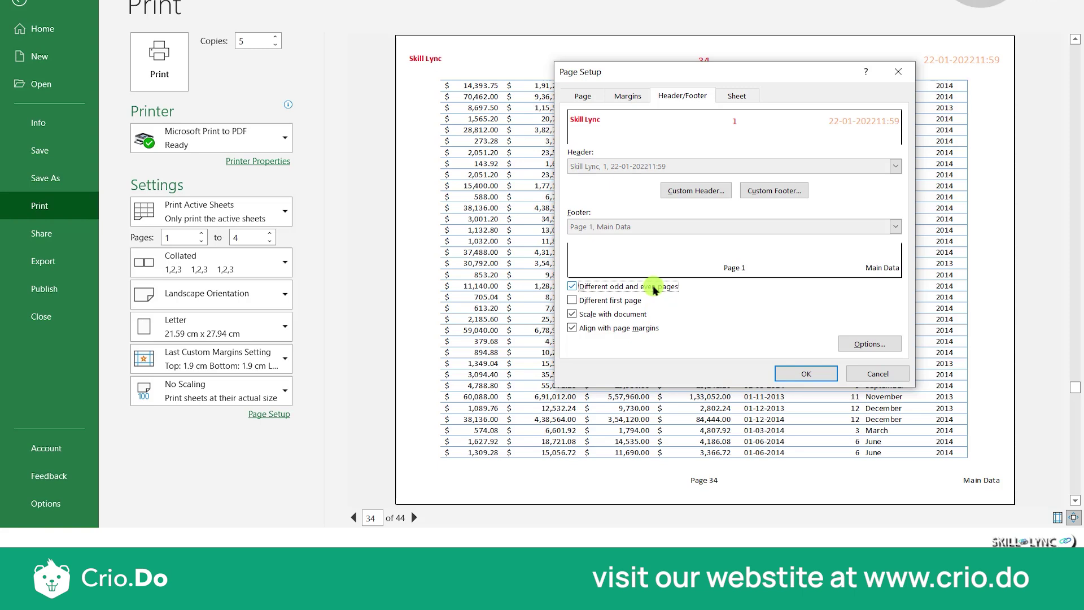
{"action": "left_click", "coordinate": [806, 373]}
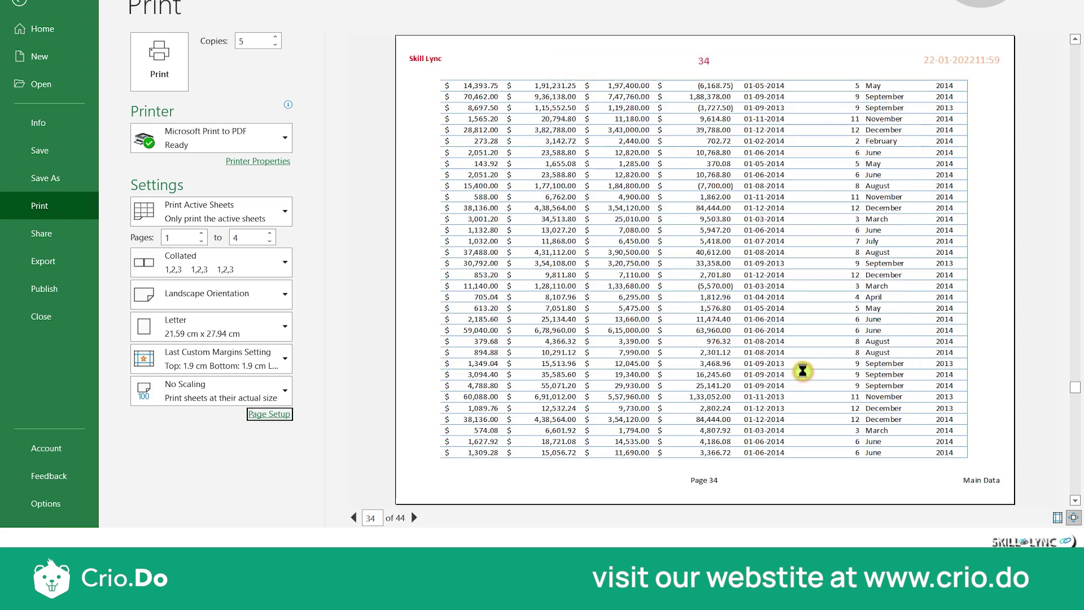
{"action": "left_click", "coordinate": [354, 518]}
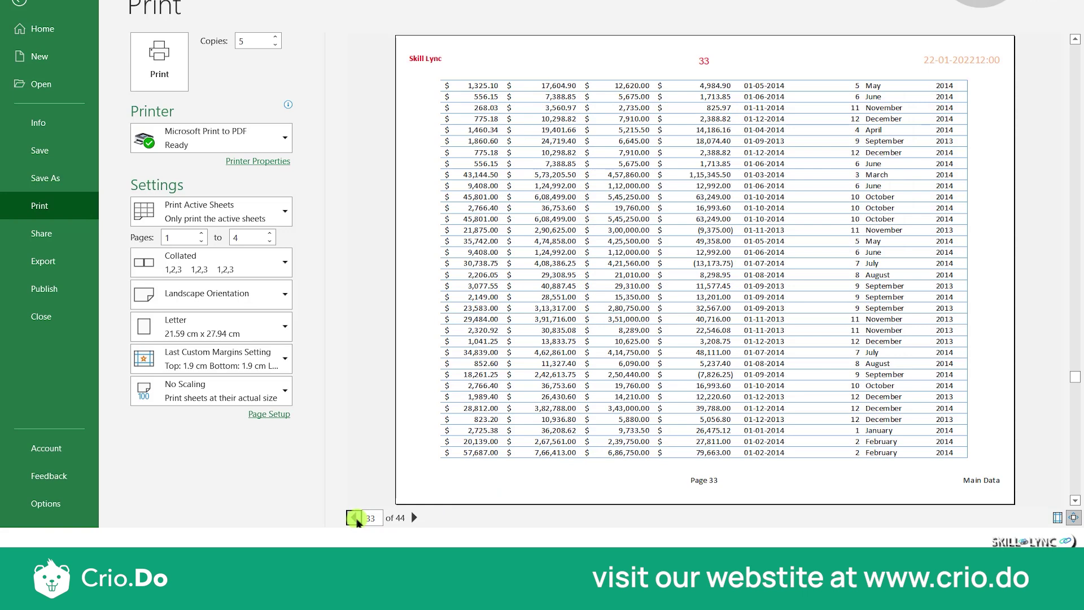
{"action": "left_click", "coordinate": [414, 518]}
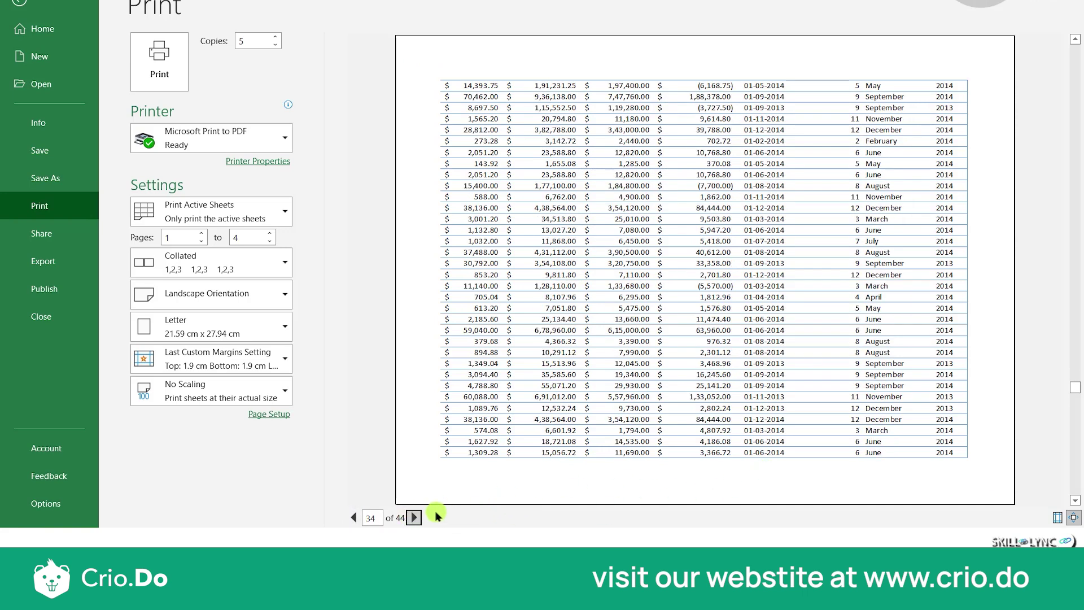
{"action": "left_click", "coordinate": [414, 518]}
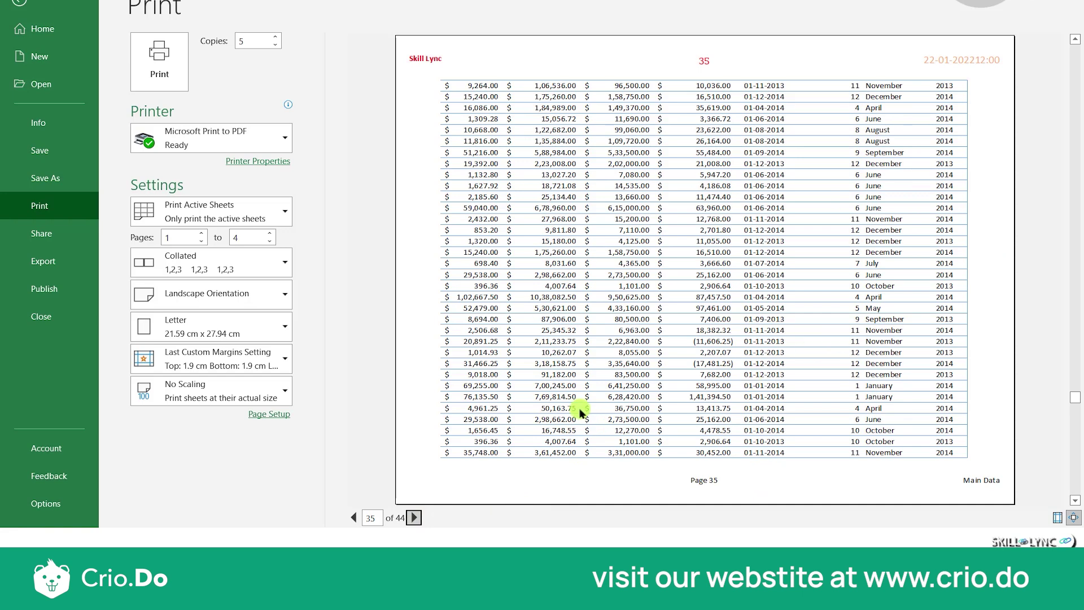
Enable a different first page for the headers and footers and apply the setting
{"action": "left_click", "coordinate": [260, 414]}
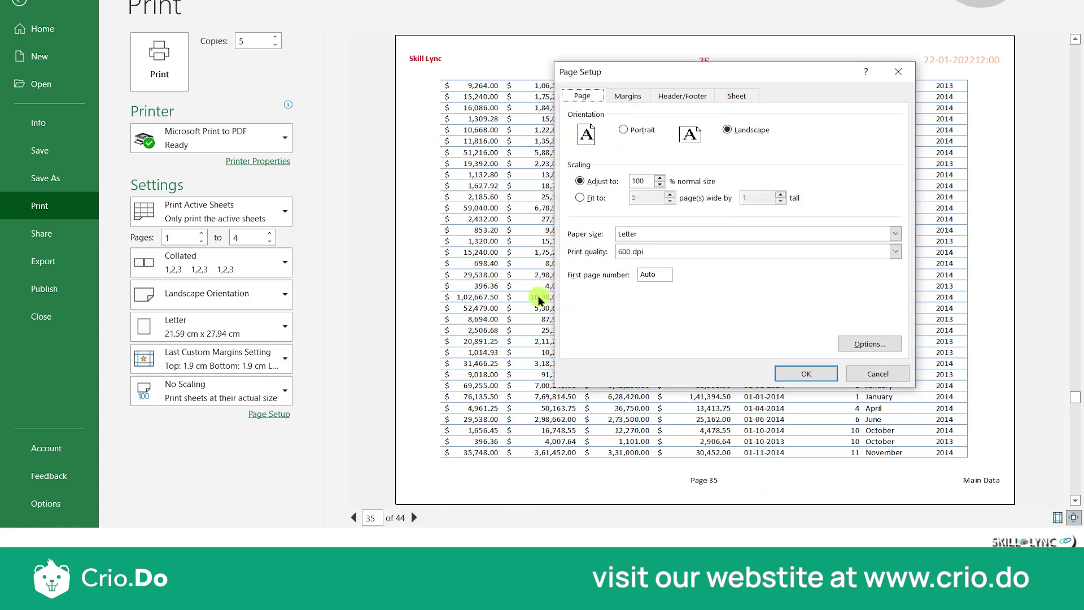
{"action": "left_click", "coordinate": [682, 96]}
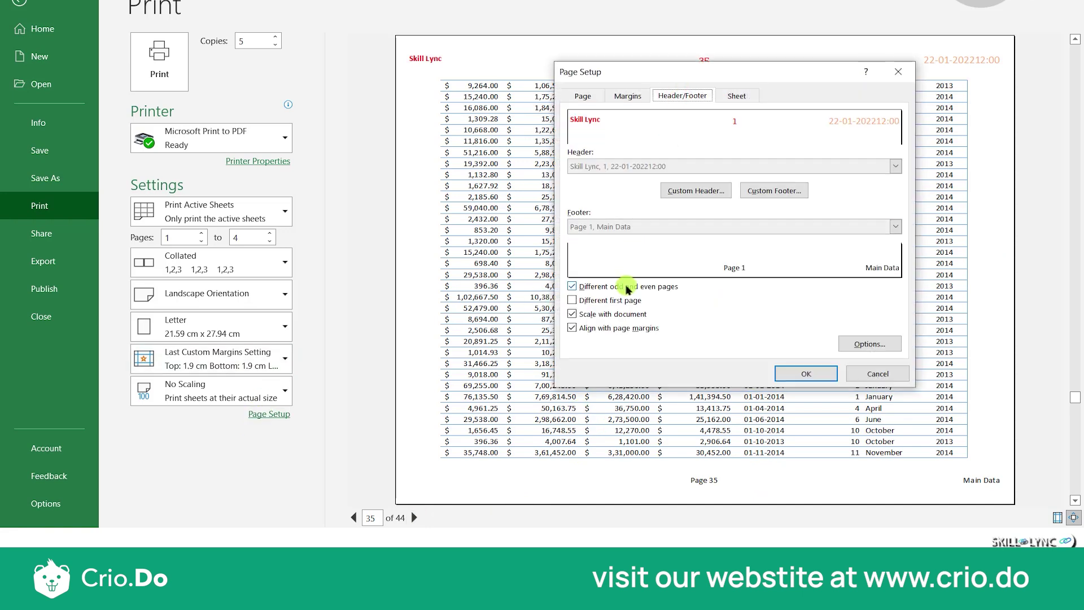
{"action": "left_click", "coordinate": [628, 301]}
{"action": "left_click", "coordinate": [801, 374]}
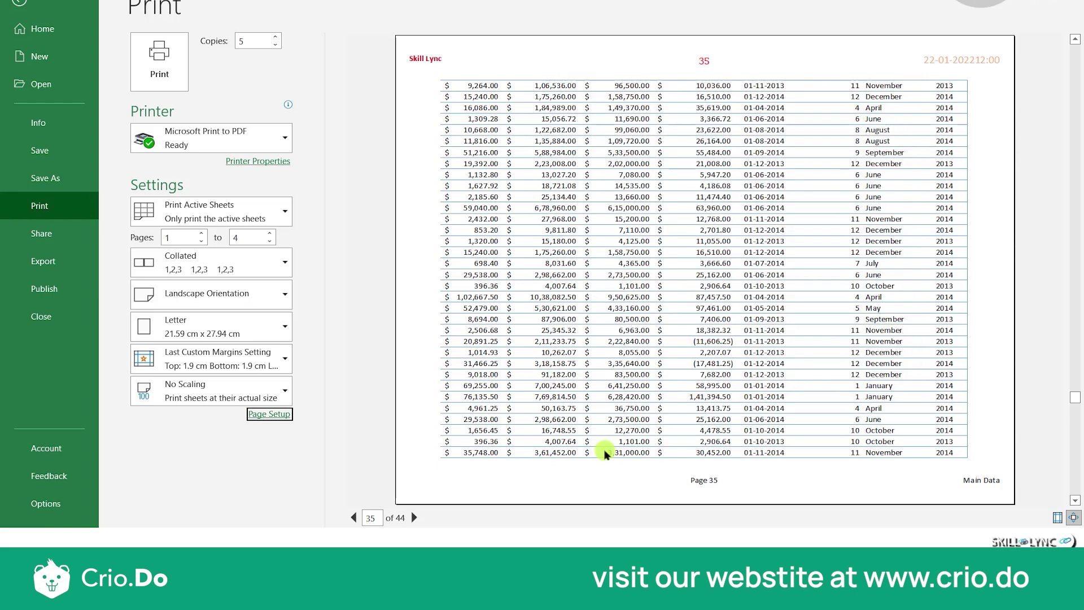
Go to page 1 in the preview and page forward to page 15, comparing first, odd and even page headers and footers
{"action": "left_click", "coordinate": [375, 517]}
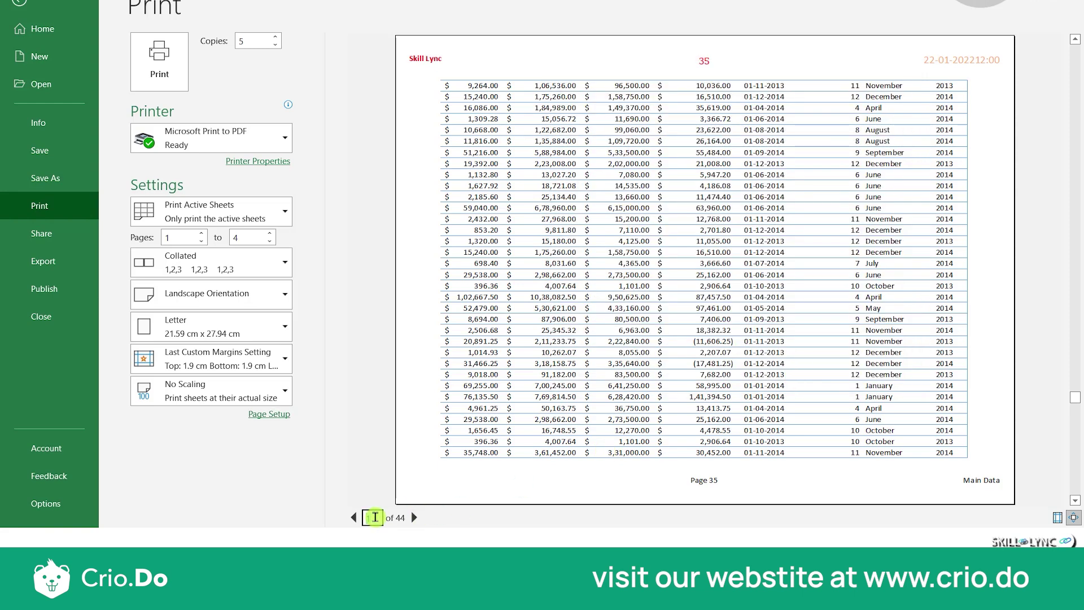
{"action": "type", "text": "1"}
{"action": "key", "text": "Return"}
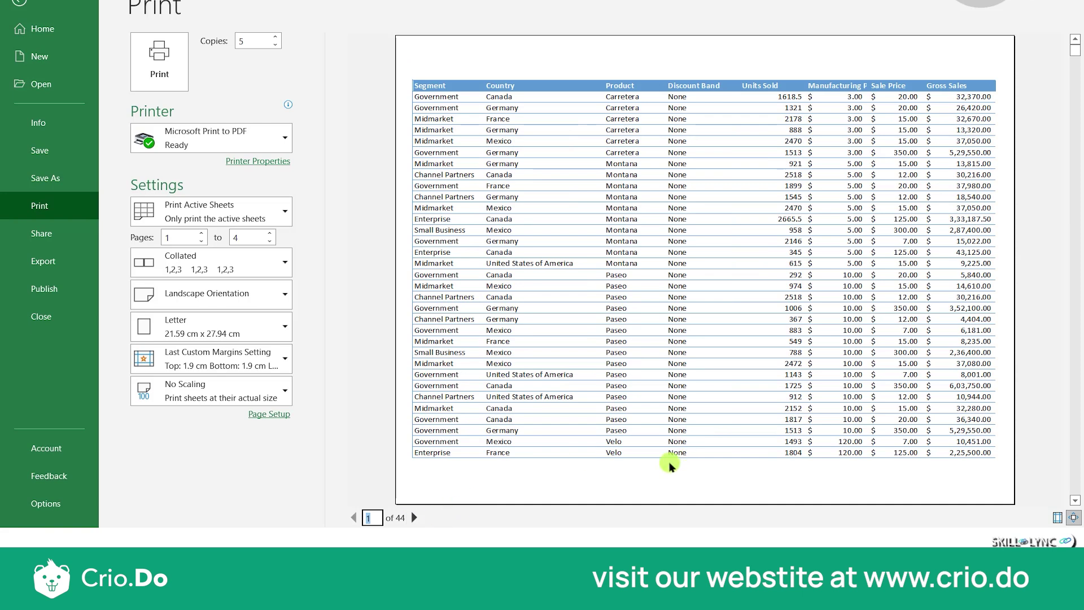
{"action": "left_click", "coordinate": [414, 518]}
{"action": "left_click", "coordinate": [414, 517]}
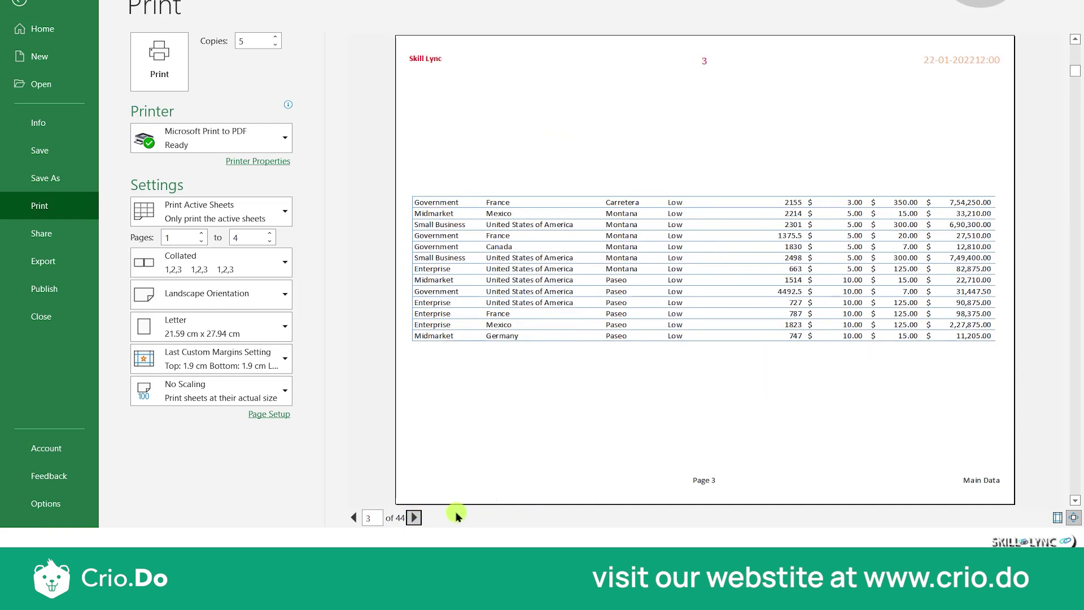
{"action": "left_click", "coordinate": [414, 517]}
{"action": "left_click", "coordinate": [414, 518]}
{"action": "left_click", "coordinate": [415, 517]}
{"action": "left_click", "coordinate": [415, 517]}
{"action": "left_click", "coordinate": [415, 517]}
{"action": "left_click", "coordinate": [415, 518]}
{"action": "left_click", "coordinate": [415, 517]}
{"action": "left_click", "coordinate": [415, 517]}
{"action": "left_click", "coordinate": [415, 518]}
{"action": "left_click", "coordinate": [415, 517]}
{"action": "left_click", "coordinate": [415, 517]}
{"action": "left_click", "coordinate": [415, 518]}
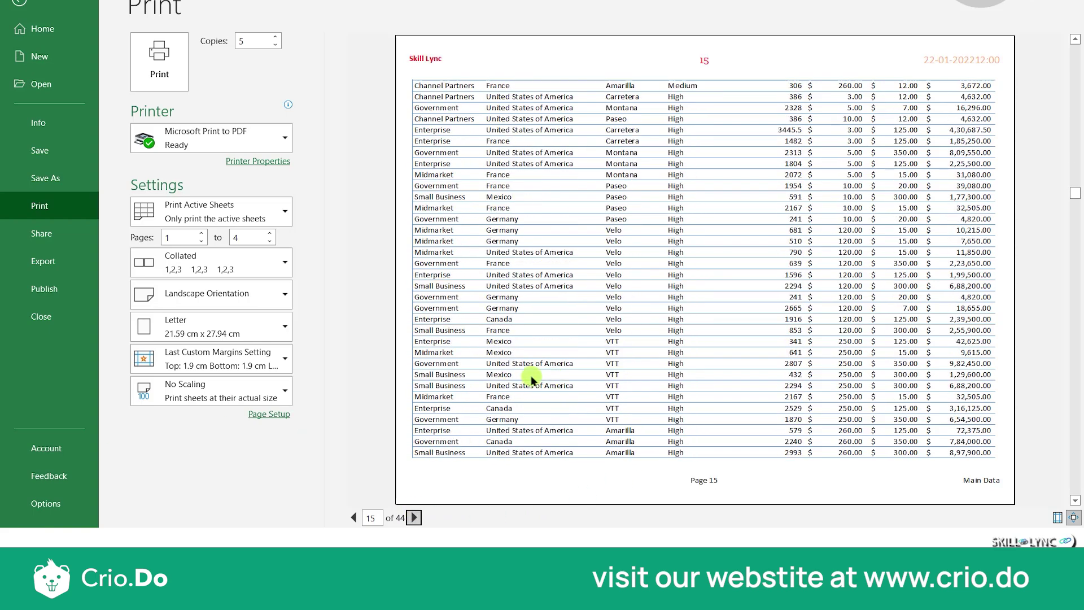
Examine the custom footer dialog and the custom header's first, odd and even page sections without changing them
{"action": "left_click", "coordinate": [288, 414]}
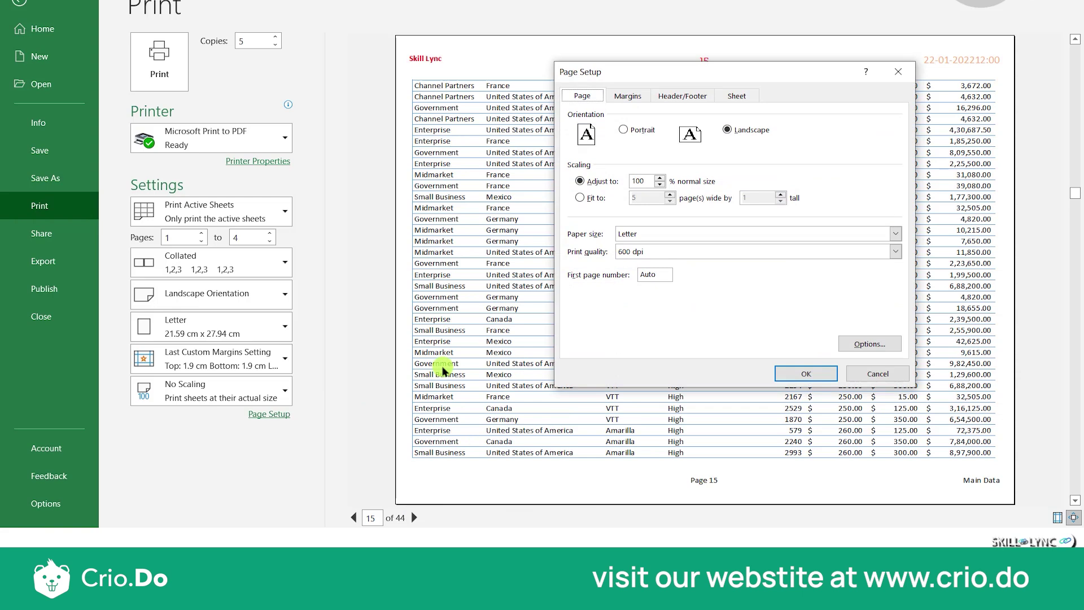
{"action": "left_click", "coordinate": [675, 97]}
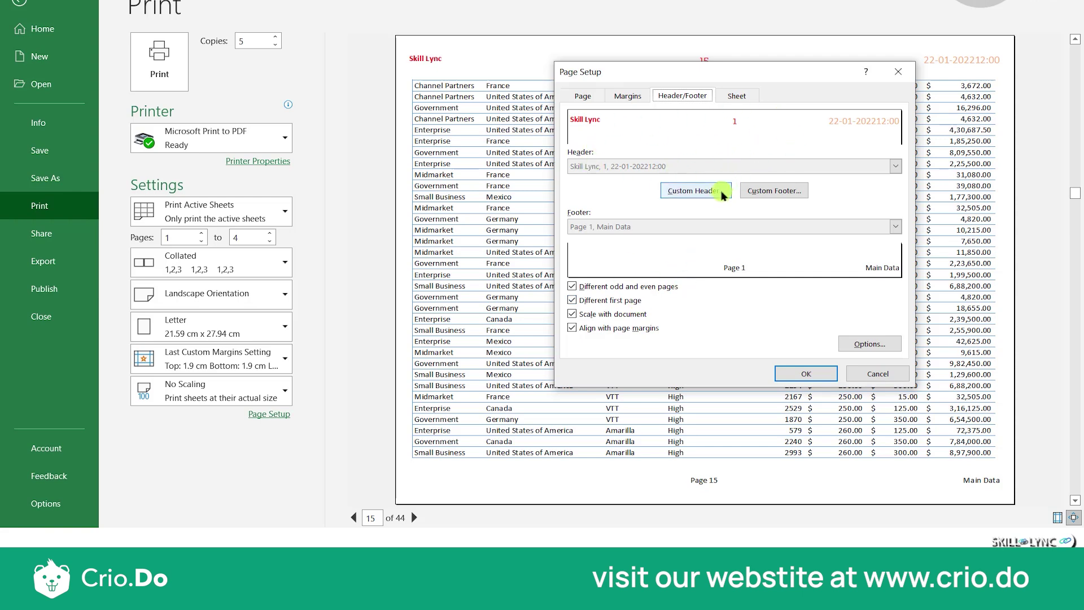
{"action": "left_click", "coordinate": [778, 190]}
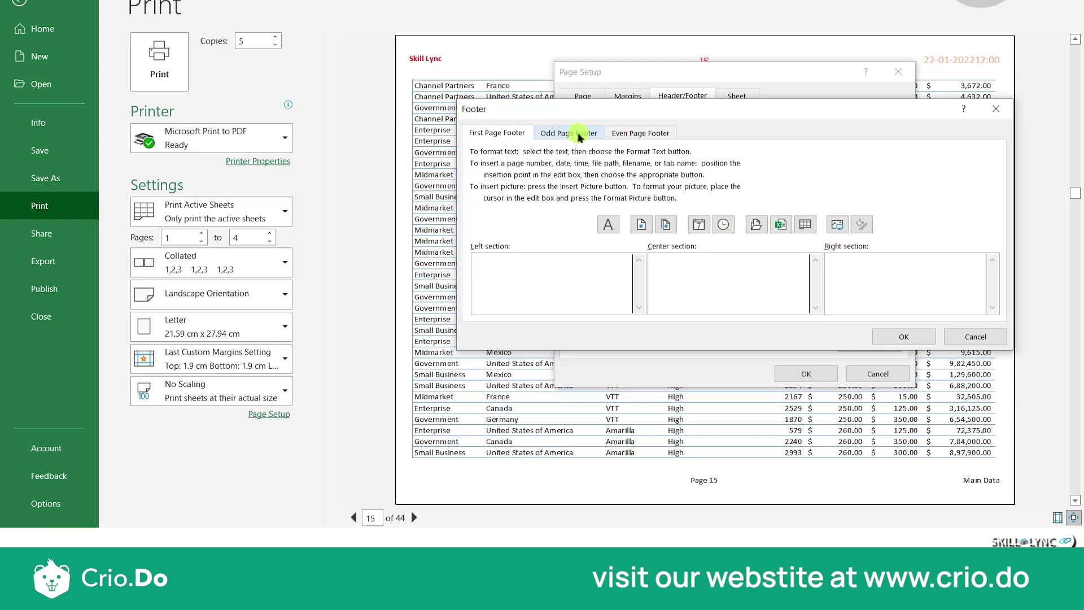
{"action": "left_click", "coordinate": [996, 109]}
{"action": "left_click", "coordinate": [712, 191]}
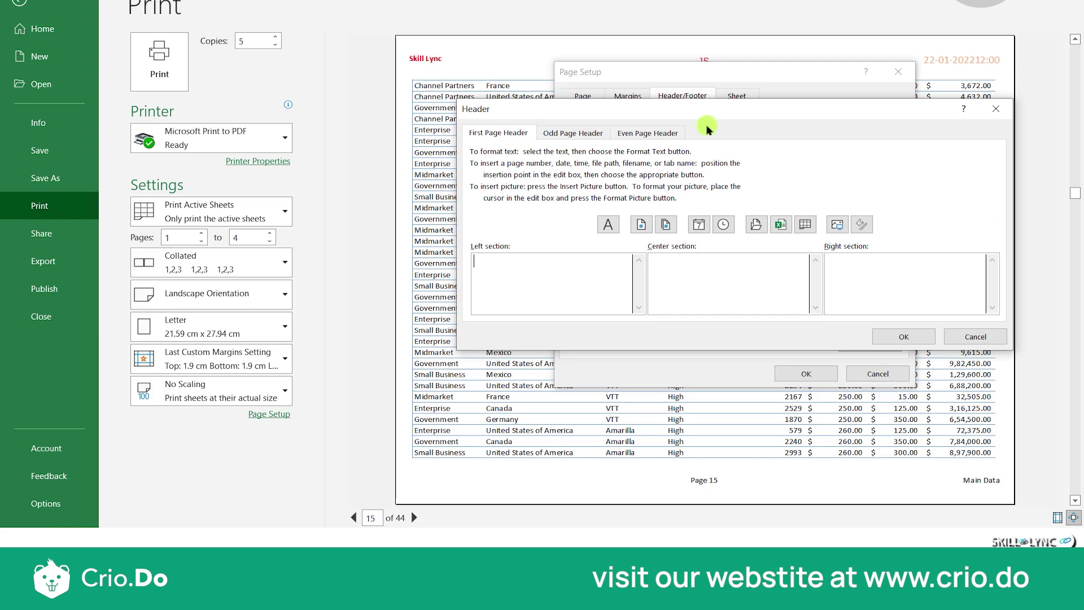
{"action": "left_click", "coordinate": [578, 134]}
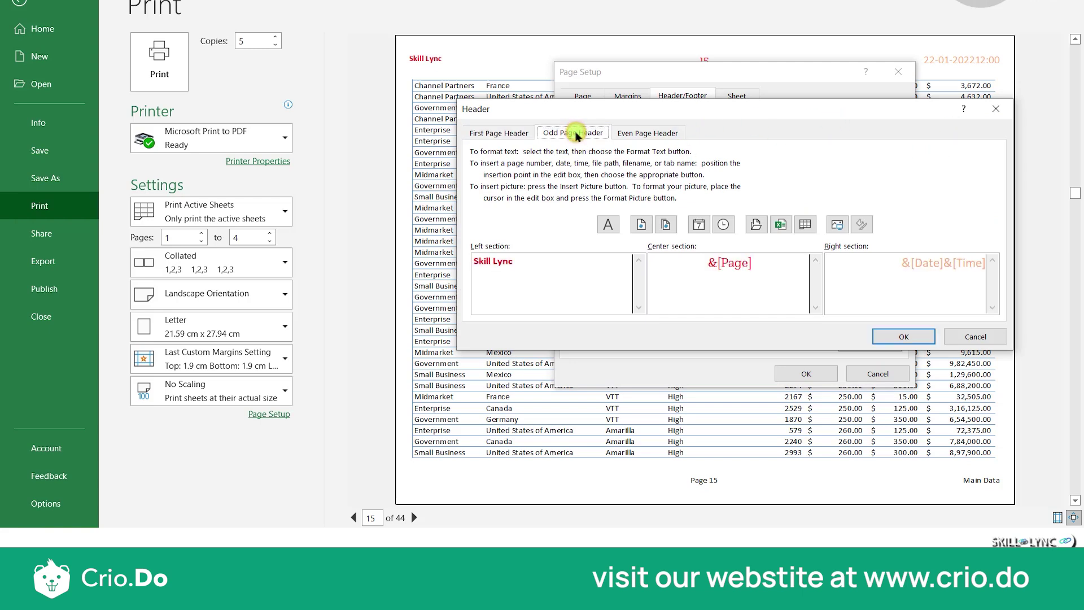
{"action": "left_click", "coordinate": [649, 133]}
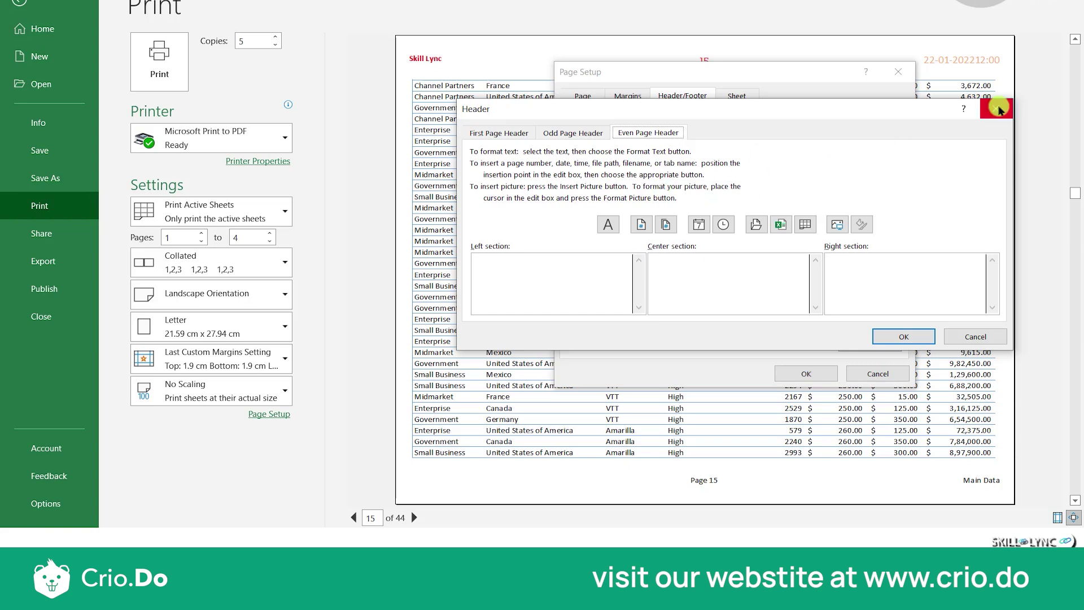
{"action": "left_click", "coordinate": [996, 109]}
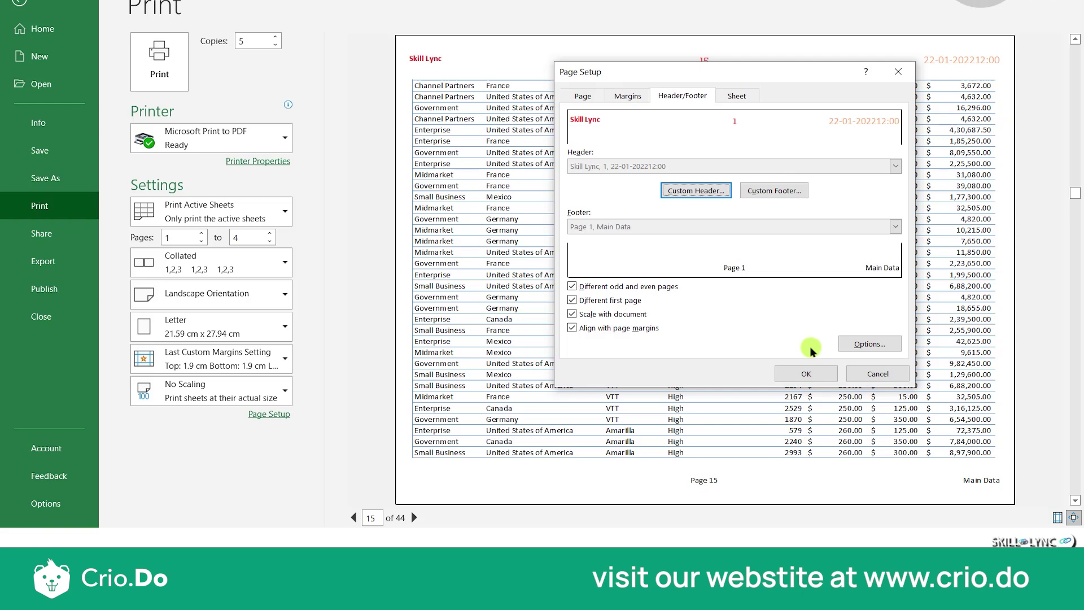
Review the page setup's print area, print titles and page order options, close the dialog, and return to the worksheet
{"action": "left_click", "coordinate": [738, 98]}
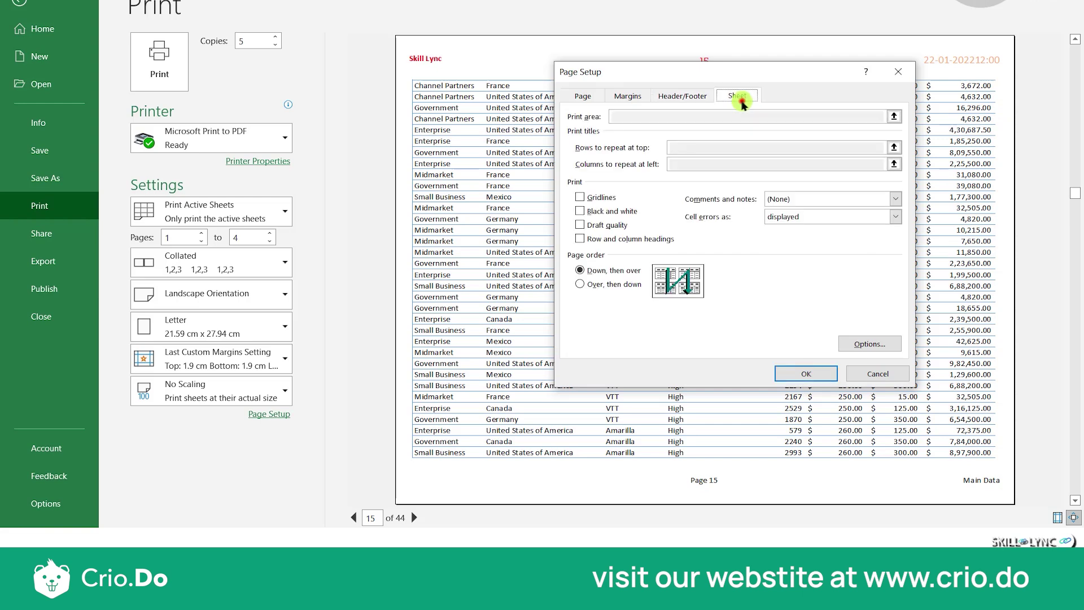
{"action": "left_click", "coordinate": [734, 120]}
{"action": "left_click", "coordinate": [691, 152]}
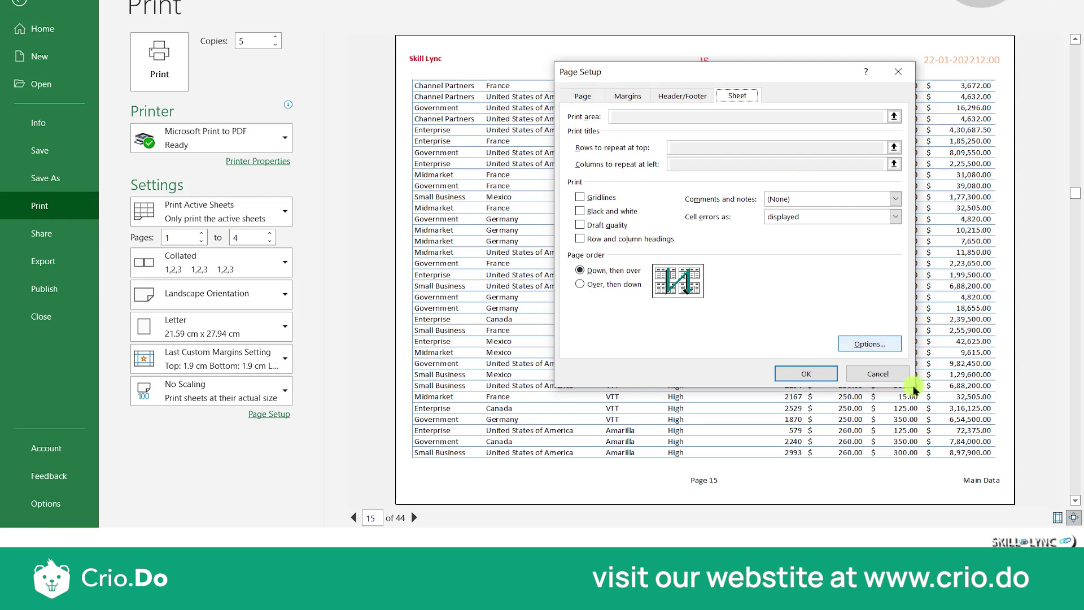
{"action": "key", "text": "Return"}
{"action": "left_click", "coordinate": [23, 8]}
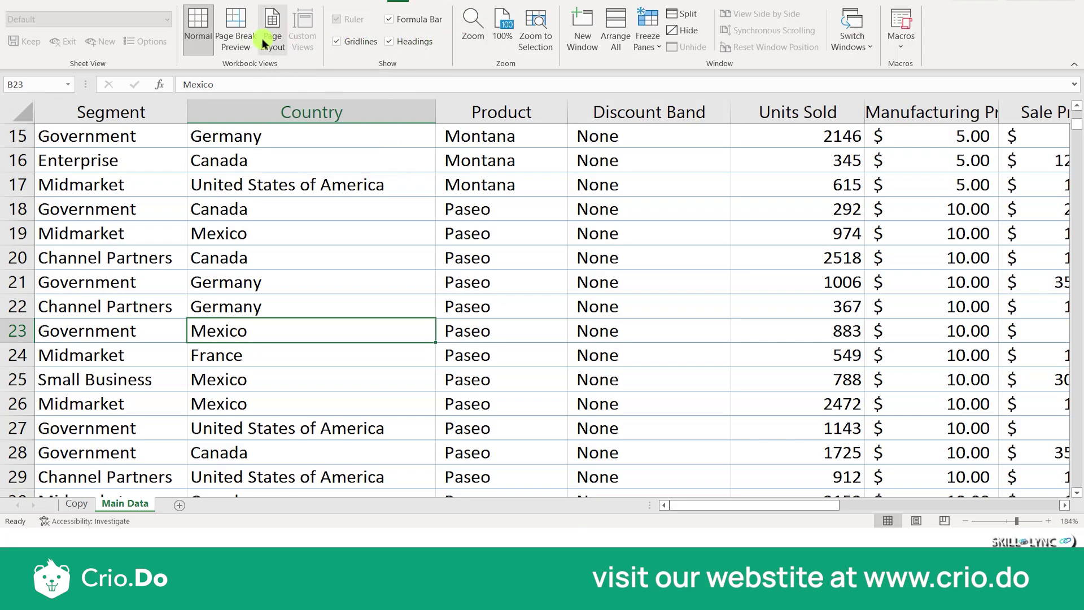
Show the Main Data sheet in Page Break Preview, switch it to Page Layout view, and look past the Year column
{"action": "left_click", "coordinate": [242, 44]}
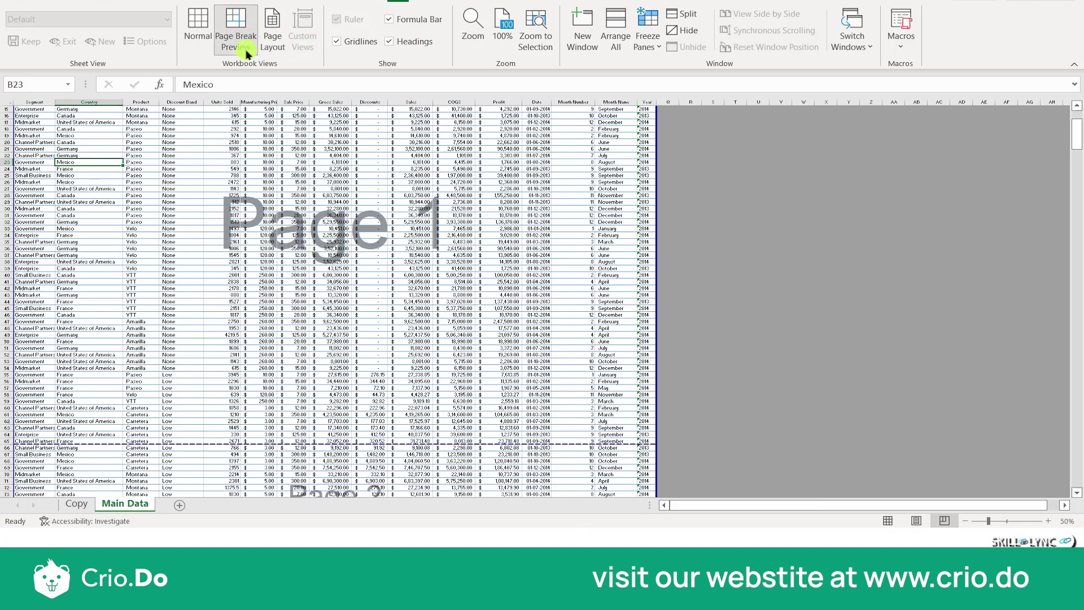
{"action": "left_click", "coordinate": [273, 39]}
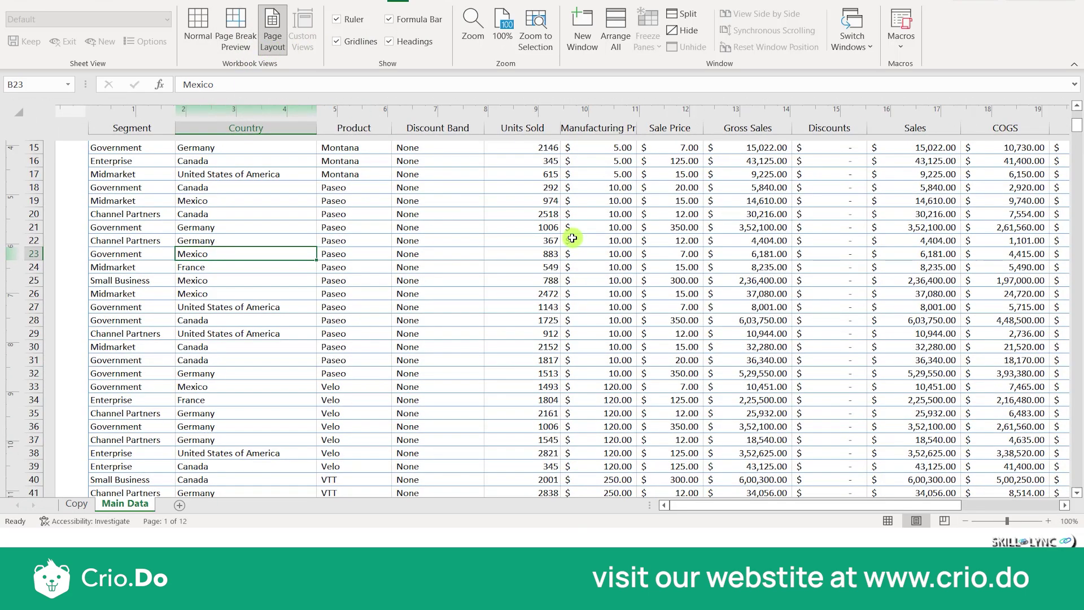
{"action": "scroll", "coordinate": [572, 237], "scroll_direction": "right", "scroll_amount": 3}
{"action": "scroll", "coordinate": [572, 237], "scroll_direction": "right", "scroll_amount": 5}
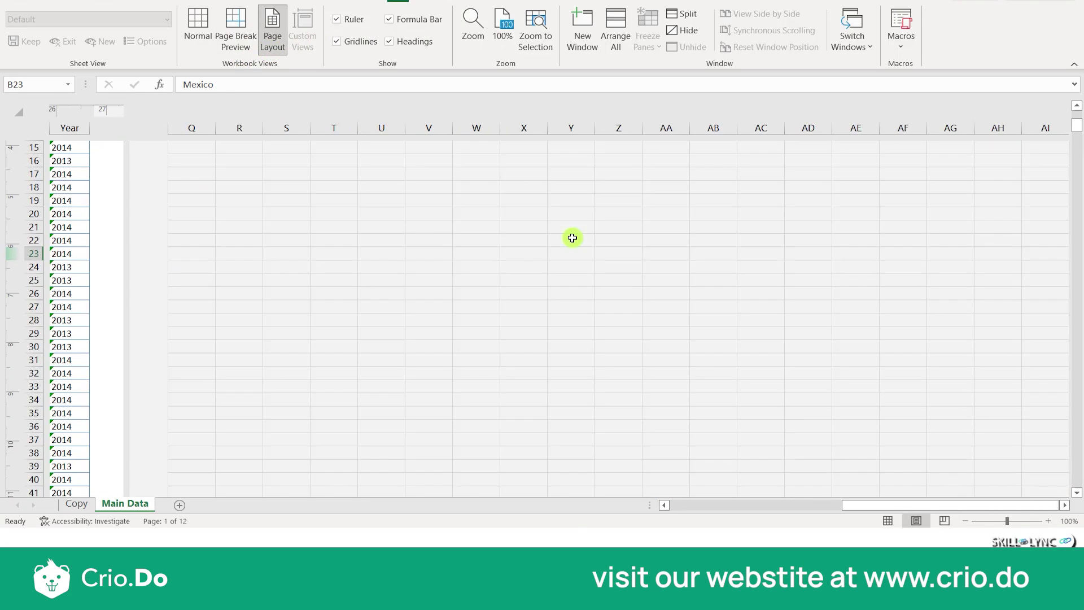
Zoom the Page Layout view out to 55% and look through the pages of Main Data, including the page 11 footer and the empty pages past the data
{"action": "scroll", "coordinate": [572, 238], "scroll_direction": "left", "scroll_amount": 6}
{"action": "scroll", "coordinate": [572, 238], "scroll_direction": "right", "scroll_amount": 1}
{"action": "scroll", "coordinate": [572, 238], "scroll_direction": "right", "scroll_amount": 3}
{"action": "scroll", "coordinate": [572, 238], "scroll_direction": "down", "scroll_amount": 5, "text": "ctrl"}
{"action": "scroll", "coordinate": [717, 222], "scroll_direction": "down", "scroll_amount": 1}
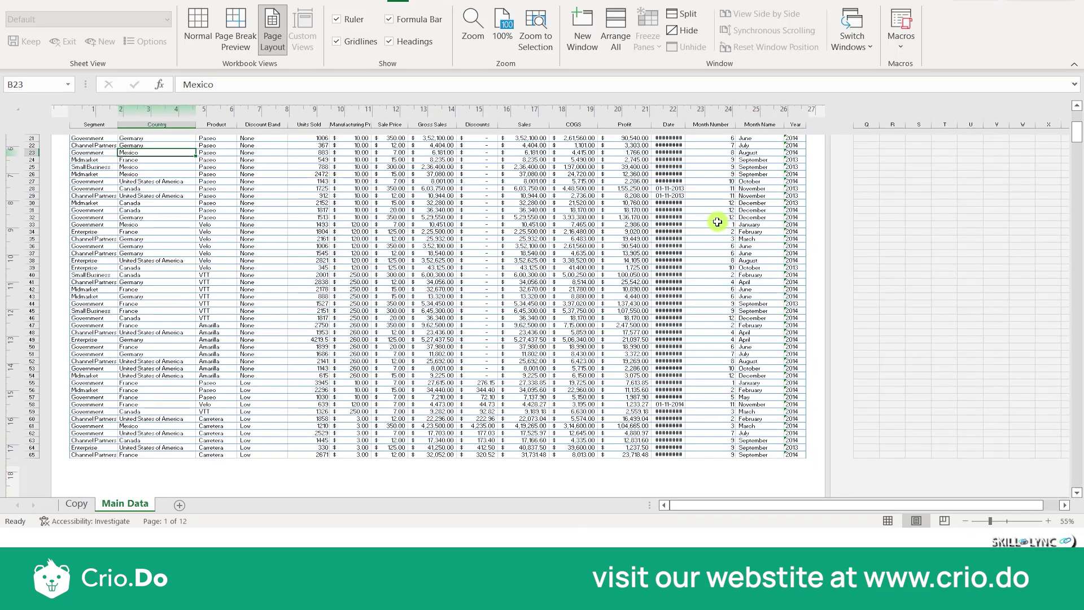
{"action": "scroll", "coordinate": [717, 222], "scroll_direction": "down", "scroll_amount": 5}
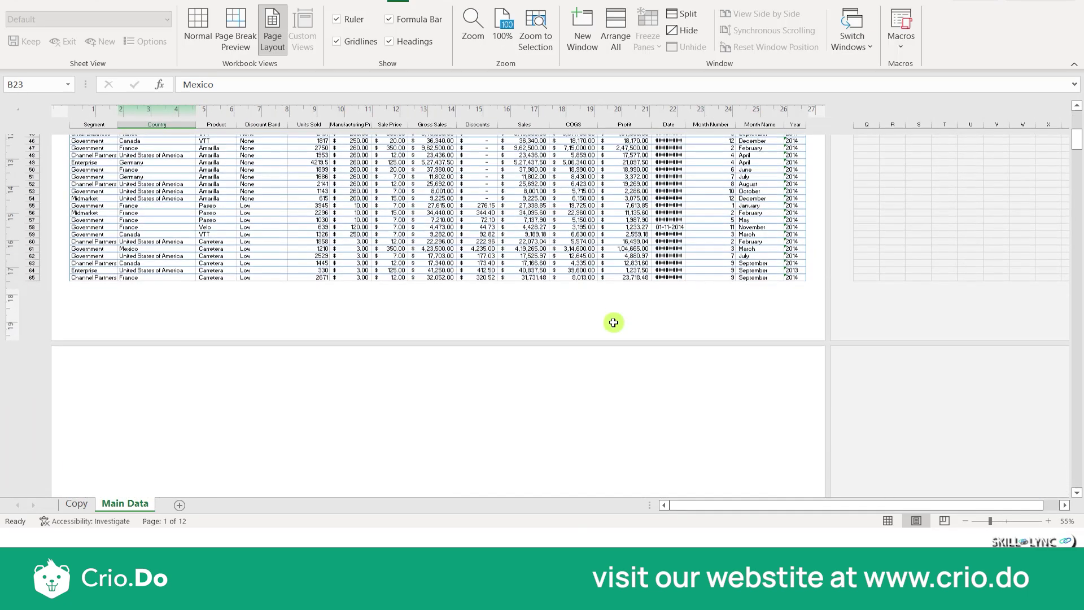
{"action": "scroll", "coordinate": [614, 322], "scroll_direction": "down", "scroll_amount": 10}
{"action": "scroll", "coordinate": [616, 326], "scroll_direction": "up", "scroll_amount": 8}
{"action": "scroll", "coordinate": [614, 324], "scroll_direction": "down", "scroll_amount": 10}
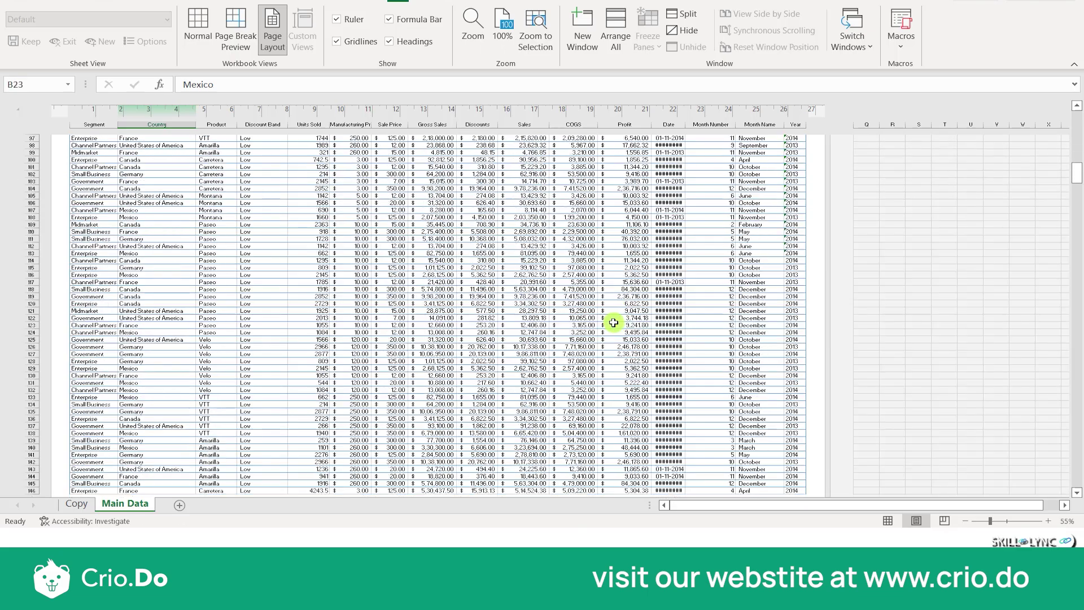
{"action": "scroll", "coordinate": [614, 323], "scroll_direction": "down", "scroll_amount": 20}
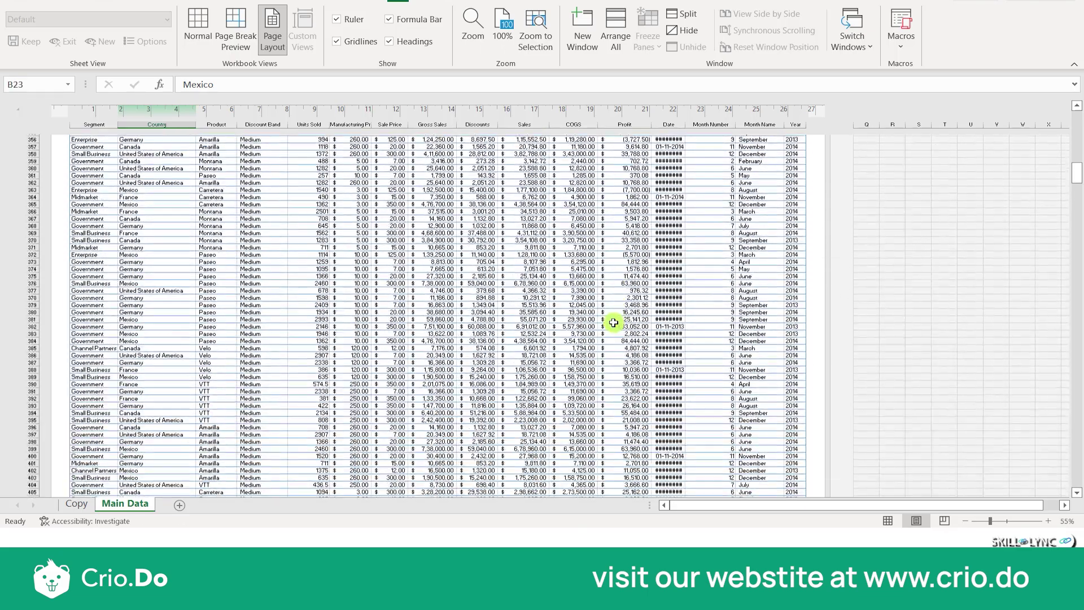
{"action": "scroll", "coordinate": [614, 322], "scroll_direction": "down", "scroll_amount": 15}
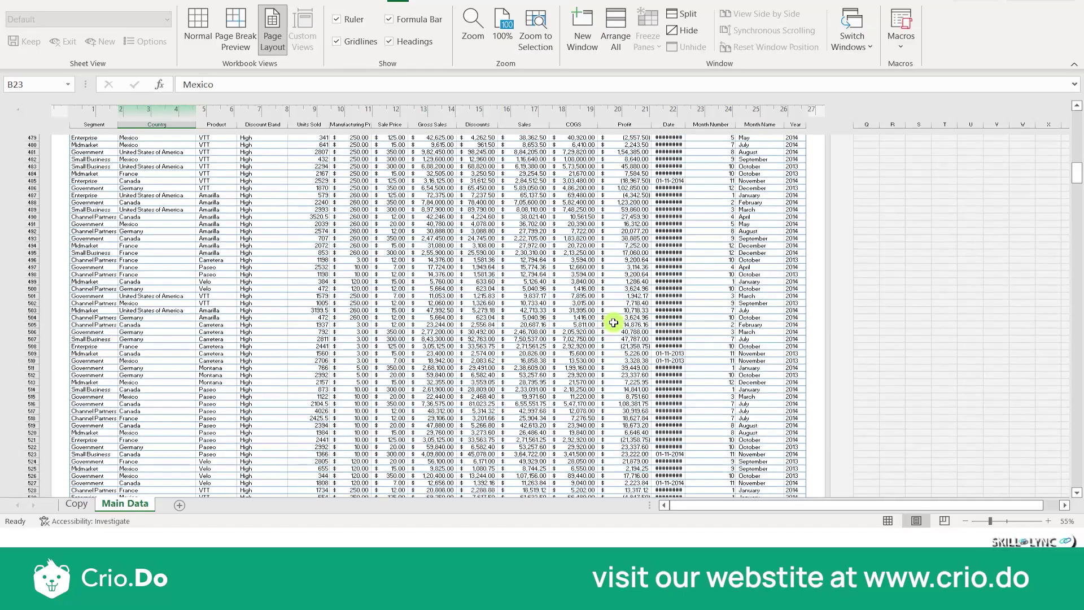
{"action": "scroll", "coordinate": [614, 322], "scroll_direction": "down", "scroll_amount": 8}
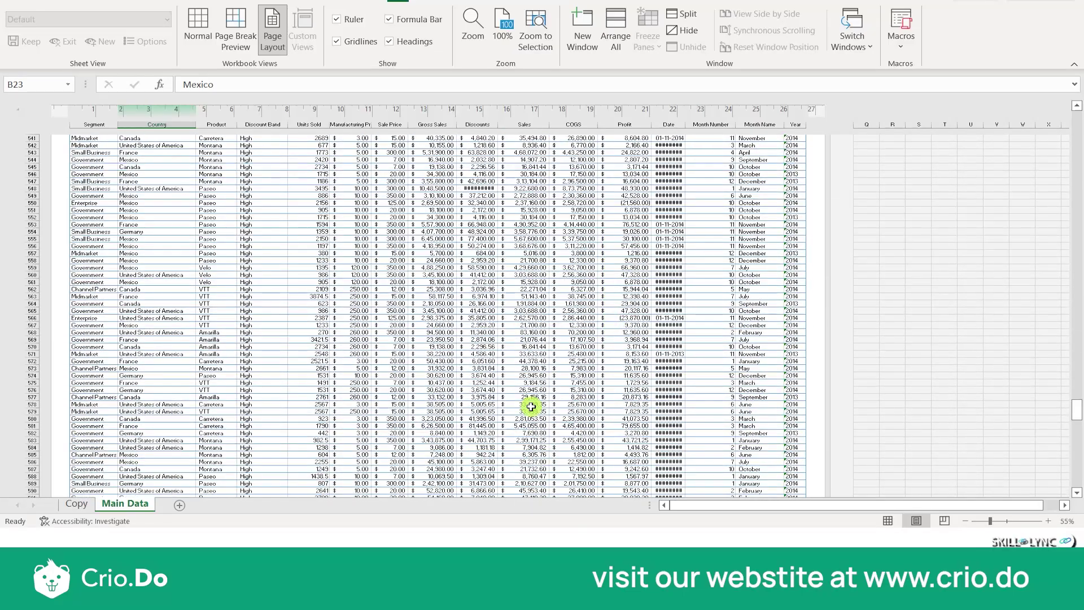
{"action": "scroll", "coordinate": [531, 406], "scroll_direction": "down", "scroll_amount": 15}
{"action": "scroll", "coordinate": [531, 406], "scroll_direction": "down", "scroll_amount": 5}
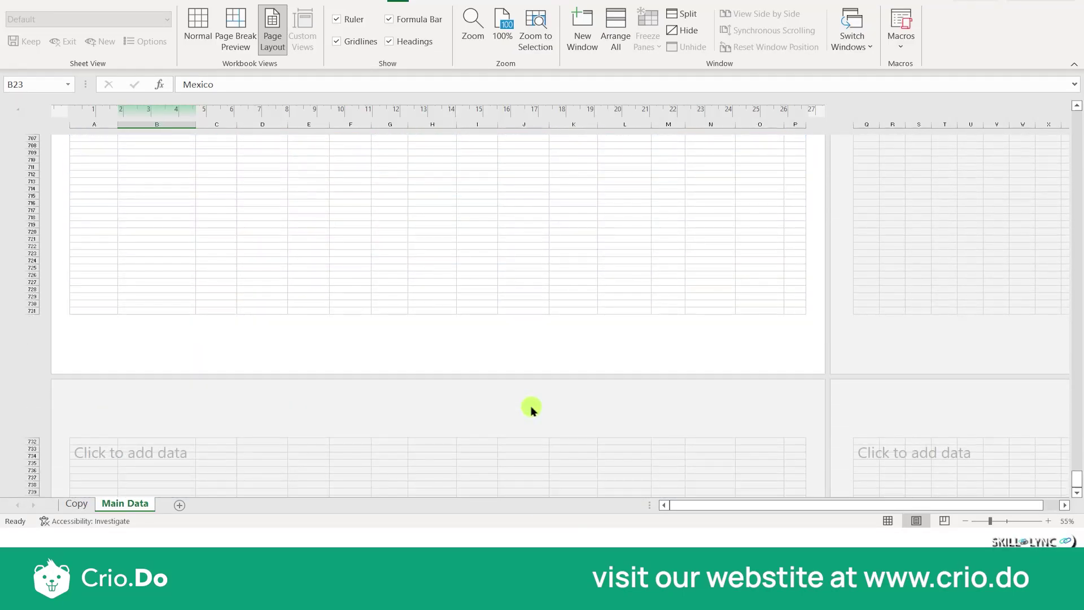
{"action": "scroll", "coordinate": [531, 406], "scroll_direction": "up", "scroll_amount": 8}
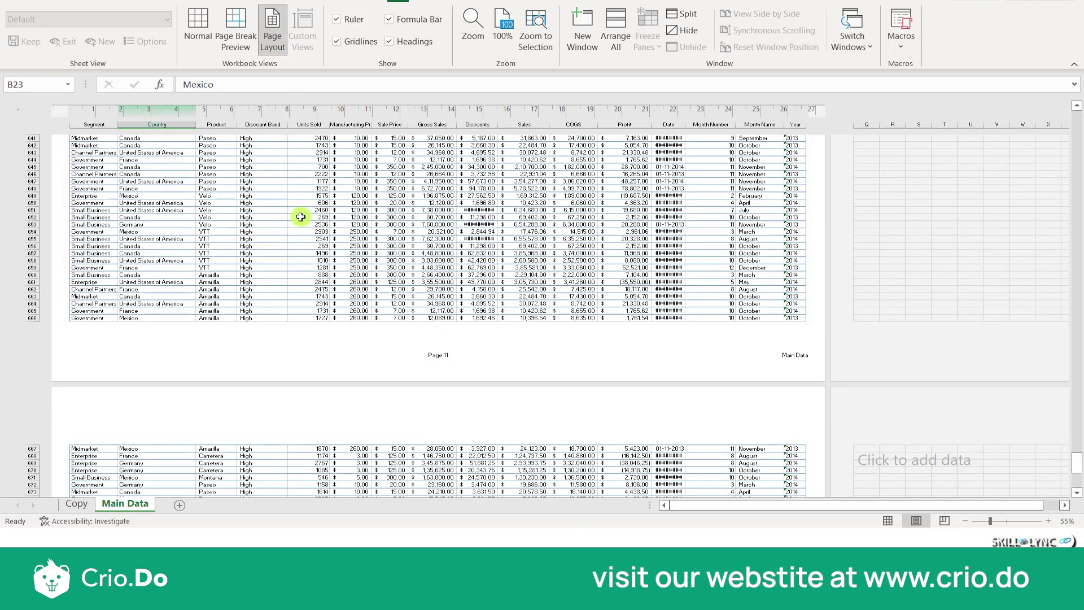
{"action": "scroll", "coordinate": [300, 218], "scroll_direction": "up", "scroll_amount": 10}
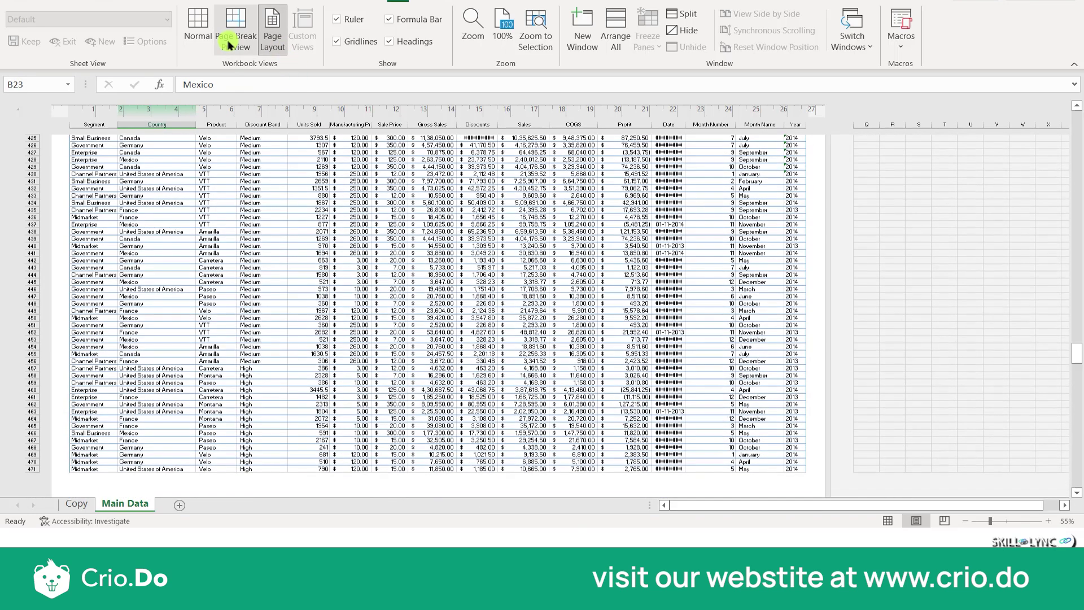
Switch the sheet to Page Break Preview and examine the breaks around pages 1 and 2
{"action": "left_click", "coordinate": [231, 39]}
{"action": "scroll", "coordinate": [367, 343], "scroll_direction": "down", "scroll_amount": 1}
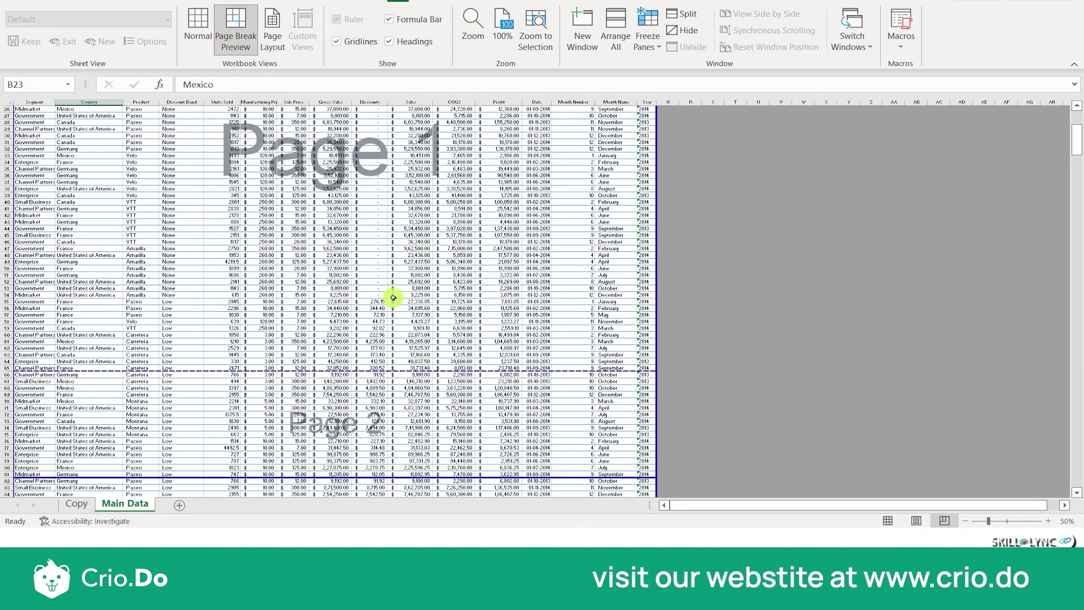
{"action": "scroll", "coordinate": [389, 295], "scroll_direction": "down", "scroll_amount": 6}
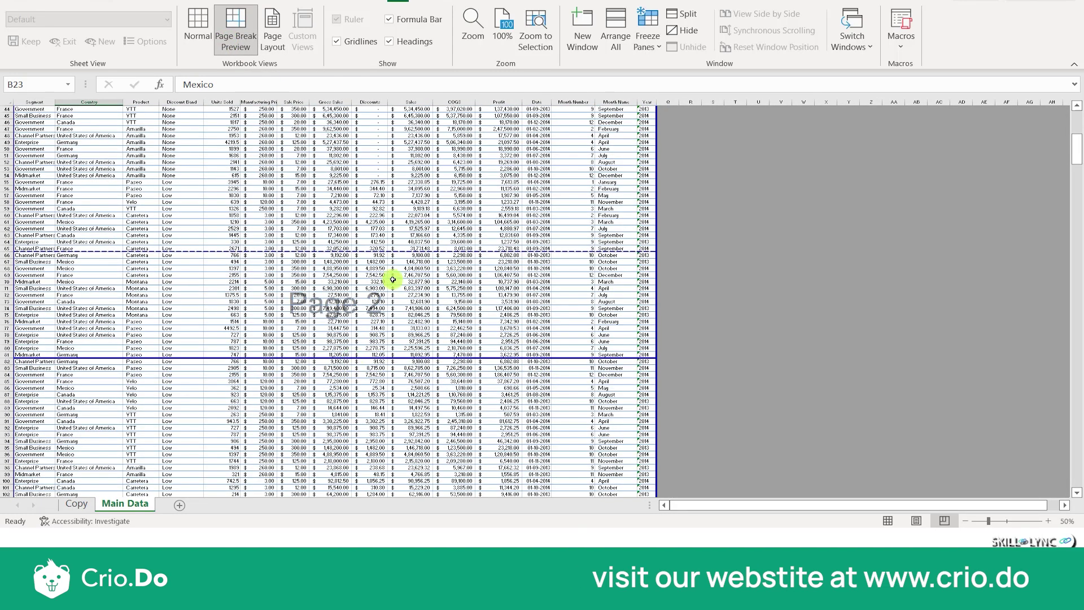
{"action": "scroll", "coordinate": [390, 280], "scroll_direction": "up", "scroll_amount": 15}
{"action": "scroll", "coordinate": [335, 304], "scroll_direction": "down", "scroll_amount": 7}
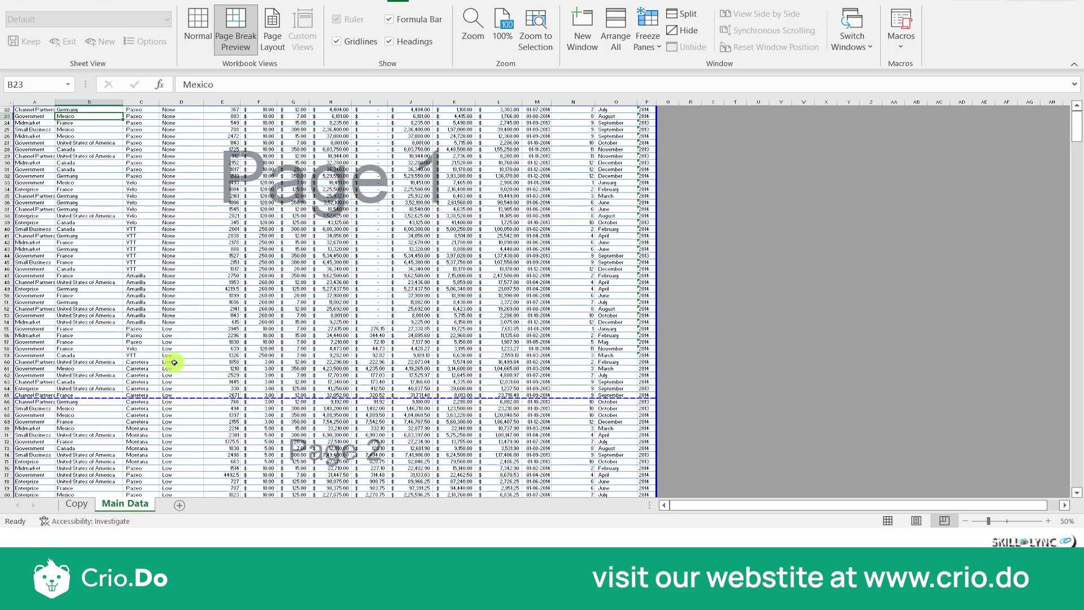
{"action": "scroll", "coordinate": [233, 337], "scroll_direction": "up", "scroll_amount": 4}
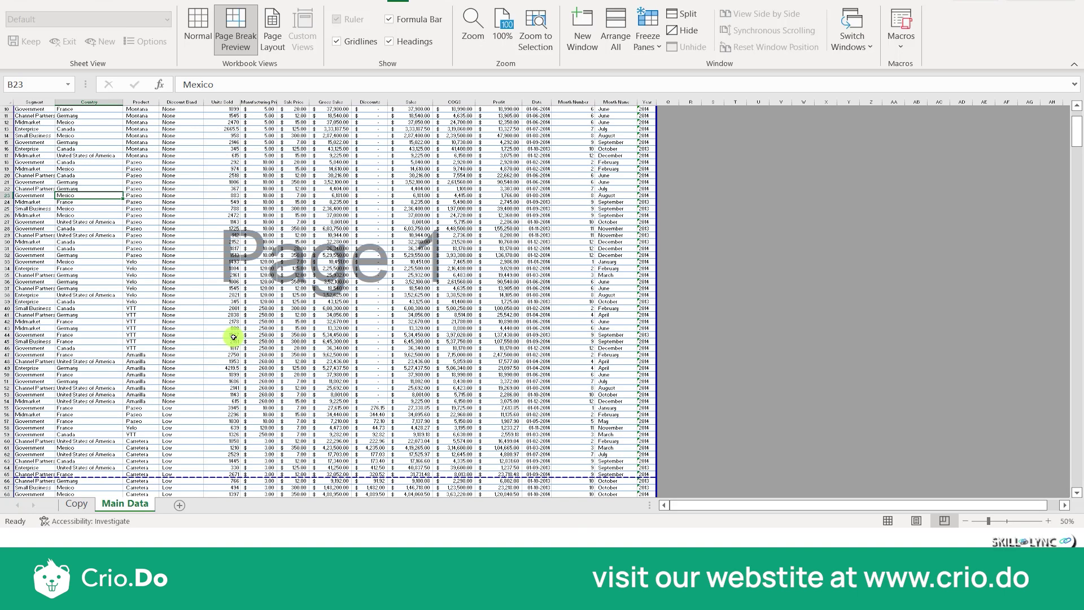
{"action": "scroll", "coordinate": [237, 337], "scroll_direction": "down", "scroll_amount": 5}
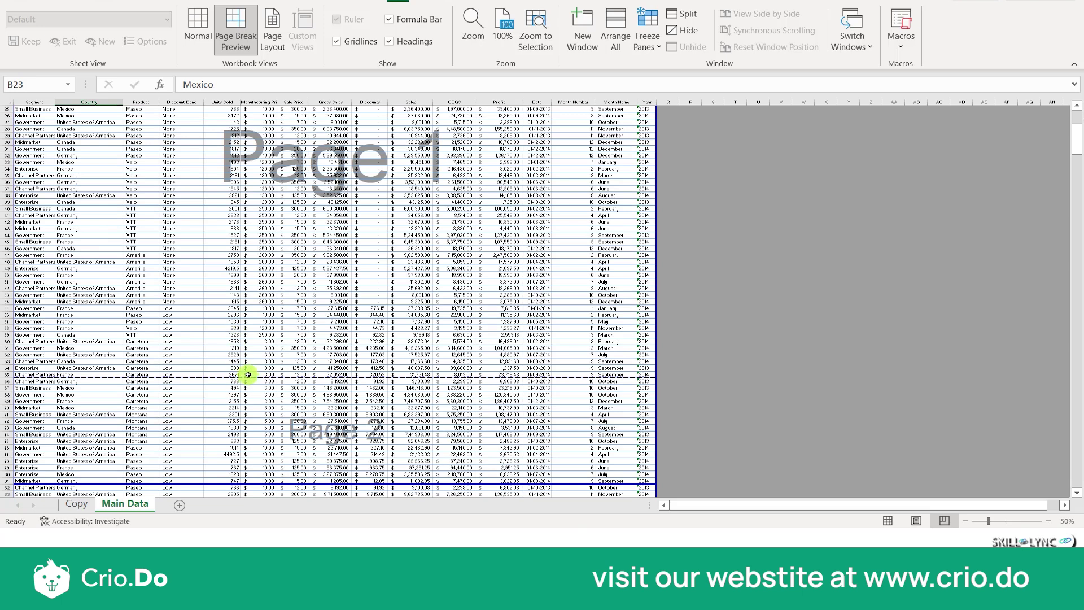
Move the page break at the end of page 1 up to just below row 50
{"action": "left_click_drag", "start_coordinate": [250, 379], "coordinate": [263, 279]}
{"action": "scroll", "coordinate": [276, 369], "scroll_direction": "down", "scroll_amount": 3}
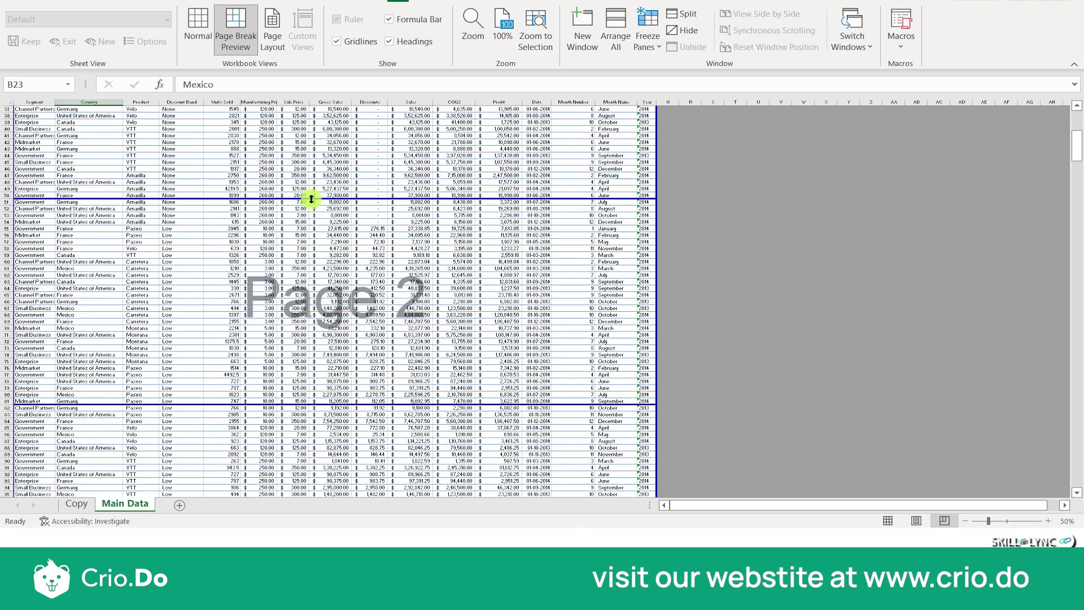
{"action": "scroll", "coordinate": [283, 337], "scroll_direction": "down", "scroll_amount": 3}
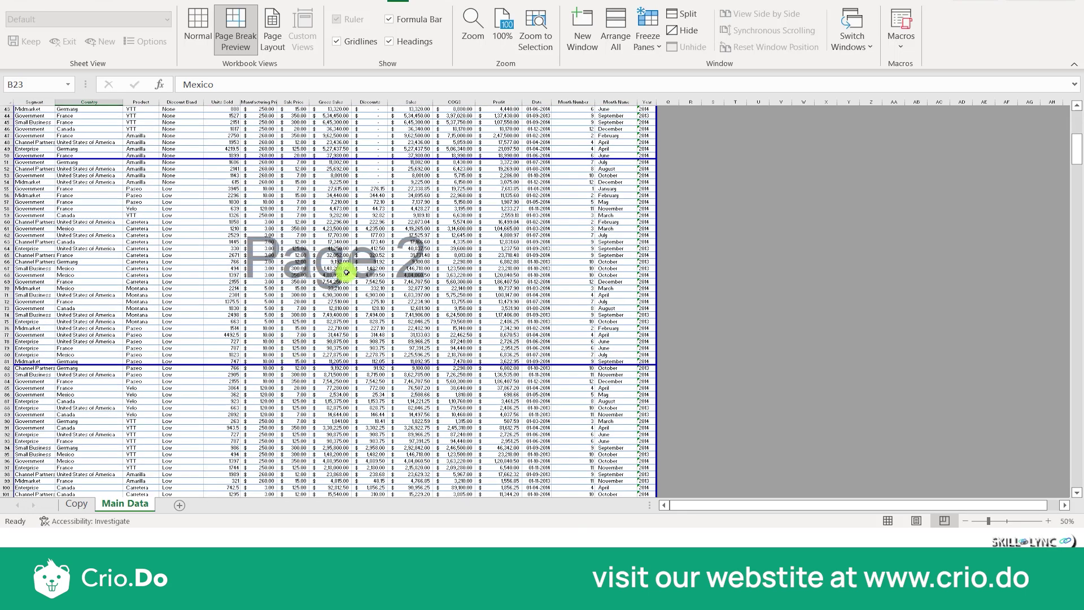
{"action": "scroll", "coordinate": [350, 271], "scroll_direction": "up", "scroll_amount": 4}
{"action": "scroll", "coordinate": [368, 235], "scroll_direction": "up", "scroll_amount": 1}
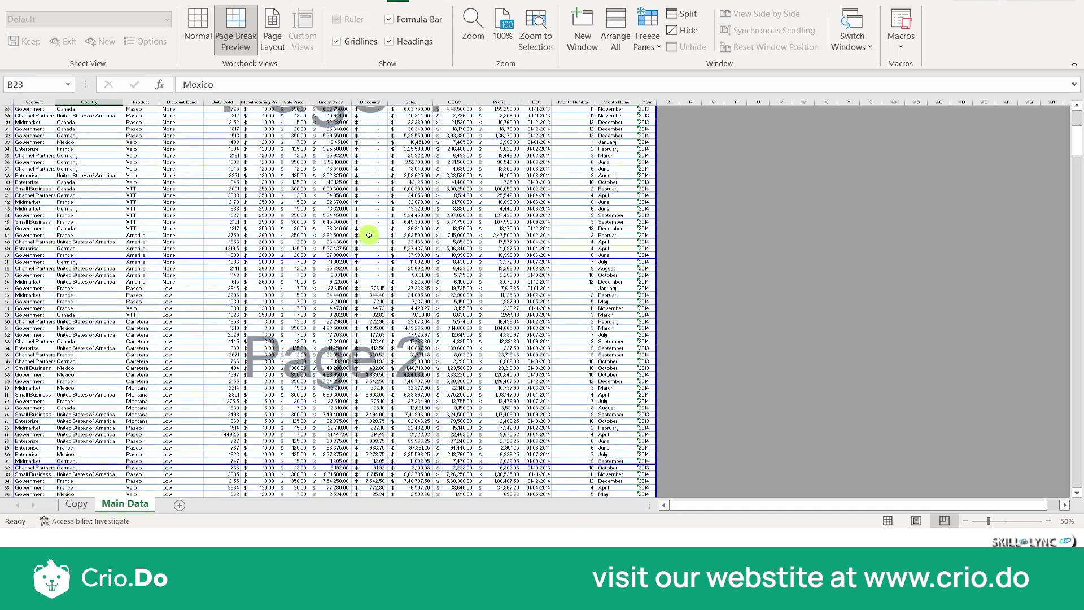
Move the page break from below row 50 down to just below row 80
{"action": "left_click_drag", "start_coordinate": [351, 261], "coordinate": [308, 459]}
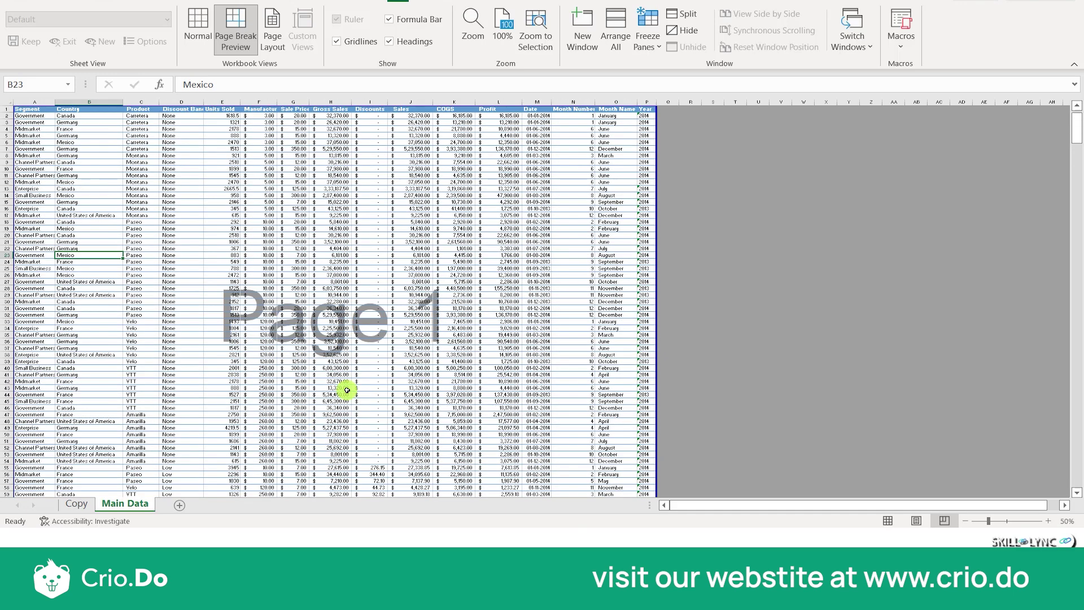
{"action": "scroll", "coordinate": [346, 390], "scroll_direction": "down", "scroll_amount": 3}
{"action": "scroll", "coordinate": [336, 408], "scroll_direction": "down", "scroll_amount": 8}
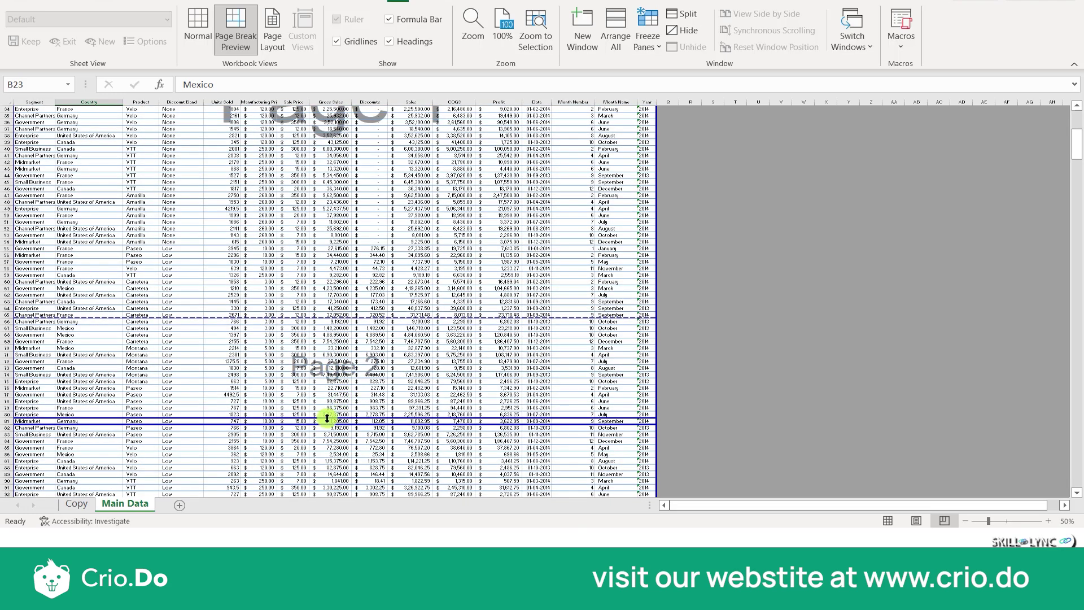
Move the page breaks below rows 81, 80 and 65 down to below rows 98, 85 and 80, respectively
{"action": "left_click_drag", "start_coordinate": [323, 425], "coordinate": [320, 507]}
{"action": "left_click_drag", "start_coordinate": [349, 370], "coordinate": [346, 404]}
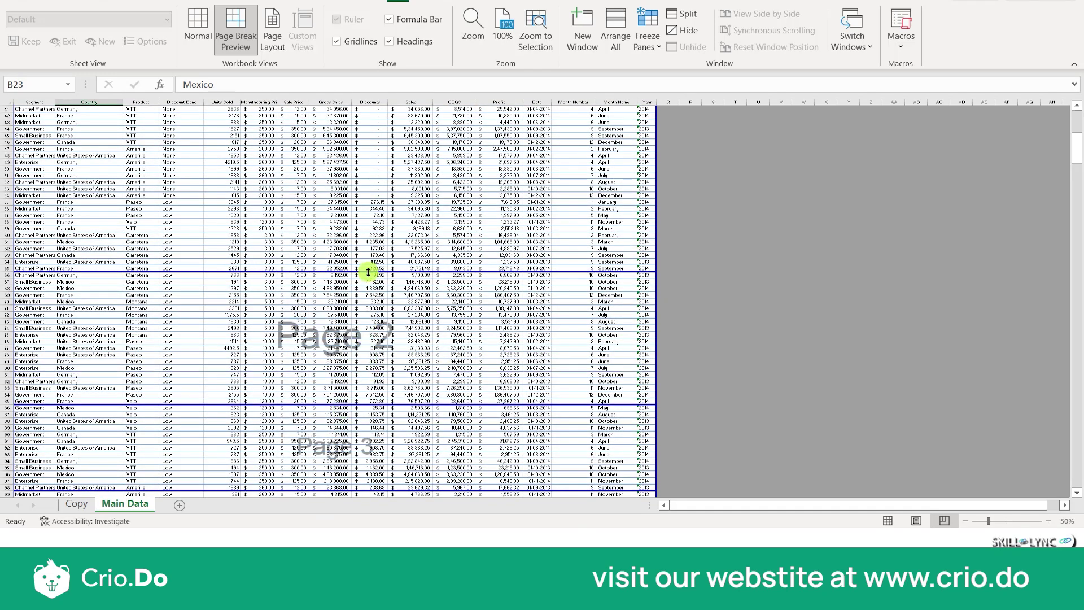
{"action": "left_click_drag", "start_coordinate": [368, 273], "coordinate": [347, 372]}
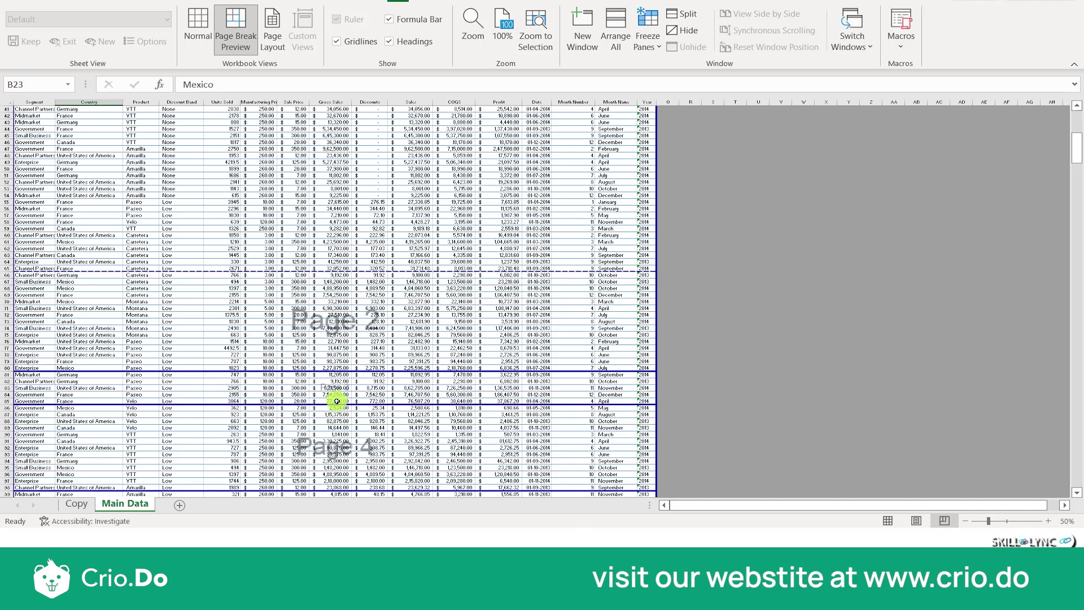
Review the adjusted page breaks in Page Break Preview, and check where page 2 ends in Page Layout view
{"action": "scroll", "coordinate": [336, 401], "scroll_direction": "down", "scroll_amount": 3}
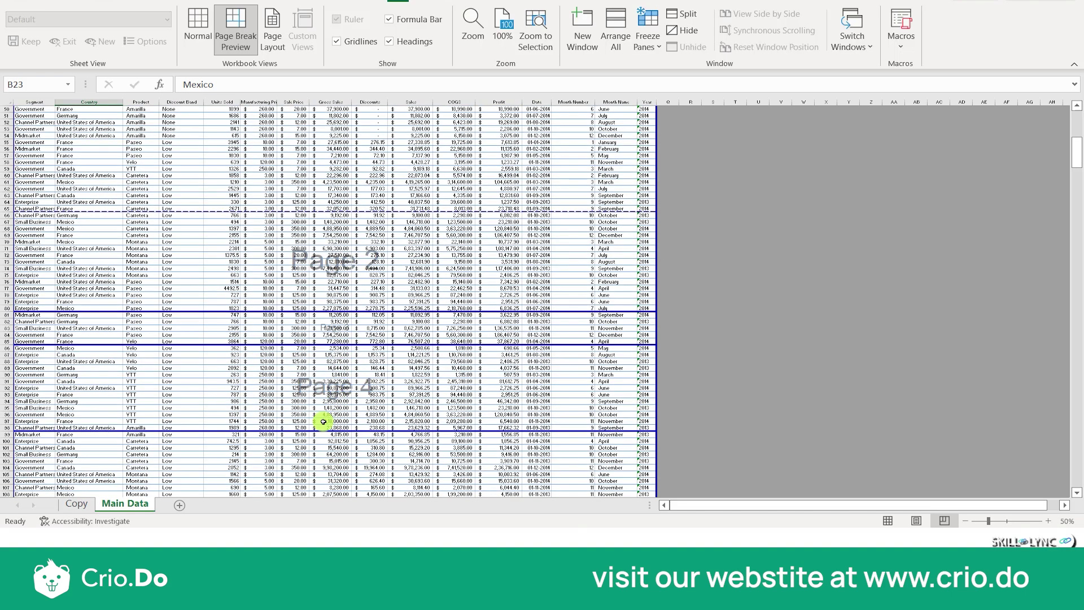
{"action": "scroll", "coordinate": [323, 422], "scroll_direction": "down", "scroll_amount": 10}
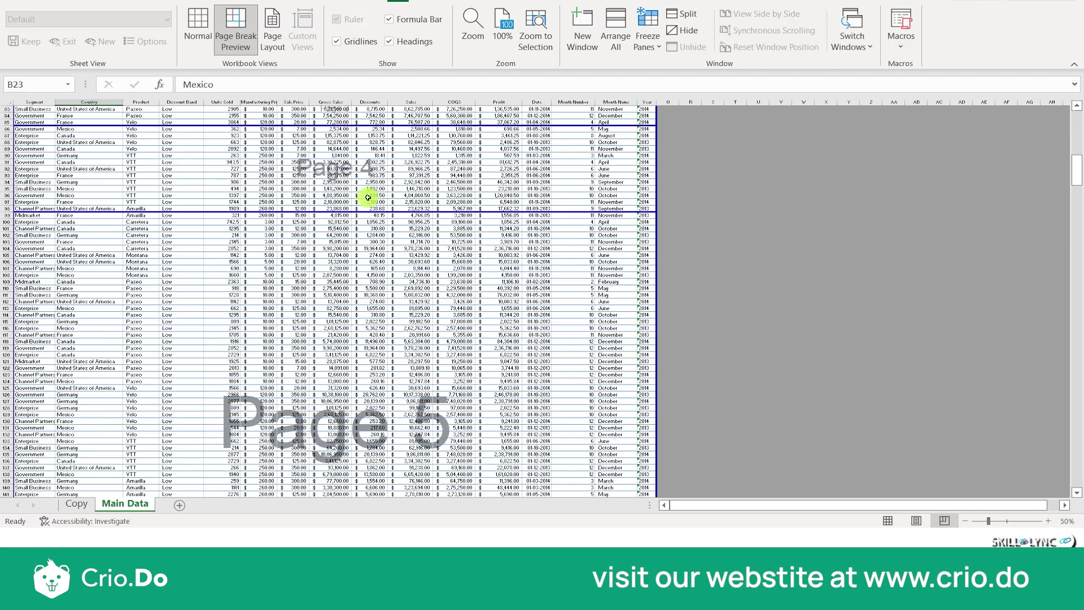
{"action": "scroll", "coordinate": [368, 197], "scroll_direction": "up", "scroll_amount": 6}
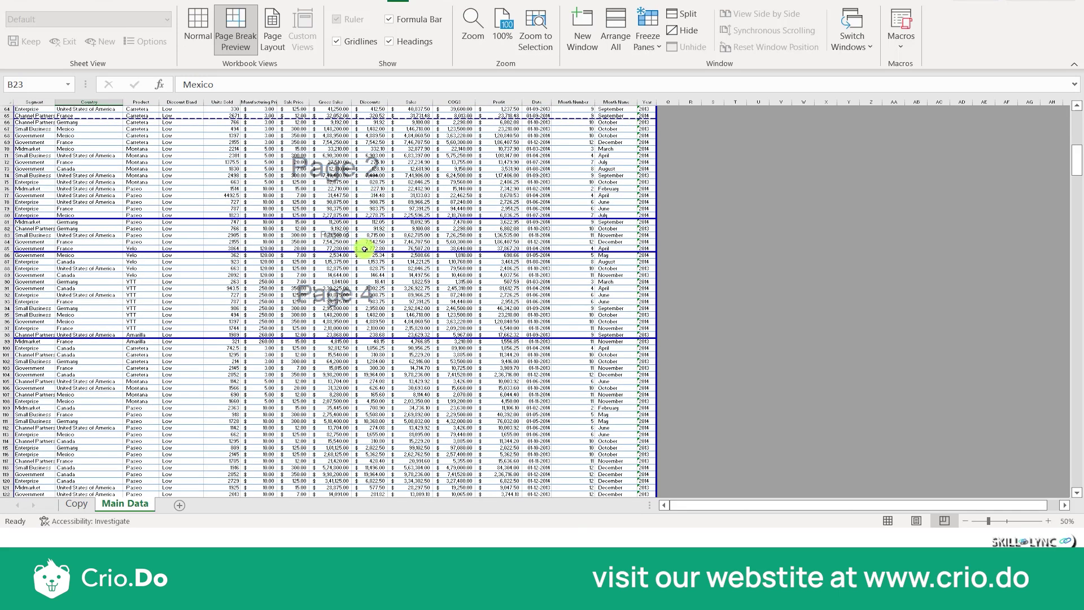
{"action": "scroll", "coordinate": [364, 249], "scroll_direction": "down", "scroll_amount": 10}
{"action": "scroll", "coordinate": [356, 246], "scroll_direction": "up", "scroll_amount": 20}
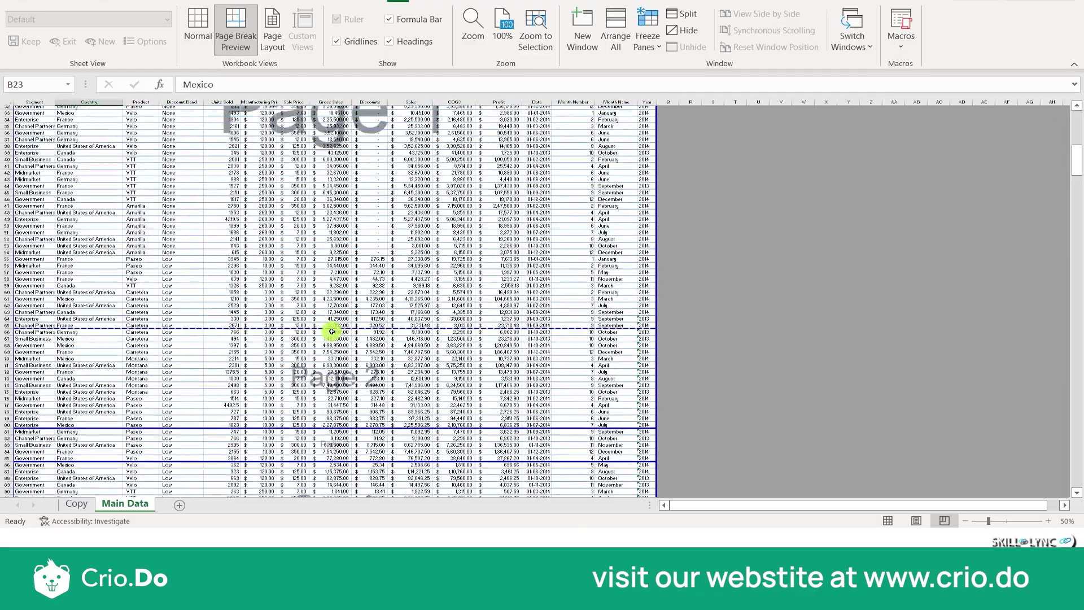
{"action": "scroll", "coordinate": [353, 245], "scroll_direction": "up", "scroll_amount": 5}
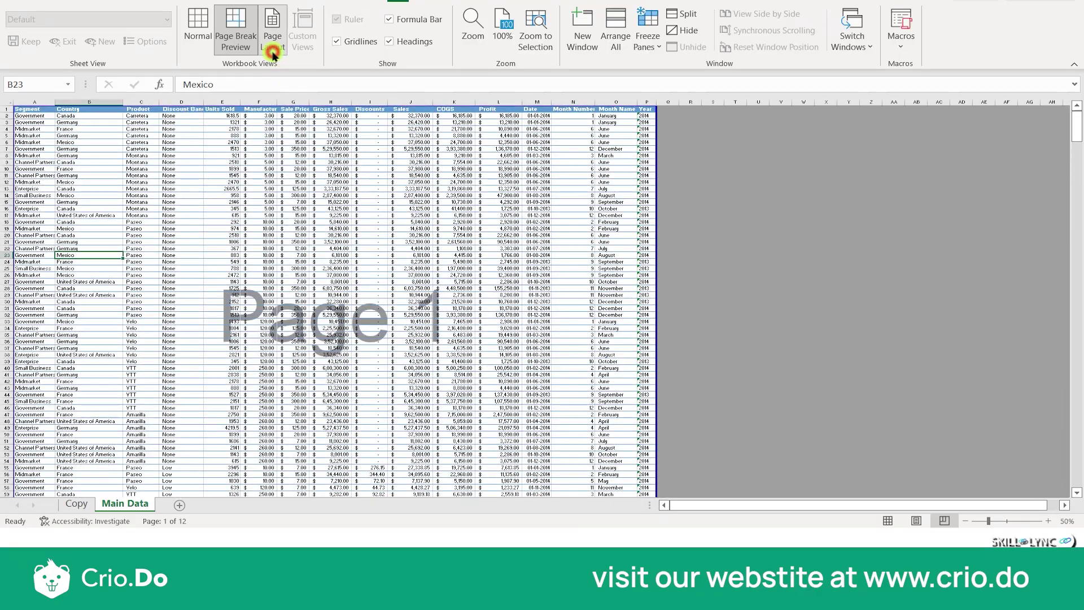
{"action": "left_click", "coordinate": [271, 46]}
{"action": "scroll", "coordinate": [279, 263], "scroll_direction": "down", "scroll_amount": 20}
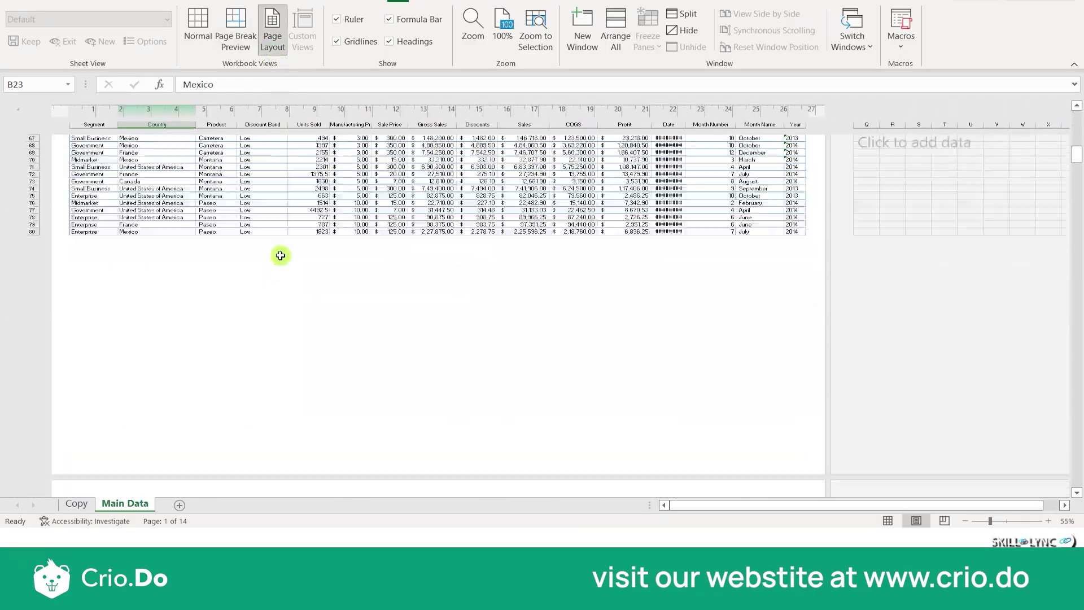
{"action": "scroll", "coordinate": [280, 255], "scroll_direction": "up", "scroll_amount": 20}
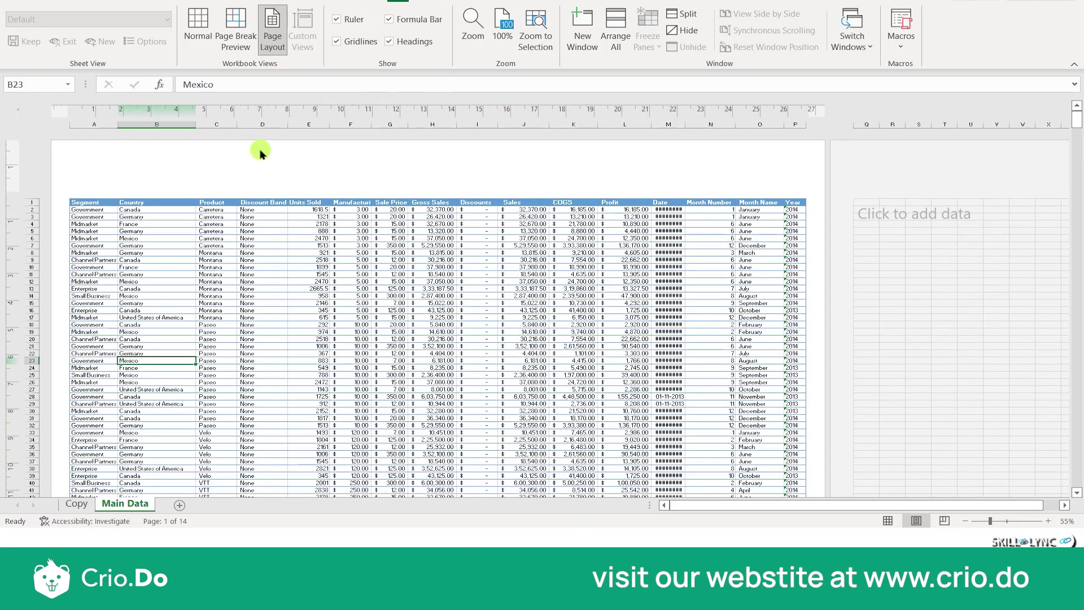
Show Page Break Preview once more, and return the Main Data sheet to Normal view
{"action": "left_click", "coordinate": [244, 43]}
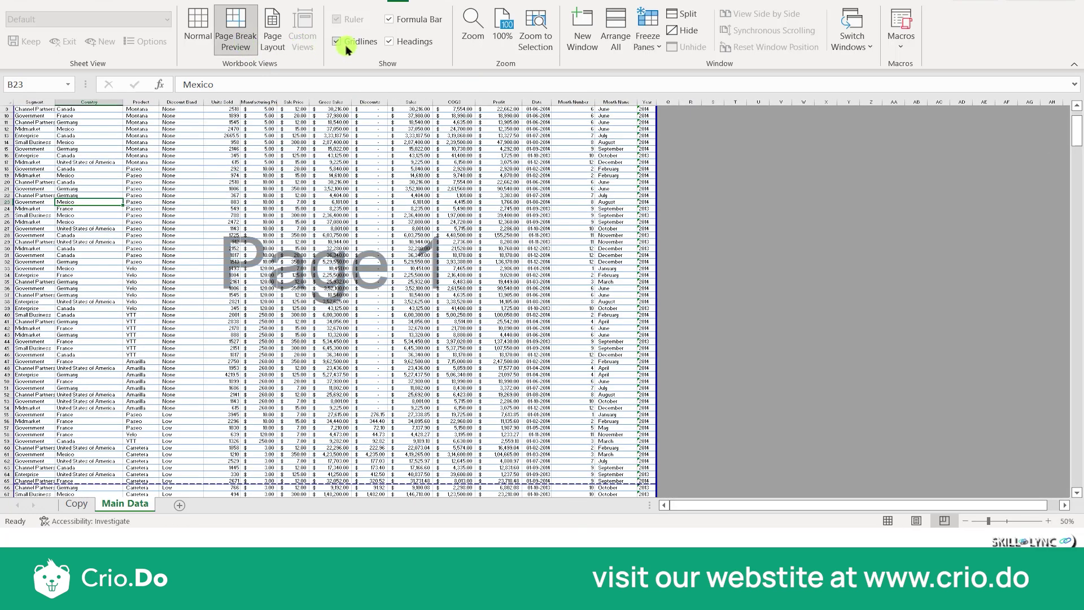
{"action": "left_click", "coordinate": [202, 29]}
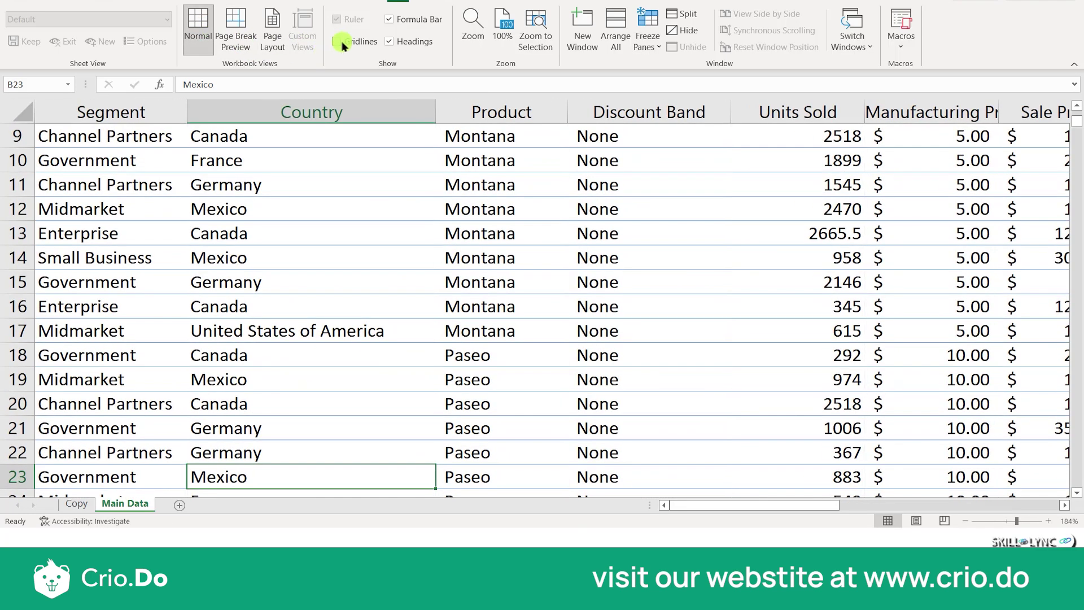
Turn the gridlines off and on again, and hide and restore the formula bar
{"action": "left_click", "coordinate": [338, 41]}
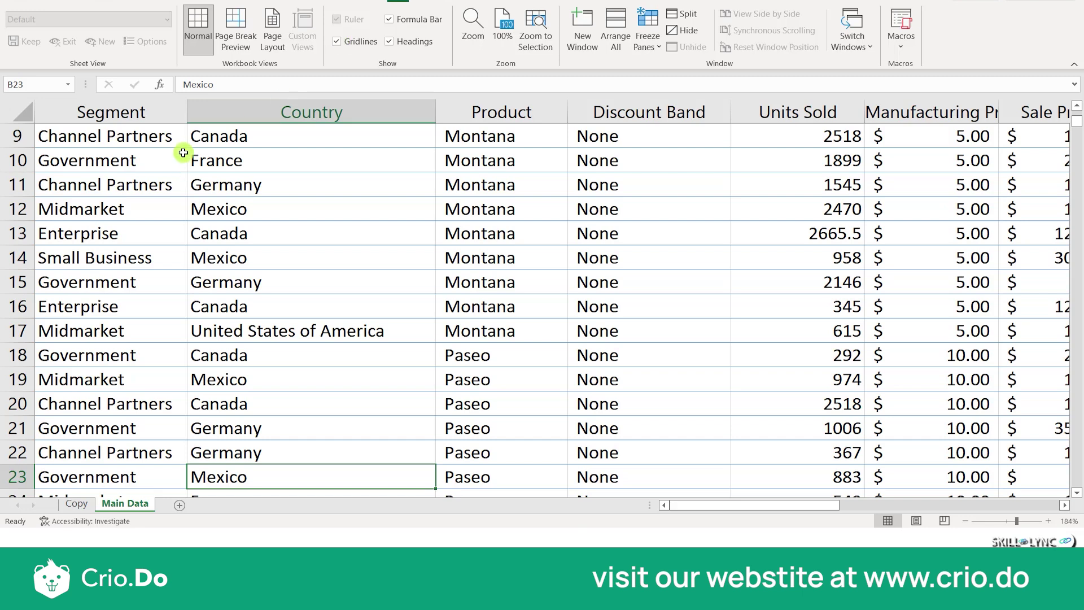
{"action": "left_click", "coordinate": [337, 42]}
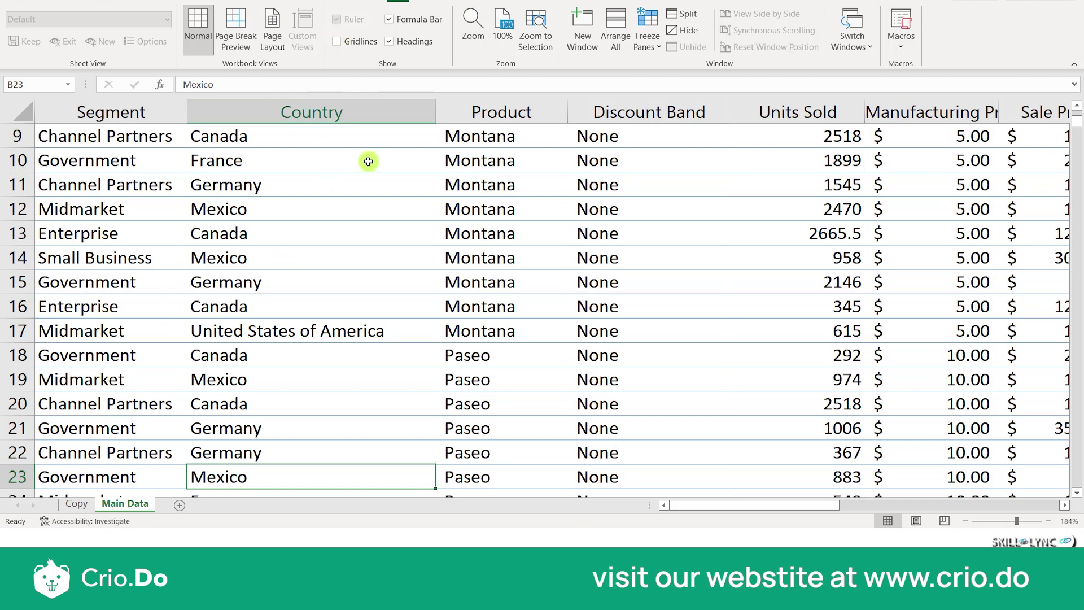
{"action": "left_click", "coordinate": [337, 42]}
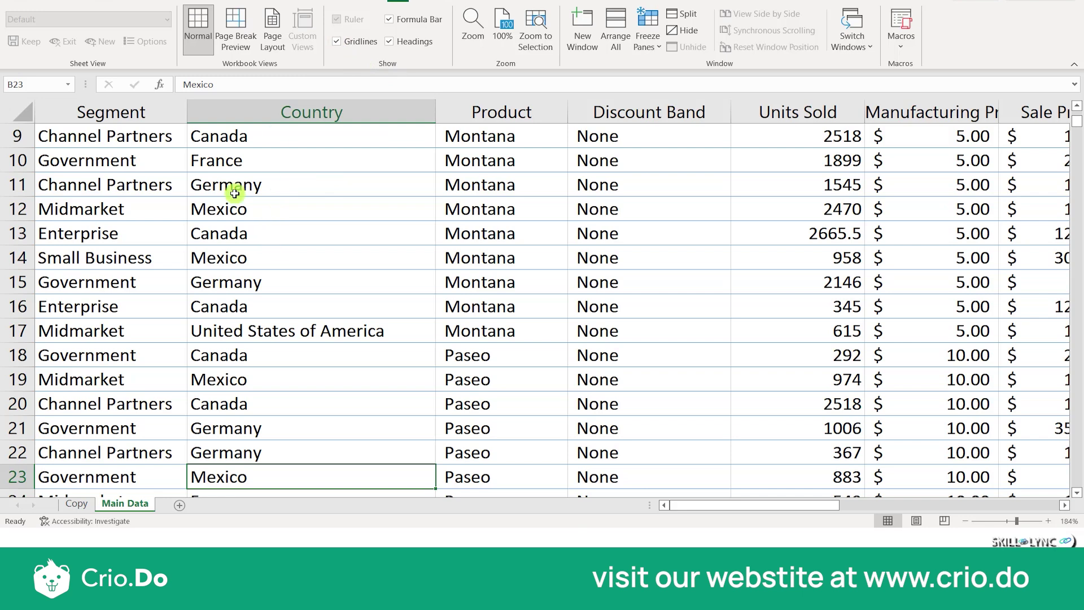
{"action": "left_click", "coordinate": [425, 21]}
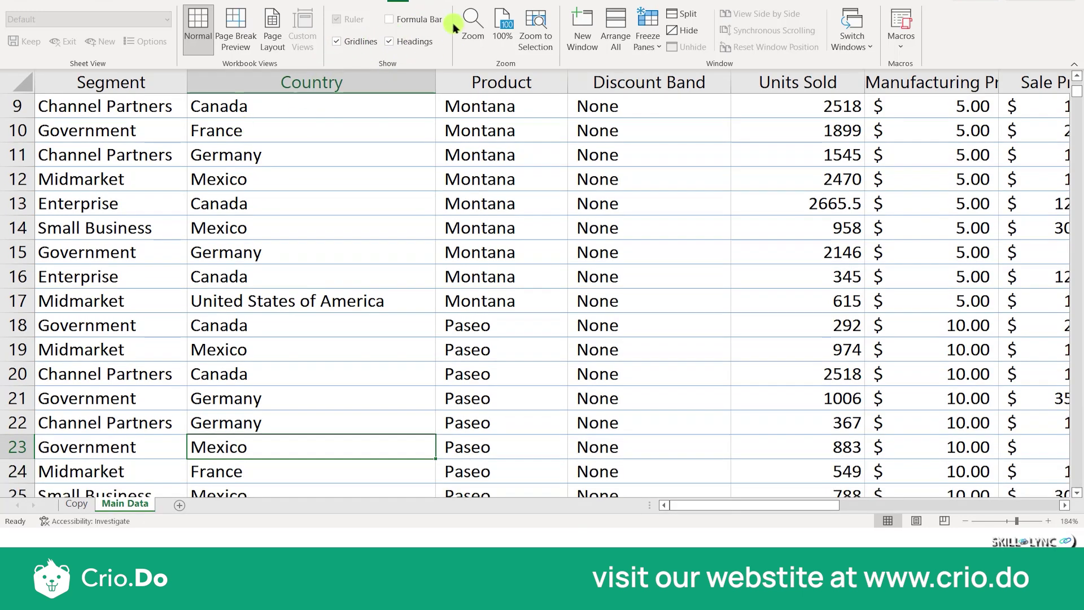
{"action": "left_click", "coordinate": [430, 19]}
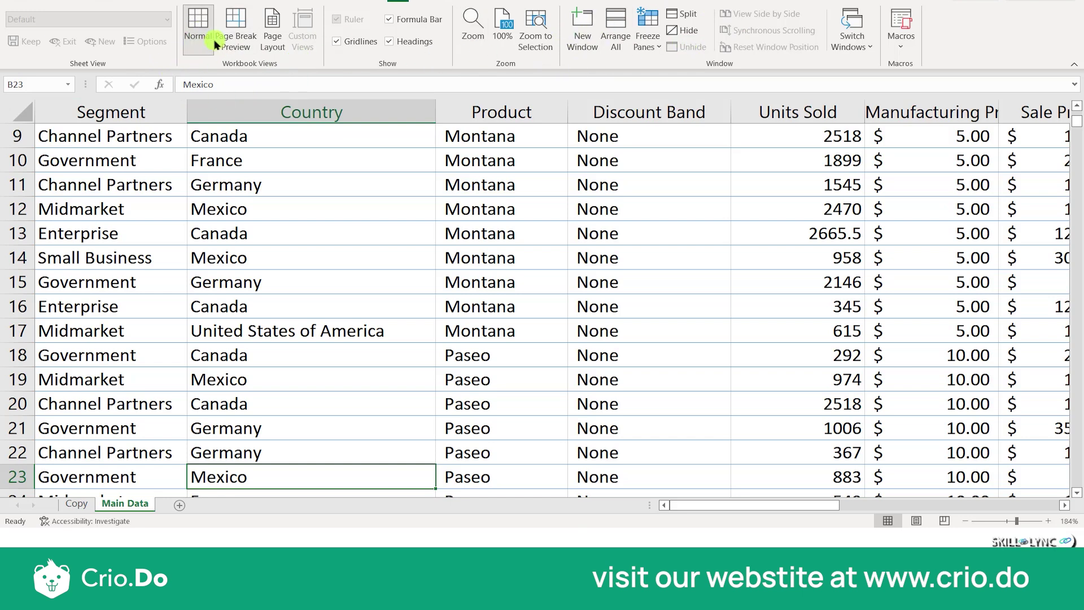
Compare the Main Data sheet in Page Break Preview and Page Layout view, and return it to Normal view
{"action": "left_click", "coordinate": [229, 43]}
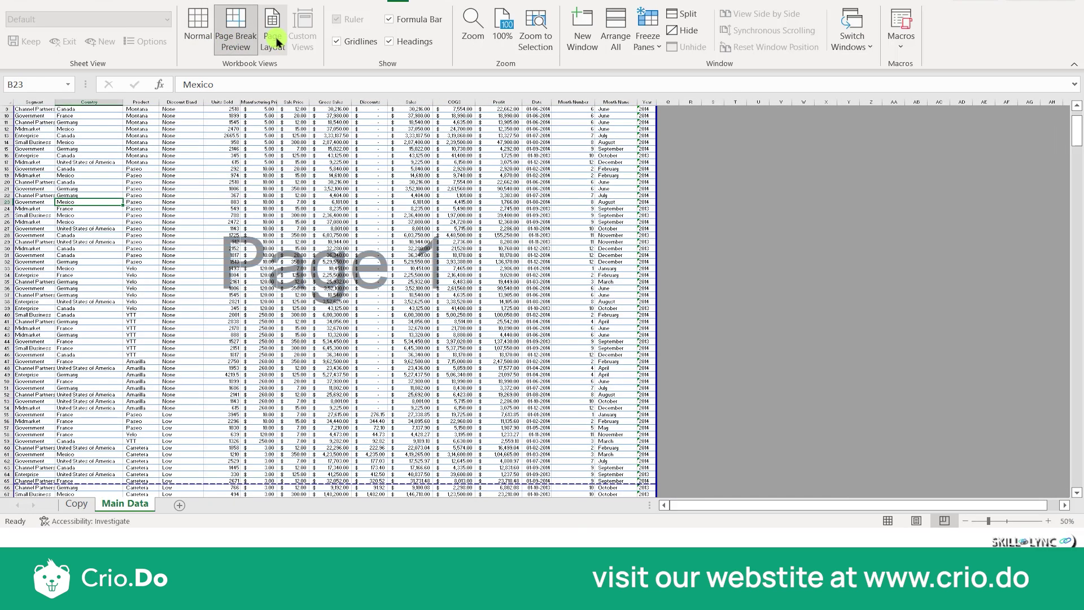
{"action": "left_click", "coordinate": [275, 40]}
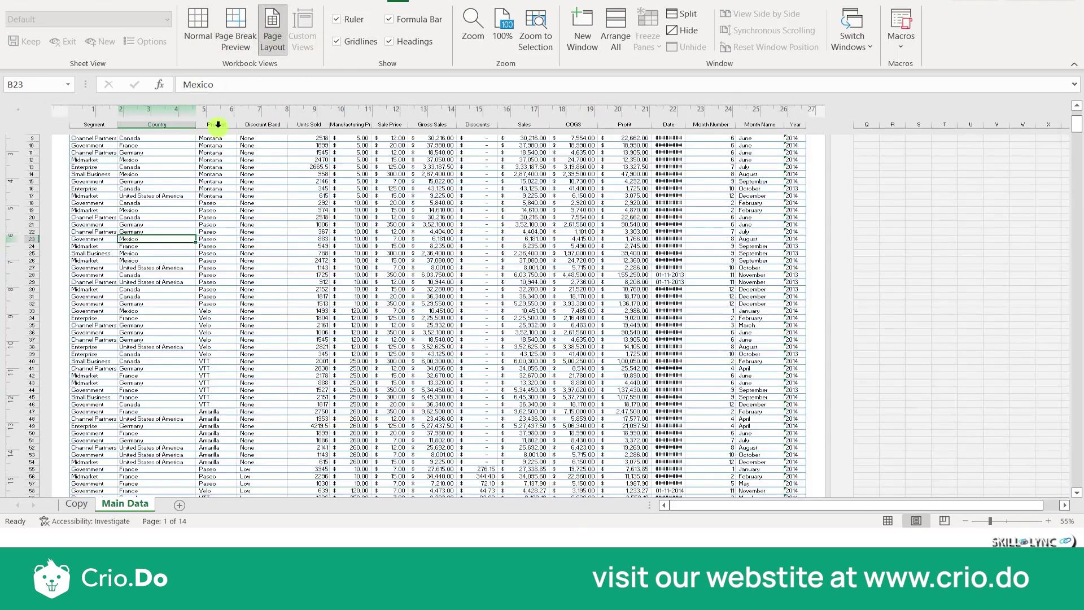
{"action": "left_click", "coordinate": [195, 22]}
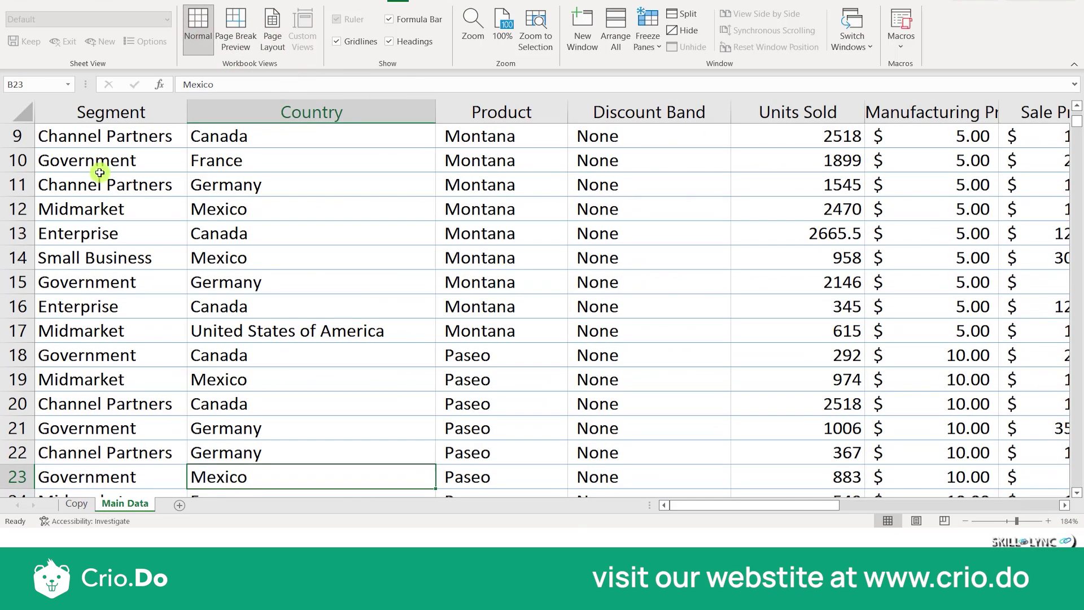
{"action": "left_click", "coordinate": [240, 22]}
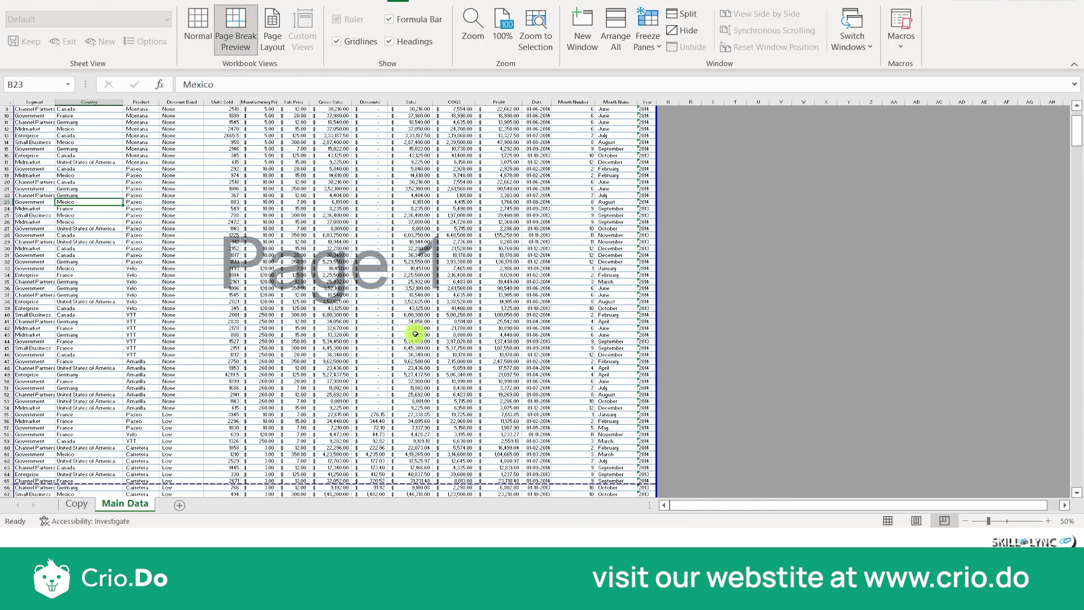
{"action": "scroll", "coordinate": [416, 332], "scroll_direction": "down", "scroll_amount": 5}
{"action": "scroll", "coordinate": [415, 334], "scroll_direction": "up", "scroll_amount": 7}
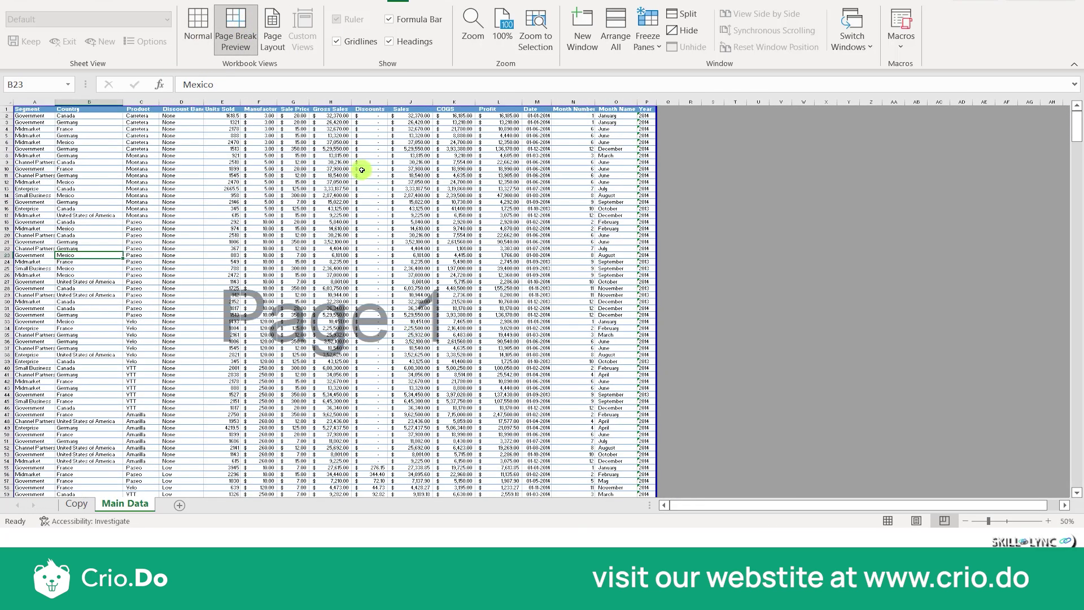
{"action": "left_click", "coordinate": [275, 40]}
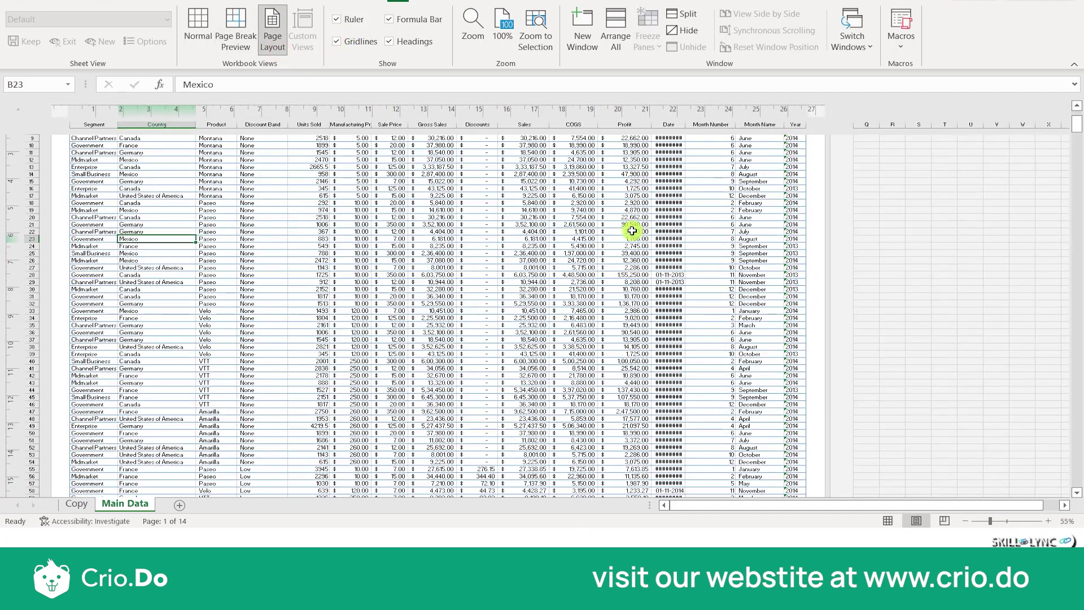
{"action": "scroll", "coordinate": [388, 322], "scroll_direction": "right", "scroll_amount": 10}
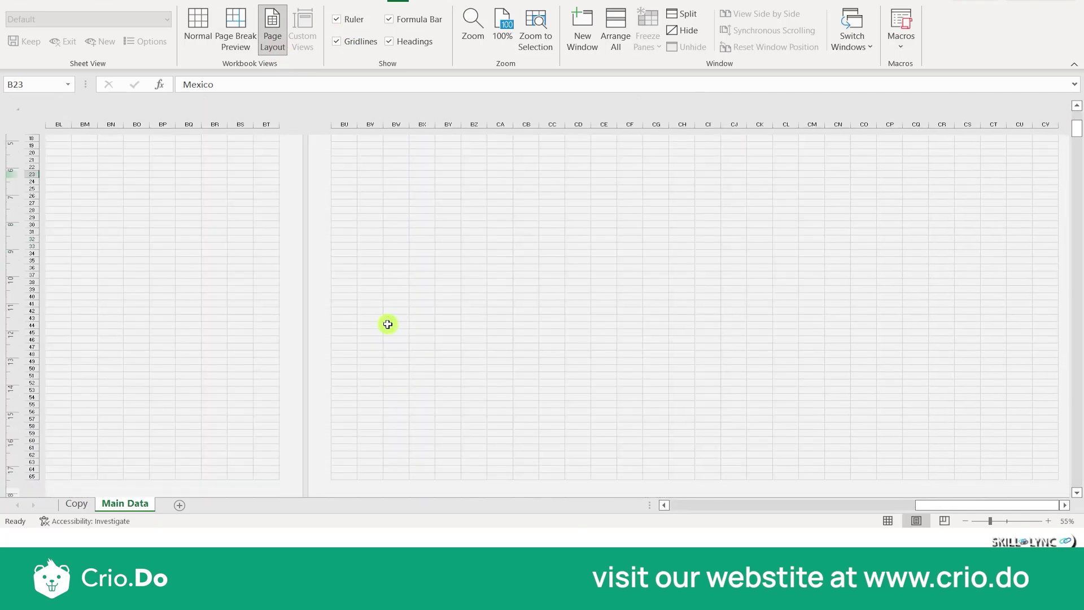
{"action": "left_click", "coordinate": [231, 45]}
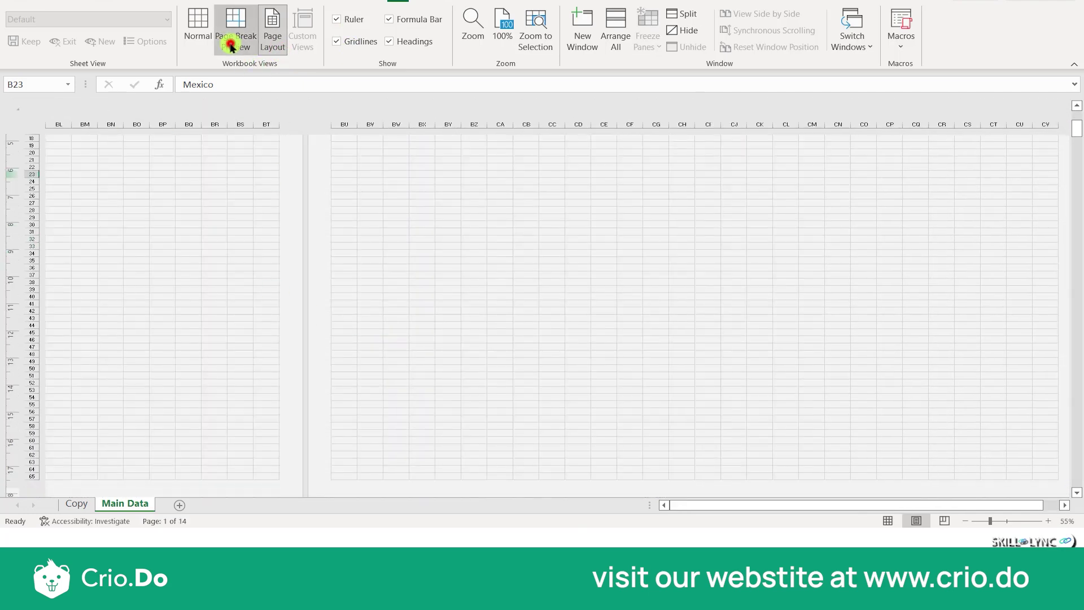
{"action": "left_click", "coordinate": [208, 42]}
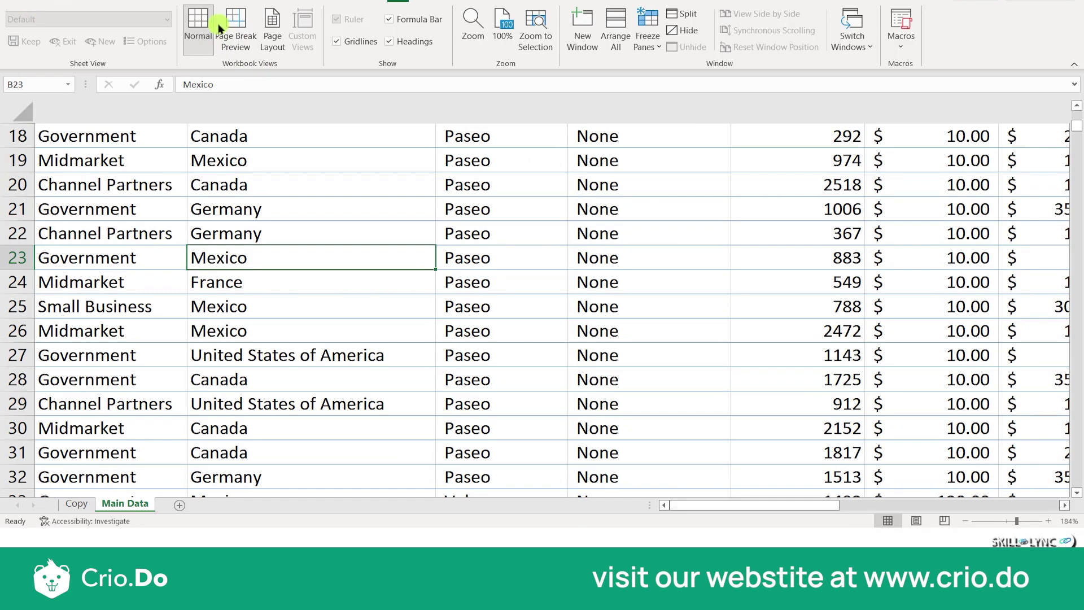
Open the print settings for the Main Data sheet and change the page orientation to portrait
{"action": "left_click", "coordinate": [22, 2]}
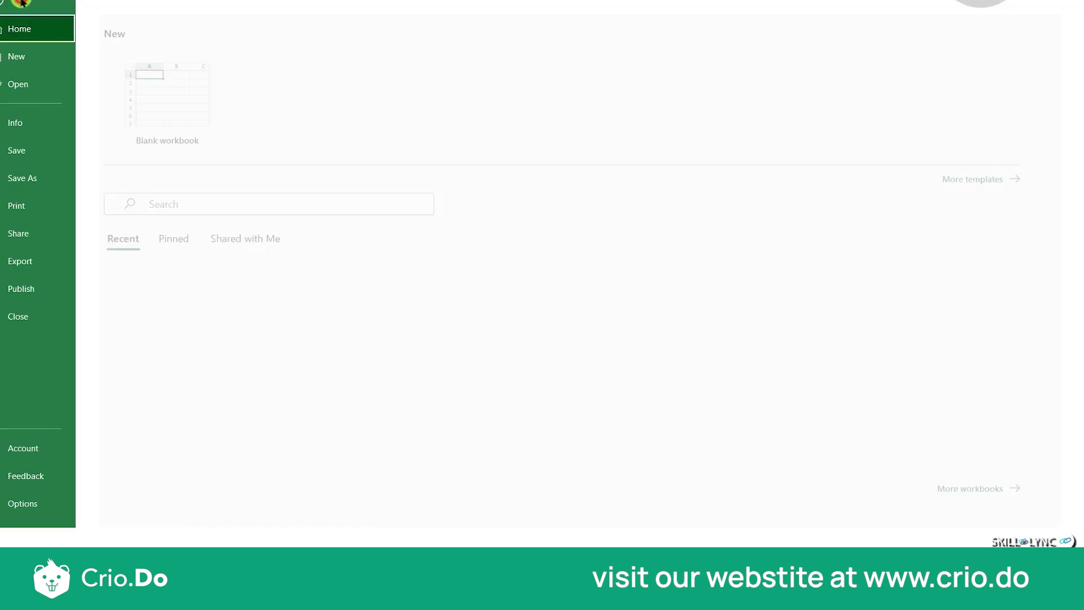
{"action": "left_click", "coordinate": [72, 207]}
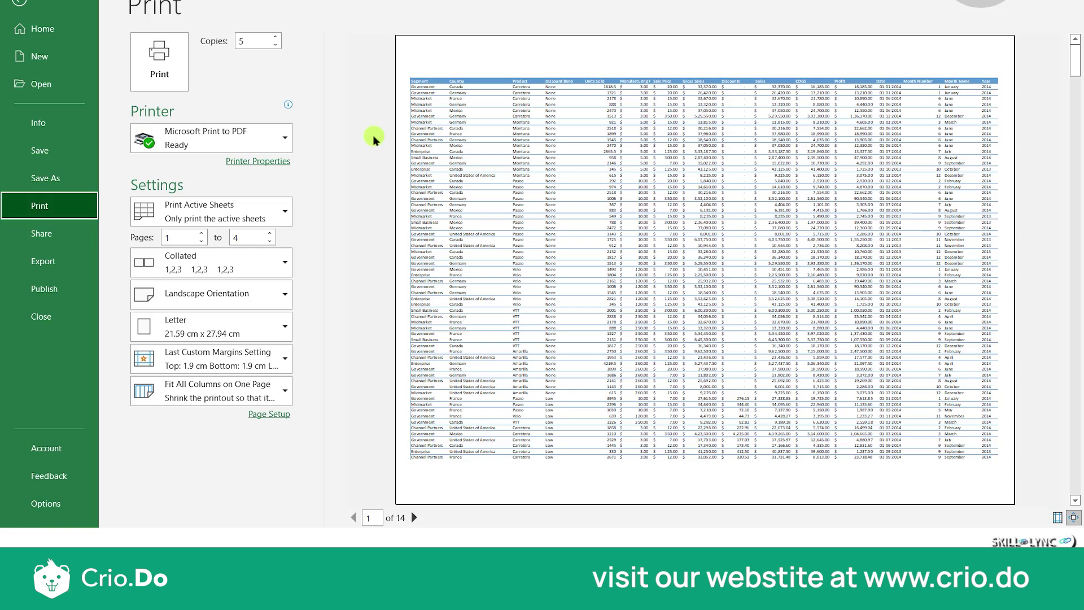
{"action": "left_click", "coordinate": [273, 289]}
{"action": "left_click", "coordinate": [231, 331]}
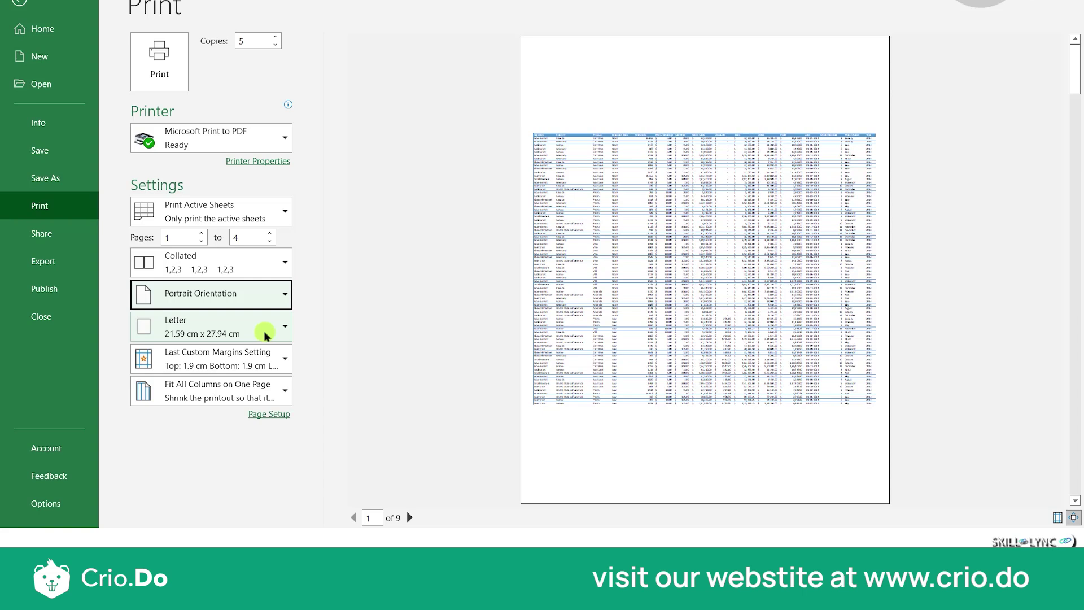
Review the page, margin and header/footer options in Page Setup, and close it without changes
{"action": "left_click", "coordinate": [265, 415]}
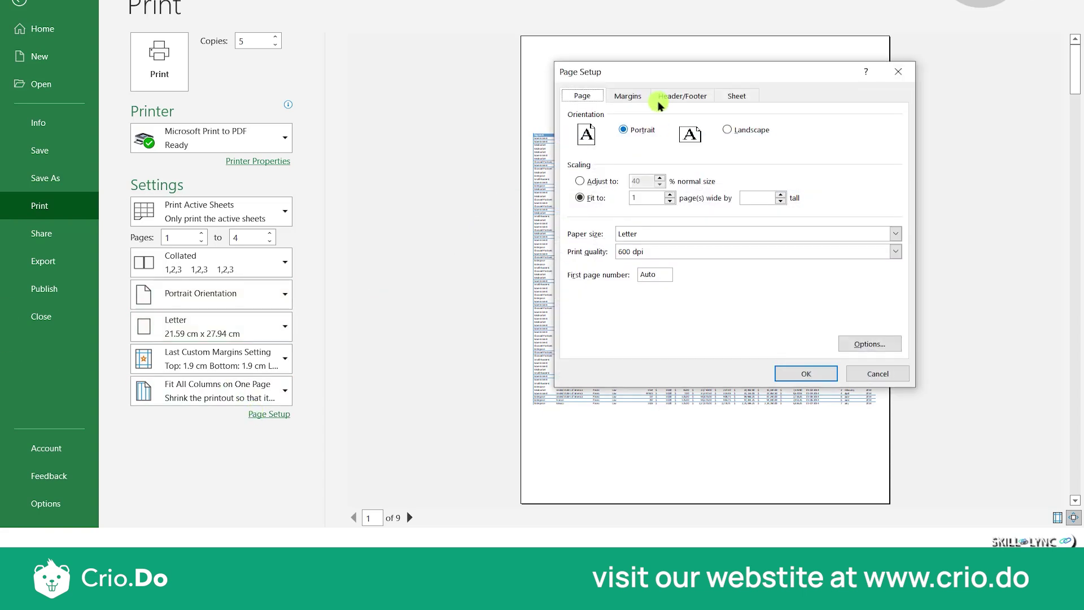
{"action": "left_click", "coordinate": [659, 99]}
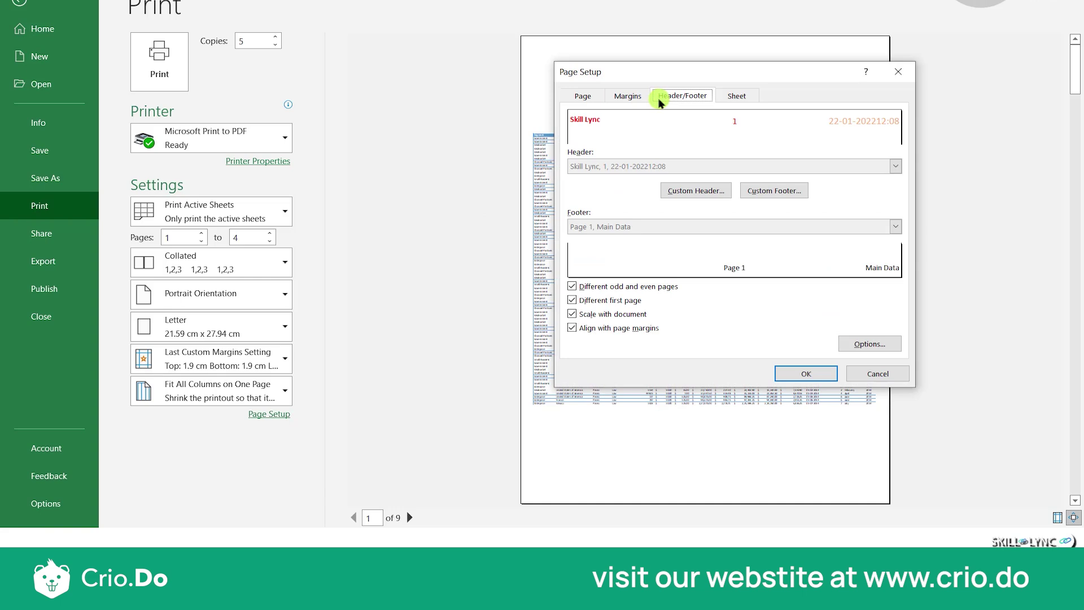
{"action": "left_click", "coordinate": [626, 96]}
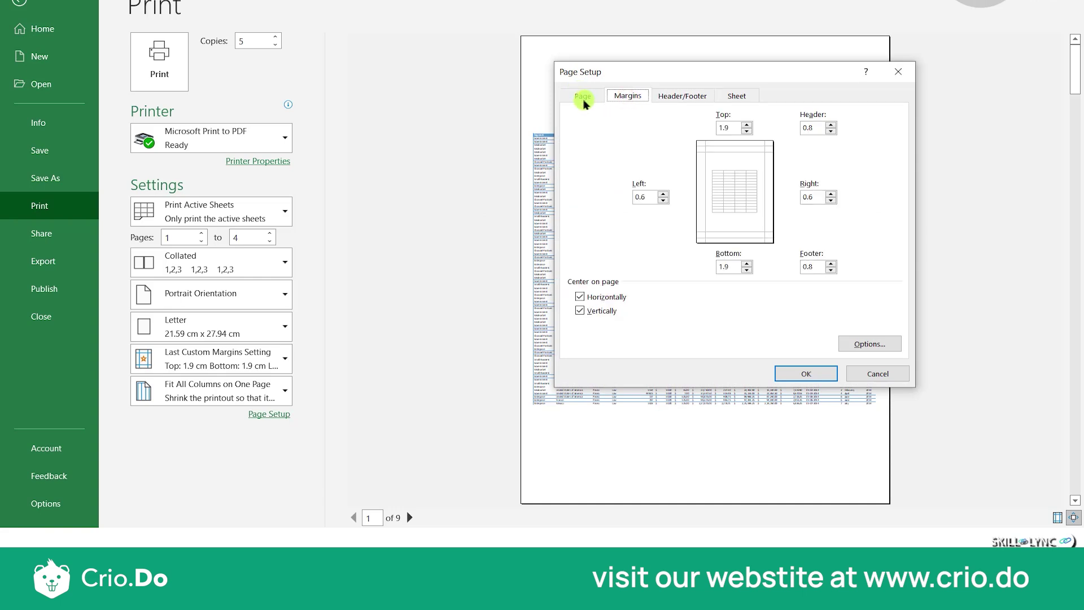
{"action": "left_click", "coordinate": [583, 100]}
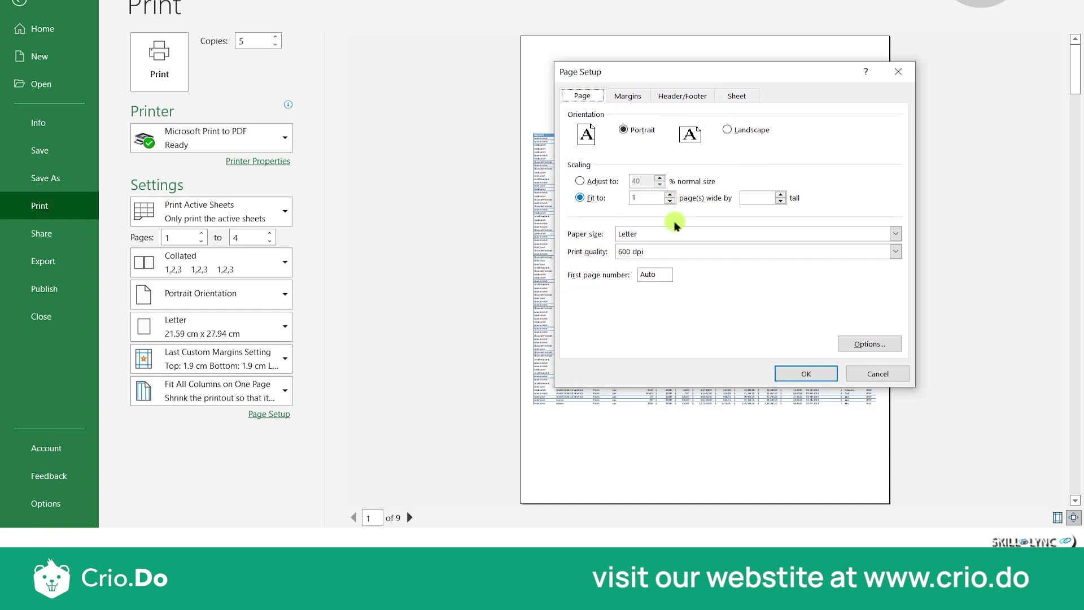
{"action": "left_click", "coordinate": [631, 96]}
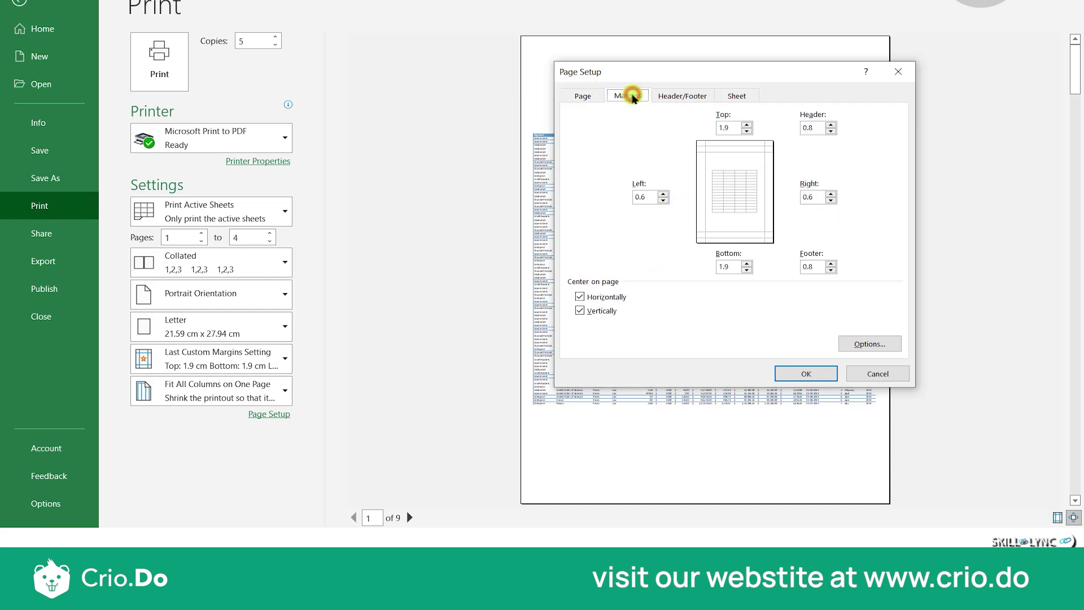
{"action": "left_click", "coordinate": [682, 96]}
{"action": "left_click", "coordinate": [896, 75]}
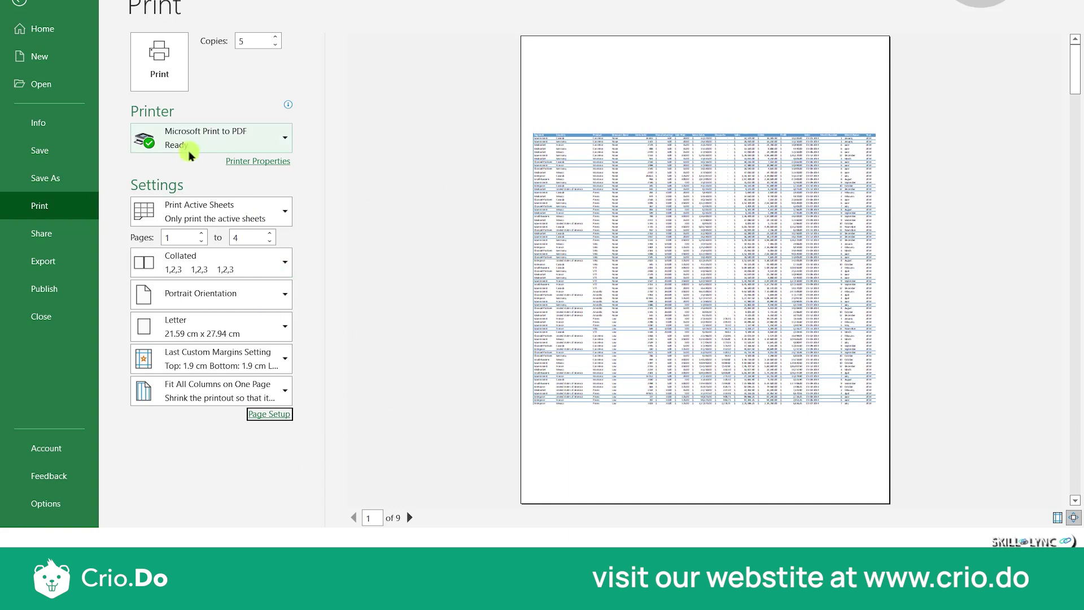
Print the sheet with Microsoft Print to PDF, saving the output on the Desktop as printtemp
{"action": "mouse_move", "coordinate": [189, 156]}
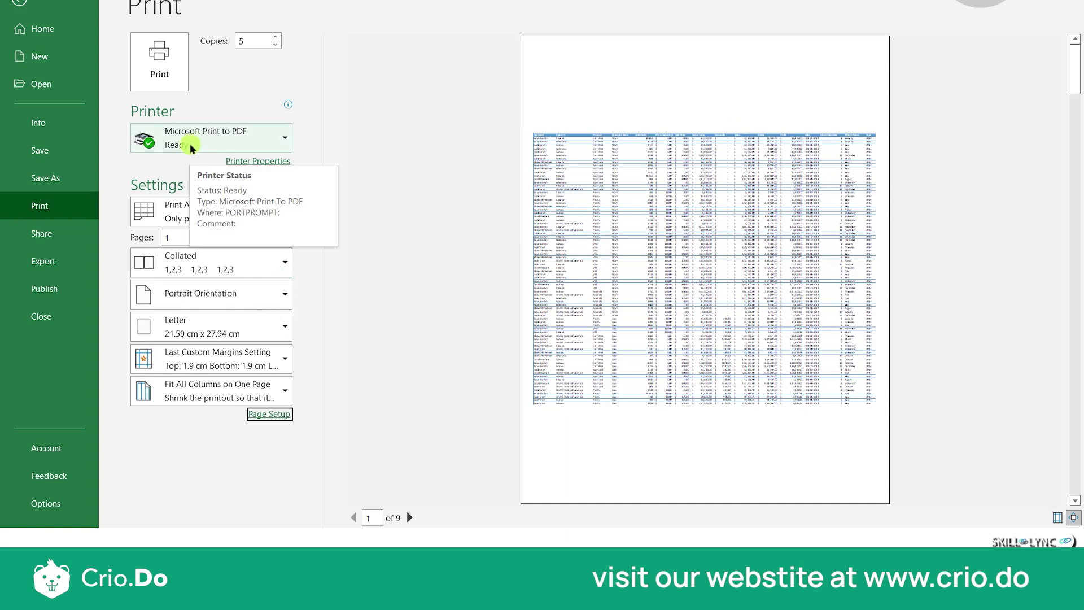
{"action": "left_click", "coordinate": [191, 147]}
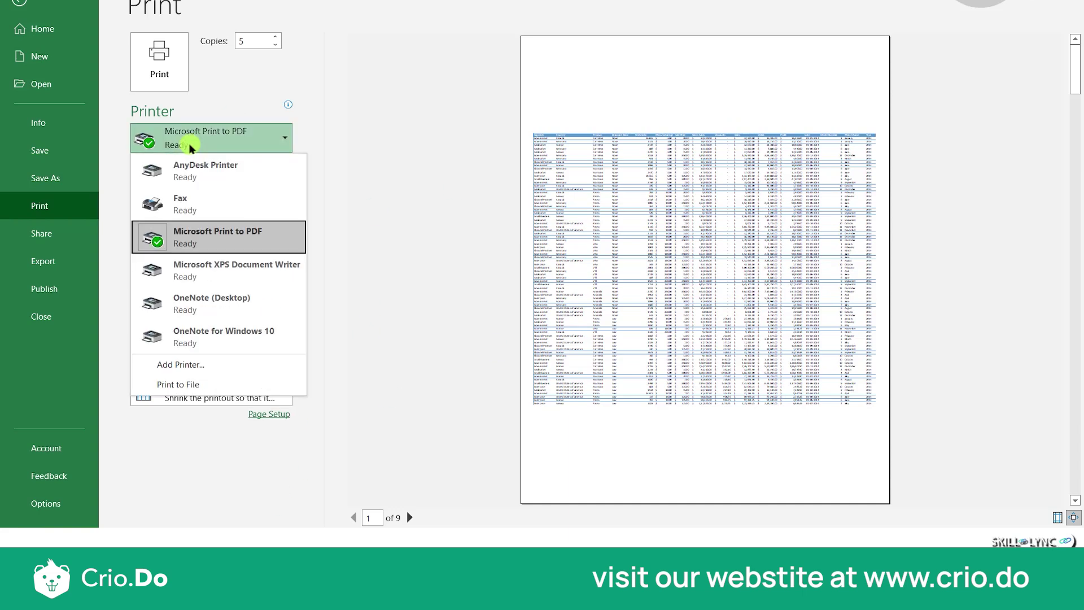
{"action": "left_click", "coordinate": [201, 235]}
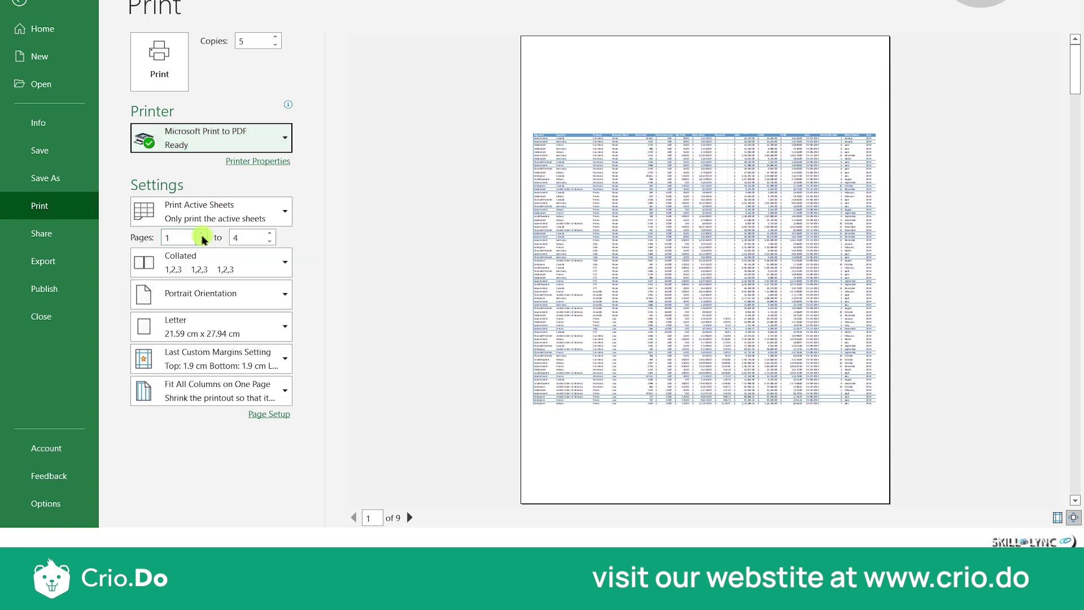
{"action": "left_click", "coordinate": [184, 81]}
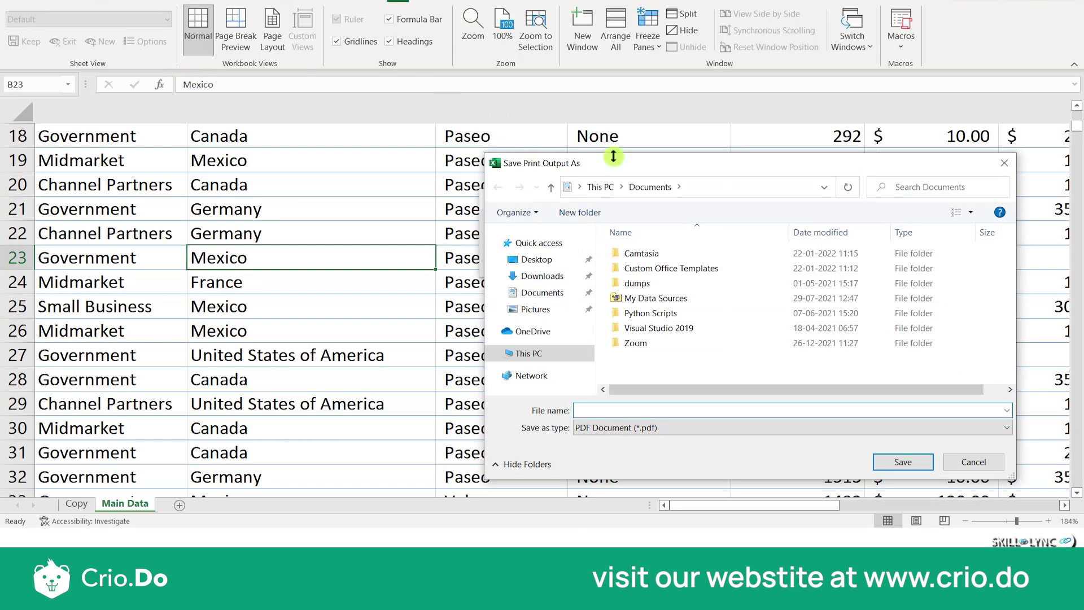
{"action": "left_click_drag", "start_coordinate": [611, 167], "coordinate": [474, 4]}
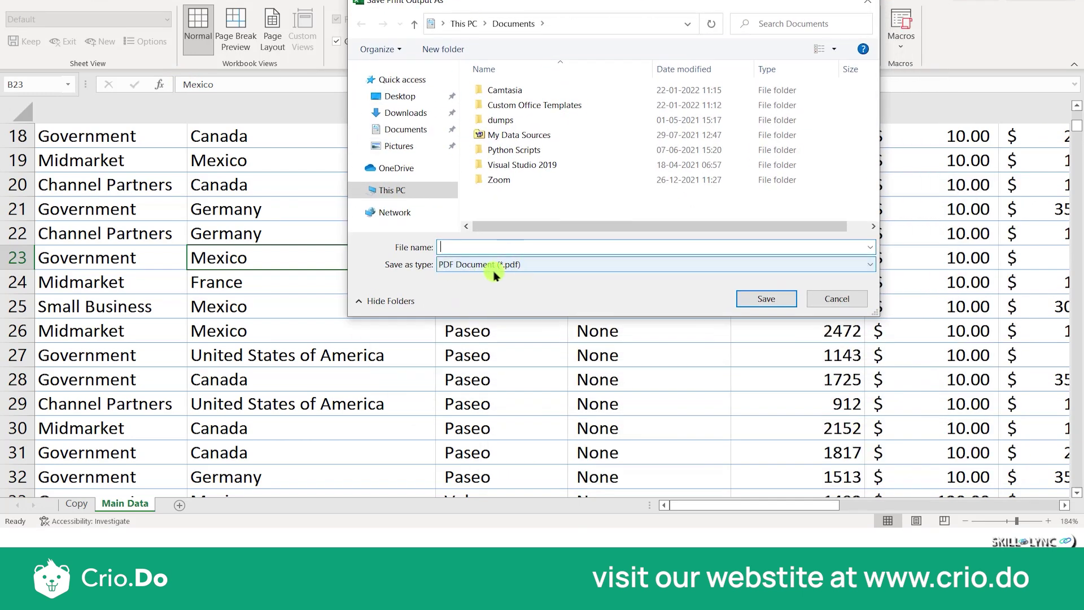
{"action": "left_click", "coordinate": [422, 96]}
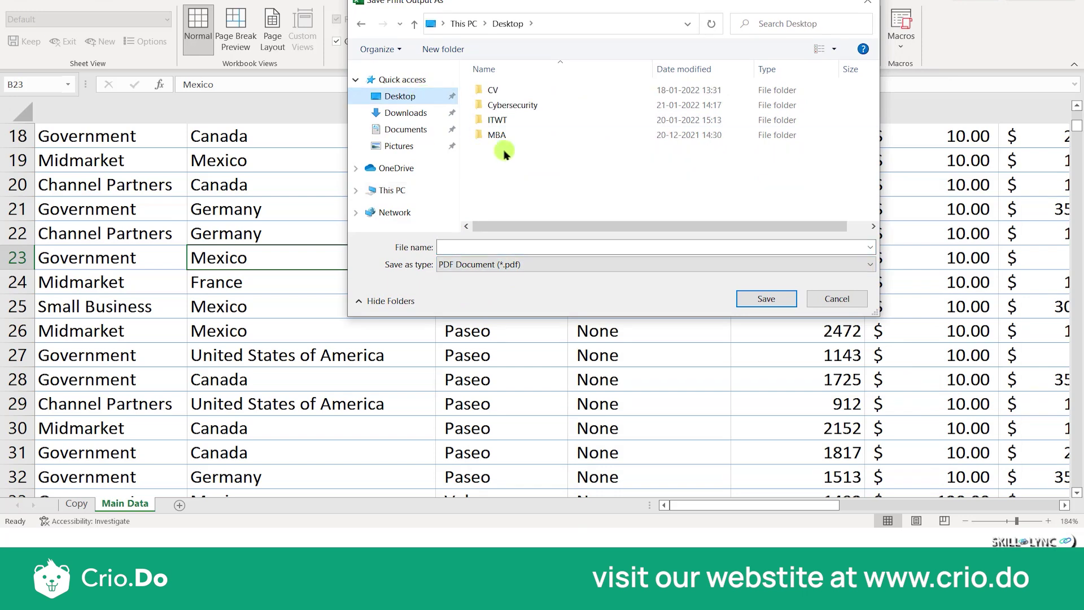
{"action": "left_click", "coordinate": [491, 244]}
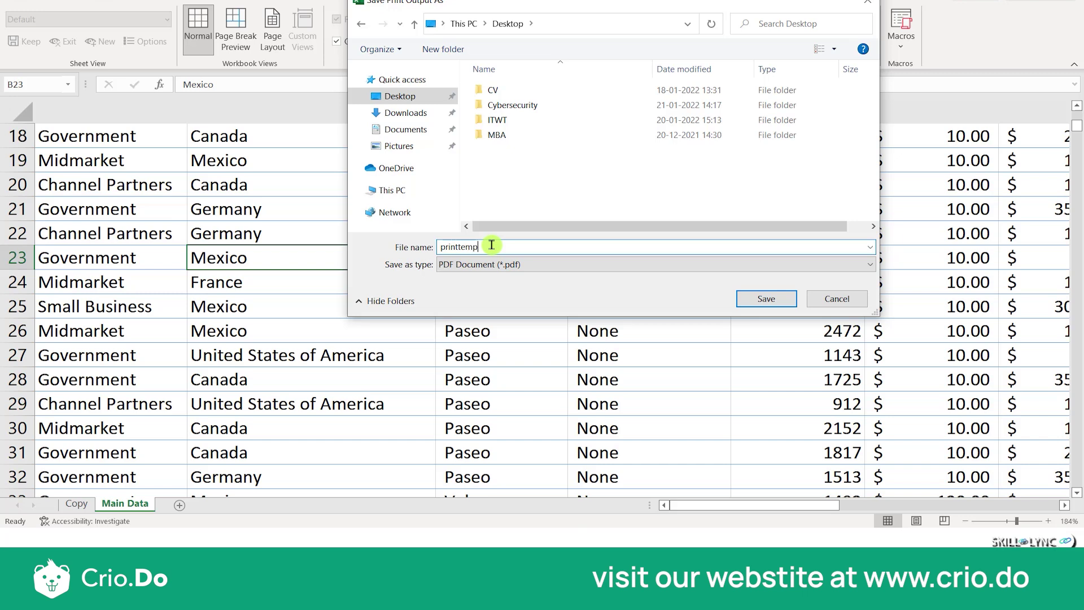
{"action": "left_click", "coordinate": [771, 303]}
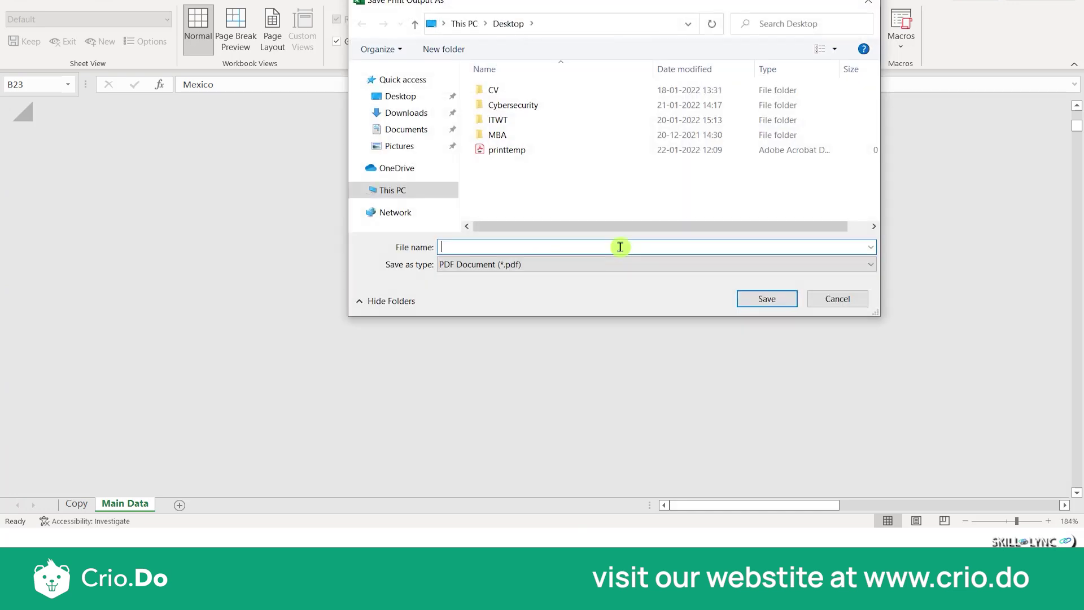
Cancel the additional print output save, and look through the pages of printtemp.pdf
{"action": "left_click", "coordinate": [830, 299]}
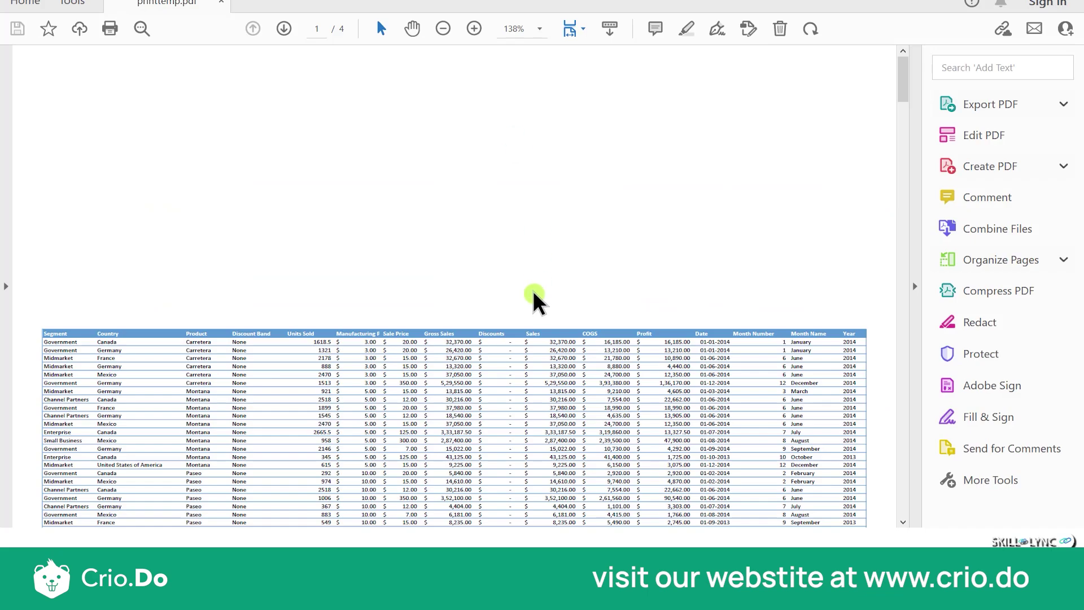
{"action": "scroll", "coordinate": [534, 296], "scroll_direction": "down", "scroll_amount": 15}
{"action": "scroll", "coordinate": [533, 297], "scroll_direction": "down", "scroll_amount": 20}
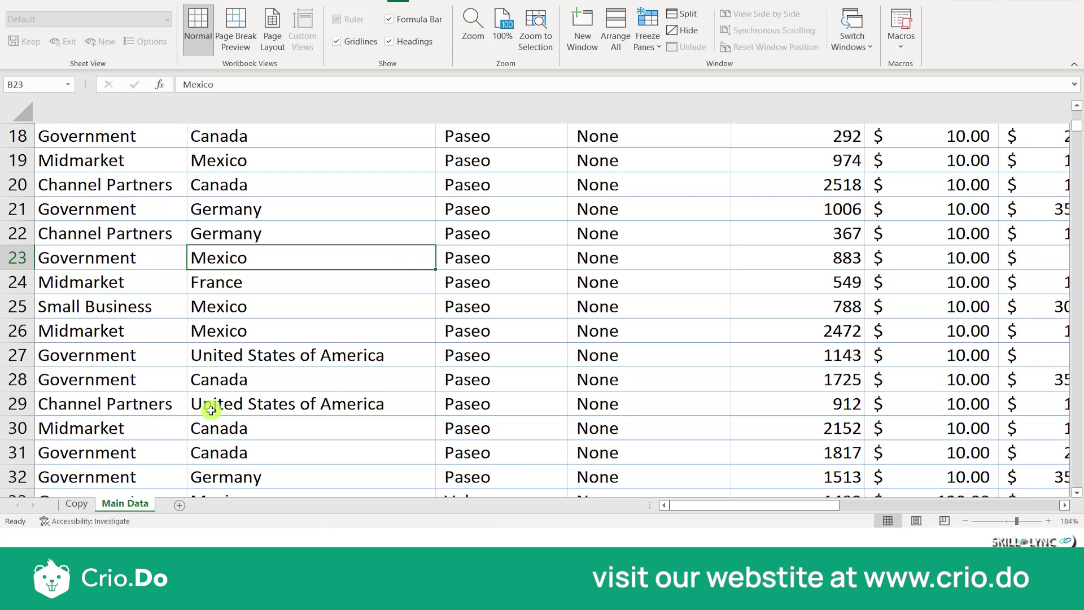
Start saving a copy of the Financial Sample workbook with PDF (*.pdf) as the file type
{"action": "left_click", "coordinate": [28, 4]}
{"action": "left_click", "coordinate": [71, 180]}
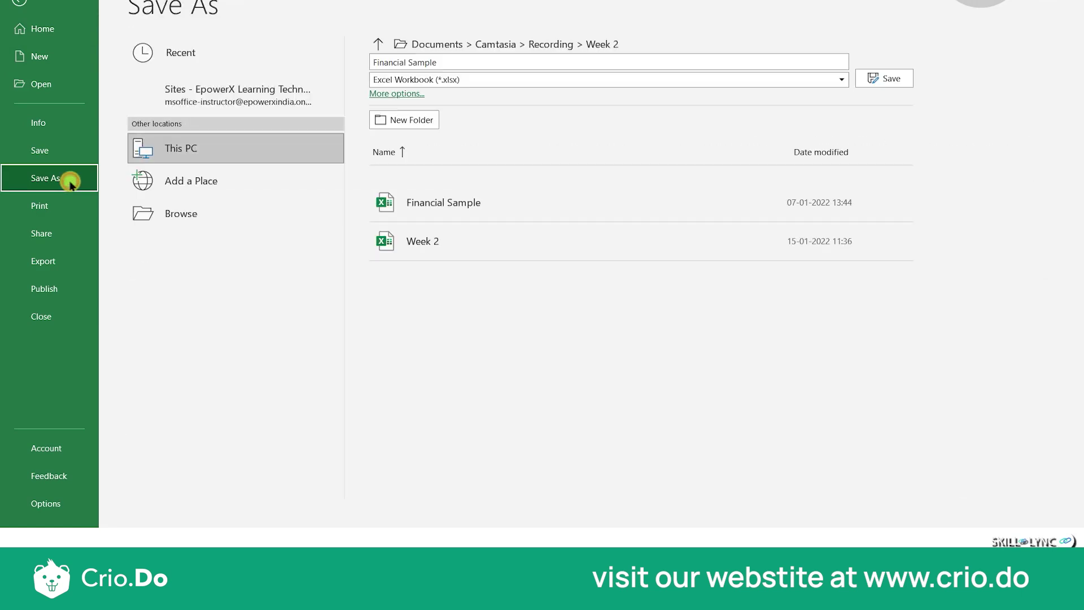
{"action": "left_click", "coordinate": [458, 63]}
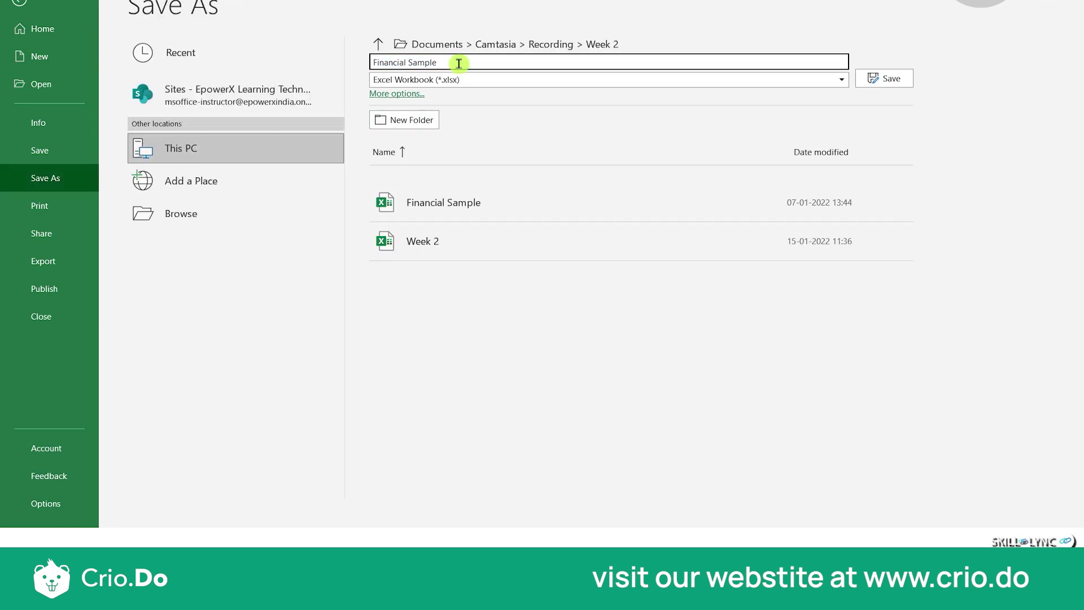
{"action": "left_click", "coordinate": [467, 79]}
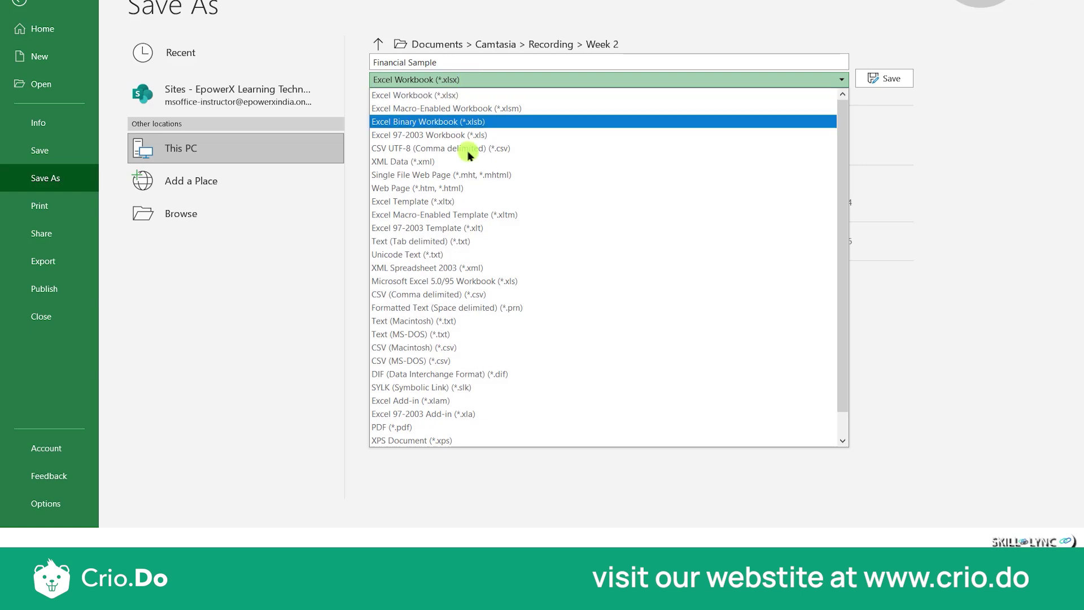
{"action": "scroll", "coordinate": [450, 309], "scroll_direction": "down", "scroll_amount": 1}
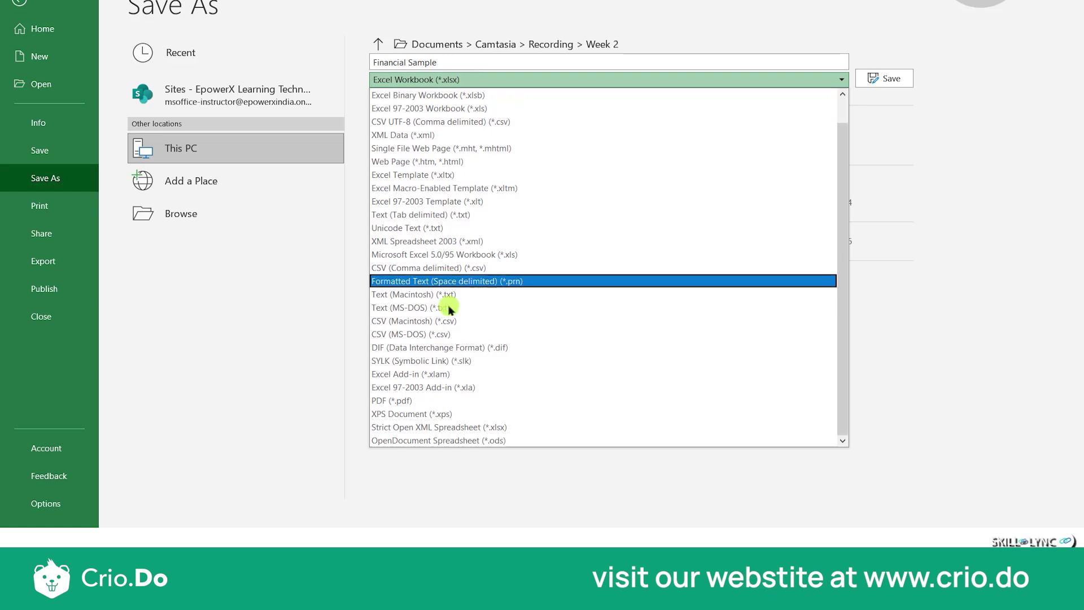
{"action": "left_click", "coordinate": [411, 401]}
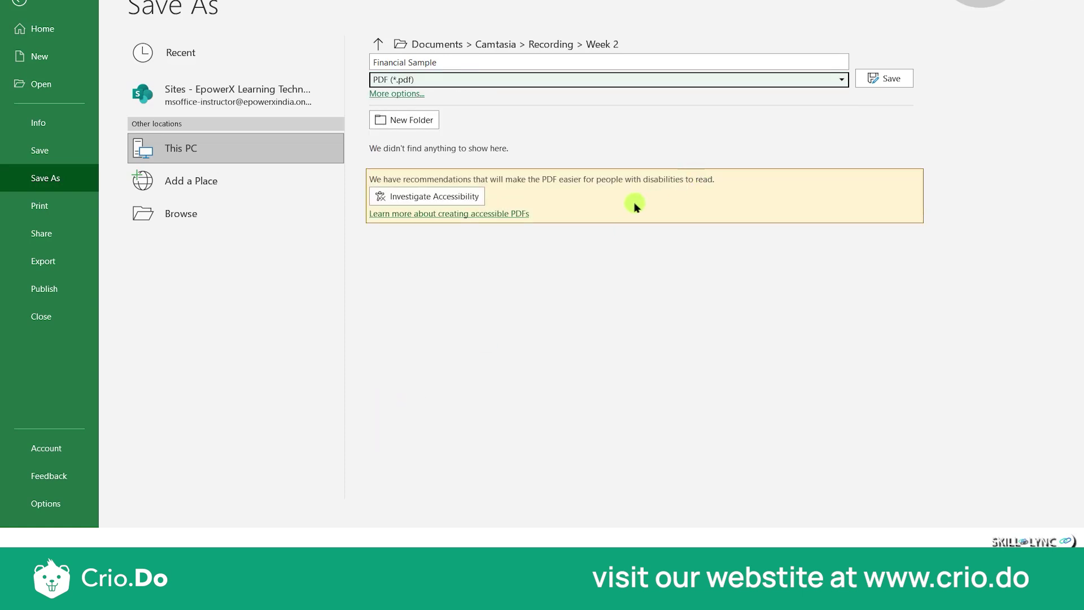
Save the Financial Sample workbook as a PDF on the Desktop, keeping standard optimization and the file name Financial Sample
{"action": "left_click", "coordinate": [894, 83]}
{"action": "left_click", "coordinate": [377, 49]}
{"action": "left_click", "coordinate": [377, 50]}
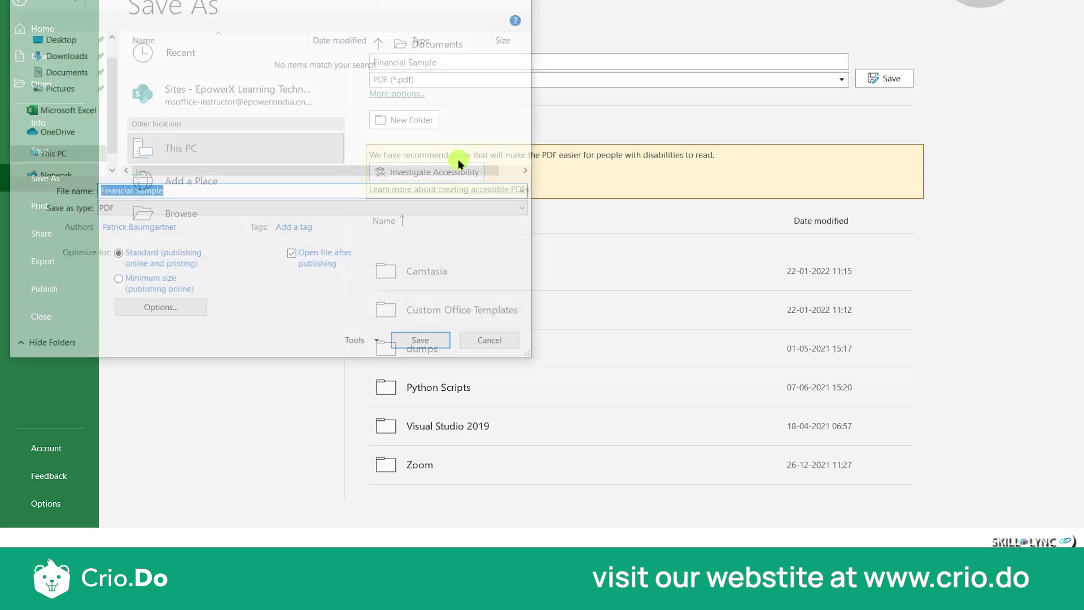
{"action": "left_click", "coordinate": [39, 39]}
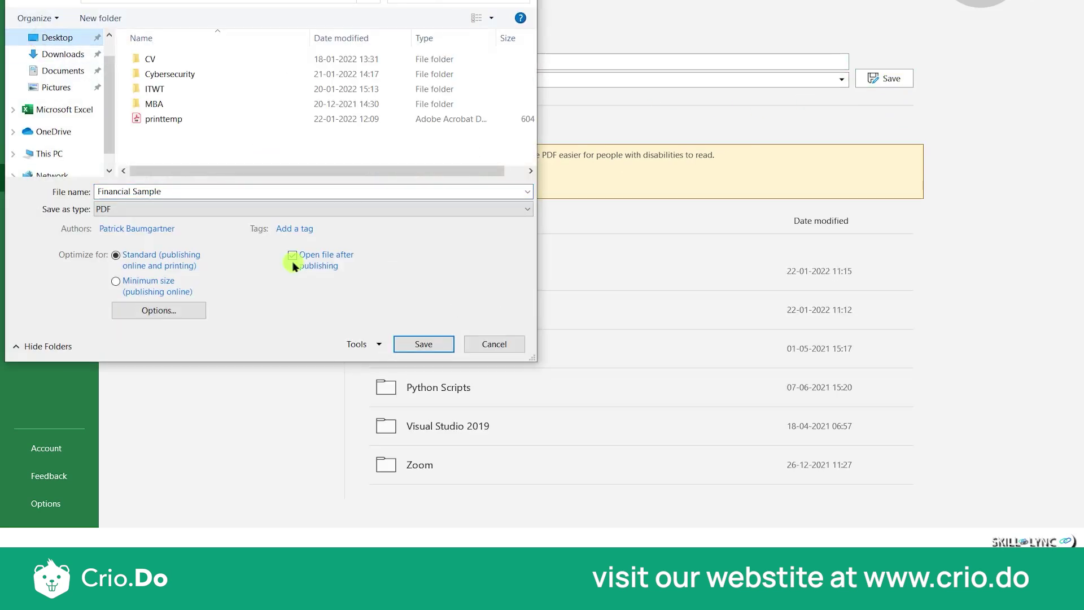
{"action": "left_click", "coordinate": [424, 344]}
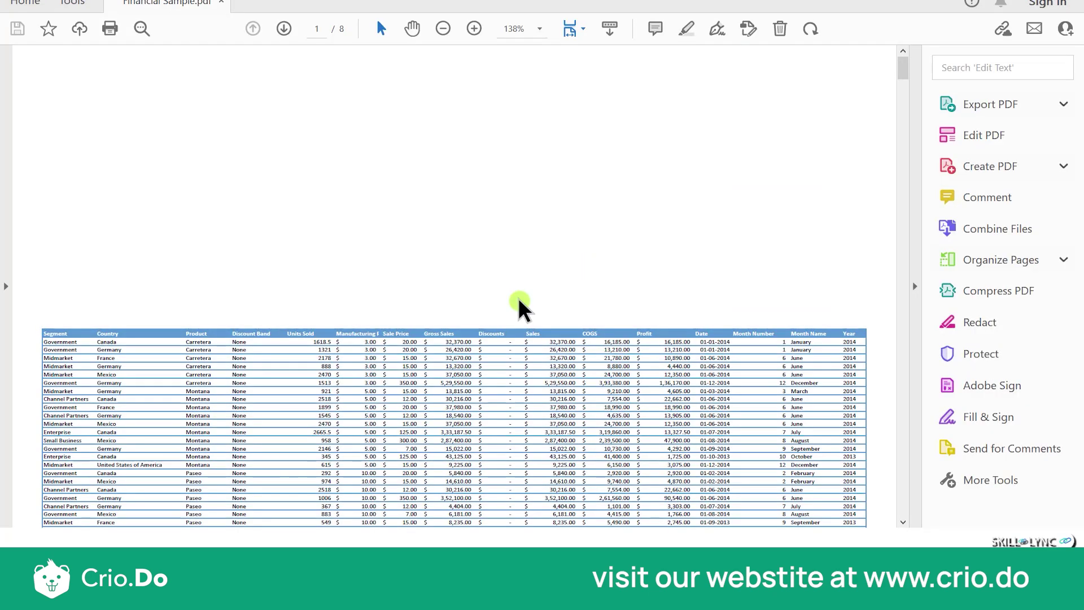
Look through the pages of Financial Sample.pdf and return to the Main Data sheet in Excel
{"action": "scroll", "coordinate": [448, 351], "scroll_direction": "down", "scroll_amount": 5}
{"action": "scroll", "coordinate": [448, 350], "scroll_direction": "down", "scroll_amount": 15}
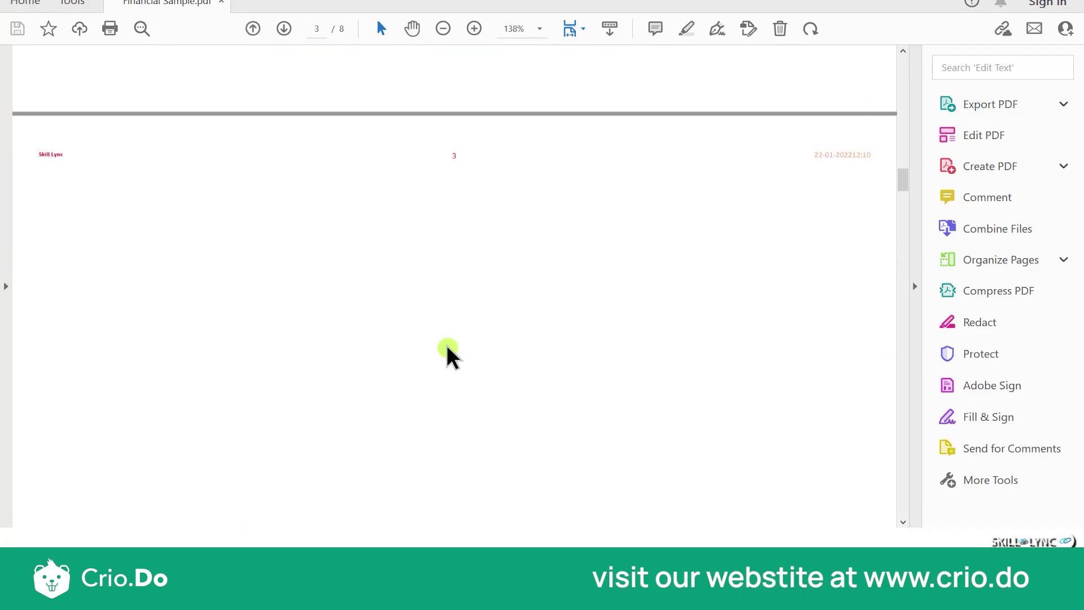
{"action": "scroll", "coordinate": [446, 346], "scroll_direction": "down", "scroll_amount": 8}
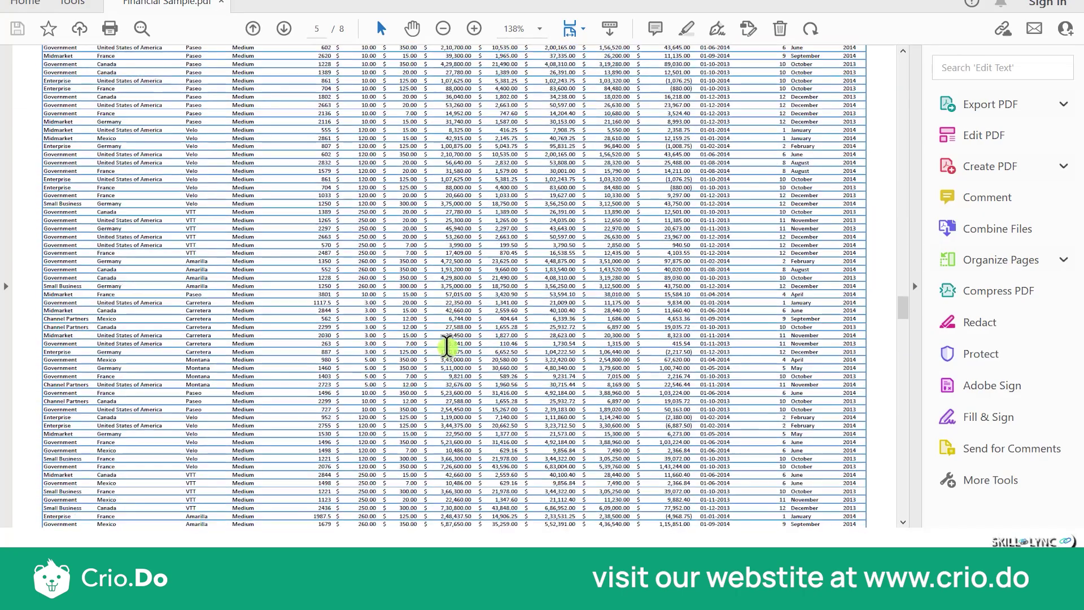
{"action": "scroll", "coordinate": [476, 357], "scroll_direction": "down", "scroll_amount": 10}
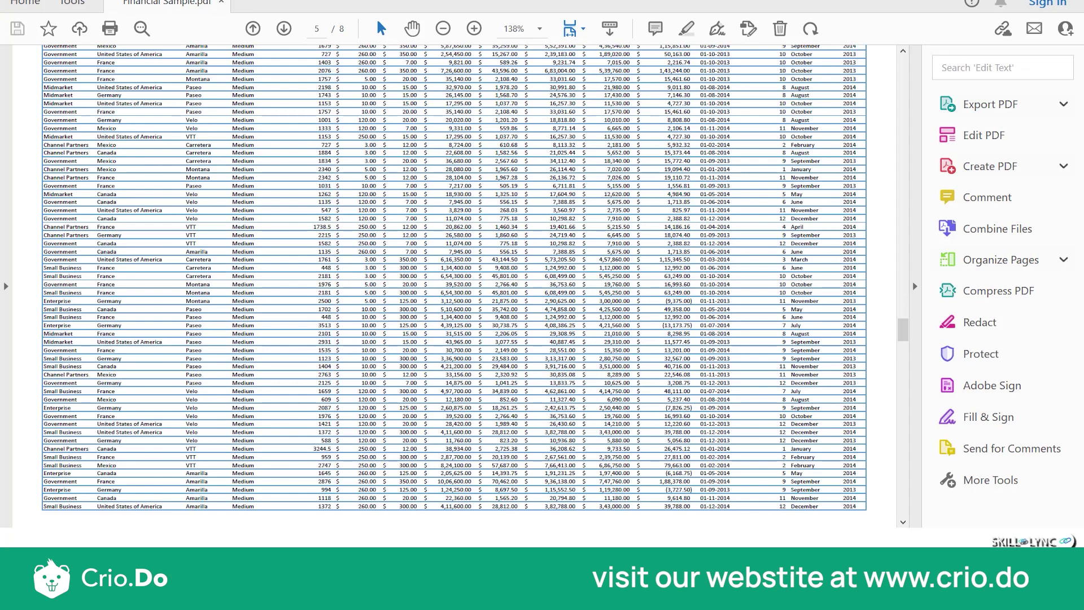
{"action": "left_click", "coordinate": [1063, 260]}
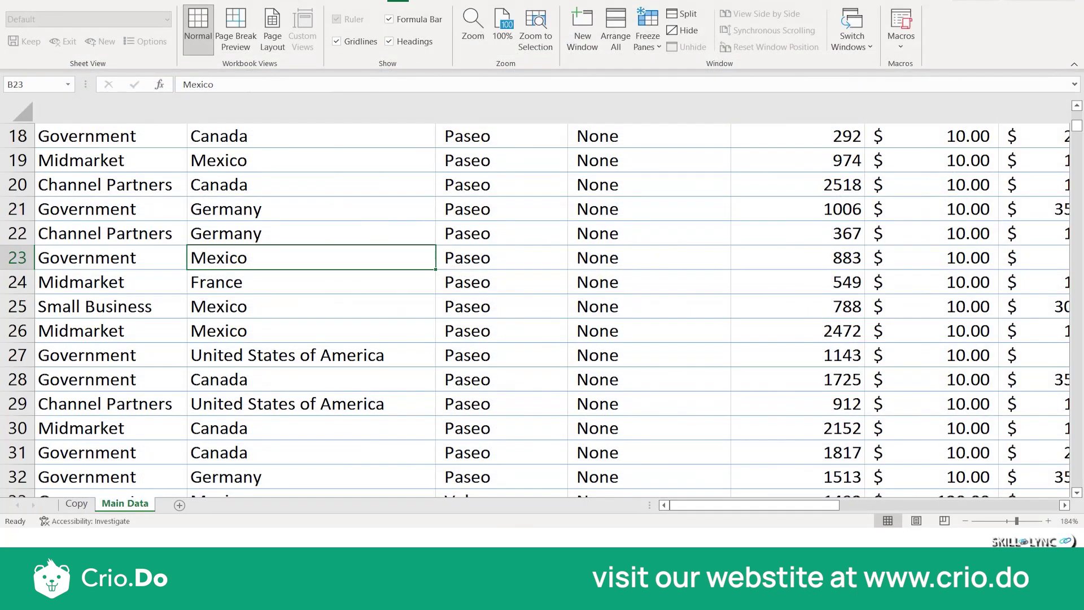
{"action": "left_click", "coordinate": [517, 402]}
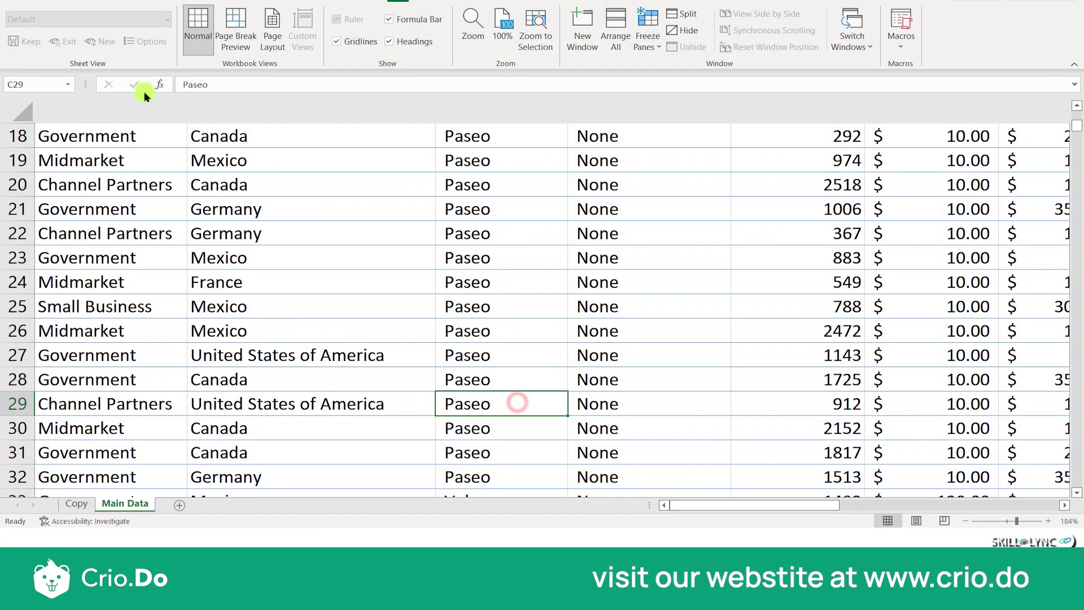
Set the print settings to Landscape Orientation with No Scaling
{"action": "left_click", "coordinate": [14, 4]}
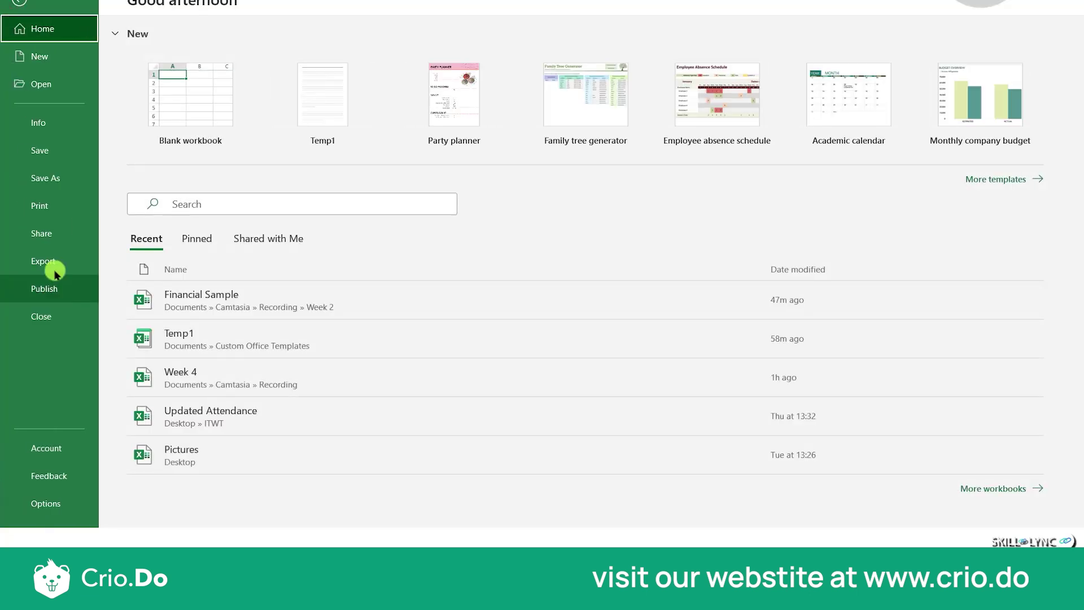
{"action": "left_click", "coordinate": [53, 214]}
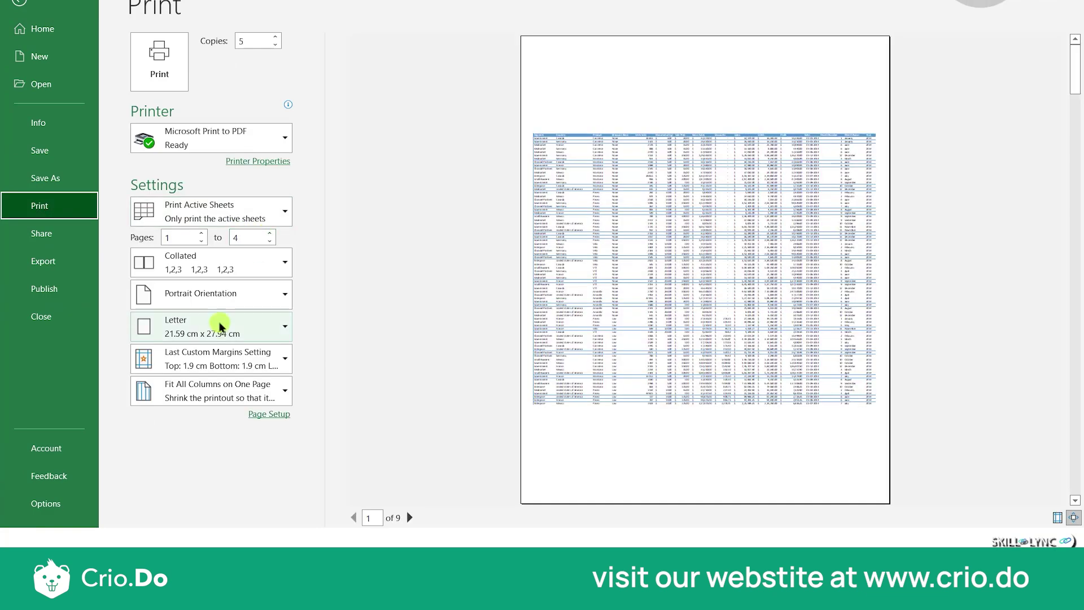
{"action": "left_click", "coordinate": [239, 304]}
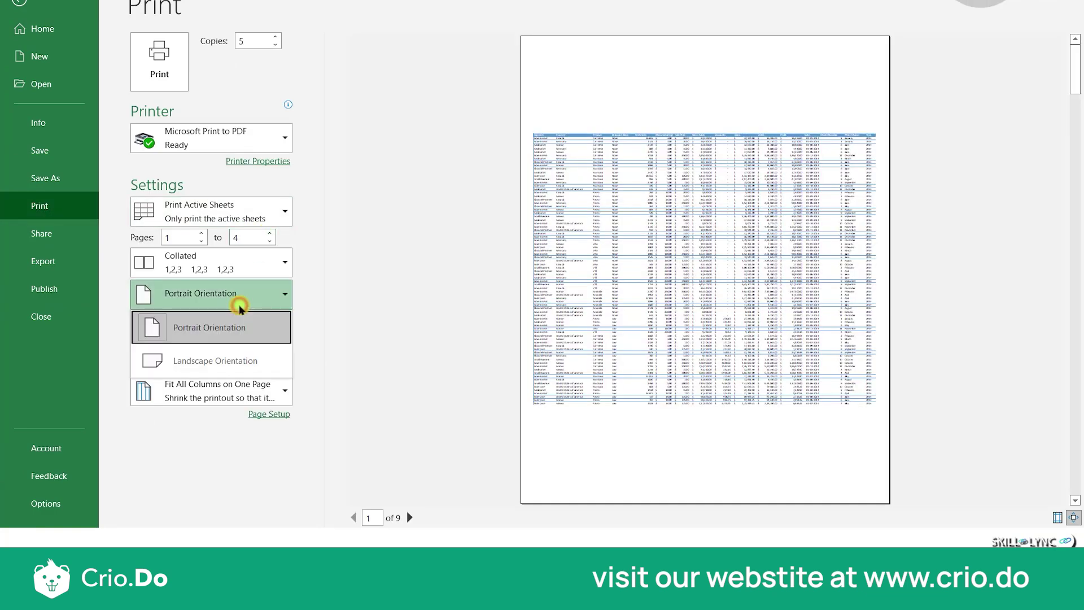
{"action": "left_click", "coordinate": [222, 360]}
{"action": "left_click", "coordinate": [221, 390]}
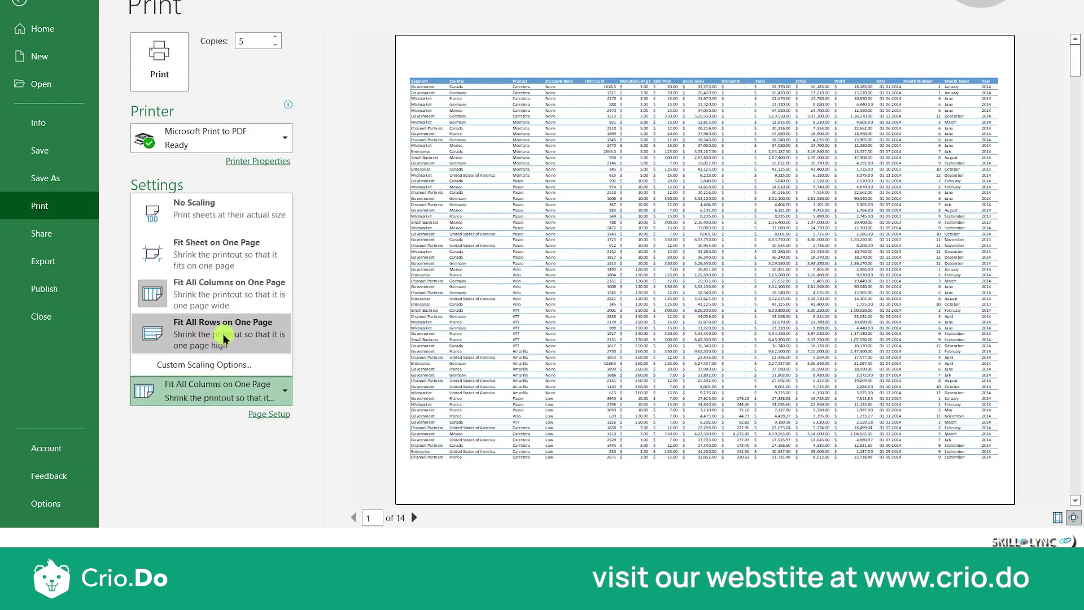
{"action": "left_click", "coordinate": [233, 296]}
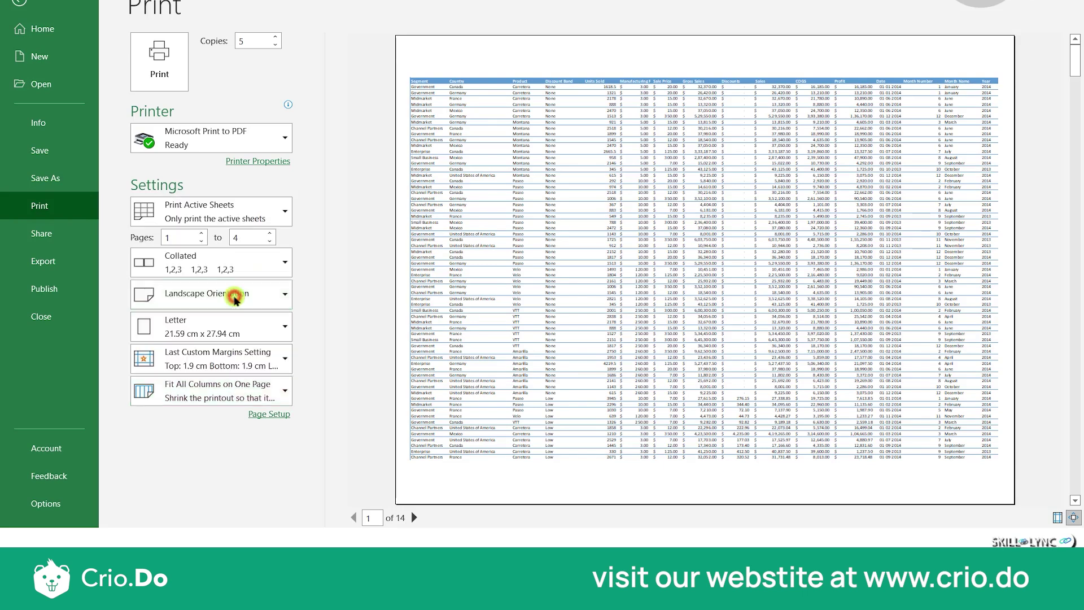
{"action": "left_click", "coordinate": [223, 388]}
{"action": "left_click", "coordinate": [253, 227]}
Print with Microsoft Print to PDF, replacing printtemp on the Desktop, and cancel the additional output save
{"action": "left_click", "coordinate": [157, 80]}
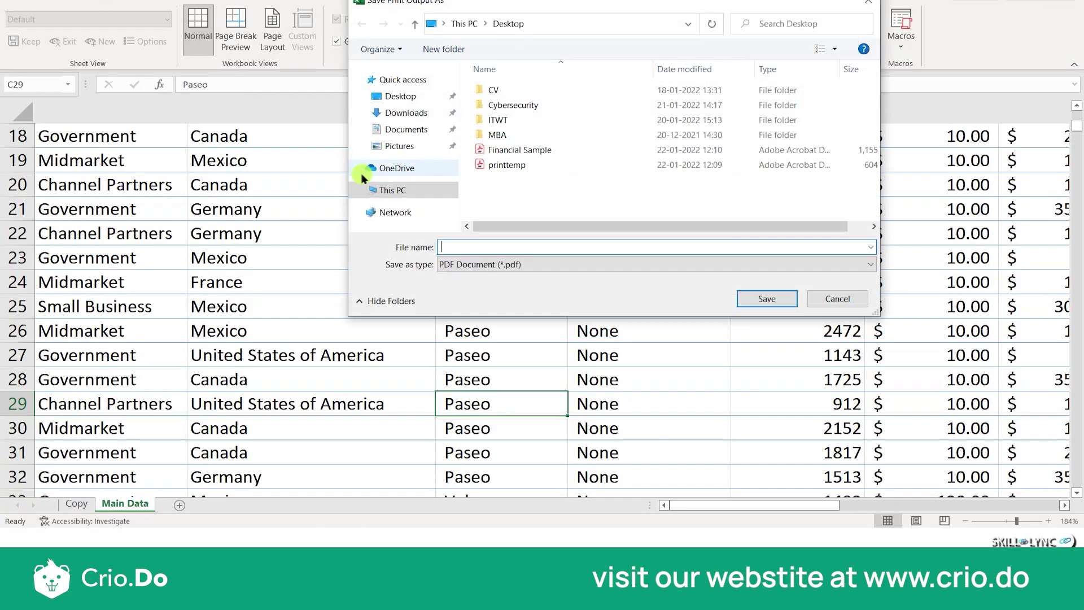
{"action": "left_click", "coordinate": [508, 165]}
{"action": "left_click", "coordinate": [757, 299]}
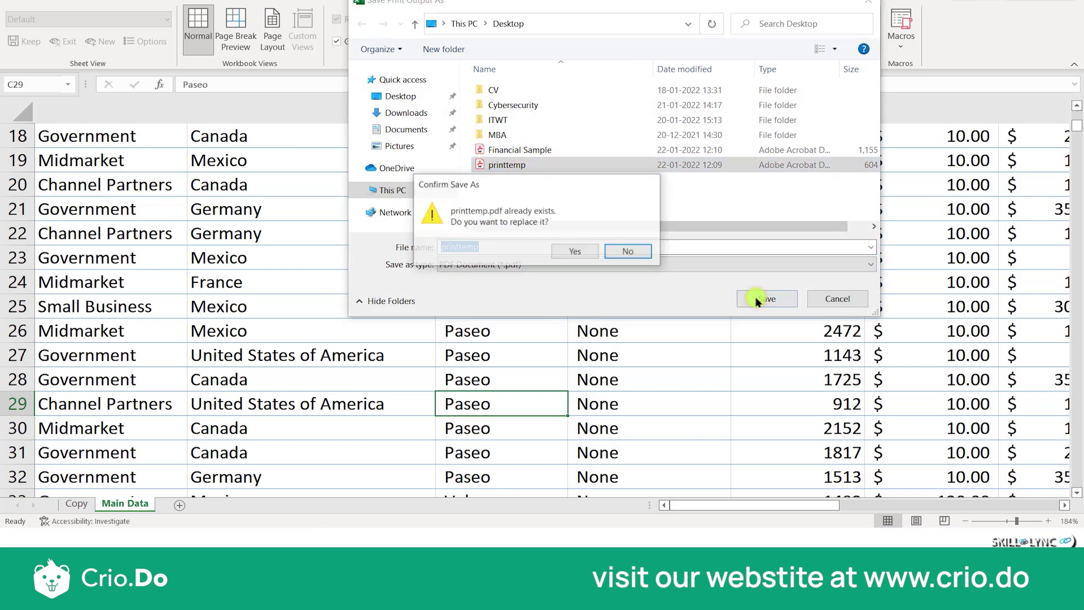
{"action": "left_click", "coordinate": [572, 251]}
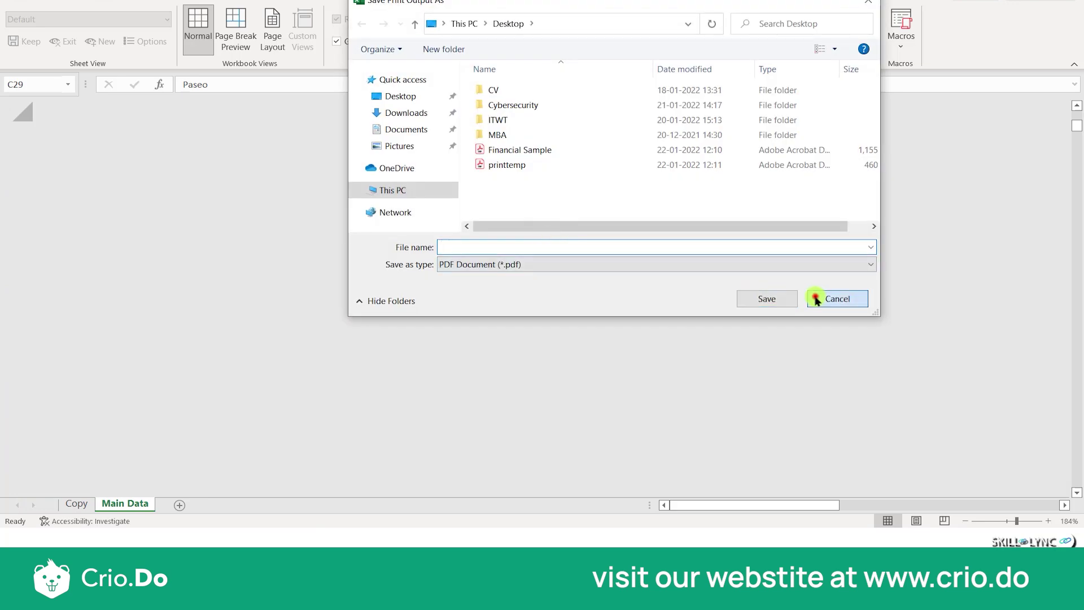
{"action": "left_click", "coordinate": [838, 298]}
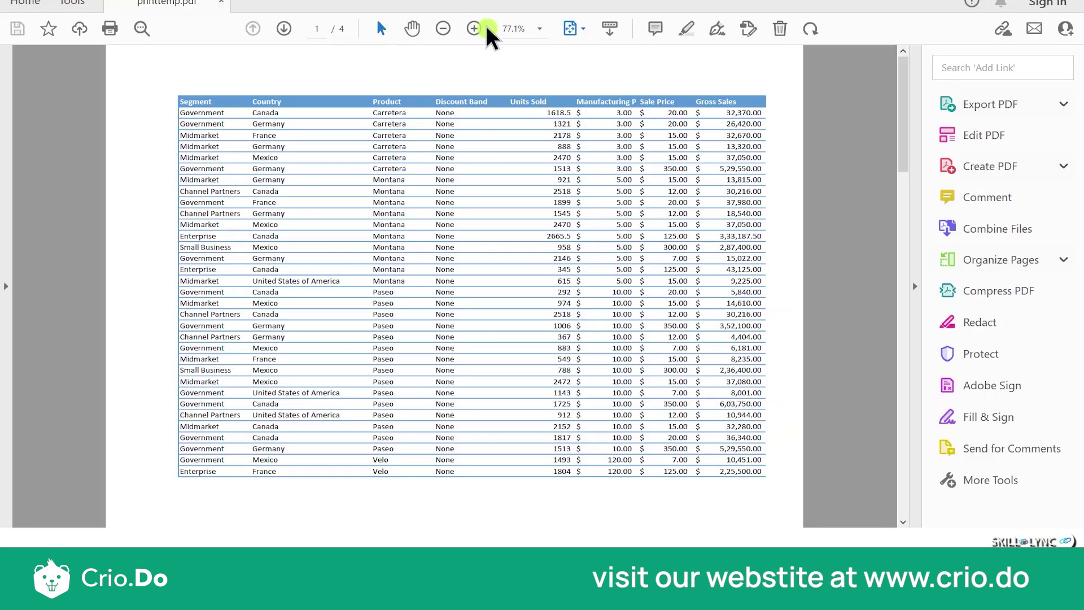
Page through the printed printtemp.pdf to check its landscape pages, headers and footers
{"action": "left_click", "coordinate": [284, 28]}
{"action": "left_click", "coordinate": [284, 29]}
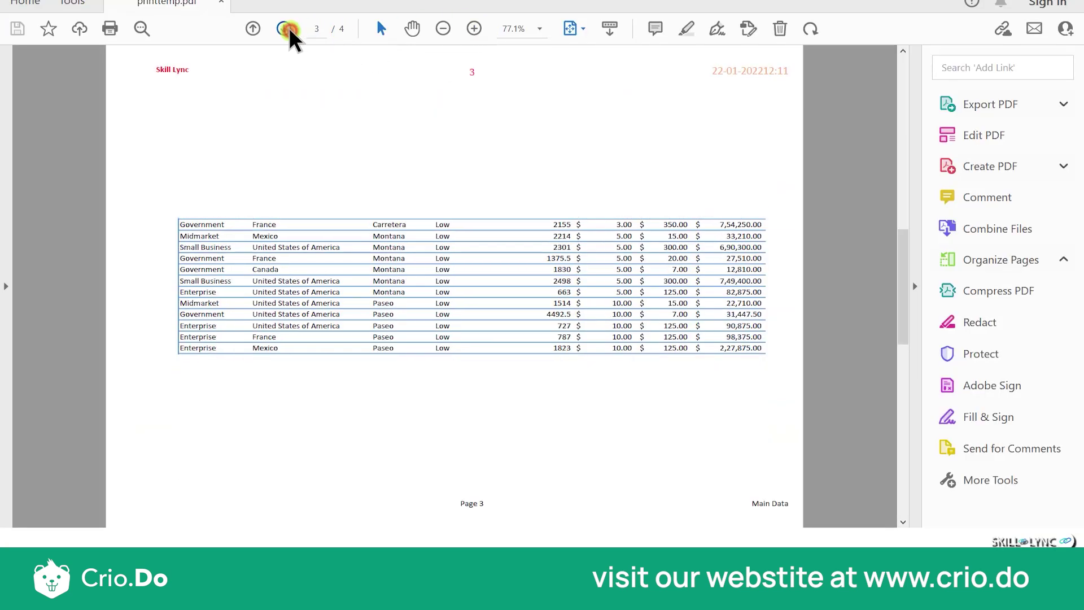
{"action": "left_click", "coordinate": [284, 28]}
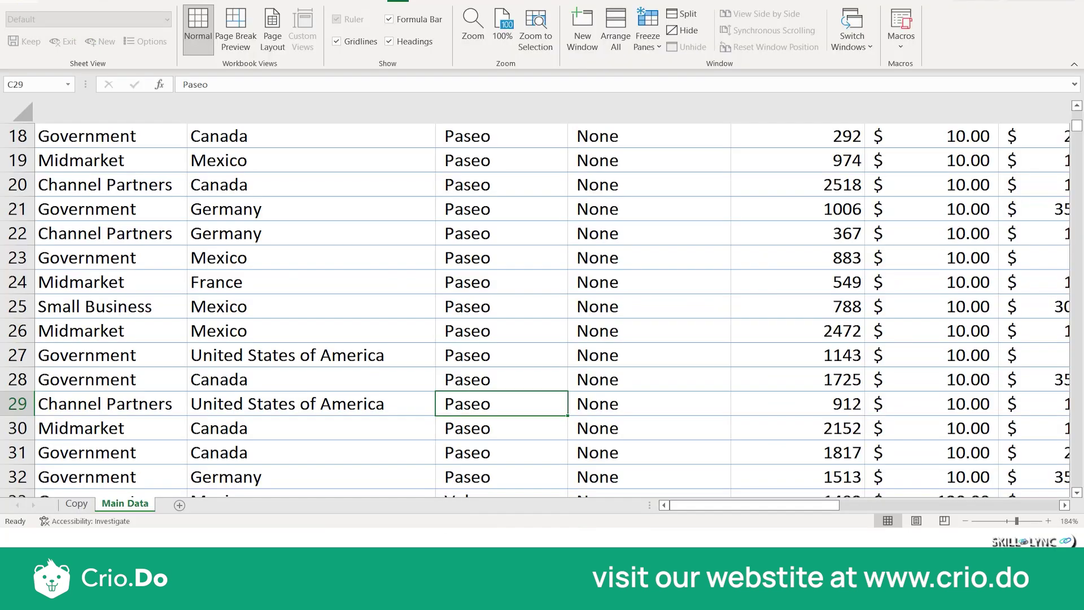
Set the page range in Excel's print settings to 1 to 46
{"action": "key", "text": "alt+f"}
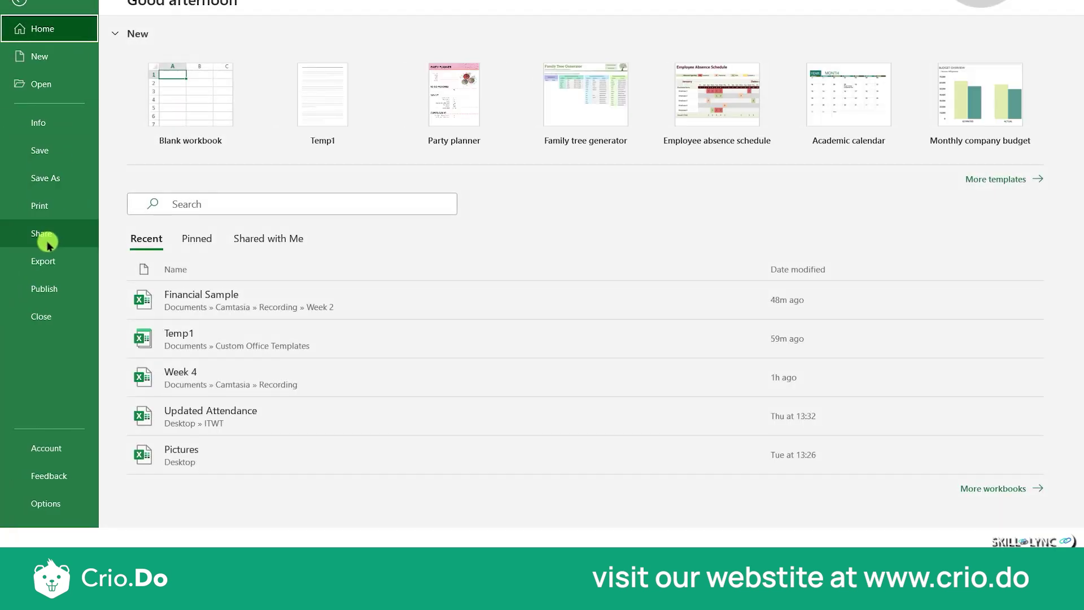
{"action": "left_click", "coordinate": [51, 204]}
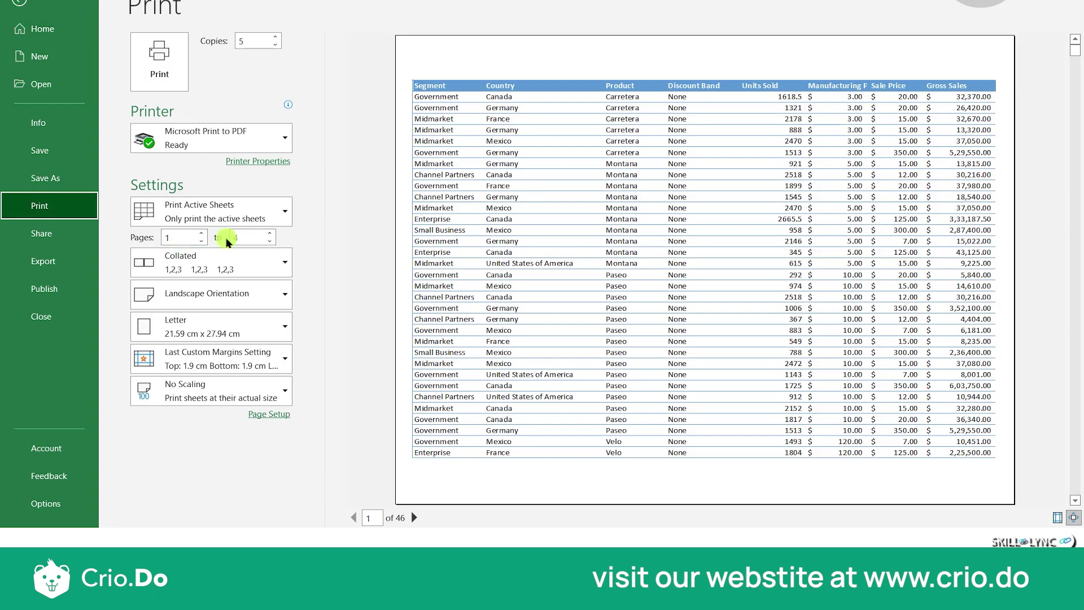
{"action": "double_click", "coordinate": [182, 238]}
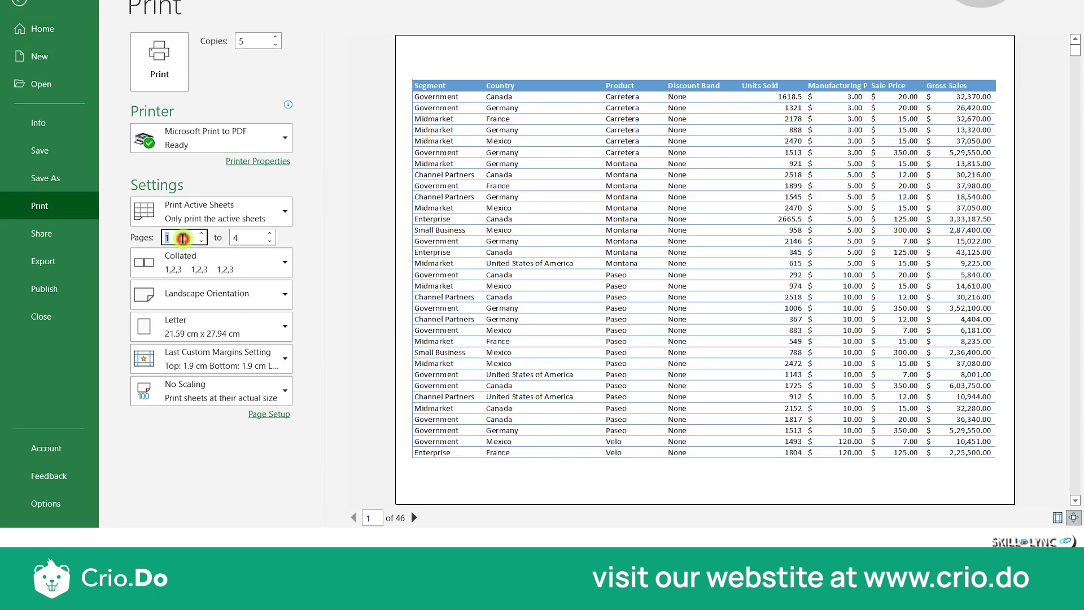
{"action": "double_click", "coordinate": [240, 243]}
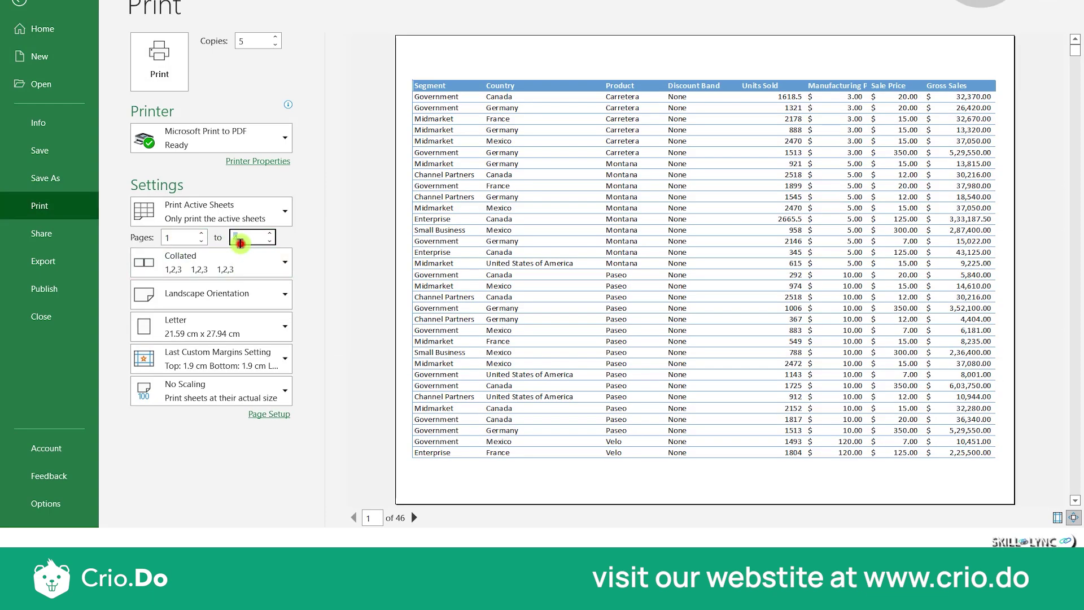
{"action": "left_click", "coordinate": [320, 276]}
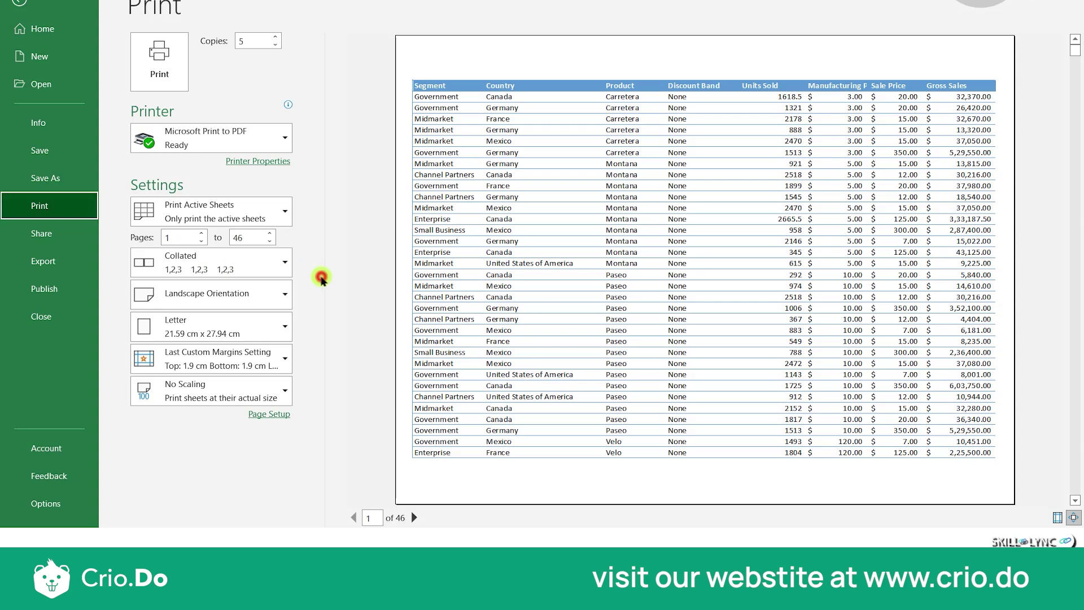
Print the full page range to PDF, overwriting printtemp on the Desktop, and cancel the extra output save
{"action": "left_click", "coordinate": [168, 71]}
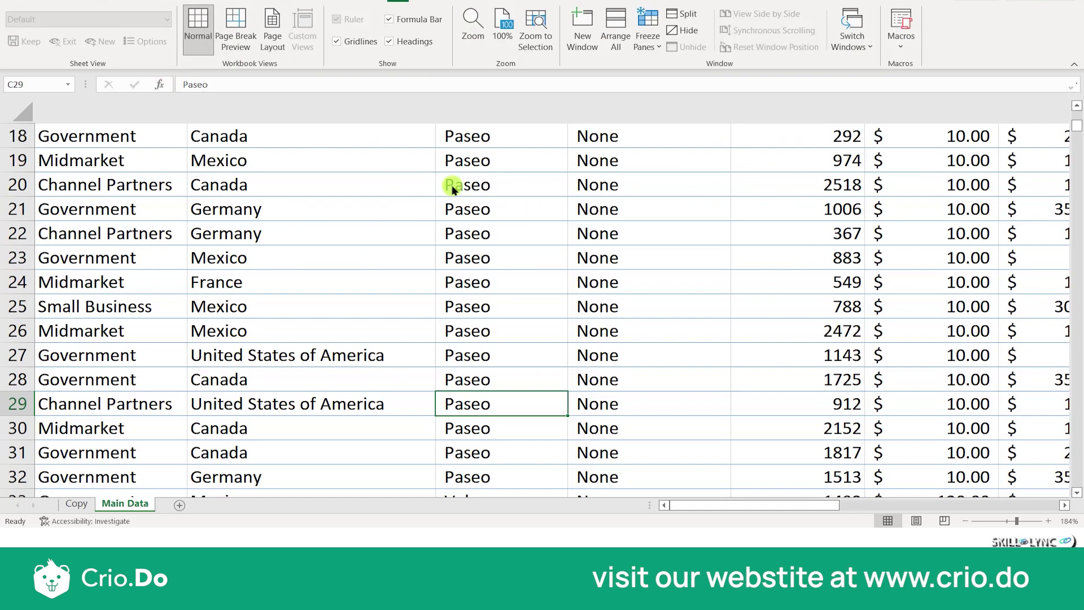
{"action": "left_click", "coordinate": [516, 170]}
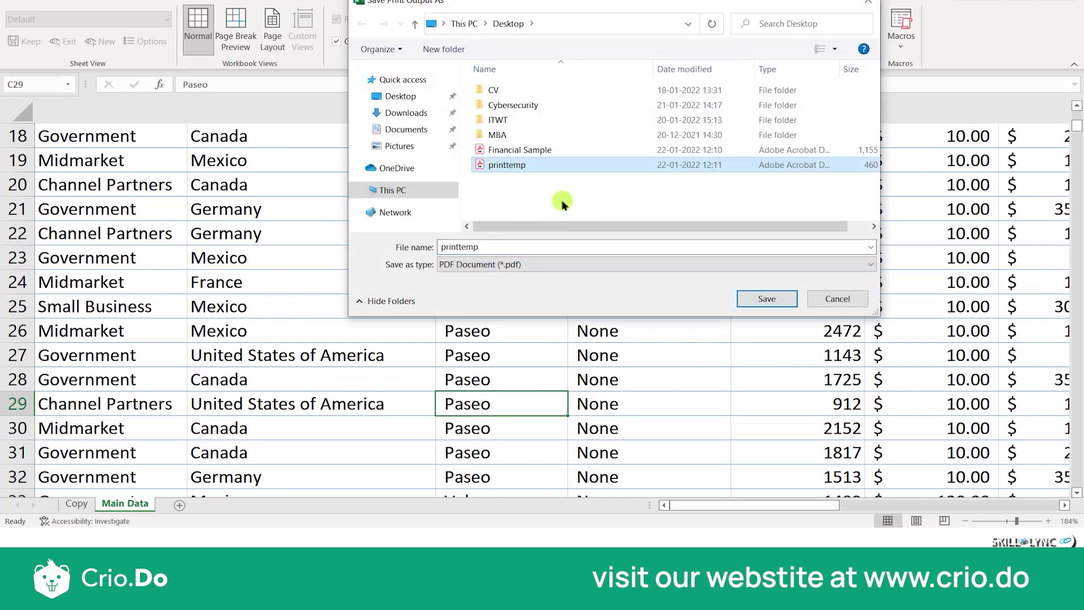
{"action": "left_click", "coordinate": [767, 297]}
{"action": "left_click", "coordinate": [574, 252]}
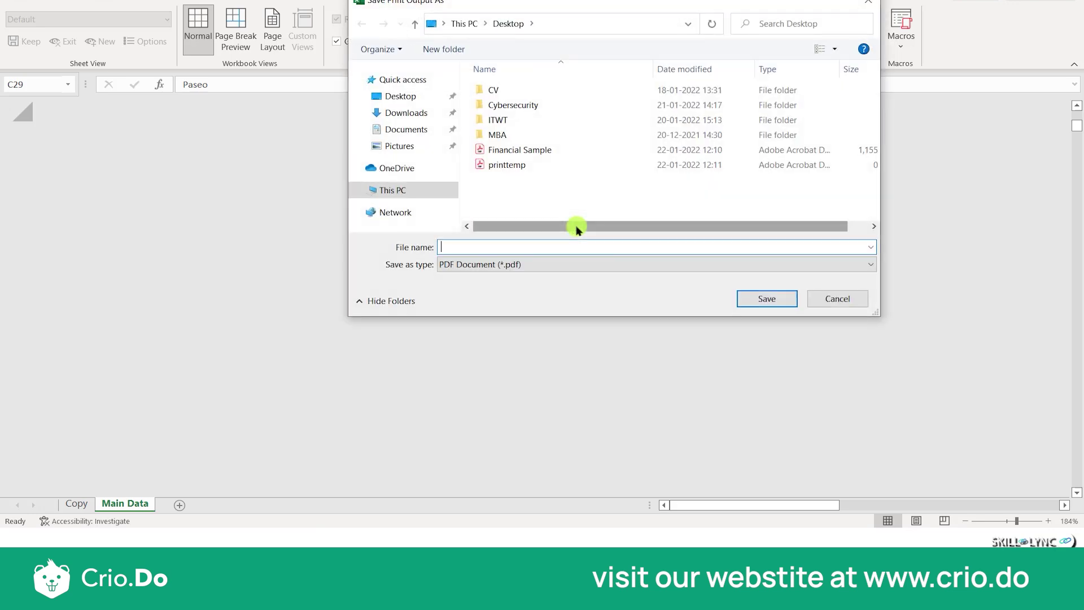
{"action": "left_click", "coordinate": [856, 301]}
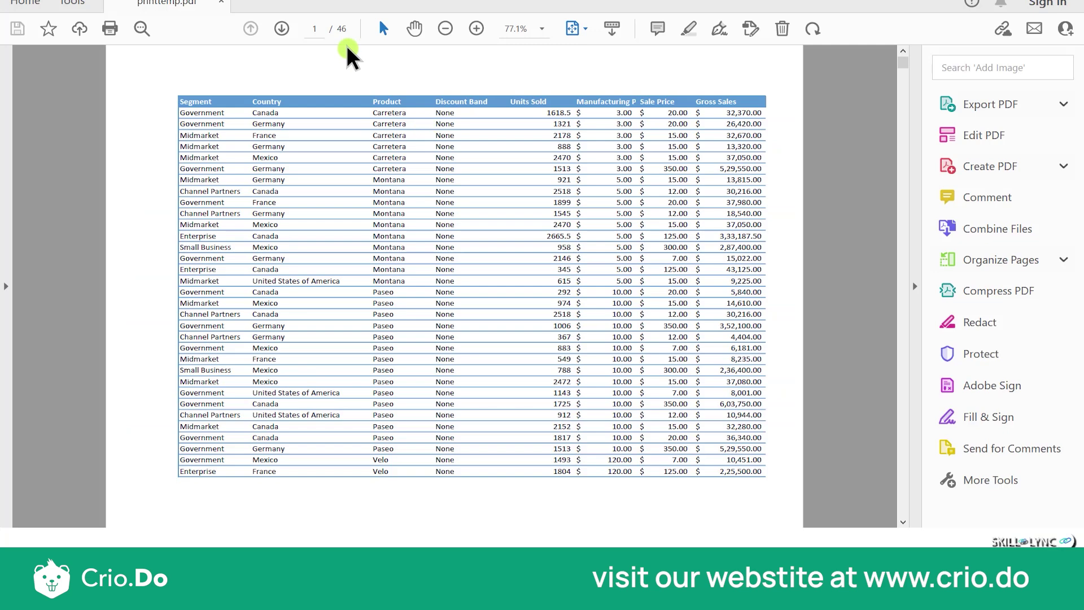
Page forward and back through the reprinted printtemp.pdf to examine how the columns are split across pages
{"action": "left_click", "coordinate": [283, 30]}
{"action": "left_click", "coordinate": [283, 29]}
{"action": "left_click", "coordinate": [283, 29]}
{"action": "left_click", "coordinate": [283, 30]}
{"action": "left_click", "coordinate": [251, 28]}
{"action": "left_click", "coordinate": [251, 28]}
{"action": "left_click", "coordinate": [251, 28]}
{"action": "left_click", "coordinate": [250, 28]}
{"action": "left_click", "coordinate": [280, 28]}
{"action": "left_click", "coordinate": [281, 28]}
{"action": "left_click", "coordinate": [249, 28]}
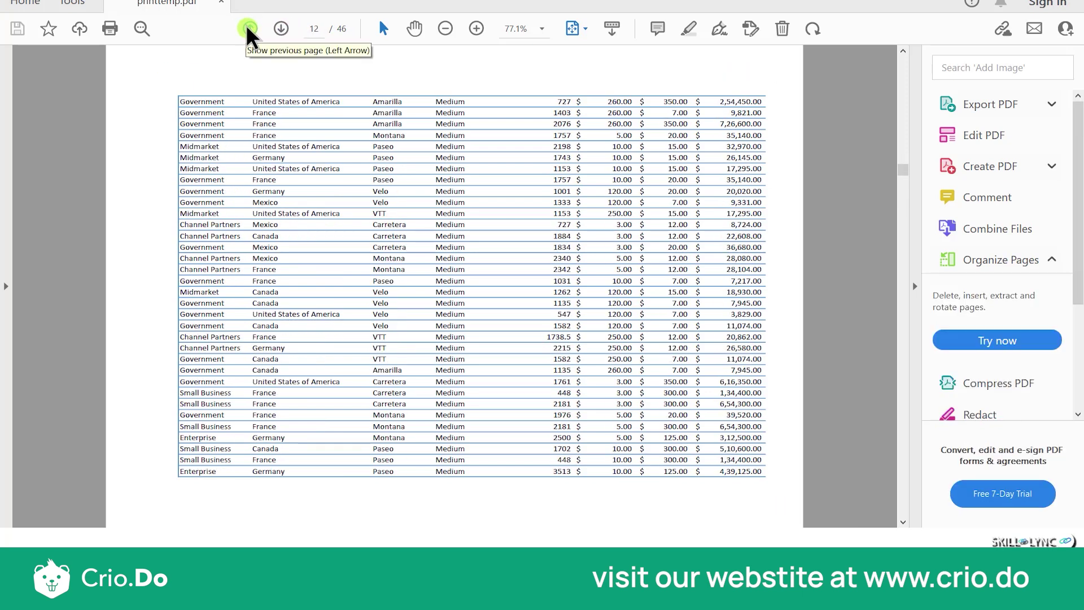
{"action": "left_click", "coordinate": [250, 29]}
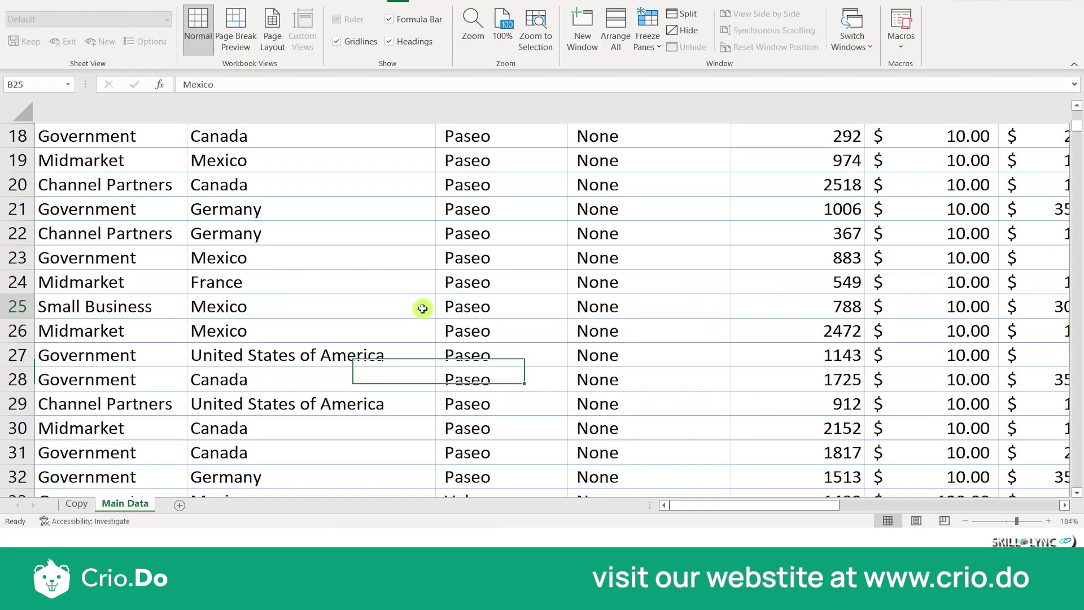
{"action": "left_click", "coordinate": [423, 308]}
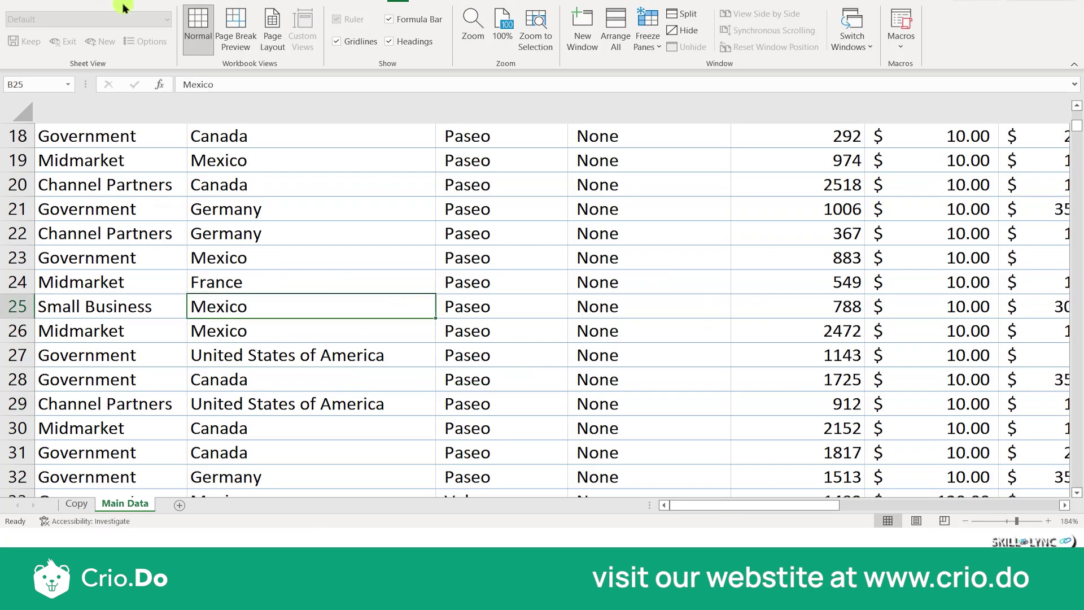
{"action": "left_click", "coordinate": [34, 1]}
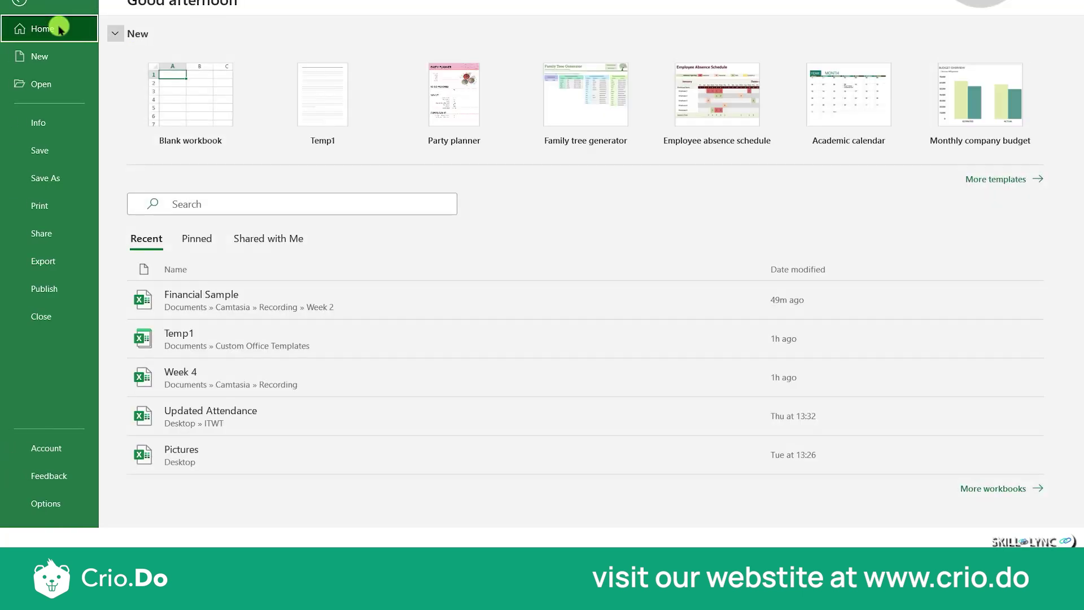
{"action": "key", "text": "Escape"}
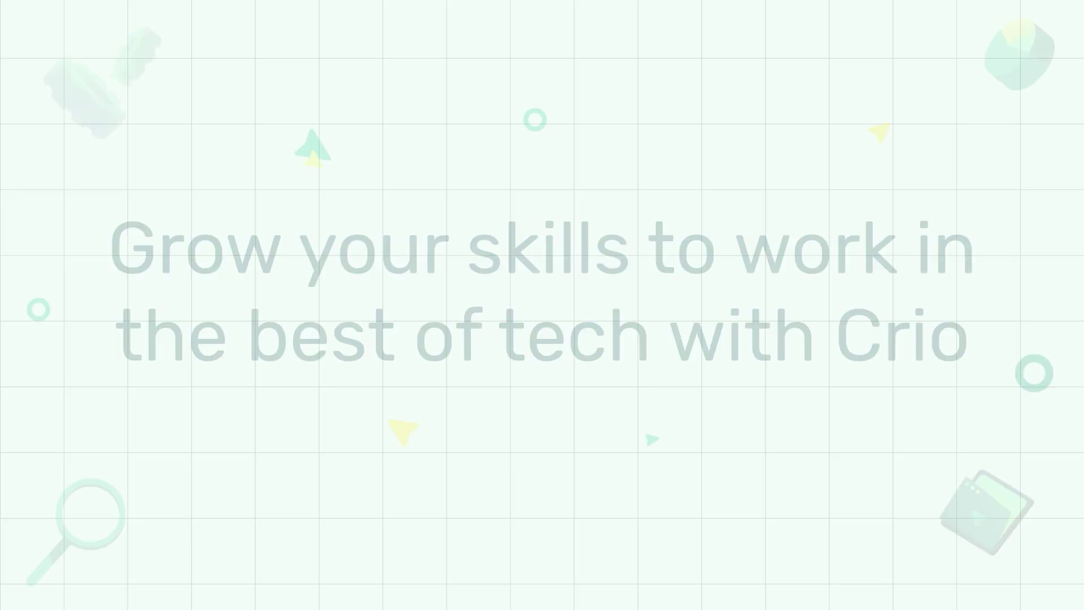